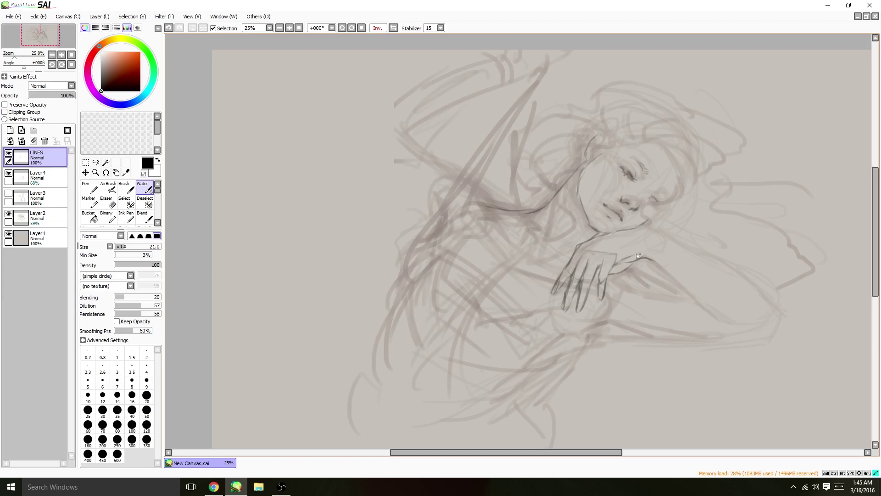
# Step: Draw clean outlines for the bent forearm, from the wrist around the elbow and back beneath the hand, on the LINES layer
pyautogui.moveTo(636, 228); pyautogui.dragTo(731, 266)
pyautogui.moveTo(774, 316); pyautogui.dragTo(610, 334)
pyautogui.press('h')
pyautogui.moveTo(399, 317); pyautogui.dragTo(457, 314)
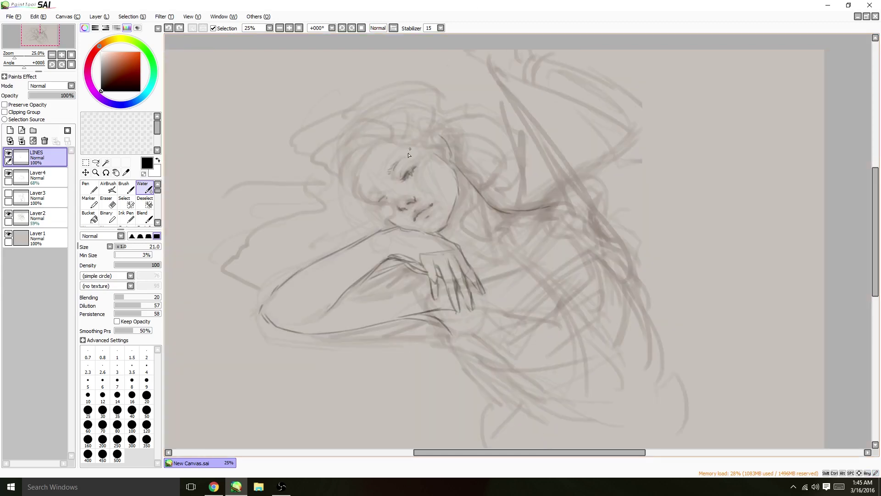
# Step: Draw the forehead contour, ear, hairline strands and the loose hair along the neck on the LINES layer
pyautogui.moveTo(396, 143); pyautogui.dragTo(393, 214)
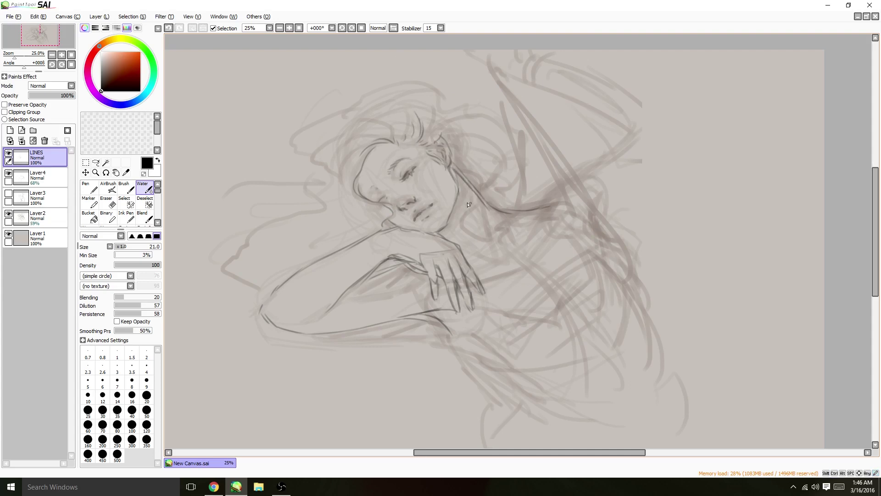
pyautogui.moveTo(453, 151); pyautogui.dragTo(476, 185)
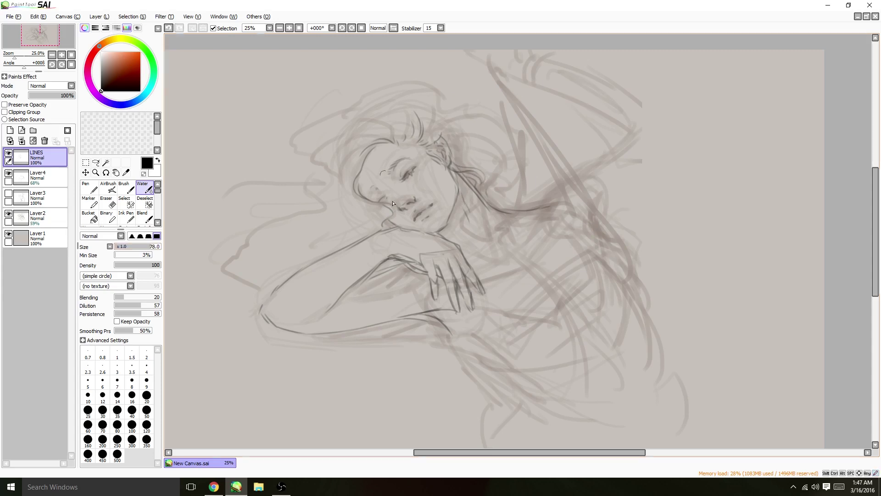
pyautogui.moveTo(371, 232); pyautogui.dragTo(381, 232)
pyautogui.press('[')
pyautogui.press('[')
pyautogui.press('[')
pyautogui.press('[')
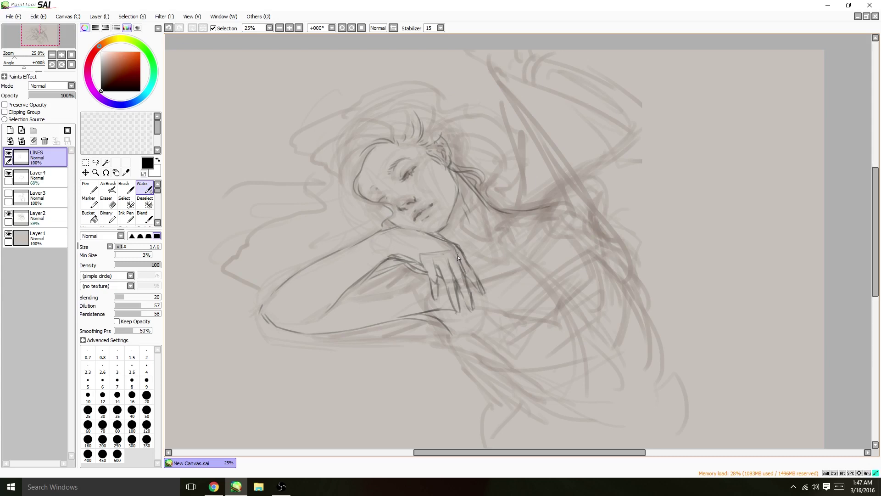
pyautogui.press(']')
pyautogui.press(']')
# Step: Lower the LINES layer's opacity to 53%, add a layer above it, and rework the wrist and finger lines at size 22
pyautogui.click(53, 95)
pyautogui.click(10, 130)
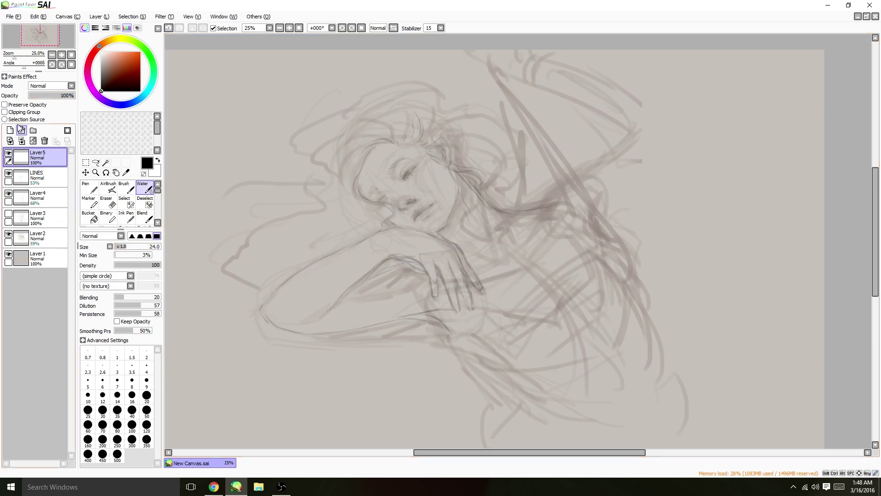
pyautogui.press('[')
pyautogui.moveTo(214, 250); pyautogui.dragTo(250, 244)
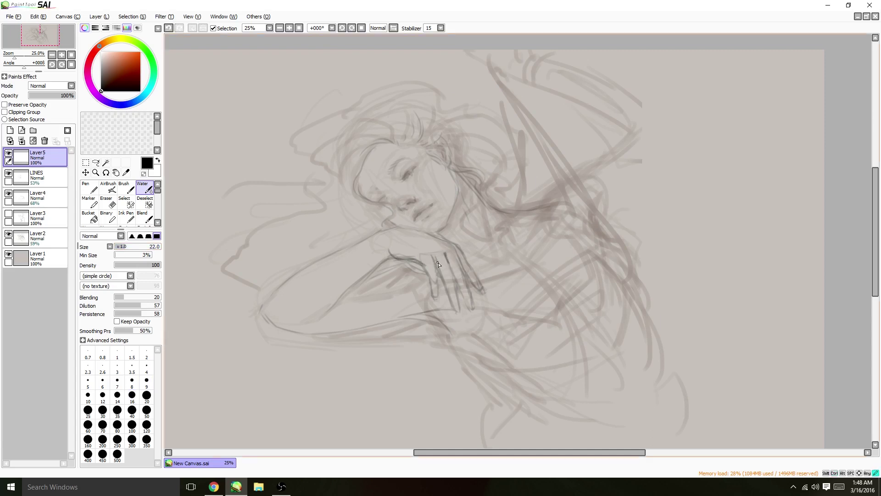
pyautogui.hscroll(2, 410, 257)
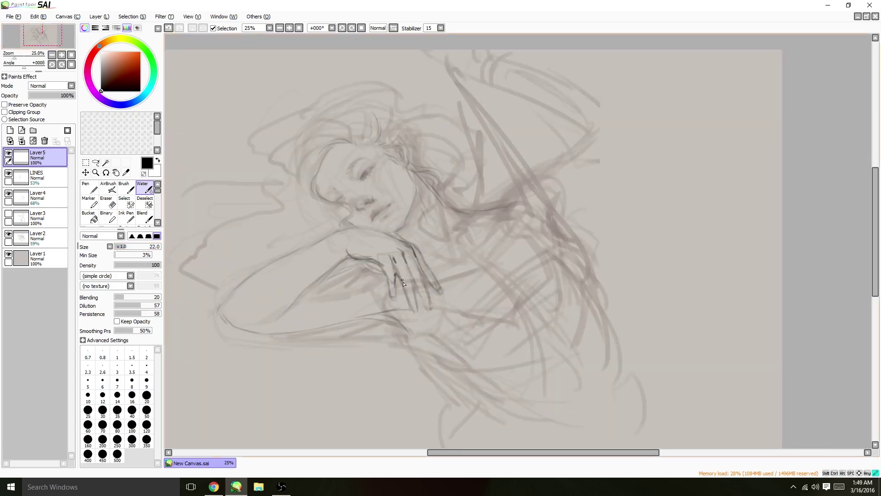
pyautogui.hotkey('ctrl', 'z')
# Step: Sketch the knuckle and finger construction over the hand, add another layer above, and mirror the view to check it
pyautogui.scroll(1, 411, 108)
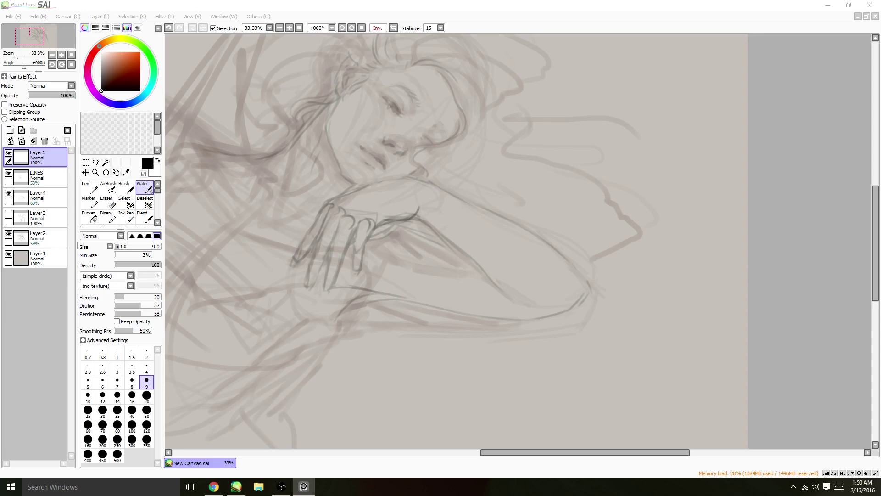
pyautogui.click(474, 19)
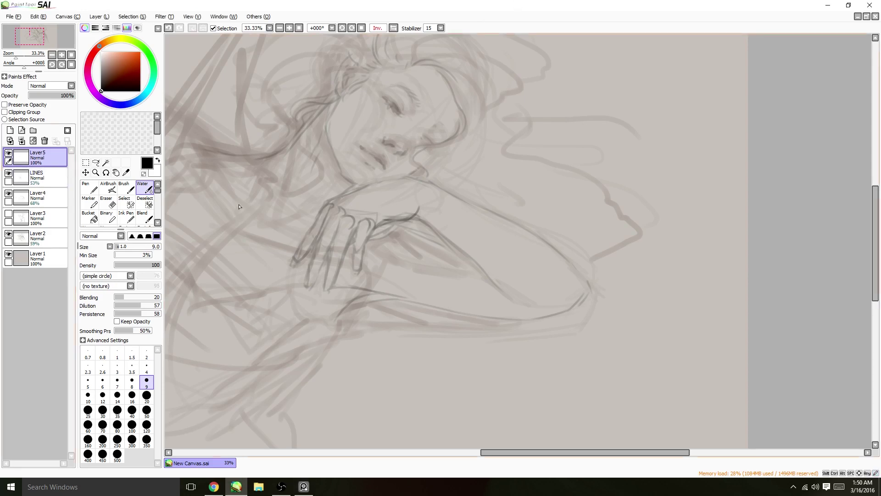
pyautogui.moveTo(327, 203)
pyautogui.mouseDown()
pyautogui.moveTo(360, 215)
pyautogui.moveTo(346, 214)
pyautogui.moveTo(328, 239)
pyautogui.mouseUp()
pyautogui.moveTo(327, 213)
pyautogui.mouseDown()
pyautogui.moveTo(315, 243)
pyautogui.moveTo(329, 245)
pyautogui.moveTo(320, 242)
pyautogui.moveTo(355, 222)
pyautogui.moveTo(351, 246)
pyautogui.mouseUp()
pyautogui.moveTo(360, 218)
pyautogui.mouseDown()
pyautogui.moveTo(349, 244)
pyautogui.moveTo(306, 290)
pyautogui.mouseUp()
pyautogui.moveTo(342, 250)
pyautogui.mouseDown()
pyautogui.moveTo(327, 294)
pyautogui.moveTo(362, 272)
pyautogui.mouseUp()
pyautogui.moveTo(324, 212); pyautogui.dragTo(281, 274)
pyautogui.hotkey('ctrl', 'shift', 'n')
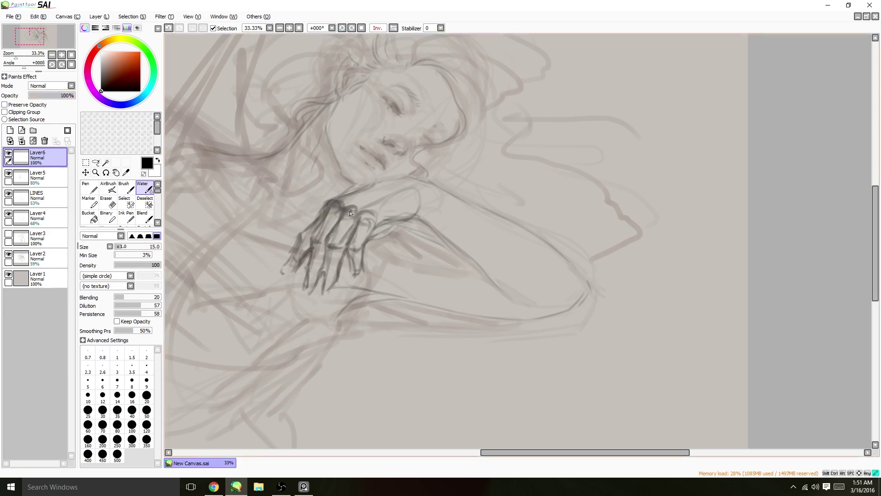
pyautogui.press('h')
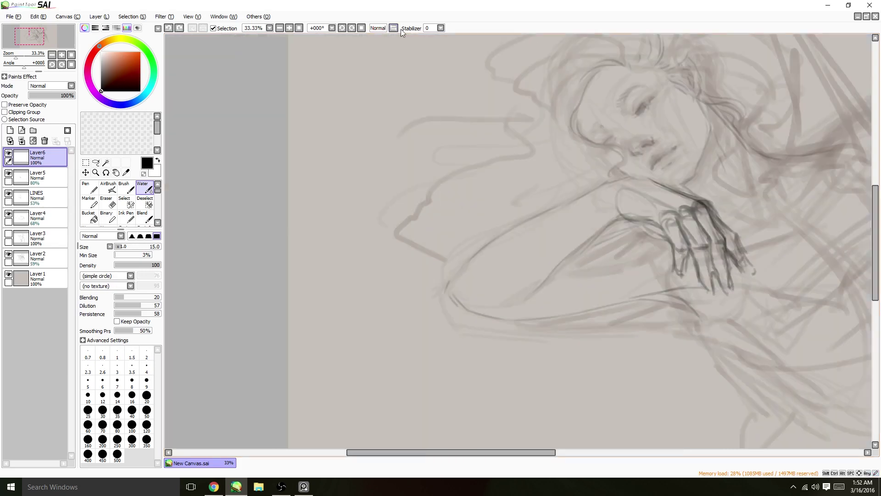
# Step: Erase the old finger lines on the LINES layer, keeping the faded hand construction above as a guide
pyautogui.click(36, 197)
pyautogui.press('e')
pyautogui.moveTo(525, 262)
pyautogui.mouseDown()
pyautogui.moveTo(544, 294)
pyautogui.moveTo(534, 279)
pyautogui.moveTo(498, 269)
pyautogui.moveTo(483, 246)
pyautogui.moveTo(491, 192)
pyautogui.mouseUp()
pyautogui.press('w')
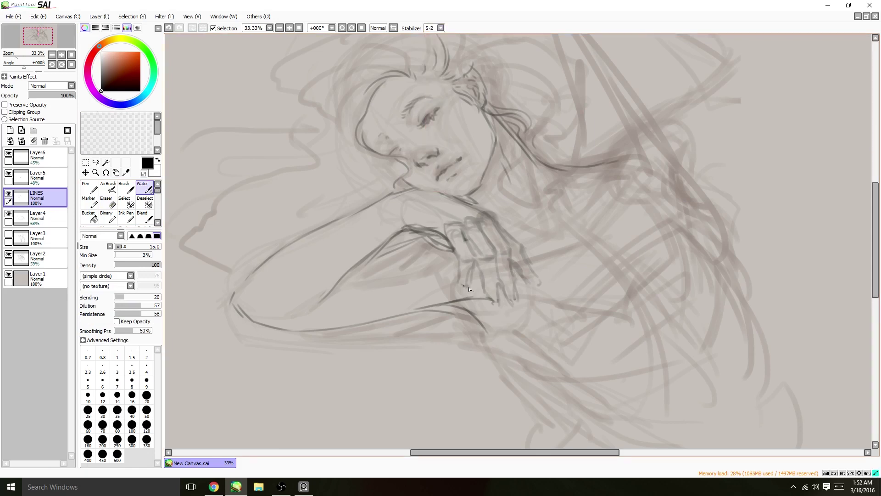
# Step: Redraw the fingers and back of the hand on the LINES layer with the Water brush at size 23
pyautogui.press(']')
pyautogui.press(']')
pyautogui.moveTo(475, 245); pyautogui.dragTo(467, 285)
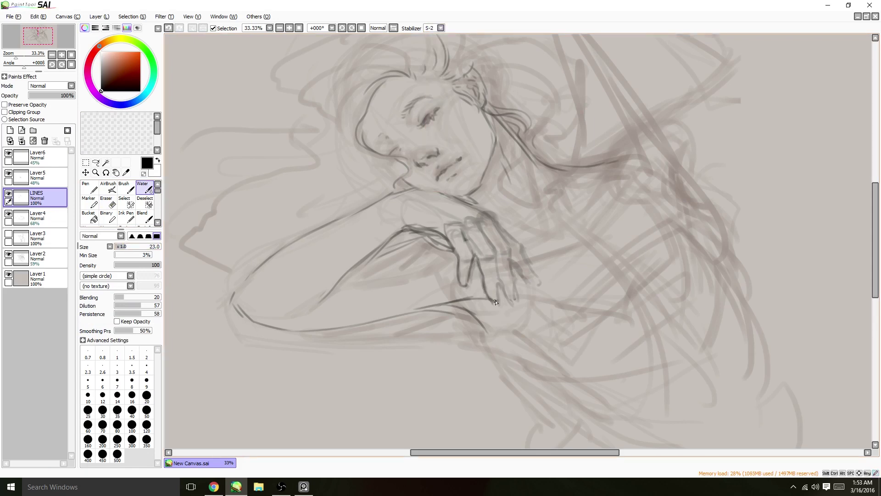
pyautogui.moveTo(510, 262); pyautogui.dragTo(536, 286)
pyautogui.hotkey('ctrl', 'z')
pyautogui.moveTo(523, 247); pyautogui.dragTo(538, 285)
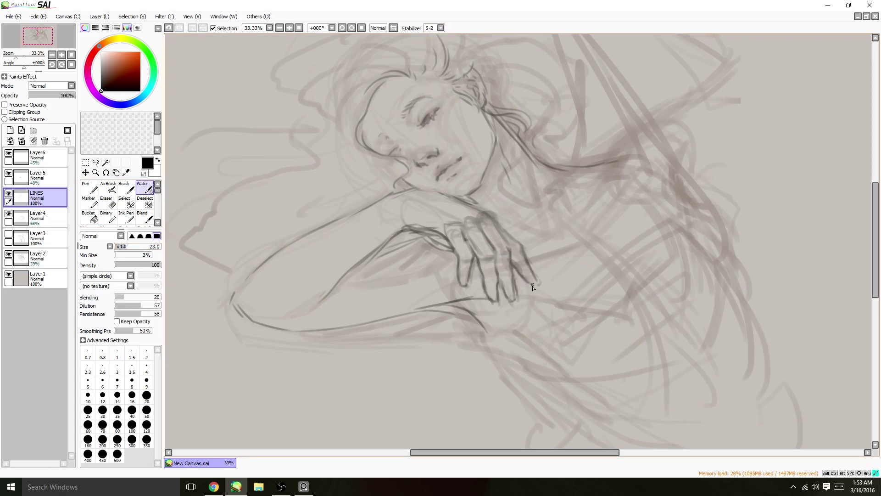
pyautogui.moveTo(482, 212); pyautogui.dragTo(507, 253)
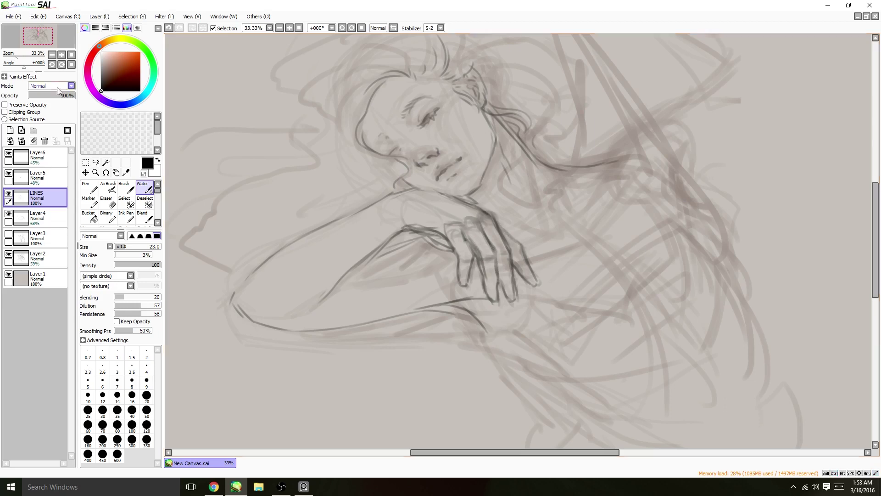
# Step: Hide Layer5 and Layer6, add a new top layer, set the brush size to 15, and fade the LINES layer to 35%
pyautogui.click(8, 172)
pyautogui.click(8, 153)
pyautogui.click(9, 129)
pyautogui.moveTo(121, 249); pyautogui.dragTo(118, 249)
pyautogui.click(37, 216)
pyautogui.moveTo(69, 95); pyautogui.dragTo(45, 95)
pyautogui.click(36, 156)
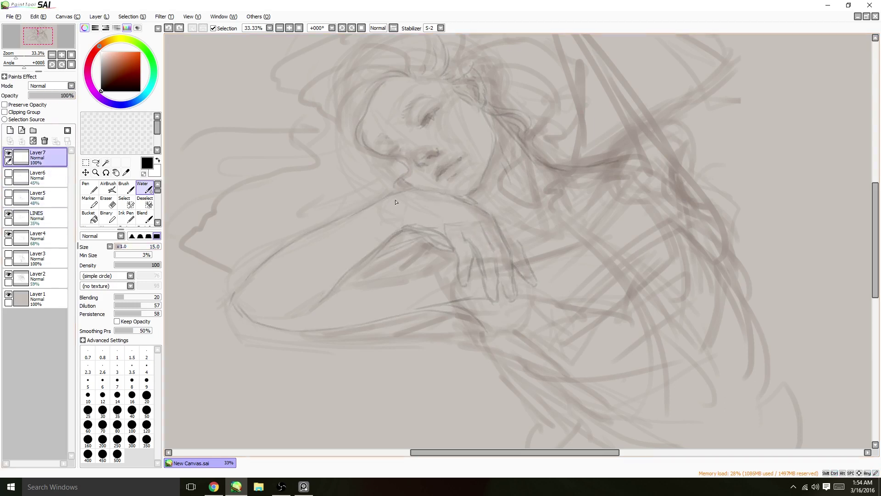
pyautogui.hotkey('ctrl', 'z')
pyautogui.hotkey('alt', 'Tab')
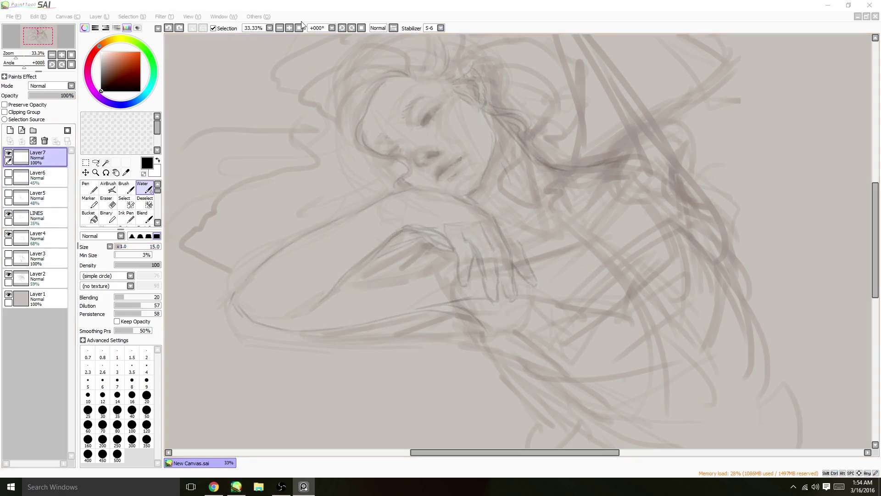
# Step: Redraw the wrist, fingers and back of the hand on Layer7 with the size 15 Water brush
pyautogui.moveTo(406, 163); pyautogui.dragTo(323, 196)
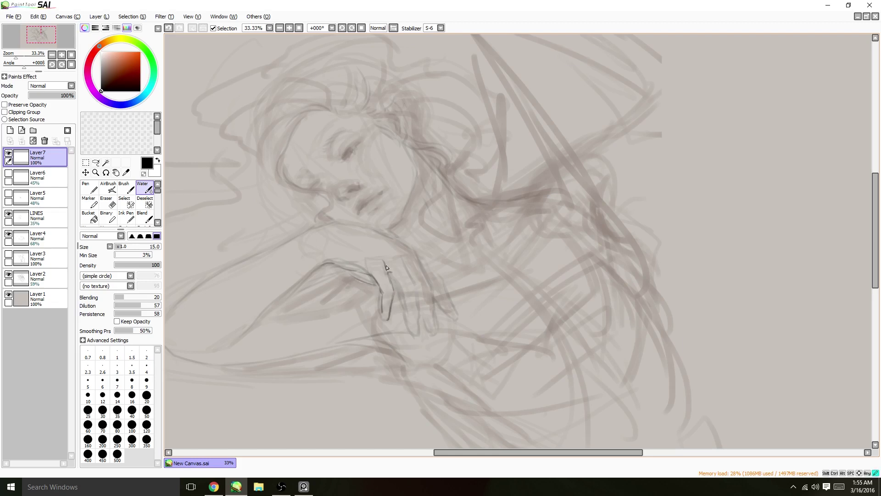
pyautogui.hotkey('ctrl', 'z')
pyautogui.moveTo(398, 288); pyautogui.dragTo(415, 335)
pyautogui.press('h')
pyautogui.moveTo(441, 260); pyautogui.dragTo(433, 304)
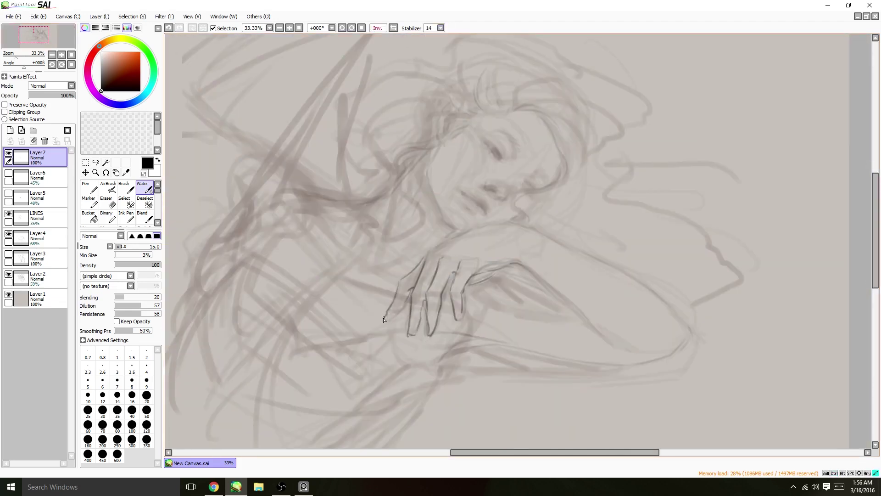
pyautogui.hotkey('ctrl', 'z')
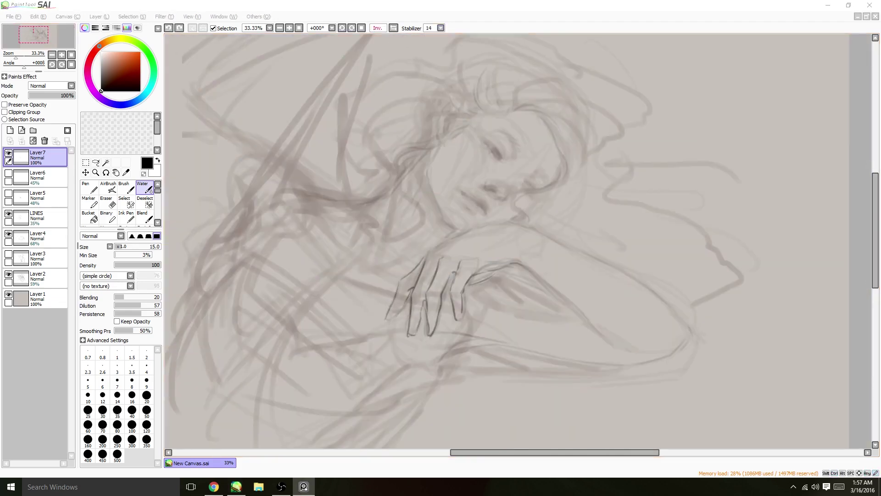
pyautogui.moveTo(415, 287); pyautogui.dragTo(428, 261)
# Step: Set the stabilizer to S-7 and draw the inner and outer forearm outlines to the elbow on Layer7
pyautogui.moveTo(516, 262); pyautogui.dragTo(576, 331)
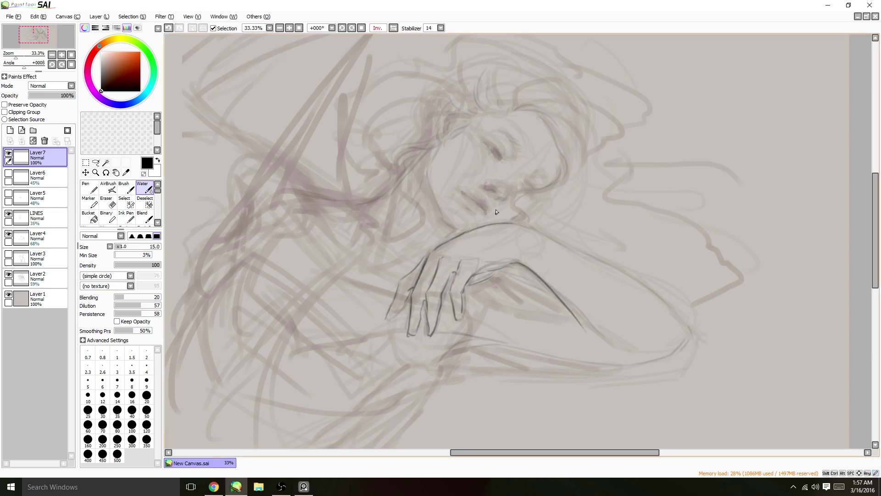
pyautogui.click(441, 28)
pyautogui.click(434, 188)
pyautogui.moveTo(512, 224); pyautogui.dragTo(689, 344)
pyautogui.press('h')
# Step: Restore the LINES layer to 100% opacity and erase its old hand and arm lines beneath the new drawing
pyautogui.scroll(-1, 174, 125)
pyautogui.click(37, 216)
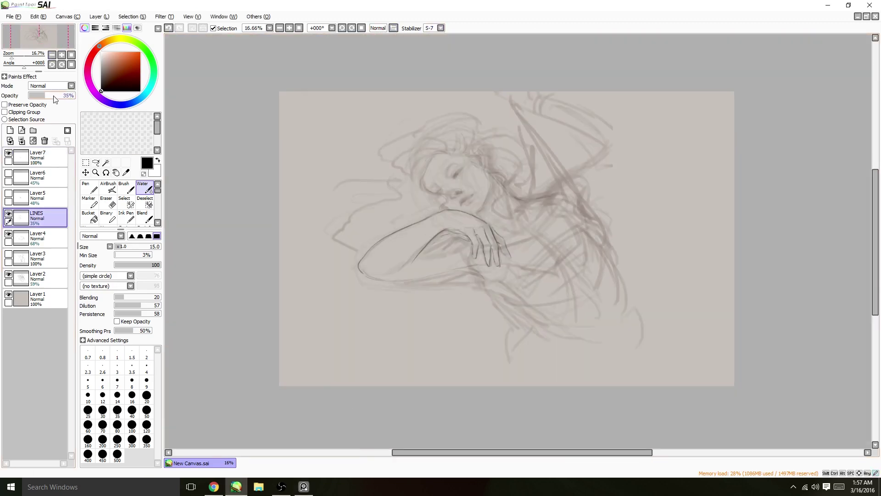
pyautogui.press('e')
pyautogui.moveTo(473, 220)
pyautogui.mouseDown()
pyautogui.moveTo(419, 223)
pyautogui.moveTo(505, 248)
pyautogui.mouseUp()
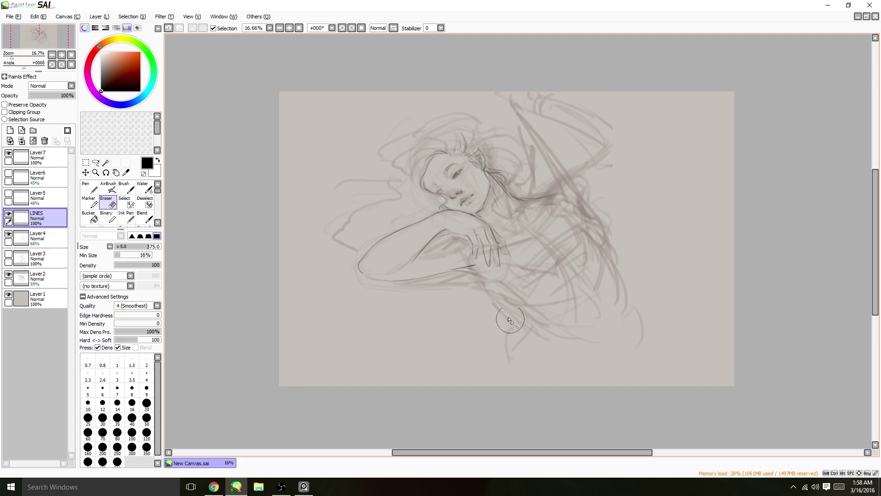
# Step: Set the stabilizer to 14 and draw the shoulder line and the torso edge below the hand at size 20
pyautogui.press('c')
pyautogui.click(440, 28)
pyautogui.click(436, 134)
pyautogui.moveTo(528, 198); pyautogui.dragTo(560, 186)
pyautogui.moveTo(487, 274); pyautogui.dragTo(517, 306)
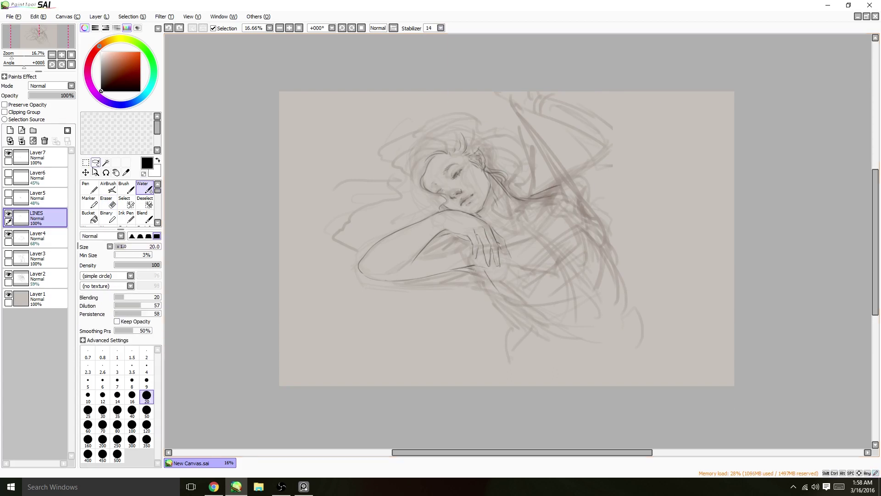
# Step: Clean up the layer stack by removing the spare sketch layers, leaving the line art, Layer2 and Layer1
pyautogui.click(37, 157)
pyautogui.click(45, 141)
pyautogui.click(44, 141)
pyautogui.click(45, 141)
pyautogui.click(45, 141)
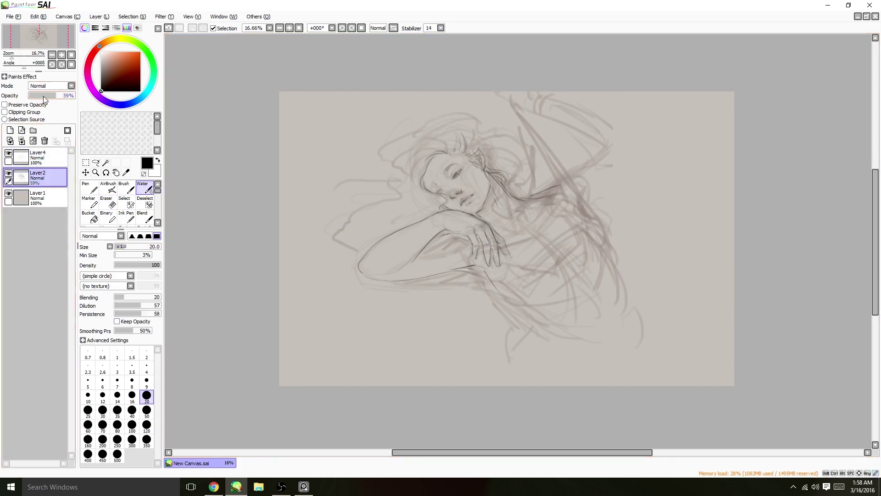
# Step: Add a layer beneath the sketch, fill it with a muted greyish purple, and ready the Water brush at size 100
pyautogui.click(10, 130)
pyautogui.click(90, 84)
pyautogui.click(103, 61)
pyautogui.click(93, 215)
pyautogui.click(505, 239)
pyautogui.click(144, 187)
pyautogui.click(132, 424)
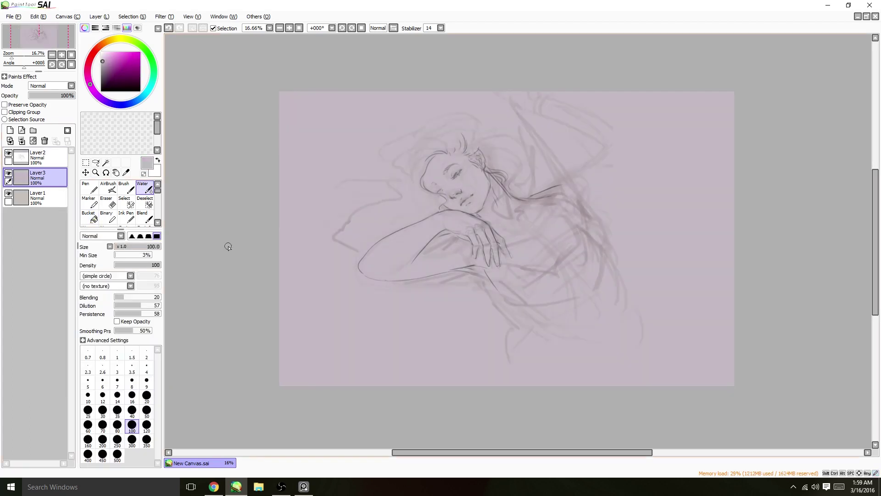
# Step: Preserve Layer2's opacity and recolor its sketch lines with a dark reddish brown
pyautogui.click(37, 156)
pyautogui.click(5, 104)
pyautogui.click(106, 42)
pyautogui.click(141, 85)
pyautogui.moveTo(514, 193); pyautogui.dragTo(588, 216)
pyautogui.click(90, 187)
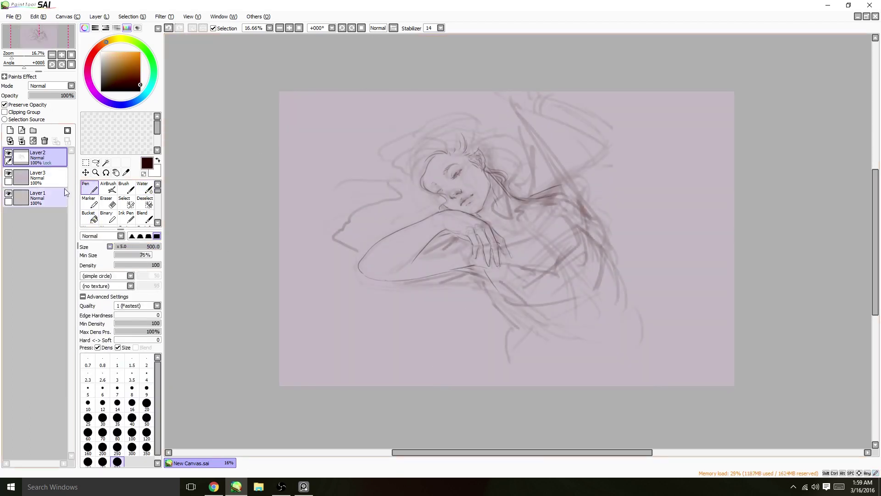
# Step: Paint warm skin tones over the face, arm and hand on Layer3 using the Water brush with blending 57
pyautogui.click(37, 177)
pyautogui.click(145, 188)
pyautogui.moveTo(441, 174); pyautogui.dragTo(523, 267)
pyautogui.click(129, 248)
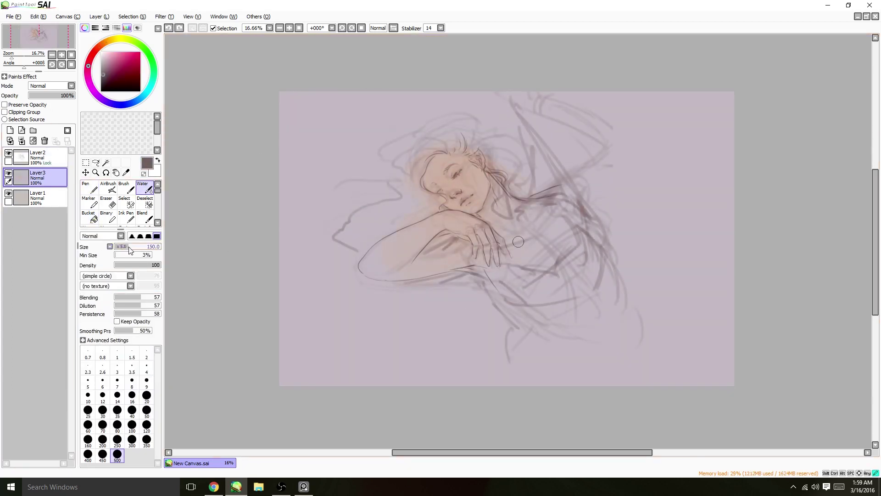
# Step: Paint soft pale grey cloud shapes in the background around the figure with the Water brush at size 500
pyautogui.click(101, 57)
pyautogui.click(118, 455)
pyautogui.moveTo(441, 114)
pyautogui.mouseDown()
pyautogui.moveTo(350, 124)
pyautogui.moveTo(459, 285)
pyautogui.mouseUp()
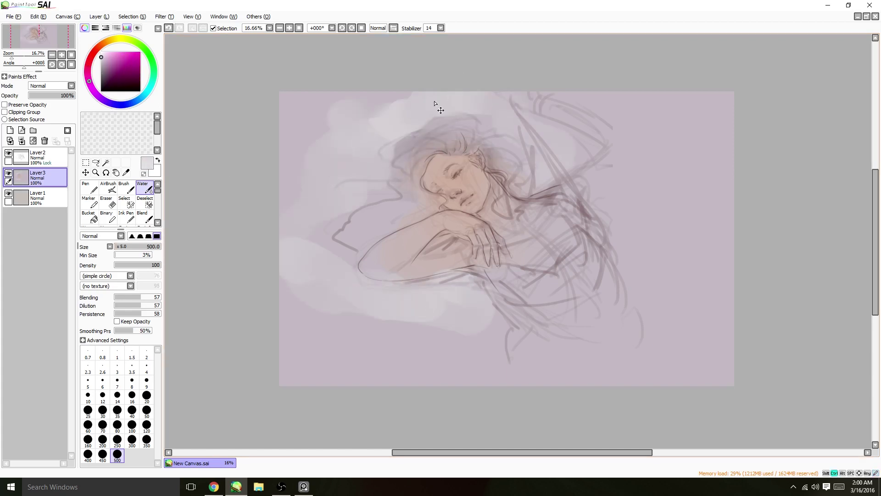
pyautogui.hotkey('ctrl', 'z')
# Step: Paint muted purple tones into the hair around the head on Layer3
pyautogui.keyDown('alt'); pyautogui.click(404, 148); pyautogui.keyUp('alt')
pyautogui.moveTo(400, 146); pyautogui.dragTo(414, 160)
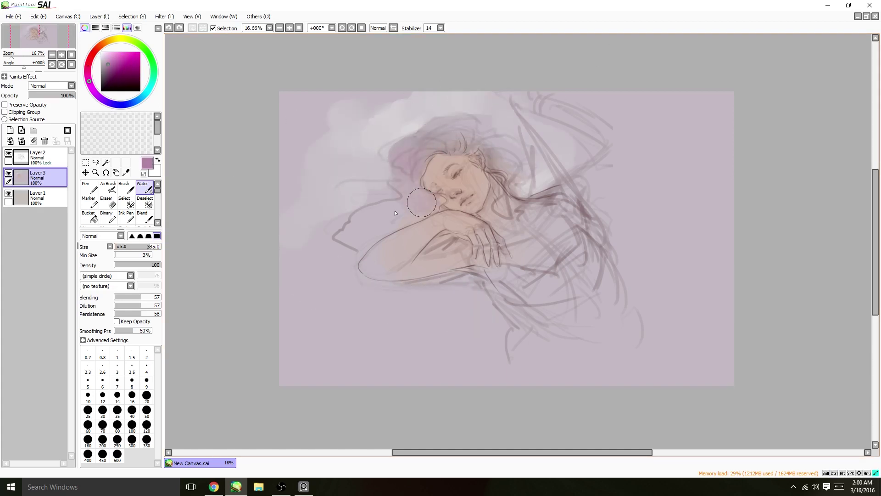
pyautogui.moveTo(507, 157); pyautogui.dragTo(515, 165)
pyautogui.hotkey('ctrl', 'z')
# Step: Add reddish tones to the nose, lips, cheeks, fingers and elbow on Layer3
pyautogui.keyDown('alt'); pyautogui.click(453, 190); pyautogui.keyUp('alt')
pyautogui.moveTo(453, 177); pyautogui.dragTo(464, 199)
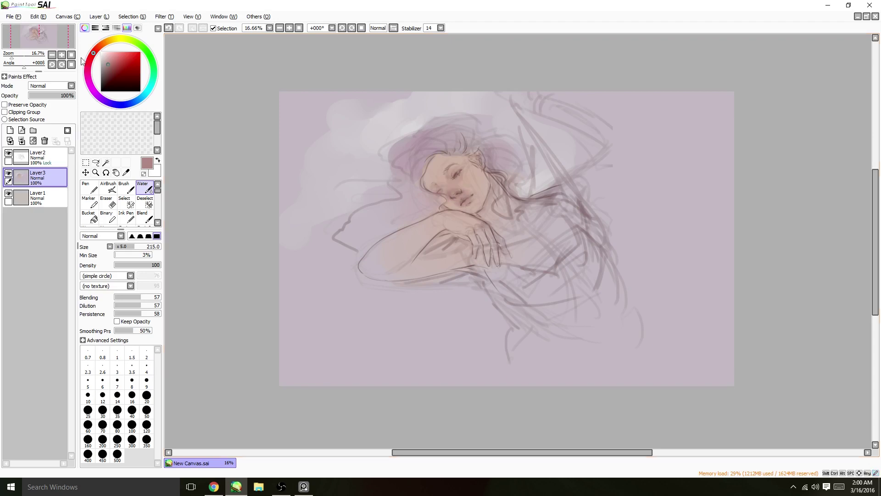
pyautogui.hotkey('ctrl', '+')
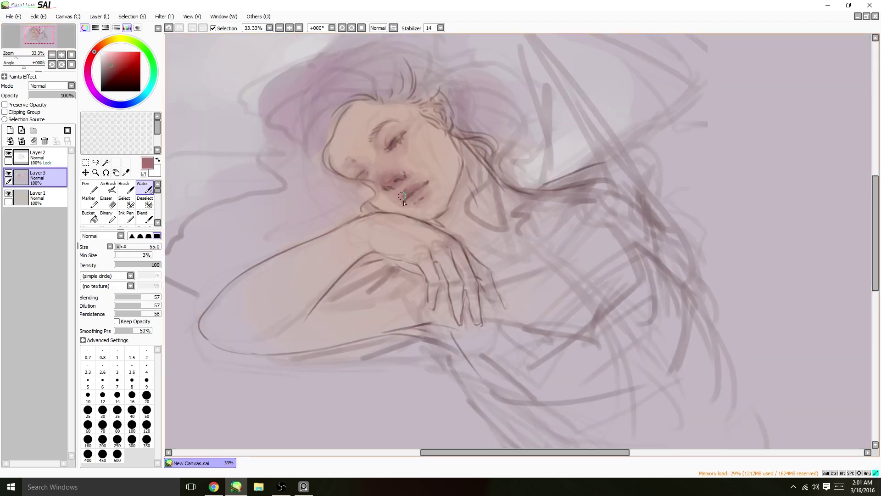
pyautogui.moveTo(452, 271)
pyautogui.mouseDown()
pyautogui.moveTo(459, 316)
pyautogui.moveTo(486, 294)
pyautogui.moveTo(441, 257)
pyautogui.mouseUp()
# Step: Turn off opacity preservation on Layer2 and erase the rough torso and lower body sketch lines
pyautogui.click(37, 156)
pyautogui.hotkey('ctrl', '-')
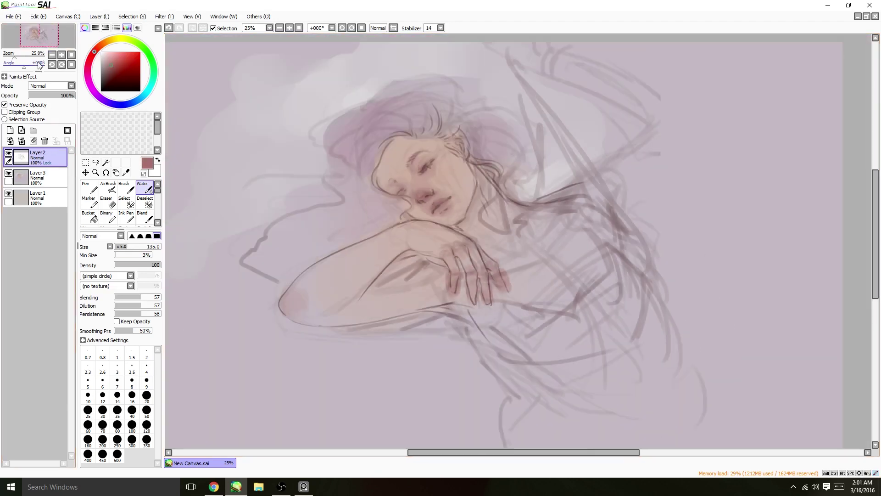
pyautogui.click(87, 455)
pyautogui.click(36, 176)
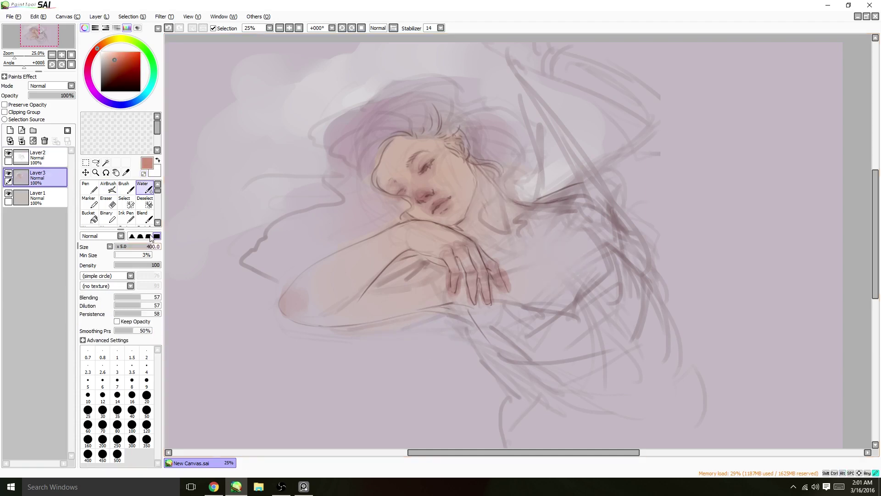
pyautogui.click(36, 156)
pyautogui.click(107, 202)
pyautogui.moveTo(551, 330)
pyautogui.mouseDown()
pyautogui.moveTo(658, 221)
pyautogui.moveTo(610, 110)
pyautogui.mouseUp()
# Step: Paint the shoulder and chest with skin tone on Layer3, sampling colors from the canvas
pyautogui.click(37, 176)
pyautogui.click(145, 188)
pyautogui.keyDown('alt'); pyautogui.click(368, 101); pyautogui.keyUp('alt')
# Step: Preserve the opacity of Layer2 and tint its line art dark red with the AirBrush
pyautogui.click(42, 156)
pyautogui.click(4, 104)
pyautogui.click(108, 188)
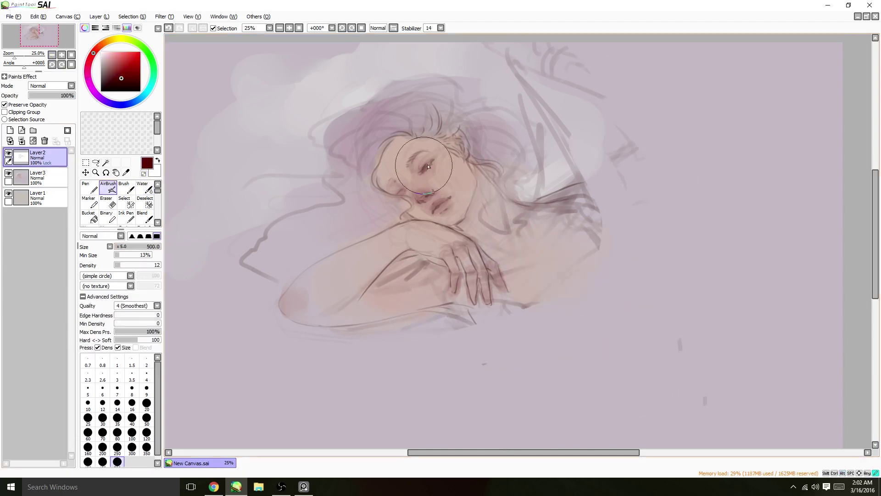
# Step: Add a new layer and wash a warm reddish tone over the face, hair and shoulder with the Water brush at size 500
pyautogui.hotkey('ctrl', 'shift', 'n')
pyautogui.press('w')
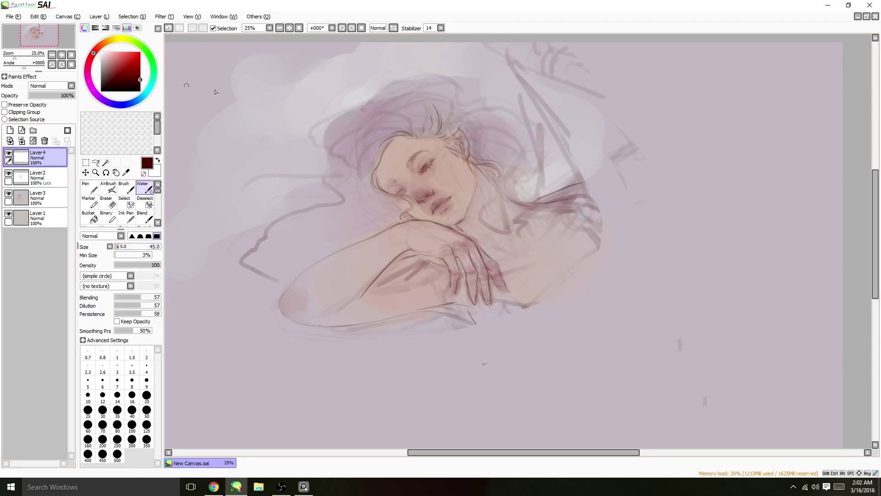
pyautogui.keyDown('alt'); pyautogui.click(437, 207); pyautogui.keyUp('alt')
pyautogui.click(117, 455)
pyautogui.click(131, 265)
pyautogui.moveTo(418, 204)
pyautogui.mouseDown()
pyautogui.moveTo(413, 147)
pyautogui.moveTo(364, 75)
pyautogui.moveTo(535, 254)
pyautogui.moveTo(616, 216)
pyautogui.mouseUp()
pyautogui.keyDown('alt'); pyautogui.click(321, 229); pyautogui.keyUp('alt')
pyautogui.click(147, 264)
pyautogui.click(132, 297)
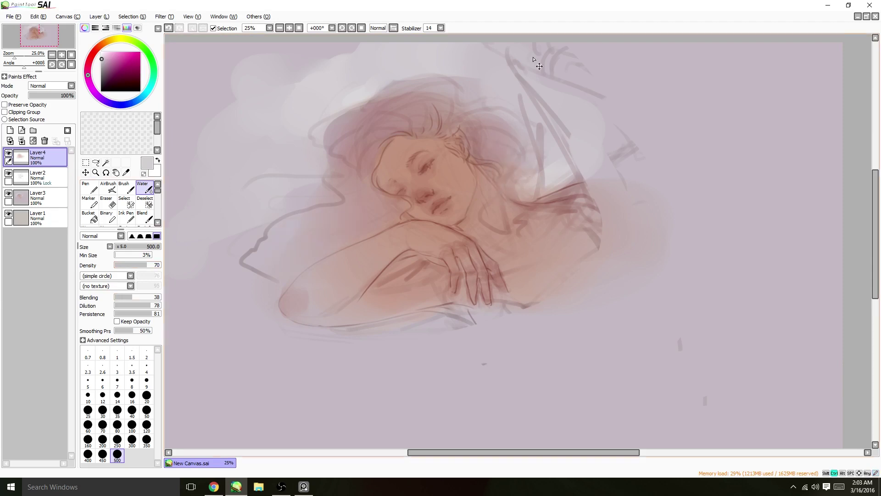
# Step: Paint over the jaw, neck and lips on Layer4 with a smaller Water brush, sampling skin and red tones from the canvas
pyautogui.click(124, 247)
pyautogui.keyDown('alt'); pyautogui.click(413, 230); pyautogui.keyUp('alt')
pyautogui.hotkey('alt', 'Tab')
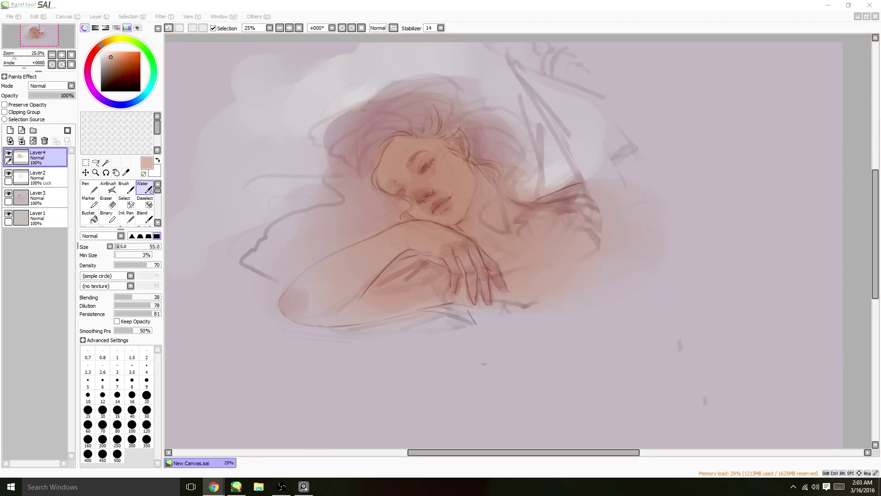
pyautogui.hotkey('alt', 'Tab')
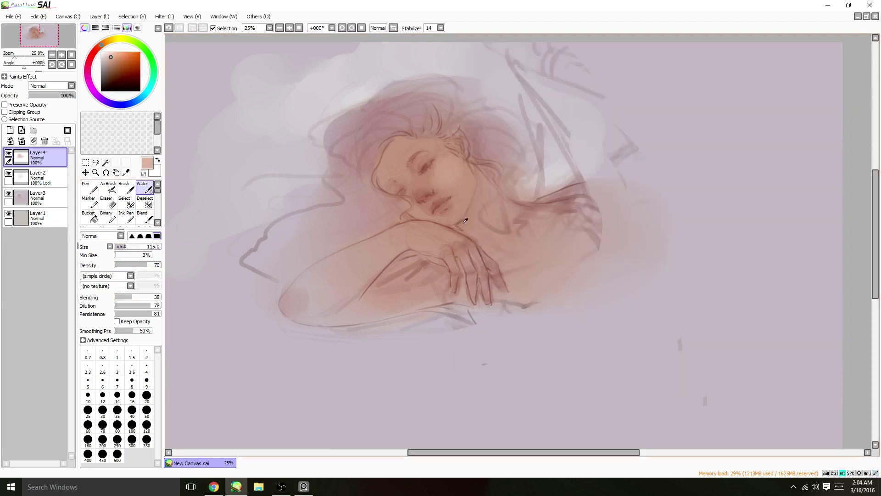
pyautogui.keyDown('alt'); pyautogui.click(466, 217); pyautogui.keyUp('alt')
pyautogui.keyDown('alt'); pyautogui.click(467, 216); pyautogui.keyUp('alt')
pyautogui.moveTo(481, 190); pyautogui.dragTo(459, 228)
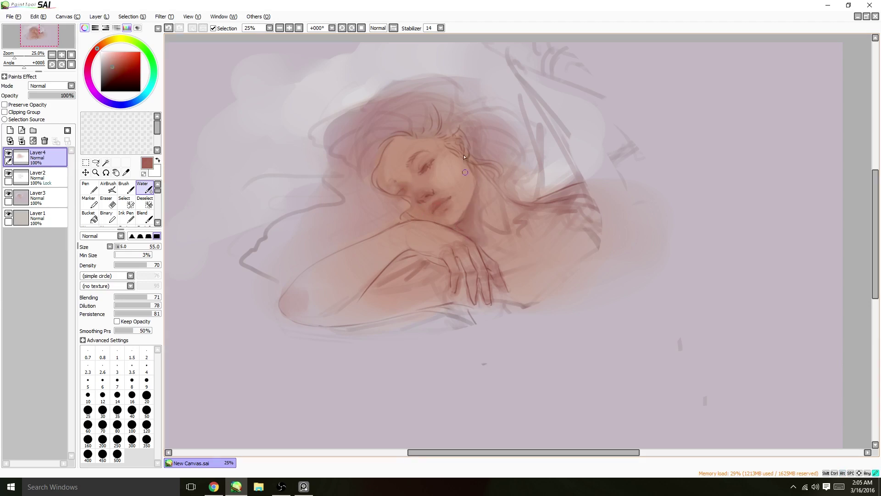
pyautogui.keyDown('alt'); pyautogui.click(423, 162); pyautogui.keyUp('alt')
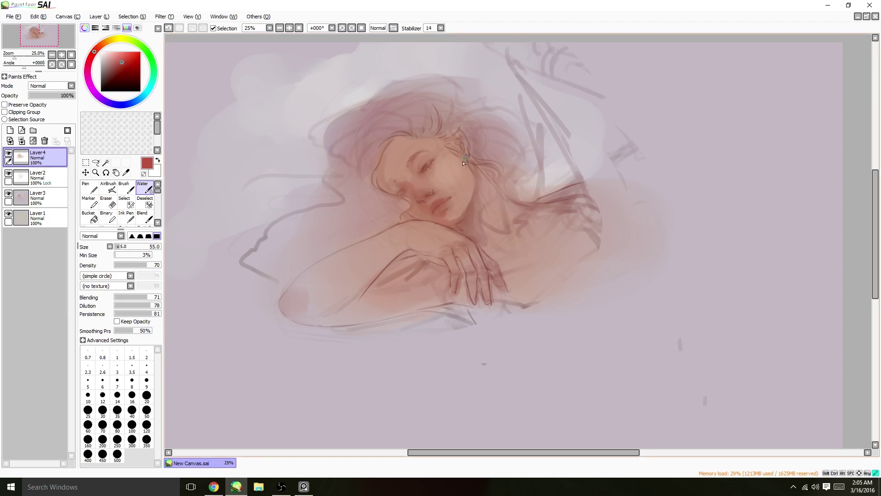
# Step: Merge all layers into one and enlarge the merged painting with Transform so the figure fills the canvas
pyautogui.scroll(-1, 533, 185)
pyautogui.click(99, 16)
pyautogui.click(115, 152)
pyautogui.hotkey('ctrl', 't')
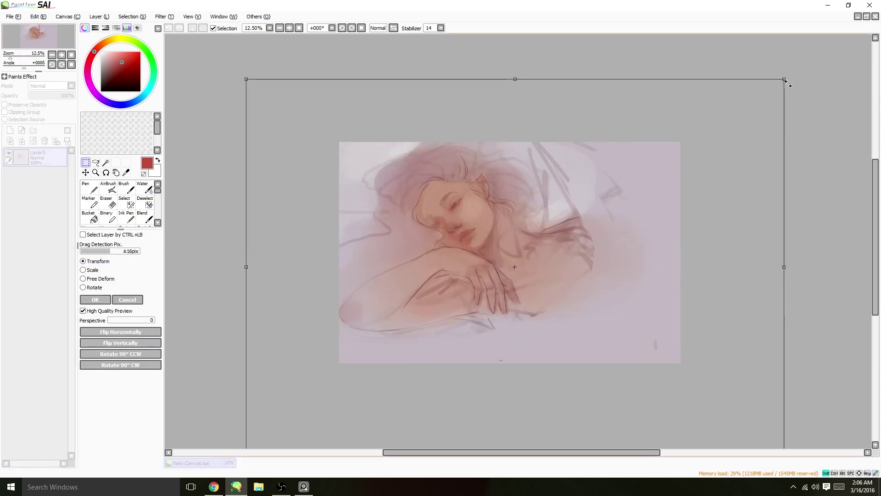
pyautogui.moveTo(722, 142); pyautogui.dragTo(760, 133)
pyautogui.press('Return')
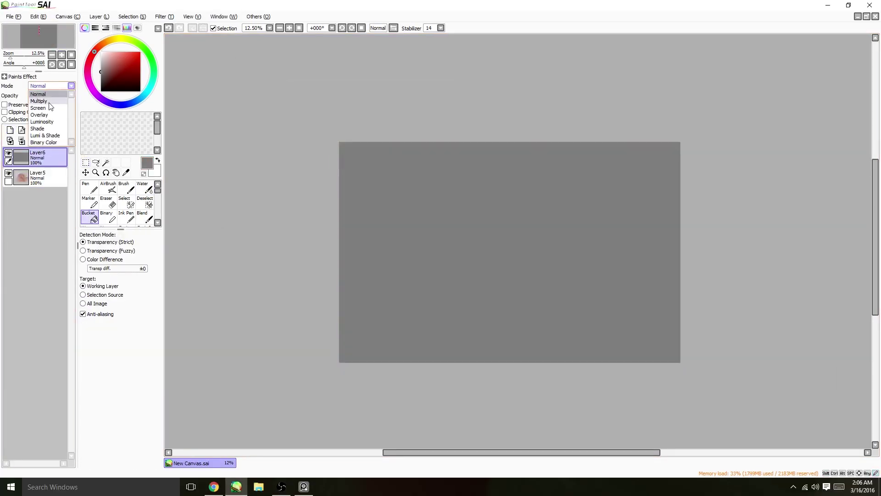
# Step: Set the filled Layer6 to Multiply with a muted purple tone and lower its opacity to 33%
pyautogui.click(46, 98)
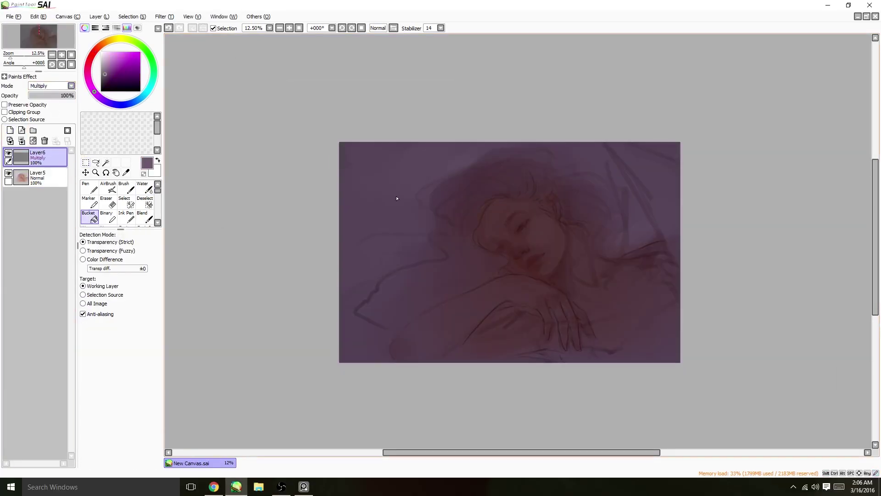
pyautogui.moveTo(29, 95); pyautogui.dragTo(44, 95)
# Step: Add an Overlay layer and glaze warm, lighter skin tones over the face, arms, hand and shoulder
pyautogui.click(10, 130)
pyautogui.click(108, 187)
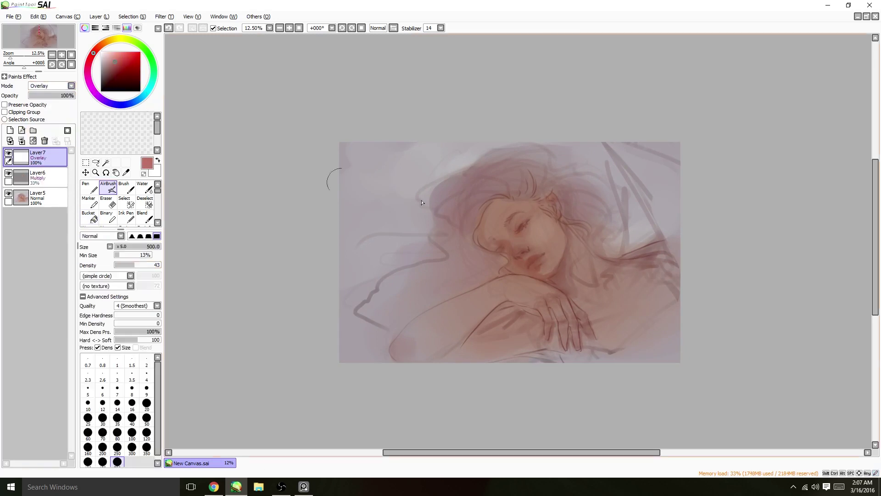
pyautogui.keyDown('alt'); pyautogui.click(518, 219); pyautogui.keyUp('alt')
pyautogui.press('c')
pyautogui.moveTo(496, 147); pyautogui.dragTo(551, 257)
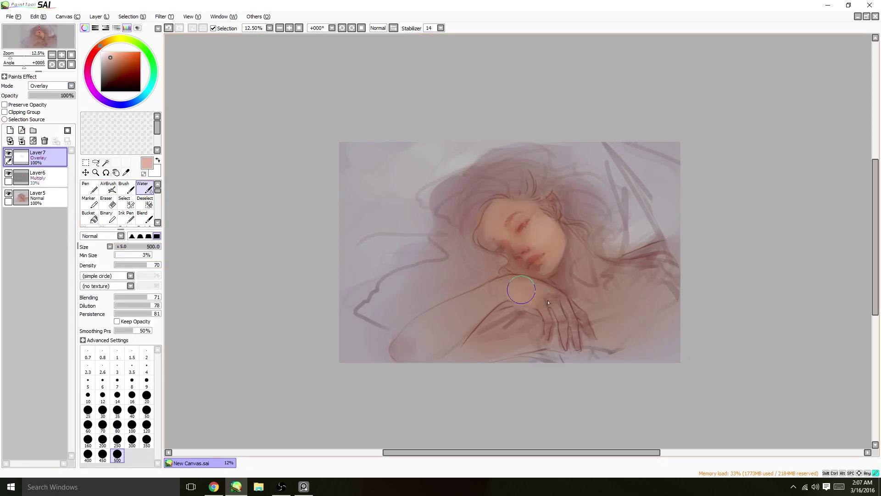
pyautogui.moveTo(528, 290)
pyautogui.mouseDown()
pyautogui.moveTo(421, 365)
pyautogui.moveTo(588, 276)
pyautogui.moveTo(629, 322)
pyautogui.mouseUp()
pyautogui.moveTo(597, 284); pyautogui.dragTo(541, 321)
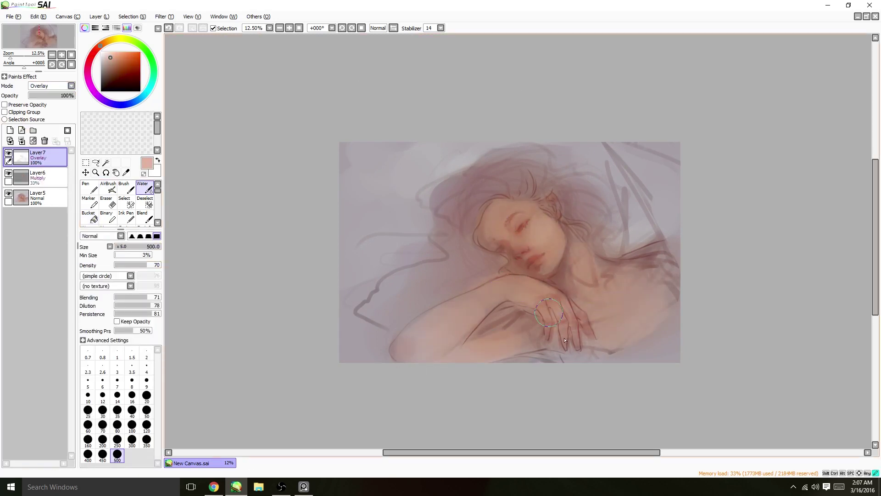
pyautogui.moveTo(547, 237)
pyautogui.mouseDown()
pyautogui.moveTo(505, 211)
pyautogui.moveTo(455, 276)
pyautogui.mouseUp()
# Step: Raise the Water brush density to 100 and glaze deeper reddish tones into the hair, neck and arm shadows on Layer7
pyautogui.moveTo(616, 193); pyautogui.dragTo(436, 170)
pyautogui.moveTo(138, 265); pyautogui.dragTo(160, 265)
pyautogui.moveTo(592, 149); pyautogui.dragTo(661, 248)
pyautogui.keyDown('alt'); pyautogui.click(610, 220); pyautogui.keyUp('alt')
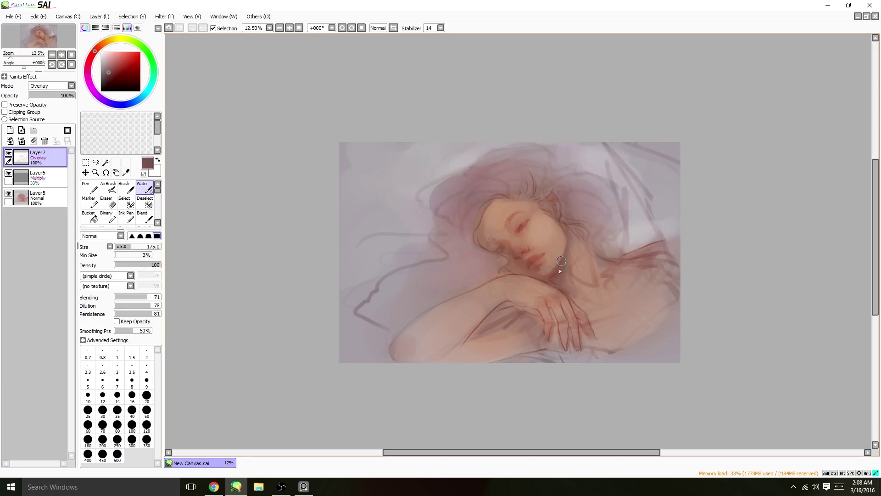
pyautogui.press(']')
pyautogui.moveTo(494, 329)
pyautogui.mouseDown()
pyautogui.moveTo(517, 327)
pyautogui.moveTo(506, 295)
pyautogui.mouseUp()
# Step: Paint muted mauve tones over the hair between the ear and shoulder at brush size 500
pyautogui.keyDown('alt'); pyautogui.click(528, 117); pyautogui.keyUp('alt')
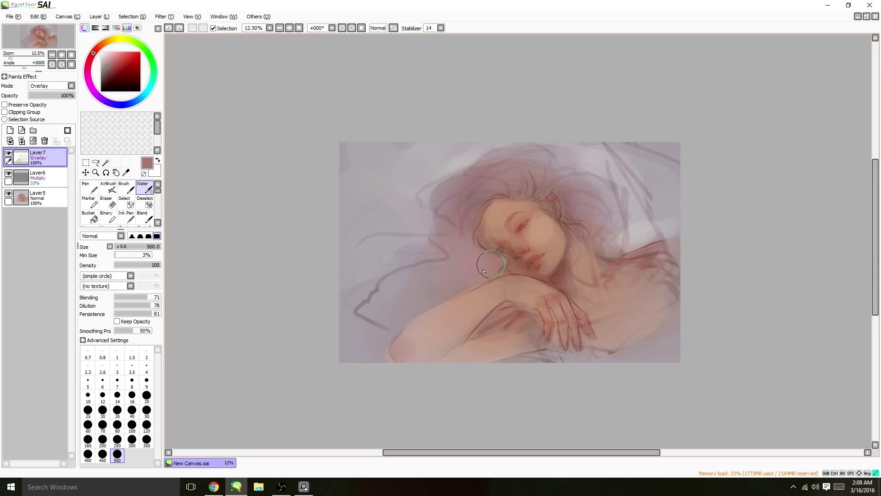
pyautogui.moveTo(556, 184); pyautogui.dragTo(610, 225)
pyautogui.keyDown('alt'); pyautogui.click(597, 193); pyautogui.keyUp('alt')
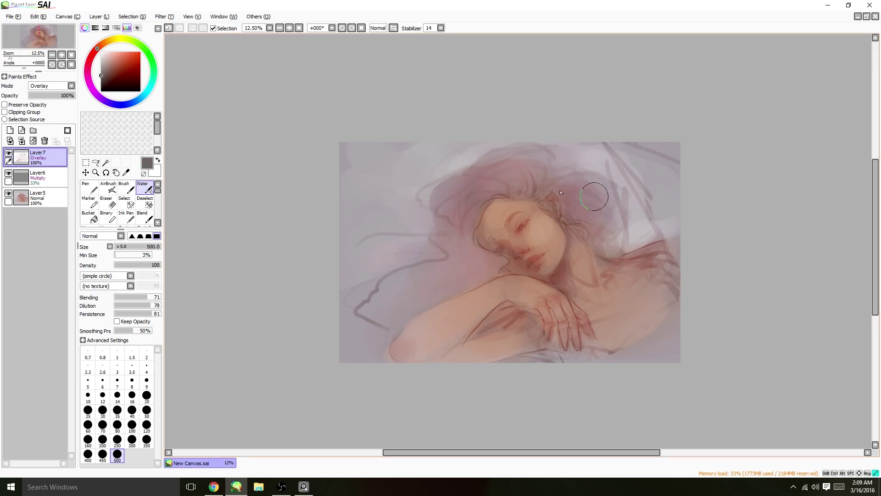
pyautogui.moveTo(574, 179)
pyautogui.mouseDown()
pyautogui.moveTo(615, 225)
pyautogui.moveTo(670, 253)
pyautogui.mouseUp()
# Step: Create a new Normal layer and block in reddish-brown shapes in the lower-right corner beneath the shoulder
pyautogui.hotkey('ctrl', 'shift', 'n')
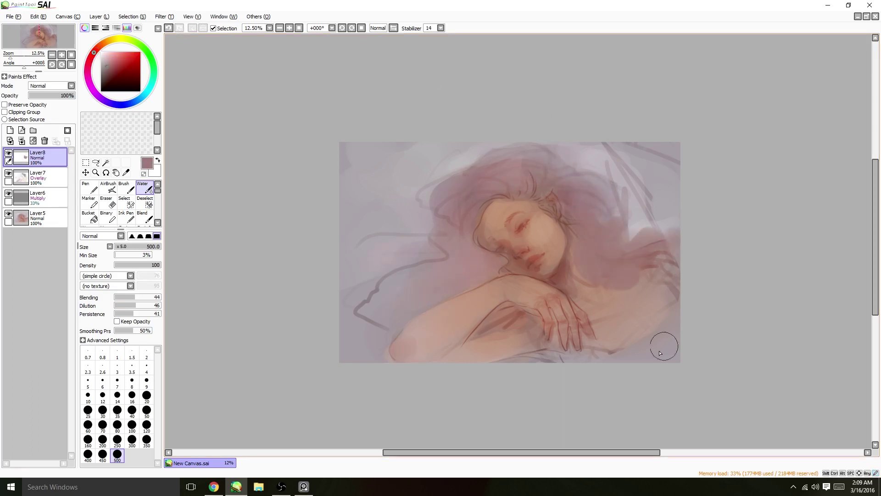
pyautogui.moveTo(597, 322); pyautogui.dragTo(696, 315)
pyautogui.moveTo(656, 358); pyautogui.dragTo(579, 367)
# Step: Paint pale gray pillow areas around the outer hair on Layer8, sampling colors from the canvas
pyautogui.keyDown('alt'); pyautogui.click(589, 140); pyautogui.keyUp('alt')
pyautogui.moveTo(456, 158)
pyautogui.mouseDown()
pyautogui.moveTo(408, 184)
pyautogui.moveTo(358, 229)
pyautogui.mouseUp()
pyautogui.moveTo(395, 184); pyautogui.dragTo(344, 280)
pyautogui.keyDown('alt'); pyautogui.click(402, 272); pyautogui.keyUp('alt')
pyautogui.moveTo(396, 271); pyautogui.dragTo(344, 282)
# Step: Darken the eyelid, nostril and lip line on Layer8 with dark red at brush size 40
pyautogui.moveTo(92, 55); pyautogui.dragTo(96, 49)
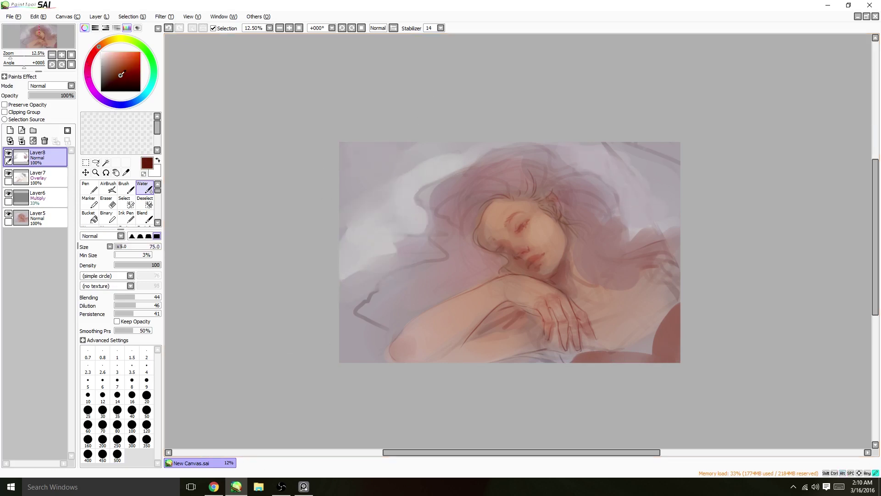
pyautogui.click(113, 72)
pyautogui.click(132, 411)
pyautogui.click(115, 79)
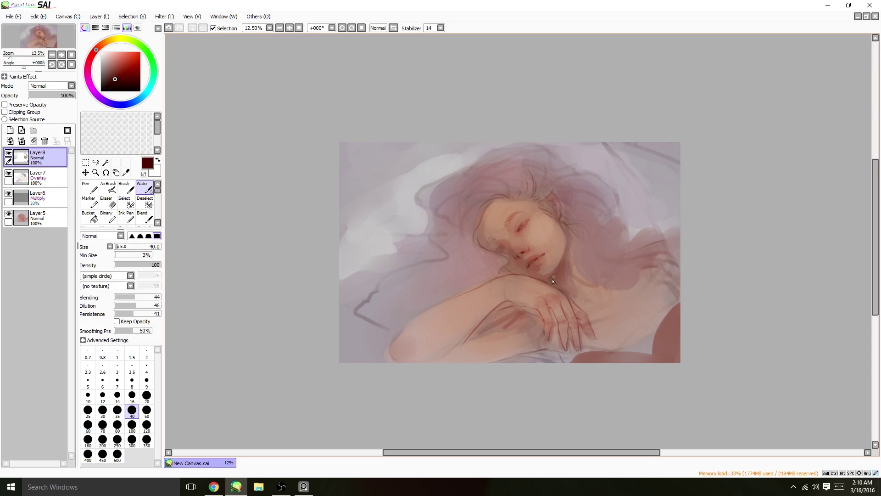
pyautogui.scroll(2, 516, 272)
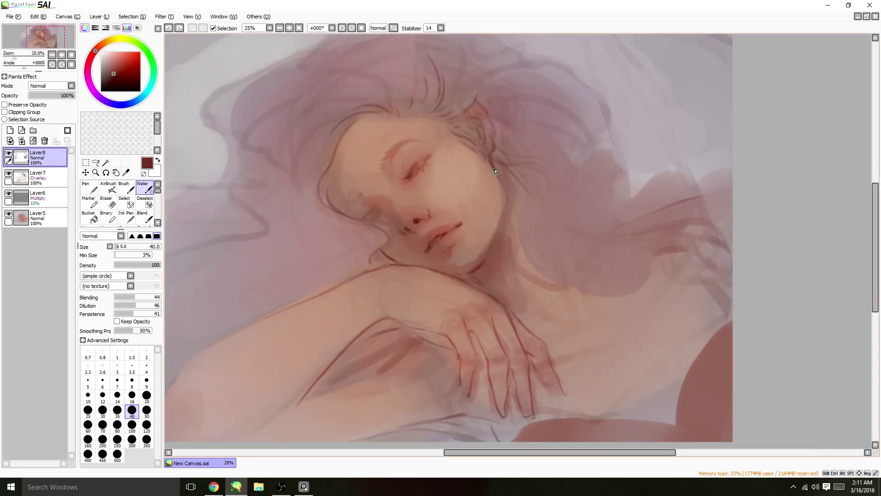
pyautogui.keyDown('alt'); pyautogui.click(429, 224); pyautogui.keyUp('alt')
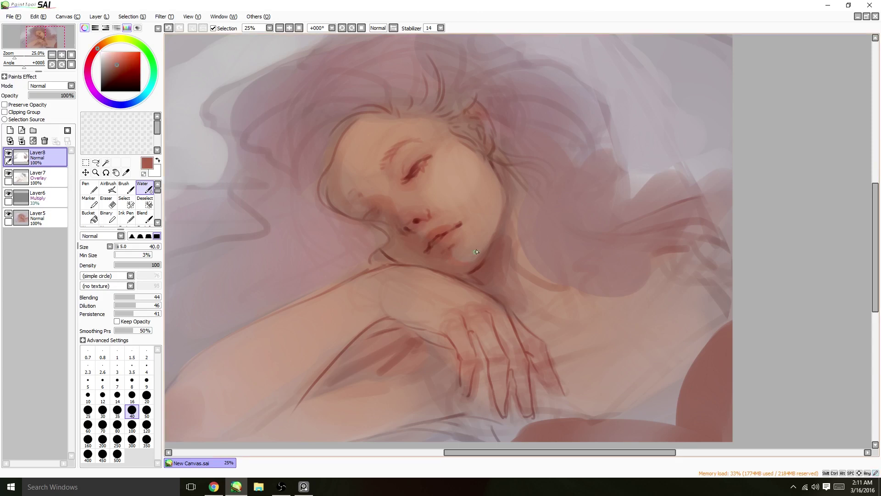
# Step: Refine the shading around the nose, cheek and brow with skin tones sampled from the face
pyautogui.keyDown('alt'); pyautogui.click(425, 214); pyautogui.keyUp('alt')
pyautogui.keyDown('alt'); pyautogui.click(424, 215); pyautogui.keyUp('alt')
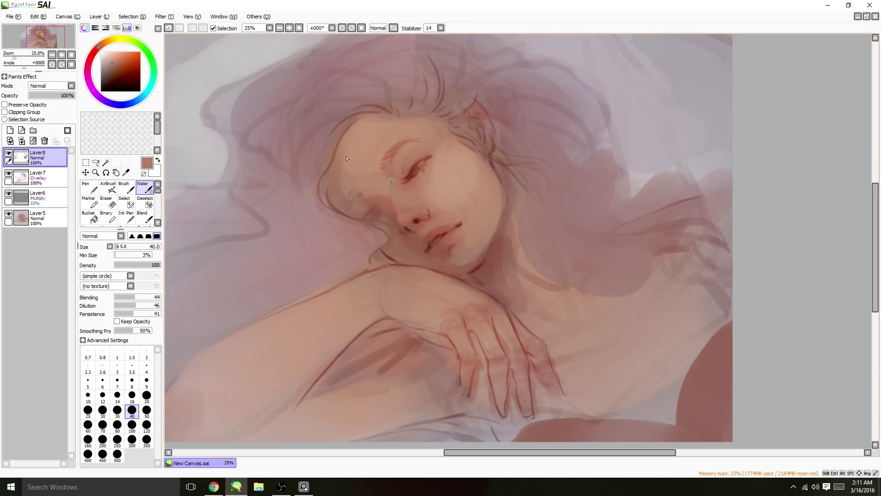
pyautogui.keyDown('alt'); pyautogui.click(423, 217); pyautogui.keyUp('alt')
pyautogui.keyDown('alt'); pyautogui.click(414, 219); pyautogui.keyUp('alt')
pyautogui.keyDown('alt'); pyautogui.click(411, 193); pyautogui.keyUp('alt')
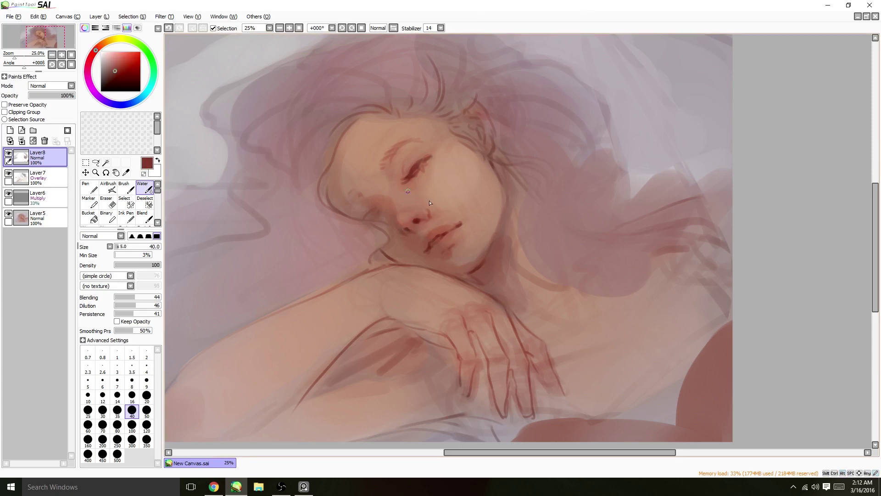
# Step: Refine the inner eye corner and add light accents to the eye corner, nose tip and mouth corner
pyautogui.keyDown('alt'); pyautogui.click(407, 169); pyautogui.keyUp('alt')
pyautogui.keyDown('alt'); pyautogui.click(407, 169); pyautogui.keyUp('alt')
pyautogui.keyDown('alt'); pyautogui.click(399, 171); pyautogui.keyUp('alt')
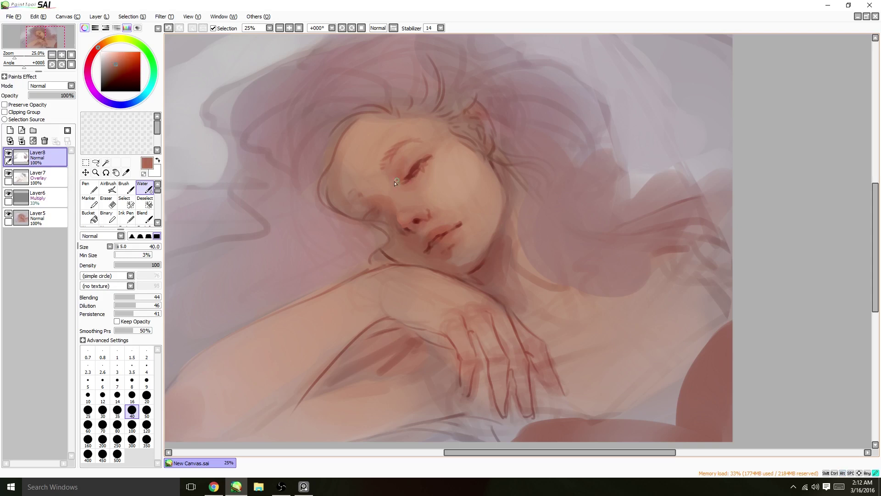
pyautogui.keyDown('alt'); pyautogui.click(409, 172); pyautogui.keyUp('alt')
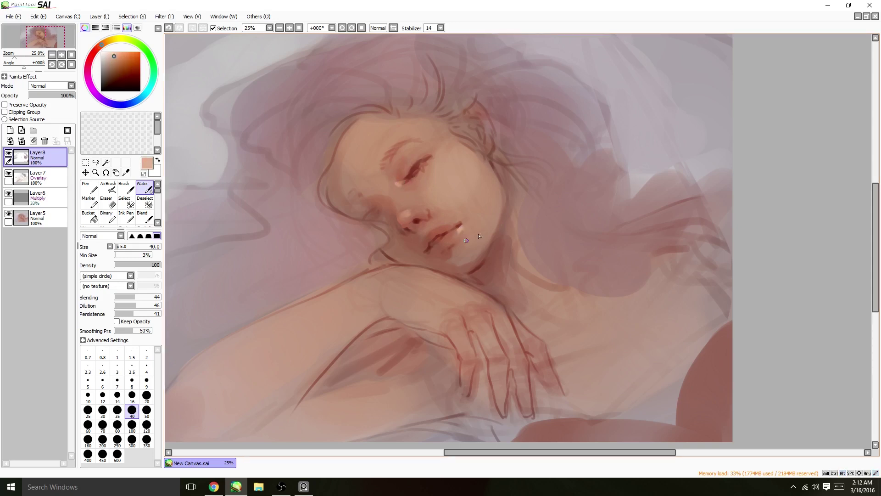
# Step: Touch up the chin and paint sampled mauve hair tones along the hairline at brush size 100
pyautogui.scroll(-1, 478, 227)
pyautogui.keyDown('alt'); pyautogui.click(461, 227); pyautogui.keyUp('alt')
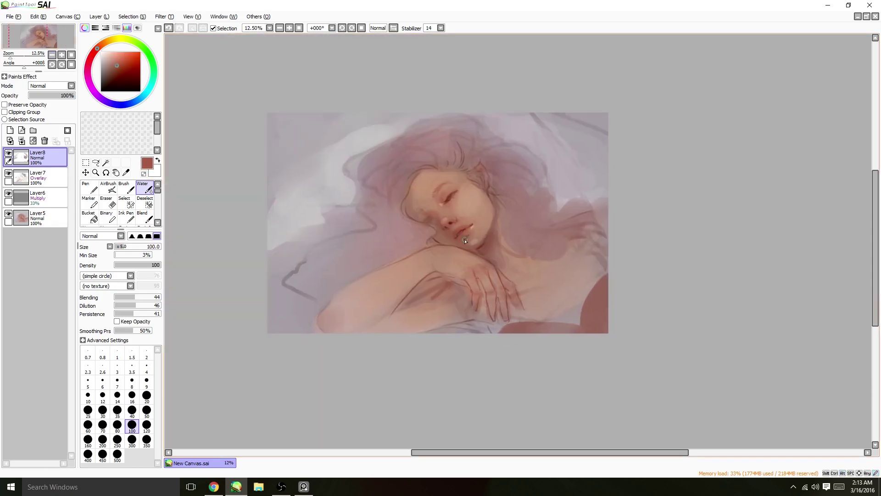
pyautogui.keyDown('alt'); pyautogui.click(465, 240); pyautogui.keyUp('alt')
pyautogui.keyDown('alt'); pyautogui.click(452, 131); pyautogui.keyUp('alt')
pyautogui.moveTo(482, 157); pyautogui.dragTo(432, 165)
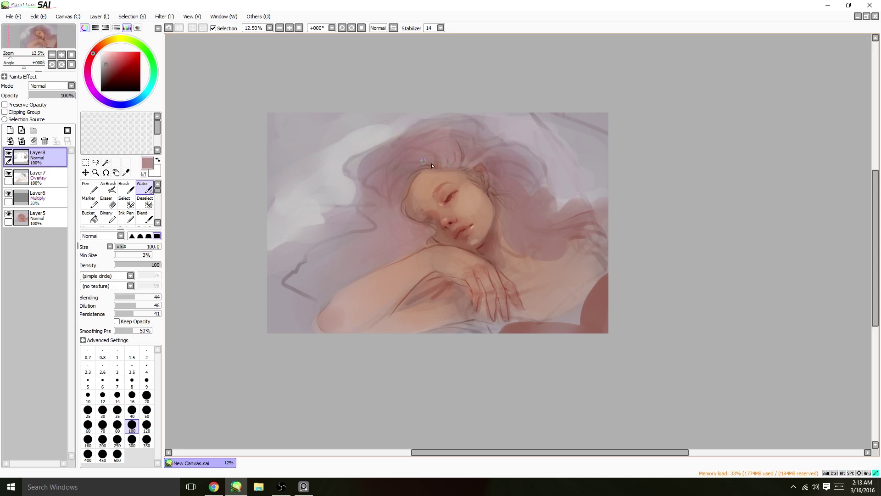
pyautogui.keyDown('alt'); pyautogui.click(438, 181); pyautogui.keyUp('alt')
pyautogui.keyDown('alt'); pyautogui.click(412, 177); pyautogui.keyUp('alt')
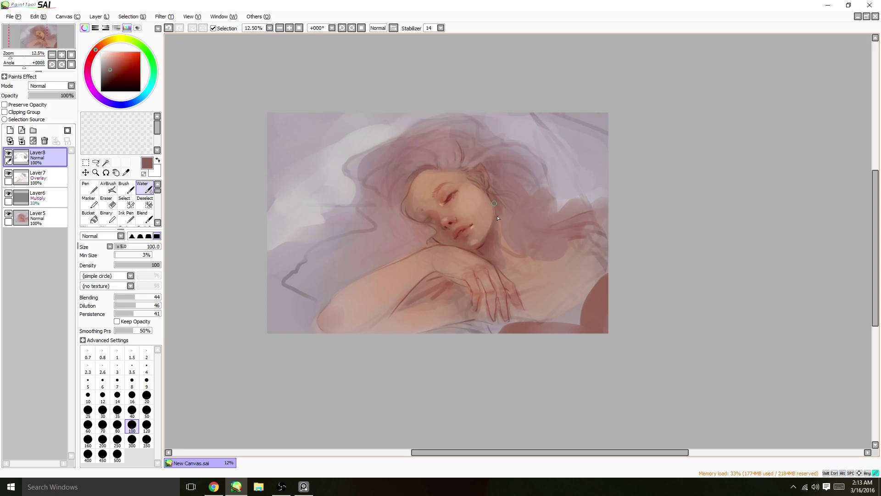
# Step: Enlarge the brush and paint over the sketchy crown hair with broad strokes of sampled mauve tones
pyautogui.click(128, 247)
pyautogui.keyDown('alt'); pyautogui.click(528, 156); pyautogui.keyUp('alt')
pyautogui.moveTo(547, 165)
pyautogui.mouseDown()
pyautogui.moveTo(497, 140)
pyautogui.moveTo(456, 151)
pyautogui.mouseUp()
pyautogui.moveTo(482, 117); pyautogui.dragTo(413, 122)
pyautogui.keyDown('alt'); pyautogui.click(420, 135); pyautogui.keyUp('alt')
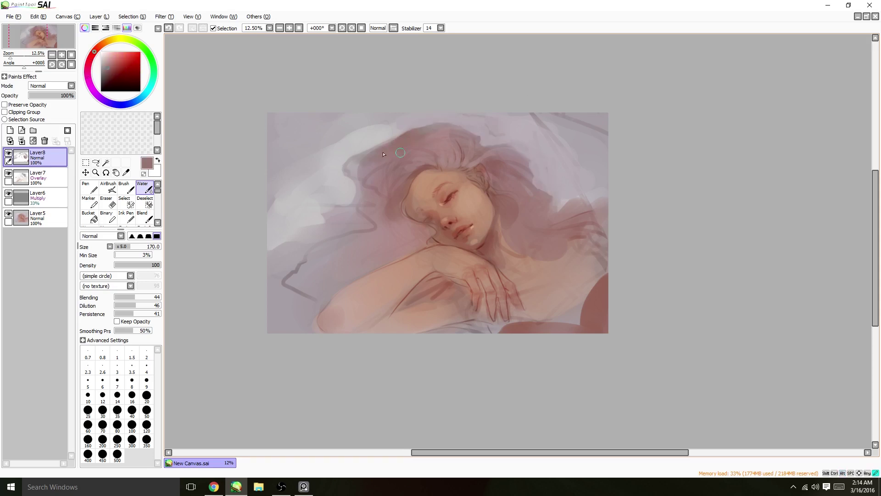
pyautogui.moveTo(390, 165); pyautogui.dragTo(400, 156)
pyautogui.keyDown('alt'); pyautogui.click(435, 135); pyautogui.keyUp('alt')
pyautogui.keyDown('alt'); pyautogui.click(472, 159); pyautogui.keyUp('alt')
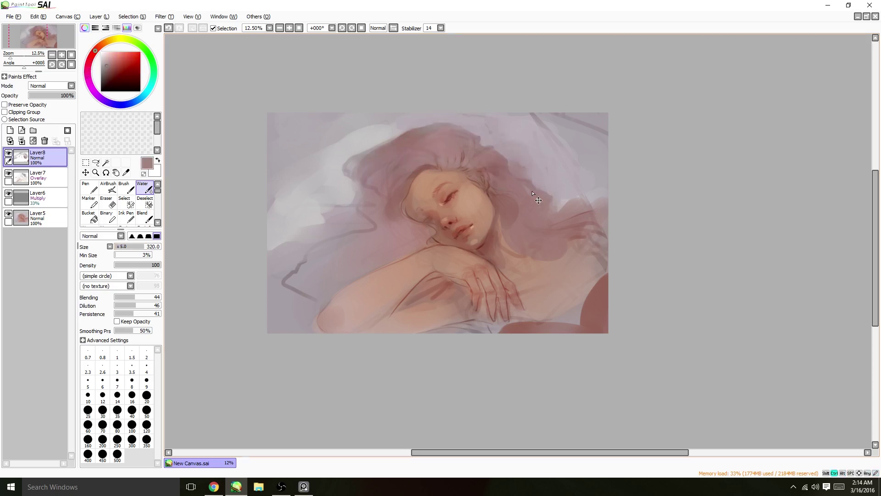
# Step: Reduce the brush size to 70, define the hair edges around the face and block in dark reddish-brown beneath the forearm
pyautogui.press('[')
pyautogui.press('[')
pyautogui.press('[')
pyautogui.press('[')
pyautogui.press('[')
pyautogui.press('[')
pyautogui.press('[')
pyautogui.press('[')
pyautogui.keyDown('alt'); pyautogui.click(494, 185); pyautogui.keyUp('alt')
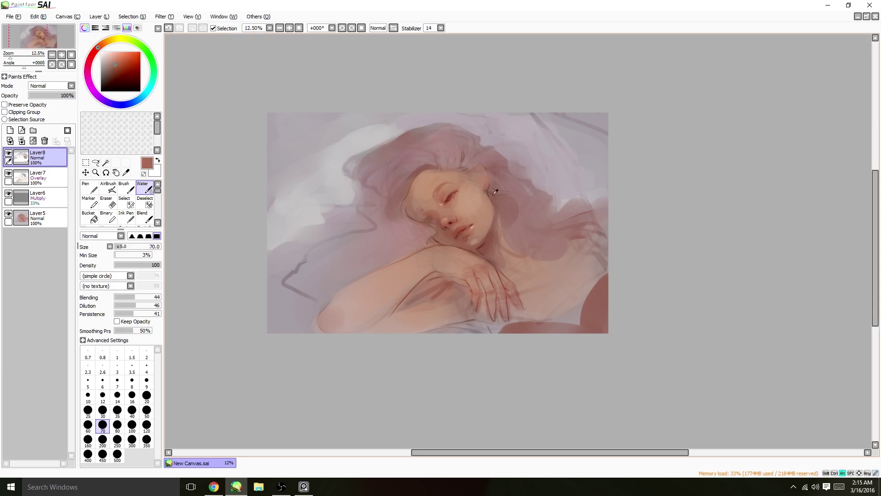
pyautogui.keyDown('alt'); pyautogui.click(405, 210); pyautogui.keyUp('alt')
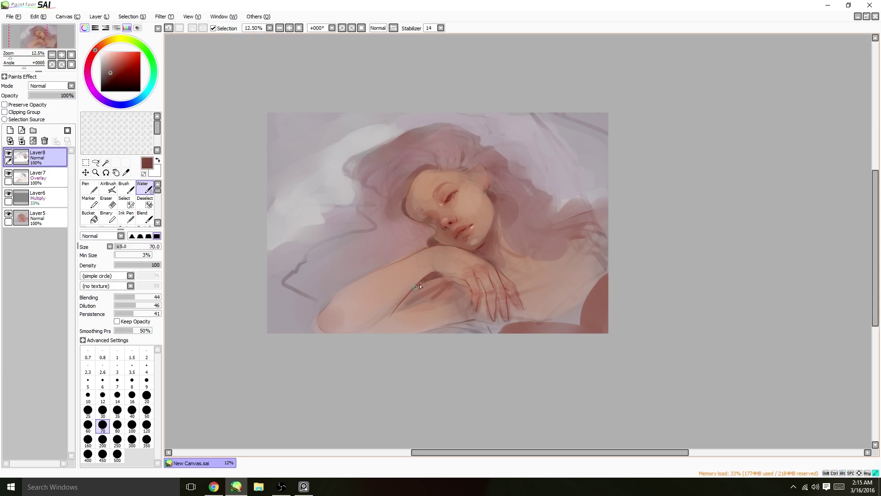
pyautogui.moveTo(420, 324)
pyautogui.mouseDown()
pyautogui.moveTo(419, 338)
pyautogui.moveTo(486, 328)
pyautogui.mouseUp()
# Step: Paint pale gray-mauve background around the hair's outer edge at brush size 290, covering the leftover sketch lines
pyautogui.keyDown('alt'); pyautogui.click(492, 133); pyautogui.keyUp('alt')
pyautogui.moveTo(487, 138); pyautogui.dragTo(499, 143)
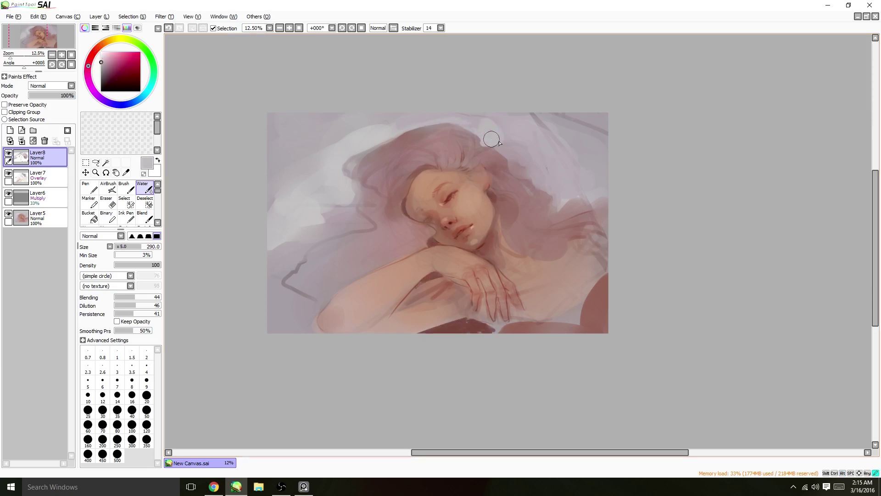
pyautogui.moveTo(285, 216)
pyautogui.mouseDown()
pyautogui.moveTo(350, 240)
pyautogui.moveTo(298, 257)
pyautogui.moveTo(331, 285)
pyautogui.mouseUp()
pyautogui.moveTo(592, 250); pyautogui.dragTo(613, 201)
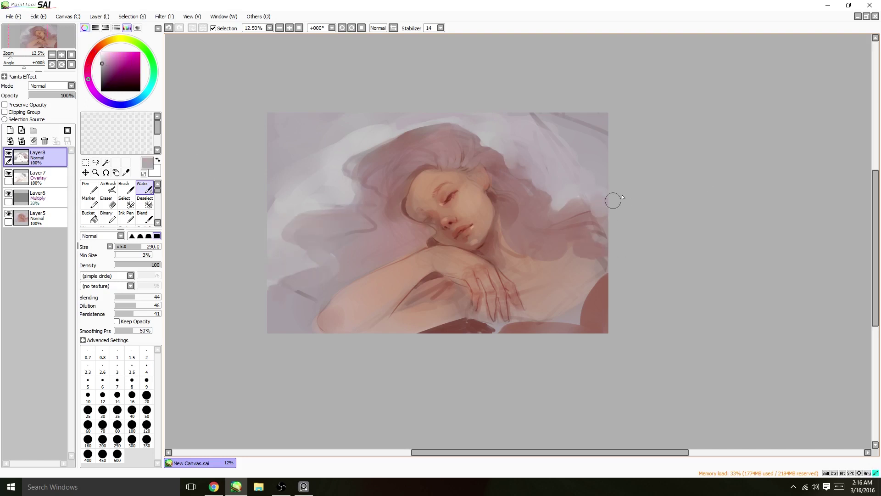
pyautogui.keyDown('alt'); pyautogui.click(469, 157); pyautogui.keyUp('alt')
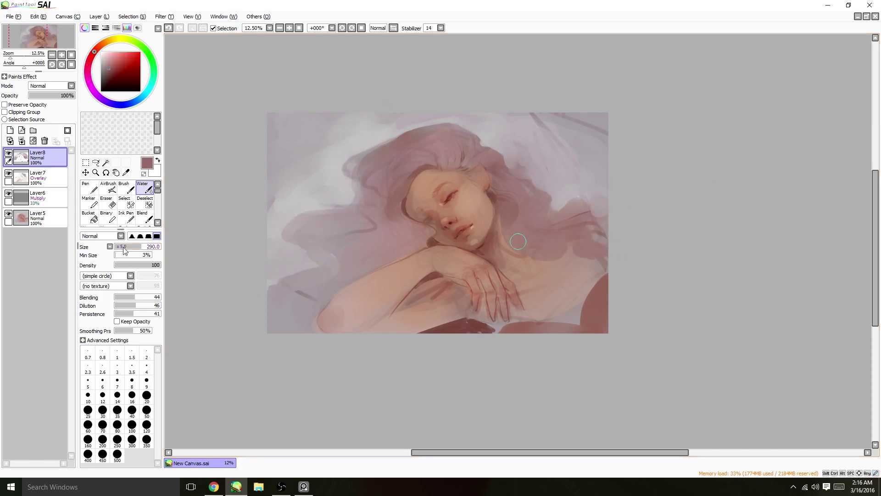
# Step: Save the painting as lilacdream.sai
pyautogui.keyDown('alt'); pyautogui.click(426, 140); pyautogui.keyUp('alt')
pyautogui.hotkey('alt', 'f')
pyautogui.press('s')
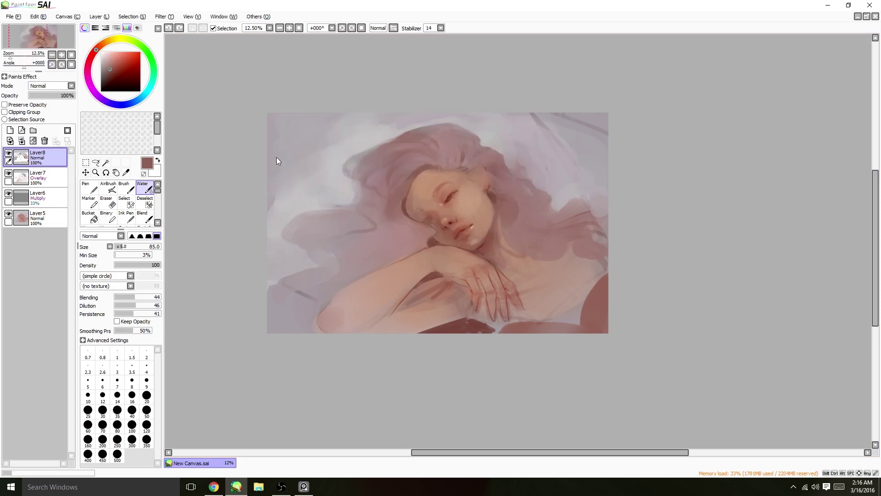
# Step: Paint over the sketchy back of the hand and knuckles with sampled skin tones at brush size 175
pyautogui.keyDown('alt'); pyautogui.click(469, 280); pyautogui.keyUp('alt')
pyautogui.keyDown('alt'); pyautogui.click(476, 225); pyautogui.keyUp('alt')
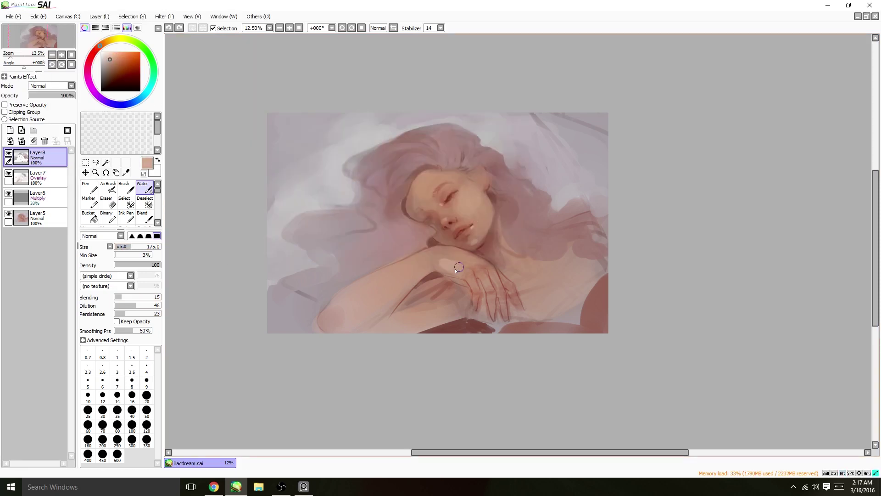
pyautogui.moveTo(441, 265)
pyautogui.mouseDown()
pyautogui.moveTo(468, 258)
pyautogui.moveTo(489, 269)
pyautogui.moveTo(400, 266)
pyautogui.mouseUp()
pyautogui.keyDown('alt'); pyautogui.click(459, 257); pyautogui.keyUp('alt')
pyautogui.keyDown('alt'); pyautogui.click(482, 271); pyautogui.keyUp('alt')
pyautogui.keyDown('alt'); pyautogui.click(431, 260); pyautogui.keyUp('alt')
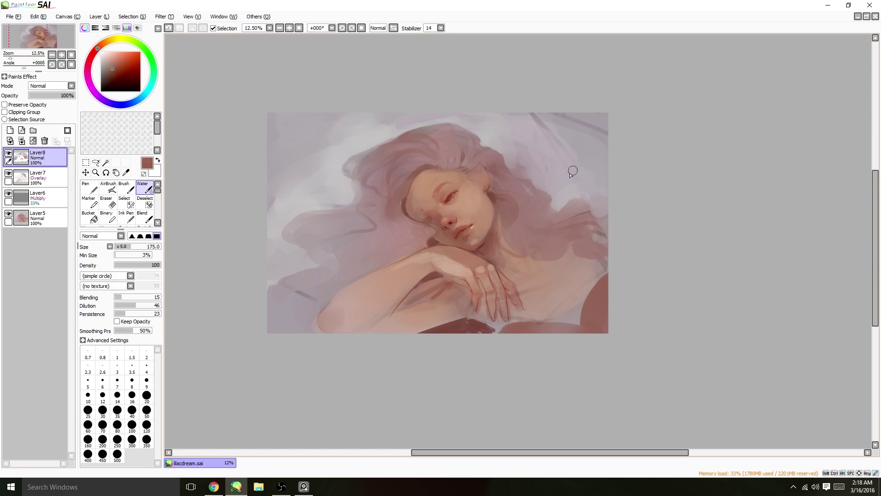
pyautogui.hotkey('ctrl', 'z')
pyautogui.keyDown('alt'); pyautogui.click(411, 128); pyautogui.keyUp('alt')
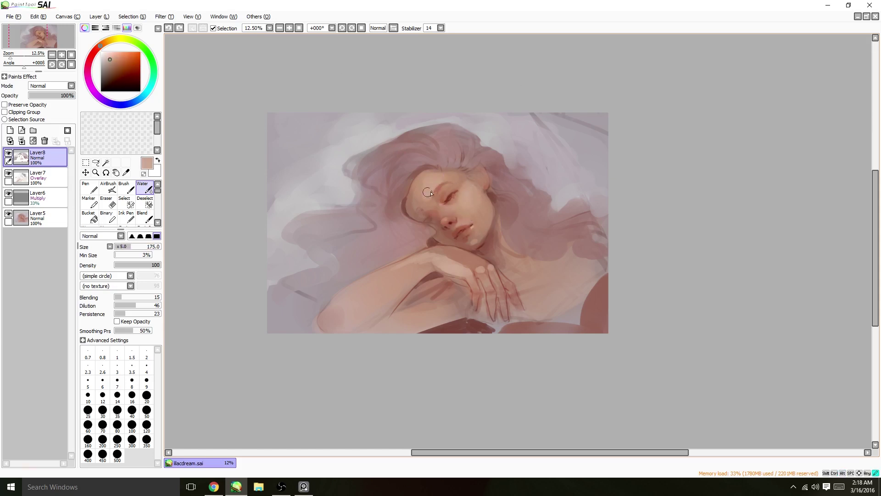
# Step: Reduce the brush size to 100 and refine the fingers with sampled reddish and light skin tones
pyautogui.keyDown('alt'); pyautogui.click(453, 279); pyautogui.keyUp('alt')
pyautogui.press('[')
pyautogui.press('[')
pyautogui.press('[')
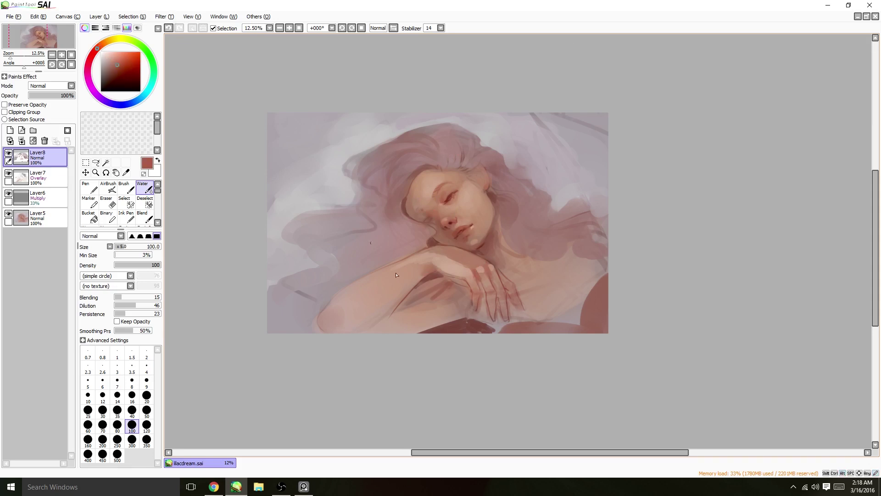
pyautogui.keyDown('alt'); pyautogui.click(475, 286); pyautogui.keyUp('alt')
pyautogui.keyDown('alt'); pyautogui.click(471, 282); pyautogui.keyUp('alt')
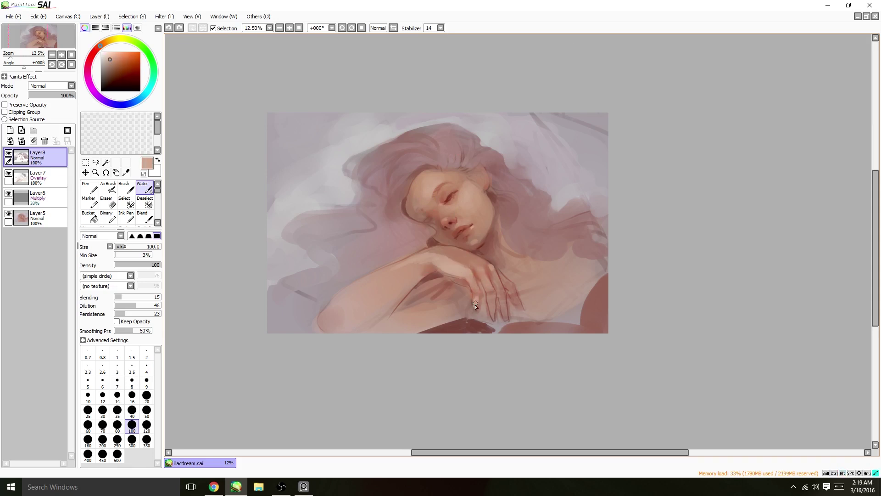
# Step: Soften the hand and wrist shading with the high-blending water brush at size 175, undoing a stray stroke near the elbow
pyautogui.press('w')
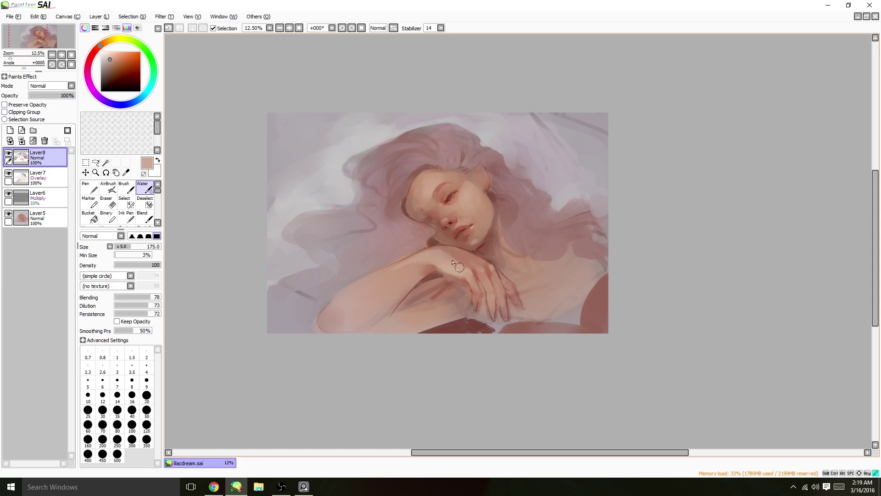
pyautogui.keyDown('alt'); pyautogui.click(409, 273); pyautogui.keyUp('alt')
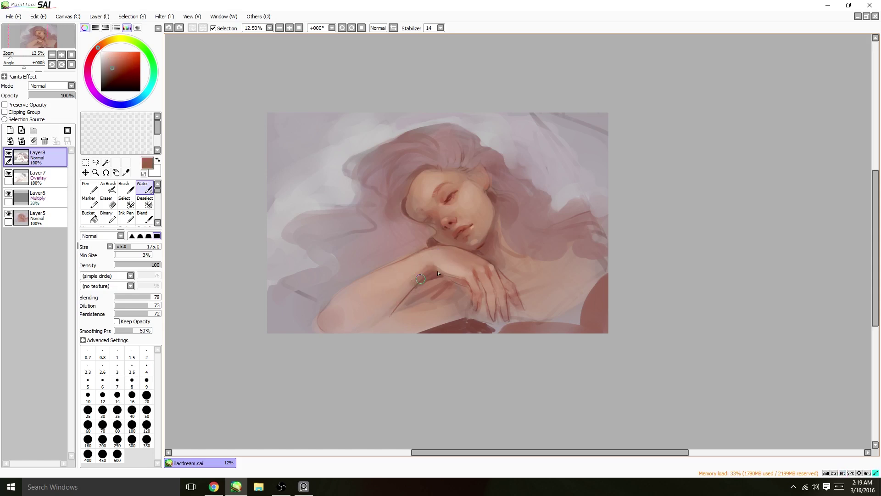
pyautogui.moveTo(376, 315); pyautogui.dragTo(353, 324)
pyautogui.hotkey('ctrl', 'z')
# Step: Airbrush soft reddish shadows and sampled skin tones over both arms at brush size 500
pyautogui.press('v')
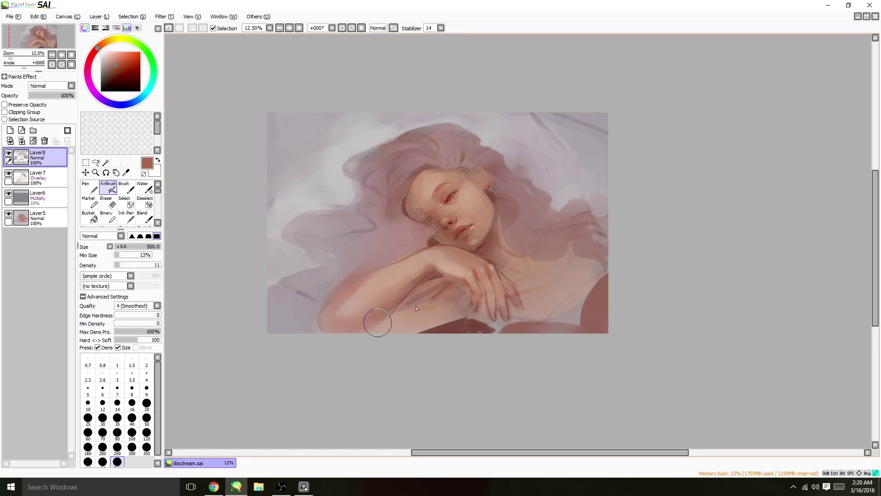
pyautogui.keyDown('alt'); pyautogui.click(433, 278); pyautogui.keyUp('alt')
pyautogui.press(']')
pyautogui.press(']')
pyautogui.press(']')
pyautogui.press(']')
pyautogui.press(']')
pyautogui.press(']')
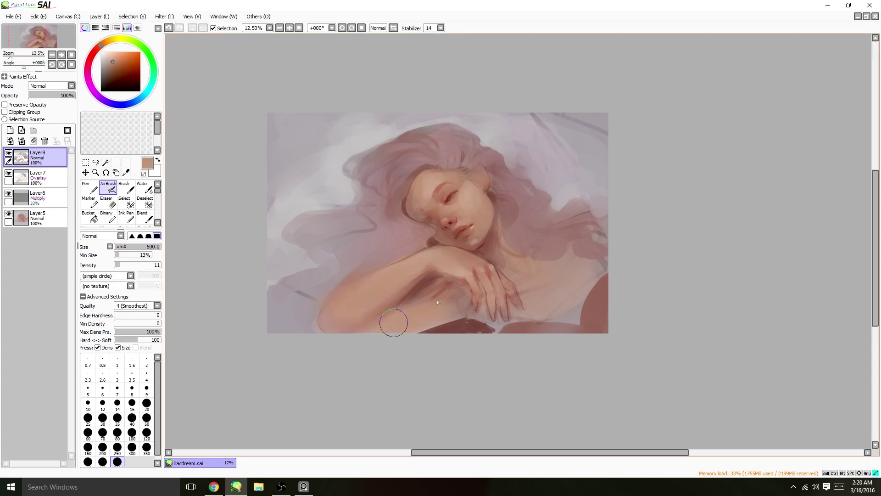
pyautogui.moveTo(394, 319); pyautogui.dragTo(414, 345)
pyautogui.hotkey('ctrl', 'z')
pyautogui.keyDown('alt'); pyautogui.click(453, 315); pyautogui.keyUp('alt')
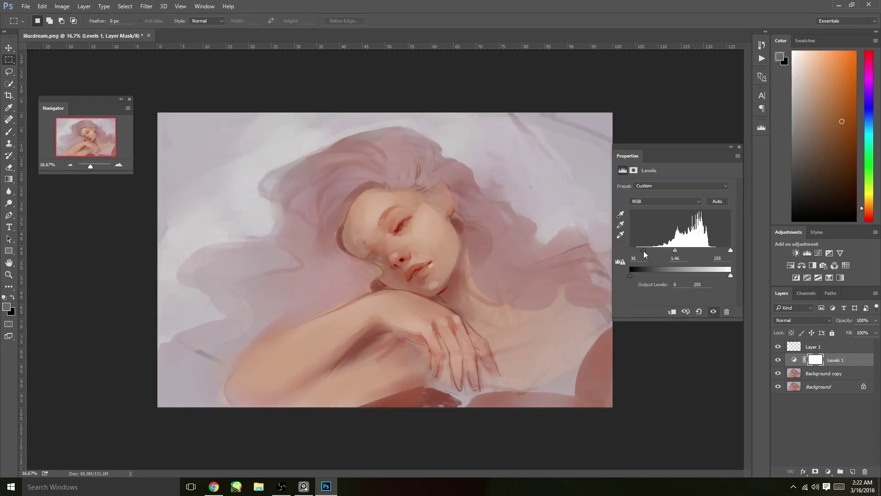
# Step: In Photoshop, set the Levels adjustment to black input 43, midtone 1.57 and white output 228, checking the picture zoomed out
pyautogui.moveTo(90, 165); pyautogui.dragTo(87, 165)
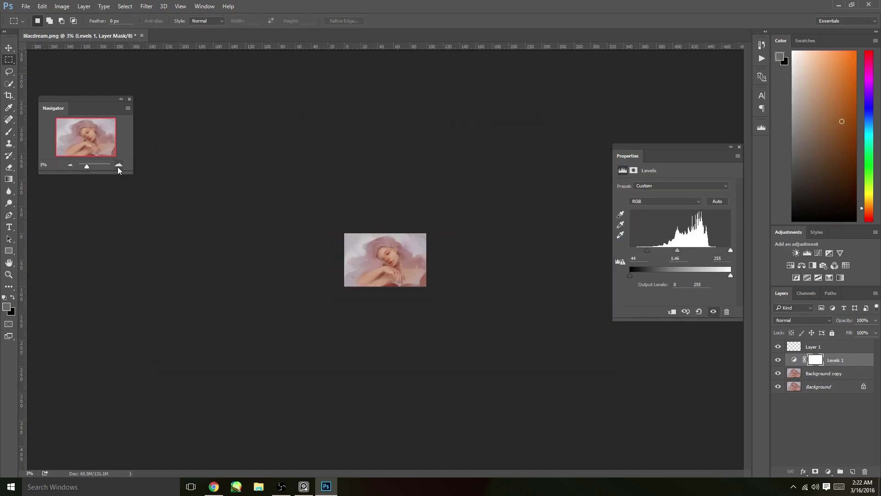
pyautogui.click(118, 165)
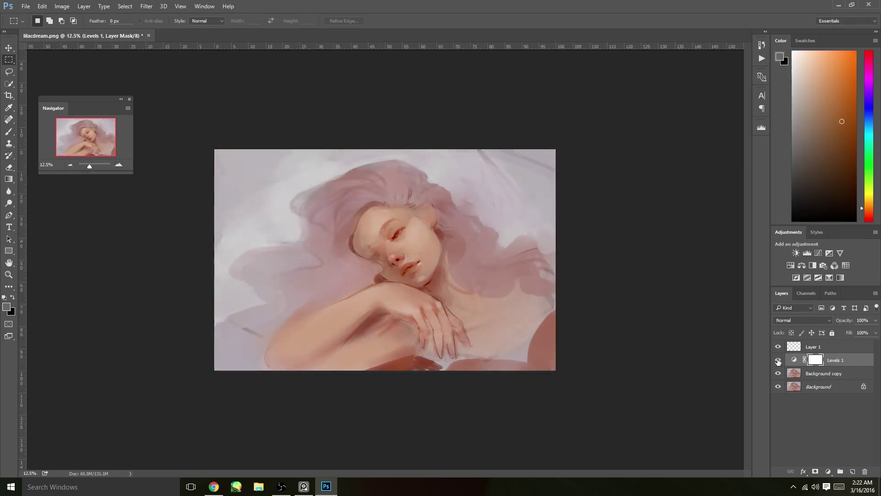
pyautogui.doubleClick(795, 360)
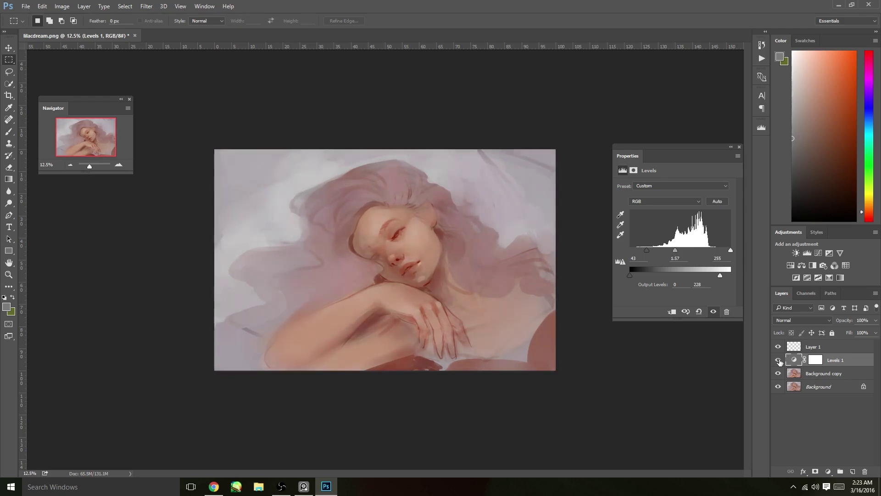
pyautogui.click(70, 164)
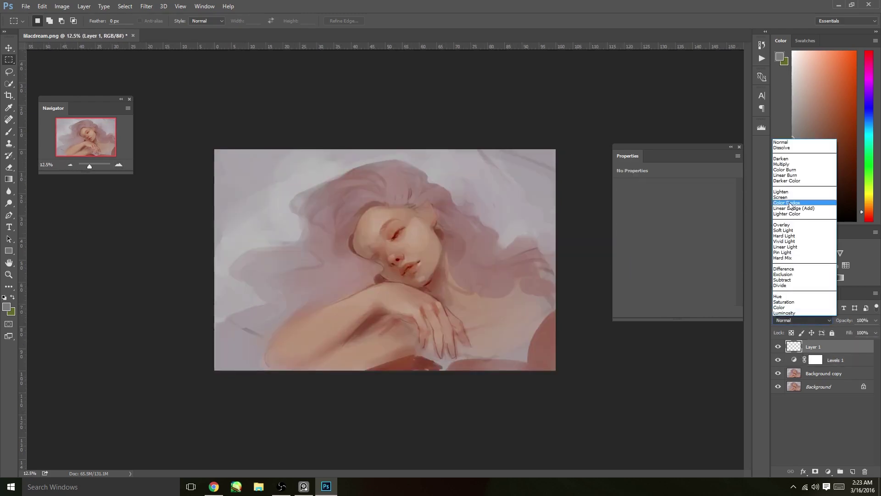
# Step: Set Layer 1 to Soft Light at 62% fill and tint the background pale aqua with a large soft brush
pyautogui.click(790, 231)
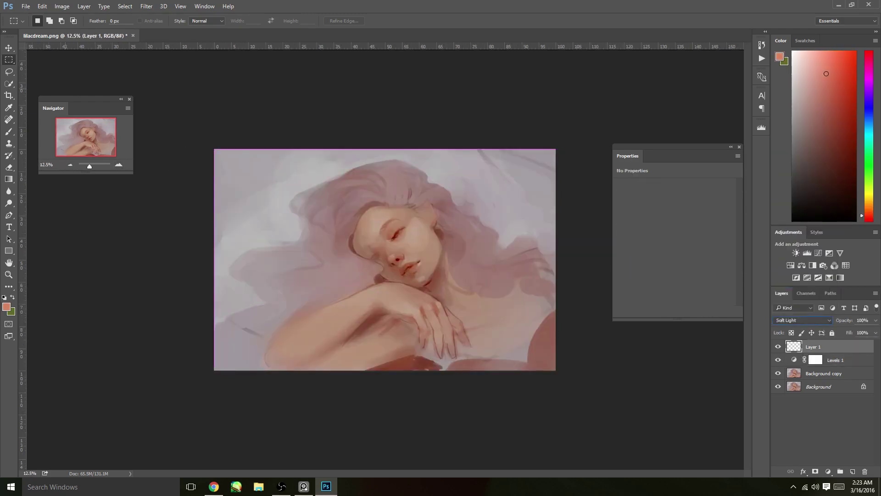
pyautogui.press('b')
pyautogui.click(48, 21)
pyautogui.click(265, 69)
pyautogui.click(831, 105)
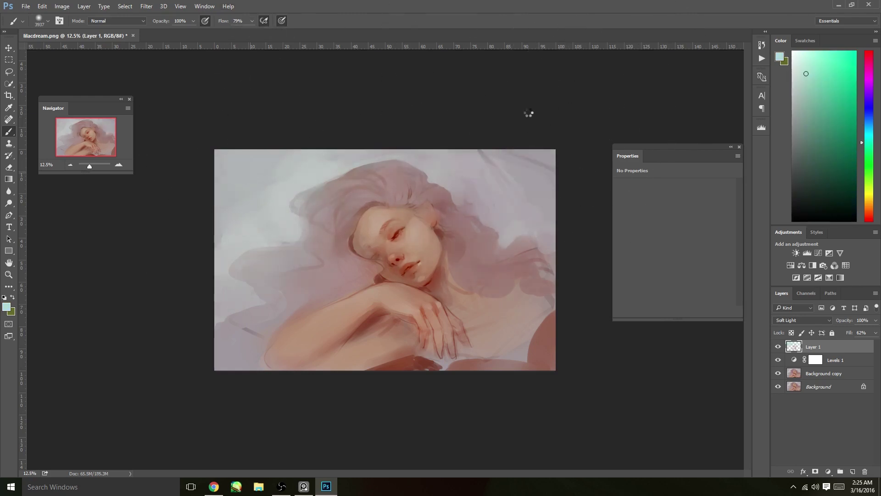
# Step: Compare the picture without Levels, make a merged Layer 1 copy on top and apply Gaussian Blur with an 8.0-pixel radius
pyautogui.click(779, 360)
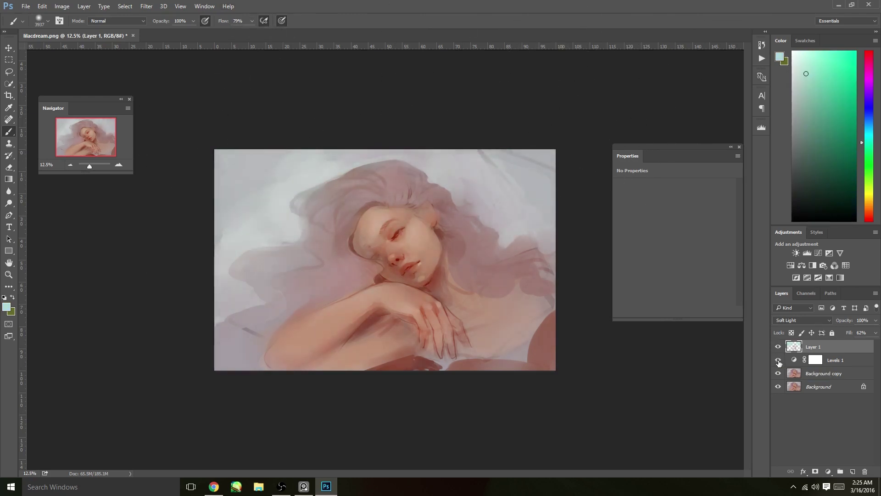
pyautogui.click(778, 361)
pyautogui.hotkey('ctrl', '+')
pyautogui.keyDown('shift'); pyautogui.click(825, 374); pyautogui.keyUp('shift')
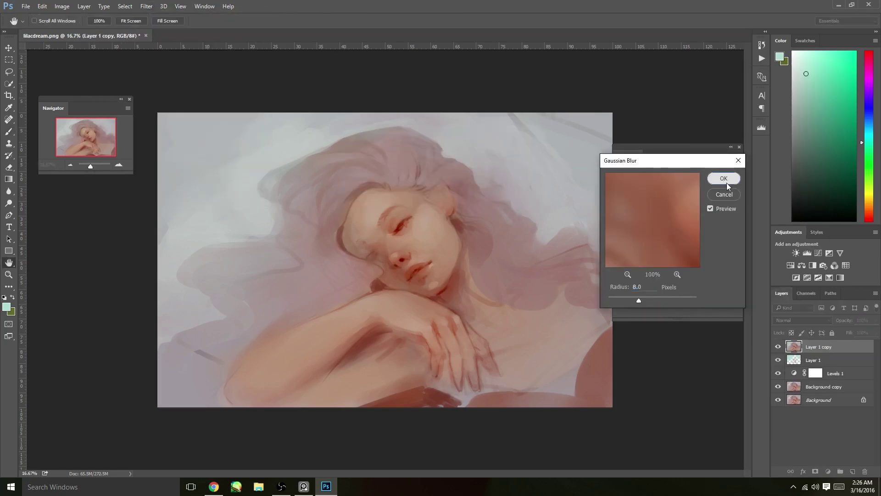
pyautogui.click(724, 181)
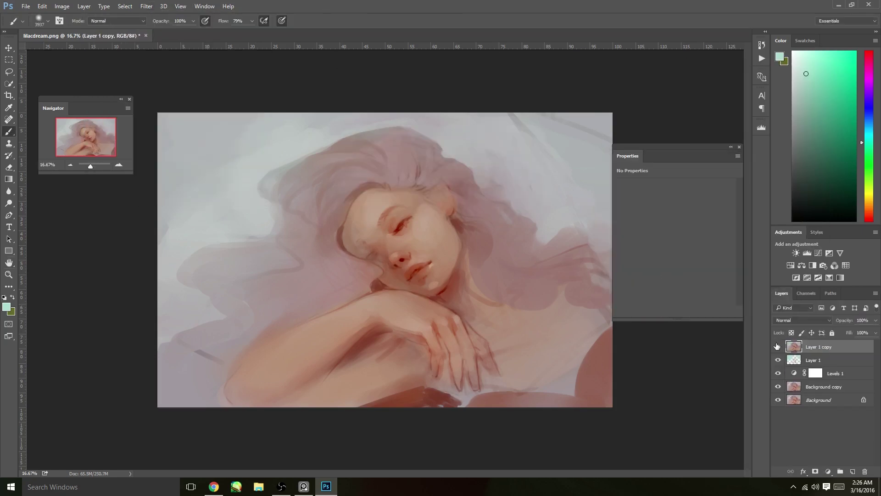
# Step: Add an empty layer above the merged copy and save the picture, exporting it as lilacdream2.png
pyautogui.click(853, 472)
pyautogui.hotkey('ctrl', 'shift', 's')
pyautogui.click(275, 212)
pyautogui.click(138, 327)
pyautogui.press('Return')
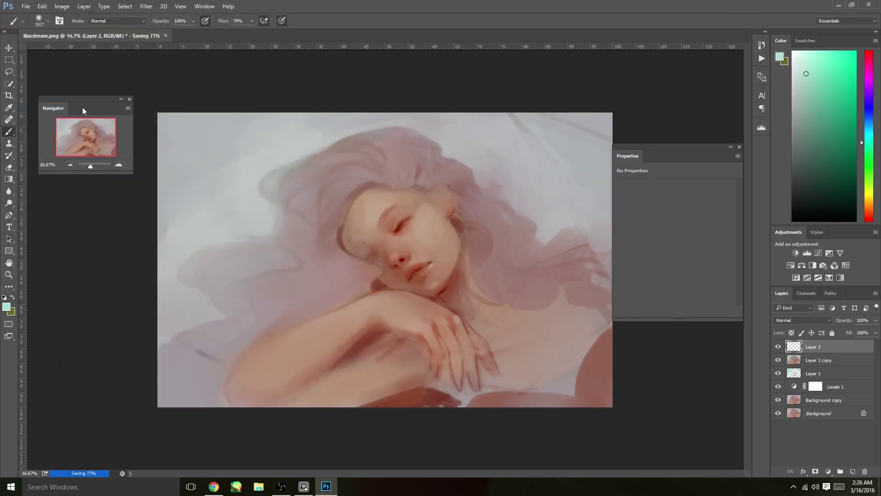
pyautogui.hotkey('ctrl', 'shift', 's')
pyautogui.press('Return')
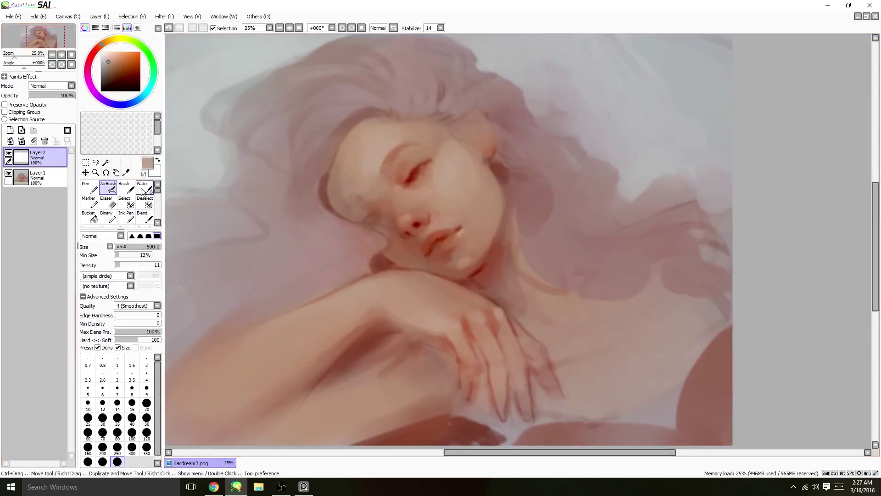
# Step: In PaintTool SAI, refine the nose and nostrils of lilacdream2.png on Layer2 with sampled reds at brush size 40
pyautogui.keyDown('alt'); pyautogui.click(432, 223); pyautogui.keyUp('alt')
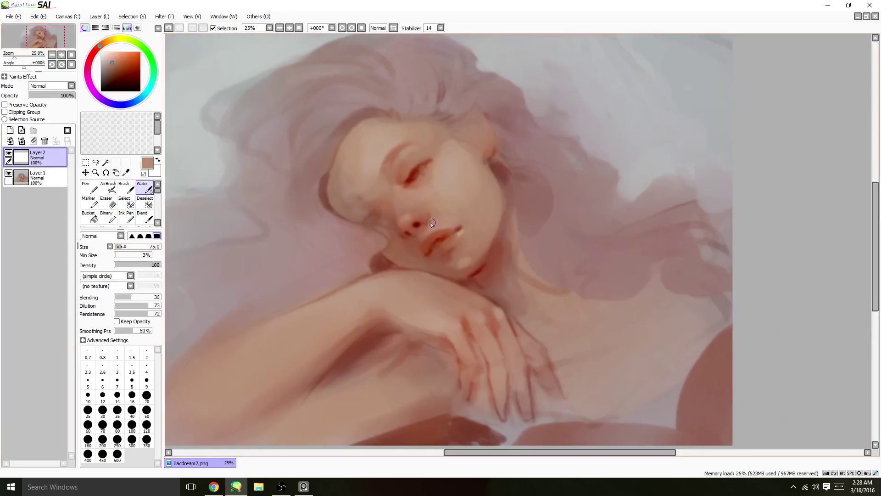
pyautogui.click(132, 410)
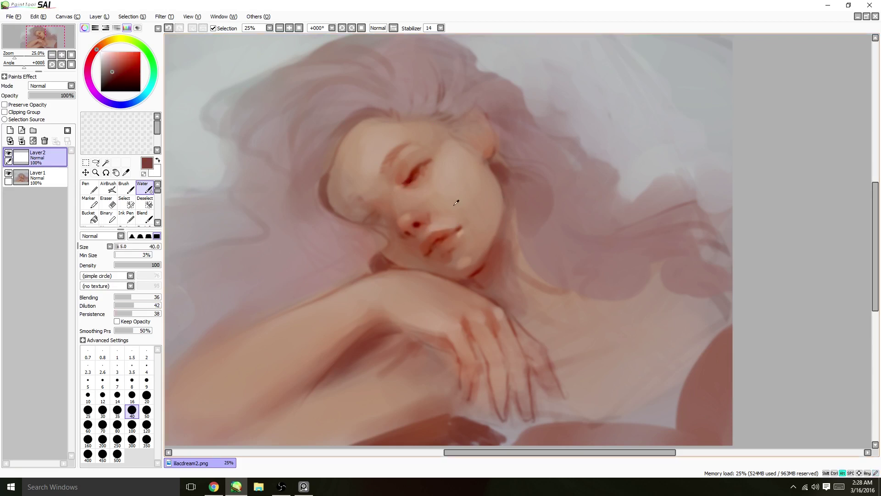
pyautogui.hotkey('ctrl', 'z')
pyautogui.hotkey('ctrl', 'z')
pyautogui.keyDown('alt'); pyautogui.click(409, 225); pyautogui.keyUp('alt')
pyautogui.moveTo(409, 225); pyautogui.dragTo(418, 220)
pyautogui.keyDown('alt'); pyautogui.click(428, 214); pyautogui.keyUp('alt')
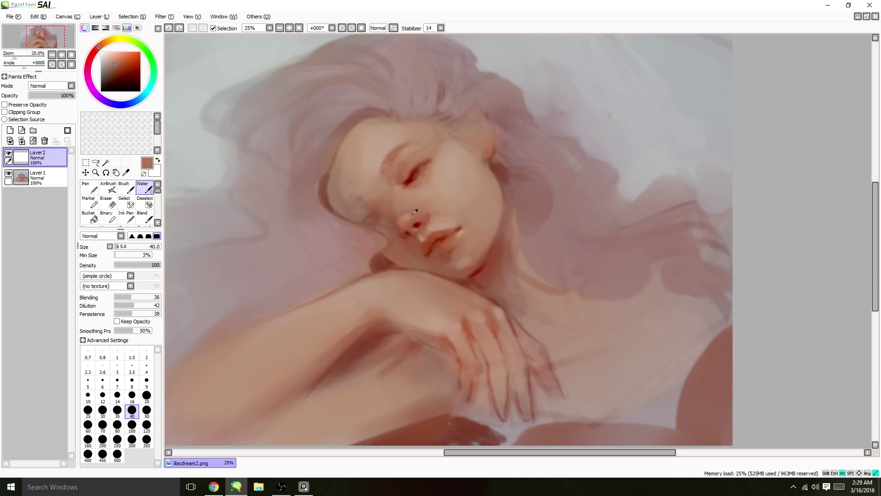
pyautogui.keyDown('alt'); pyautogui.click(407, 231); pyautogui.keyUp('alt')
# Step: Mirror the canvas view and repaint the near eye and its eyebrow with sampled skin and reddish-brown tones
pyautogui.press('h')
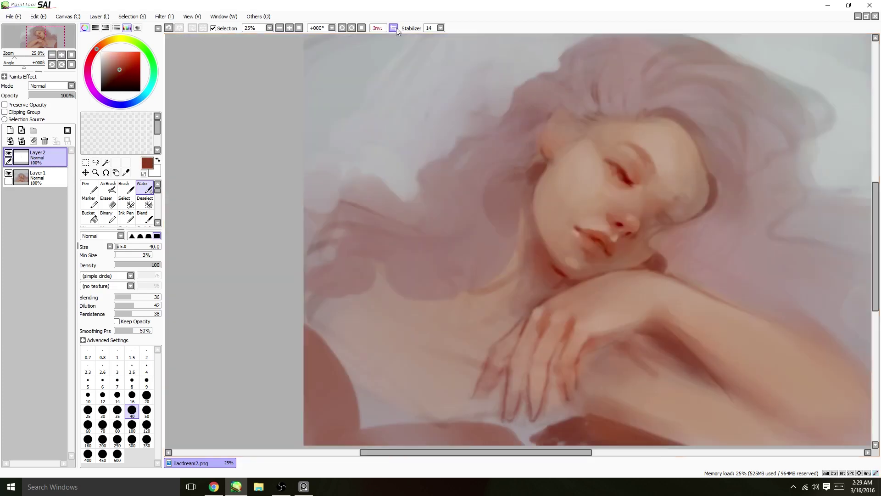
pyautogui.keyDown('alt'); pyautogui.click(383, 171); pyautogui.keyUp('alt')
pyautogui.keyDown('alt'); pyautogui.click(372, 174); pyautogui.keyUp('alt')
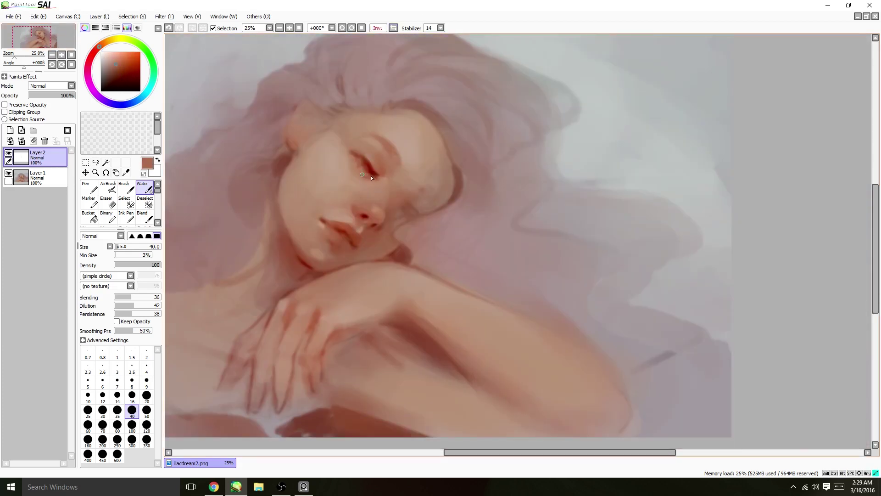
pyautogui.keyDown('alt'); pyautogui.click(369, 169); pyautogui.keyUp('alt')
pyautogui.hotkey('ctrl', 'z')
pyautogui.keyDown('alt'); pyautogui.click(435, 120); pyautogui.keyUp('alt')
pyautogui.keyDown('alt'); pyautogui.click(394, 160); pyautogui.keyUp('alt')
pyautogui.keyDown('alt'); pyautogui.click(396, 156); pyautogui.keyUp('alt')
# Step: Deepen the shadow under the chin, touch up the near eyelid and paint the far eye's closed lid in dark red
pyautogui.scroll(-2, 307, 228)
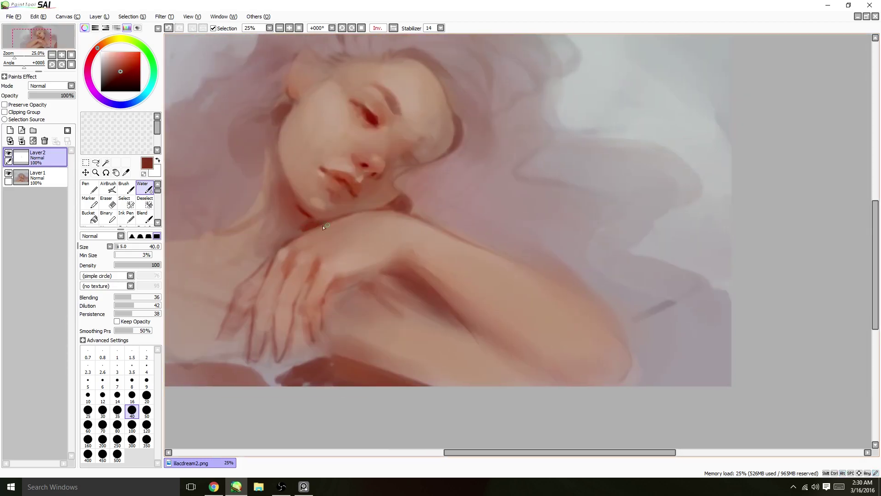
pyautogui.keyDown('alt'); pyautogui.click(397, 210); pyautogui.keyUp('alt')
pyautogui.moveTo(361, 125); pyautogui.dragTo(367, 118)
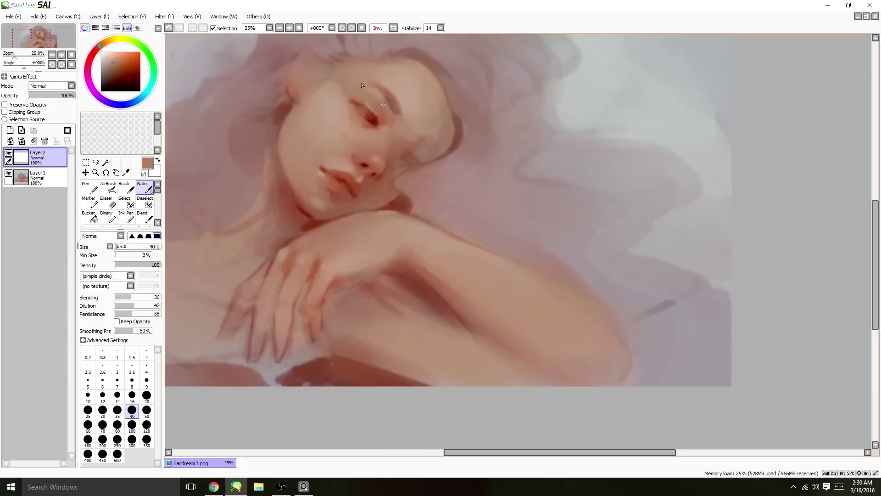
pyautogui.keyDown('alt'); pyautogui.click(359, 123); pyautogui.keyUp('alt')
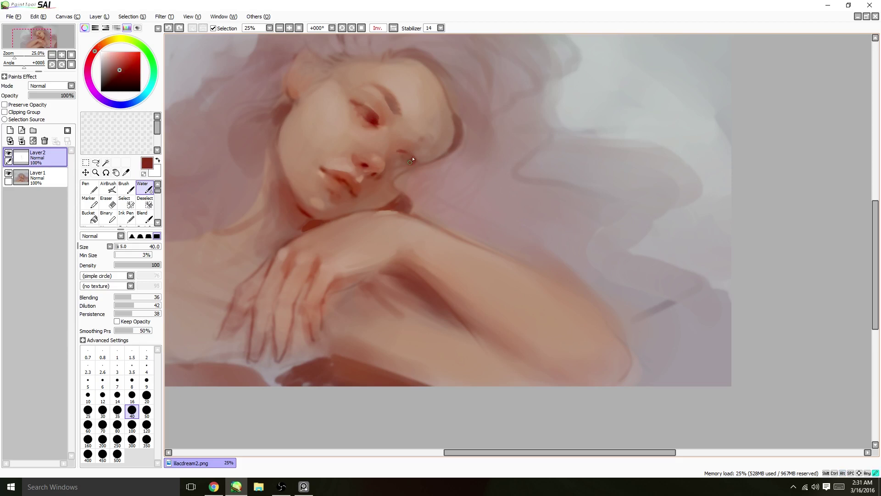
# Step: Soften the jaw edge at brush size 165 and paint a mauve hair strand curling beside the cheek at size 55
pyautogui.scroll(-1, 367, 174)
pyautogui.keyDown('alt'); pyautogui.click(316, 171); pyautogui.keyUp('alt')
pyautogui.moveTo(303, 172); pyautogui.dragTo(316, 172)
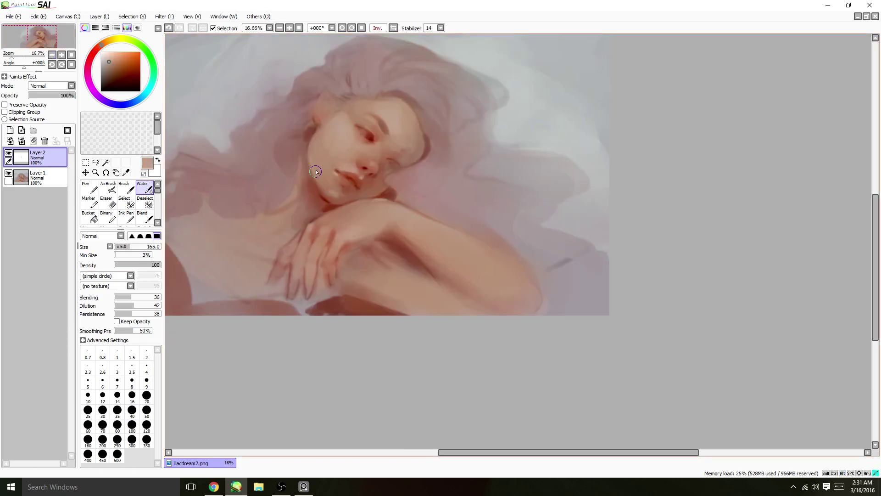
pyautogui.keyDown('alt'); pyautogui.click(393, 166); pyautogui.keyUp('alt')
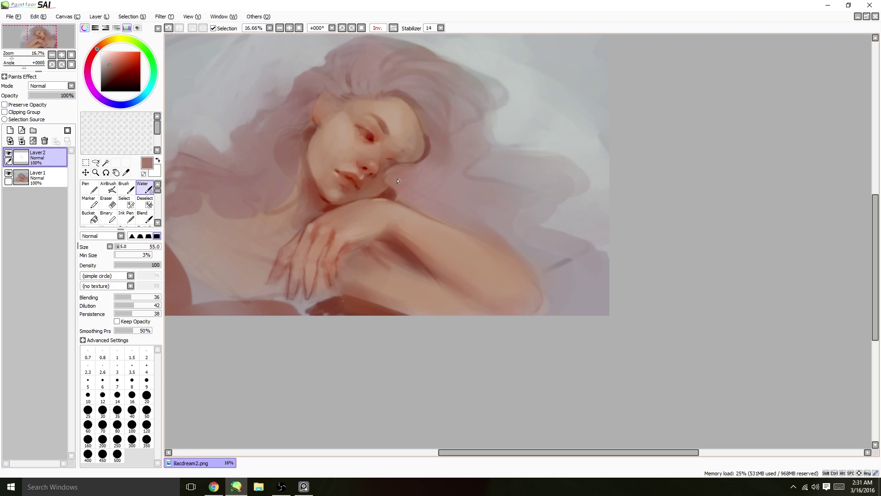
pyautogui.hotkey('ctrl', 'z')
pyautogui.keyDown('alt'); pyautogui.click(432, 167); pyautogui.keyUp('alt')
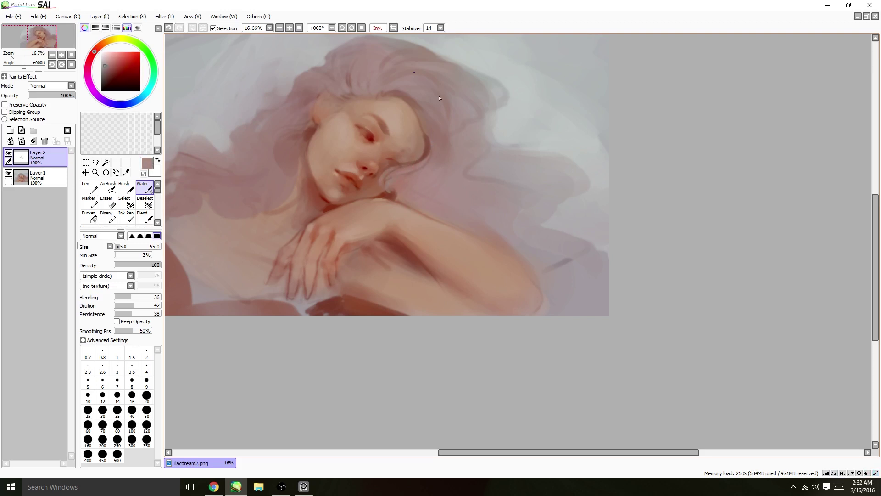
# Step: Paint sampled mauve strands along the hairline above the forehead and ear at brush size 100
pyautogui.keyDown('alt'); pyautogui.click(280, 105); pyautogui.keyUp('alt')
pyautogui.moveTo(280, 105); pyautogui.dragTo(403, 100)
pyautogui.keyDown('alt'); pyautogui.click(371, 141); pyautogui.keyUp('alt')
pyautogui.moveTo(349, 99); pyautogui.dragTo(327, 98)
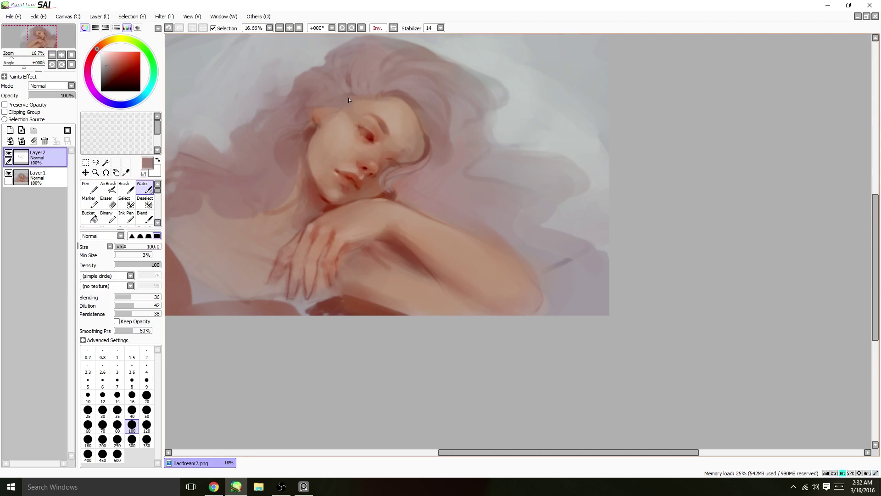
# Step: Darken and refine the hair edge beside the forehead and brow with sampled reddish-brown and skin tones at brush size 25
pyautogui.scroll(3, 349, 100)
pyautogui.keyDown('alt'); pyautogui.click(339, 183); pyautogui.keyUp('alt')
pyautogui.moveTo(349, 182); pyautogui.dragTo(340, 182)
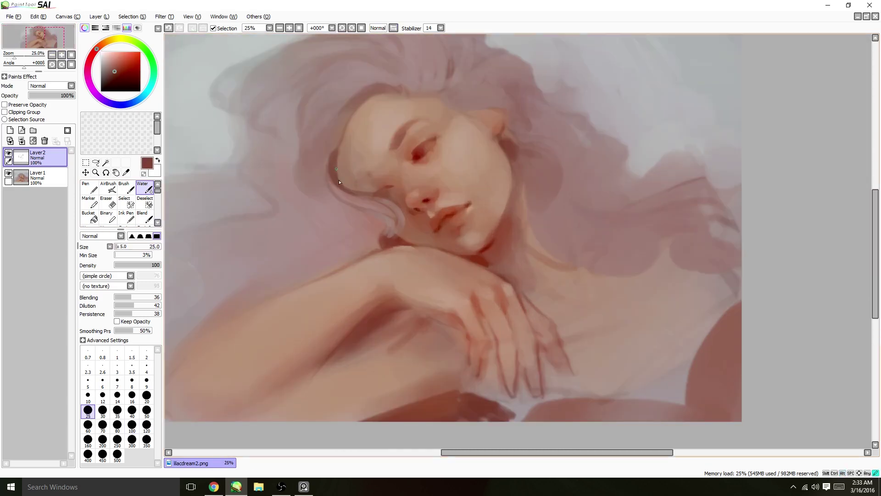
pyautogui.keyDown('alt'); pyautogui.click(357, 156); pyautogui.keyUp('alt')
pyautogui.keyDown('alt'); pyautogui.click(345, 139); pyautogui.keyUp('alt')
# Step: Touch up the near eye with sampled skin and dark red tones, undoing an unwanted stroke
pyautogui.keyDown('alt'); pyautogui.click(440, 124); pyautogui.keyUp('alt')
pyautogui.keyDown('alt'); pyautogui.click(418, 158); pyautogui.keyUp('alt')
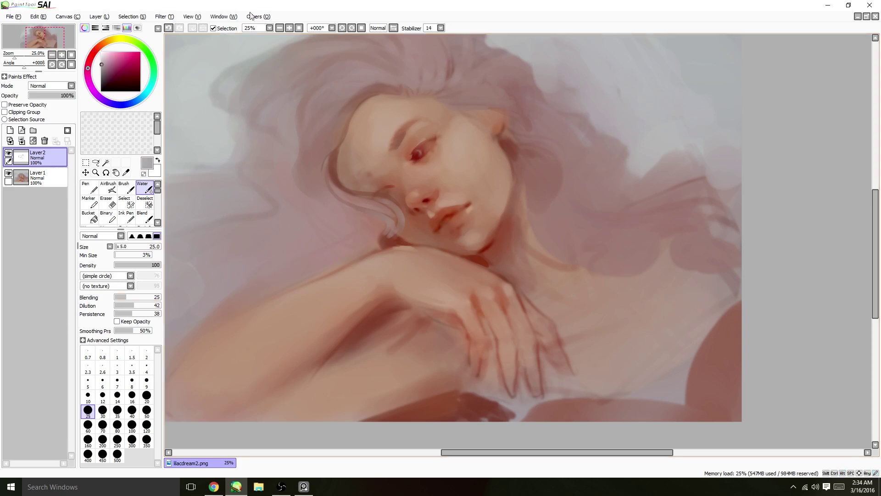
pyautogui.hotkey('ctrl', 'z')
pyautogui.keyDown('alt'); pyautogui.click(411, 157); pyautogui.keyUp('alt')
pyautogui.keyDown('alt'); pyautogui.click(434, 221); pyautogui.keyUp('alt')
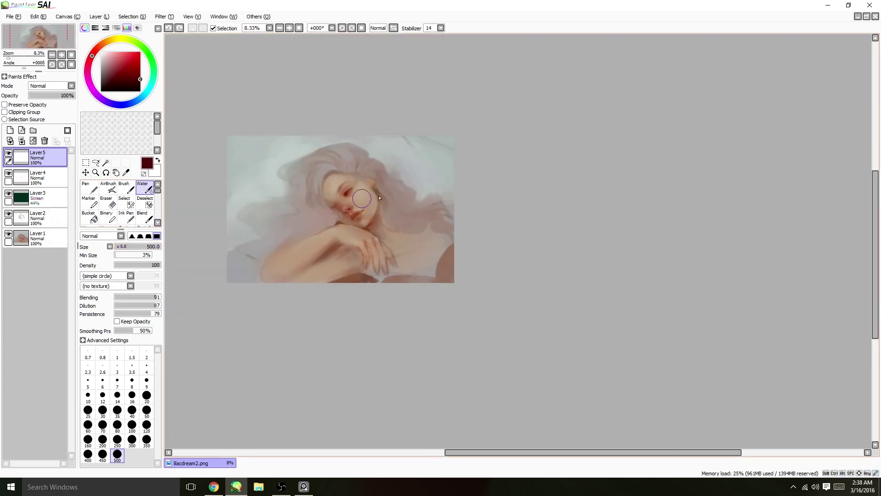
# Step: Repaint the outer hair and the dark shapes beneath the chest with sampled mauve and skin tones on Layer5 at brush size 500
pyautogui.keyDown('alt'); pyautogui.click(322, 217); pyautogui.keyUp('alt')
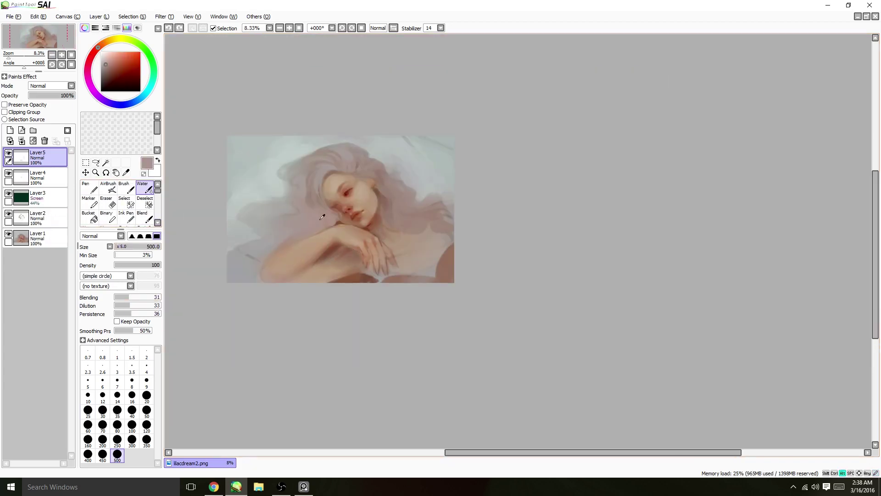
pyautogui.keyDown('alt'); pyautogui.click(286, 235); pyautogui.keyUp('alt')
pyautogui.keyDown('alt'); pyautogui.click(294, 237); pyautogui.keyUp('alt')
pyautogui.keyDown('alt'); pyautogui.click(436, 214); pyautogui.keyUp('alt')
pyautogui.moveTo(436, 215); pyautogui.dragTo(436, 238)
pyautogui.moveTo(400, 273); pyautogui.dragTo(379, 278)
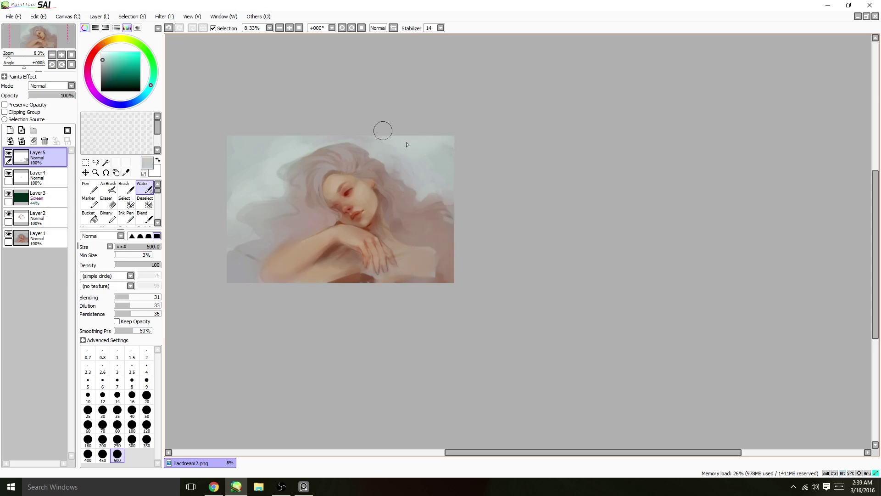
pyautogui.hotkey('ctrl', 'z')
# Step: Raise Color Deepen on the merged painting layer and apply Color Deepen -18 to its copy, Layer7
pyautogui.press('h')
pyautogui.hotkey('ctrl', '+')
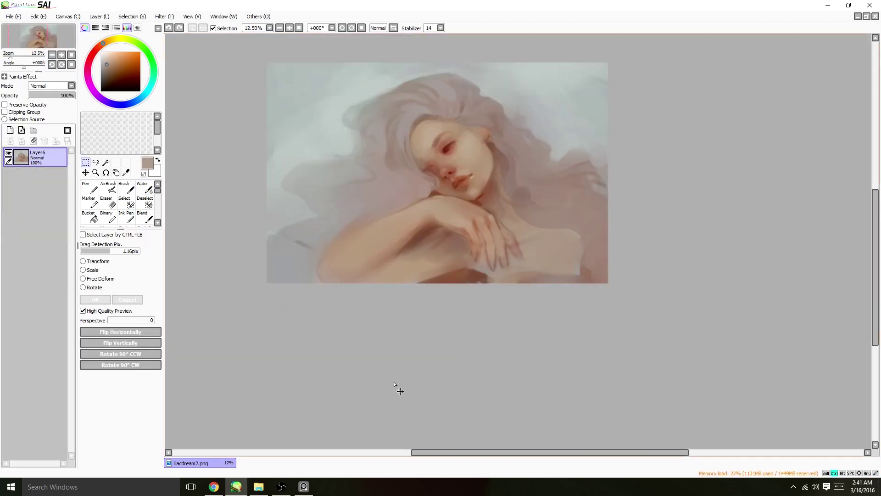
pyautogui.moveTo(251, 154); pyautogui.dragTo(282, 160)
pyautogui.click(275, 170)
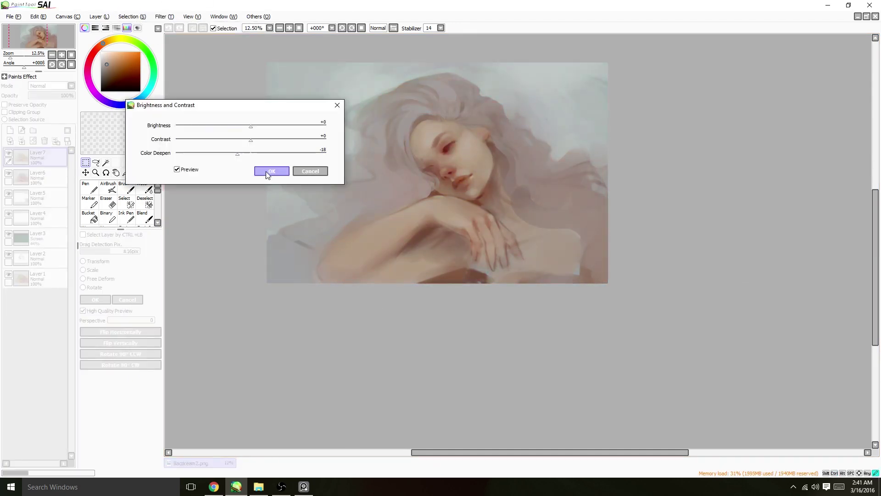
pyautogui.click(266, 171)
# Step: Place Layer7 above Layer6 and erase softly over the face, hand and arm with the transparent AirBrush at size 500, density 4
pyautogui.press('a')
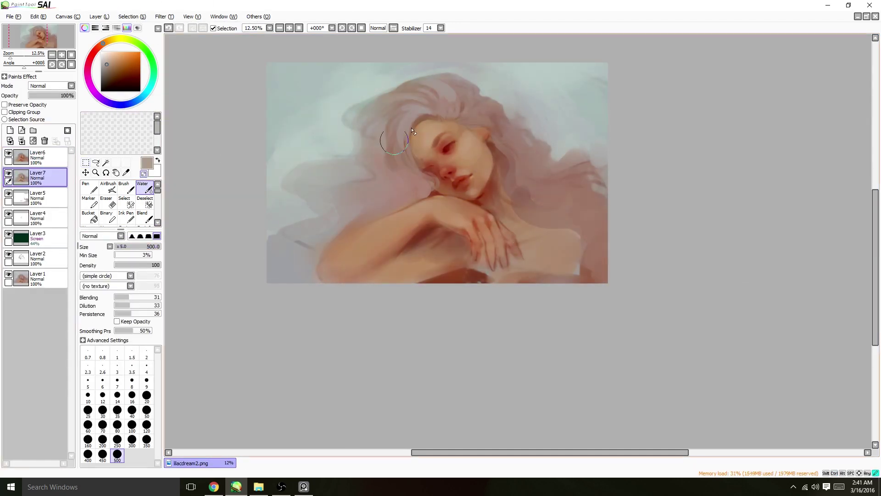
pyautogui.press('Up')
pyautogui.moveTo(122, 264); pyautogui.dragTo(116, 265)
pyautogui.click(117, 460)
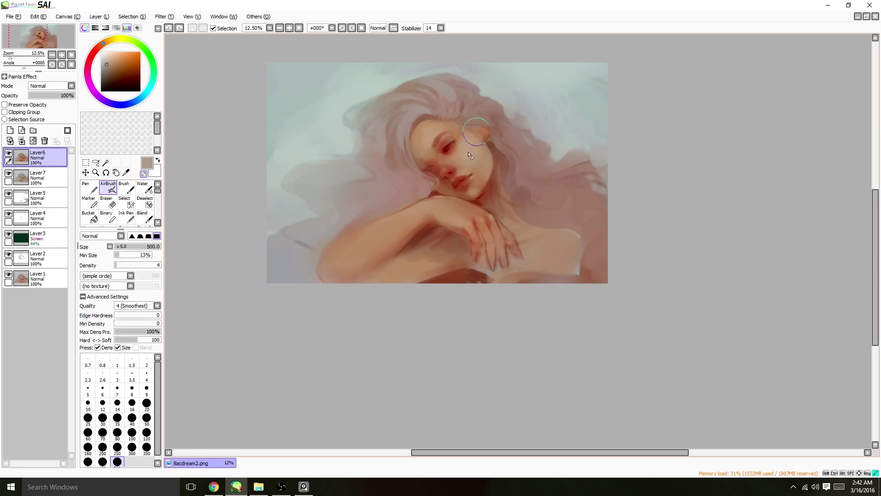
pyautogui.hotkey('ctrl', 'z')
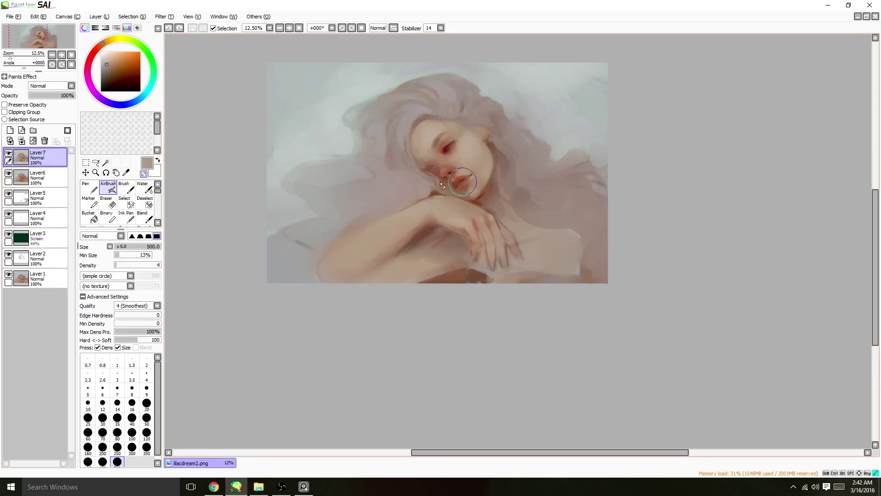
pyautogui.moveTo(504, 259); pyautogui.dragTo(375, 202)
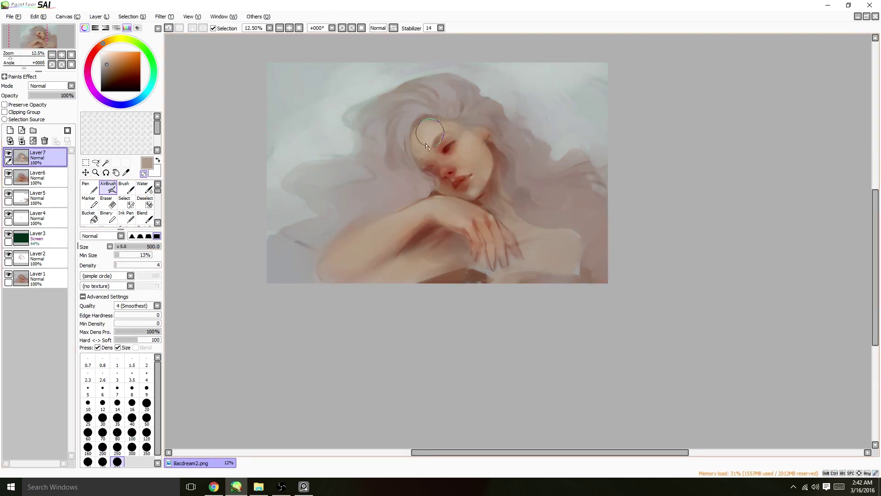
# Step: Erase more of Layer7 over the face, hand and arm at airbrush densities 53 and 14, comparing strokes by undoing and redoing
pyautogui.moveTo(117, 265); pyautogui.dragTo(140, 265)
pyautogui.hotkey('ctrl', 'z')
pyautogui.scroll(-1, 514, 241)
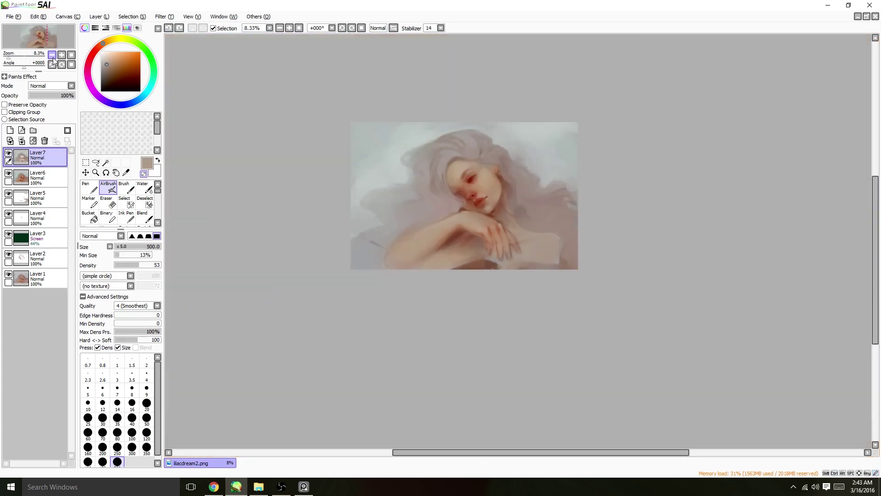
pyautogui.hscroll(3, 262, 207)
pyautogui.hotkey('ctrl', 'z')
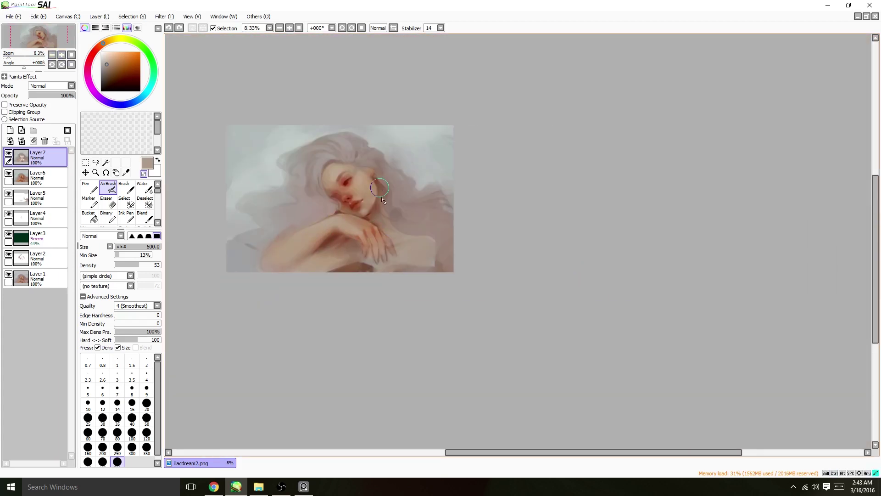
pyautogui.hotkey('ctrl', 'z')
pyautogui.hotkey('ctrl', 'y')
pyautogui.hotkey('ctrl', 'z')
pyautogui.hotkey('ctrl', 'y')
pyautogui.moveTo(366, 282); pyautogui.dragTo(338, 159)
pyautogui.click(117, 461)
pyautogui.click(120, 265)
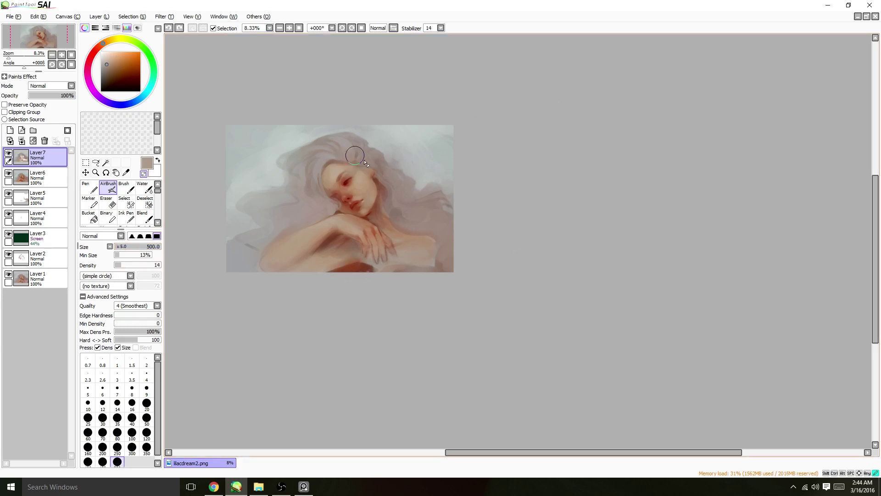
# Step: Merge Layer7 down into Layer6 and set the merged layer's opacity to 54%
pyautogui.click(22, 140)
pyautogui.hotkey('ctrl', '+')
pyautogui.click(56, 95)
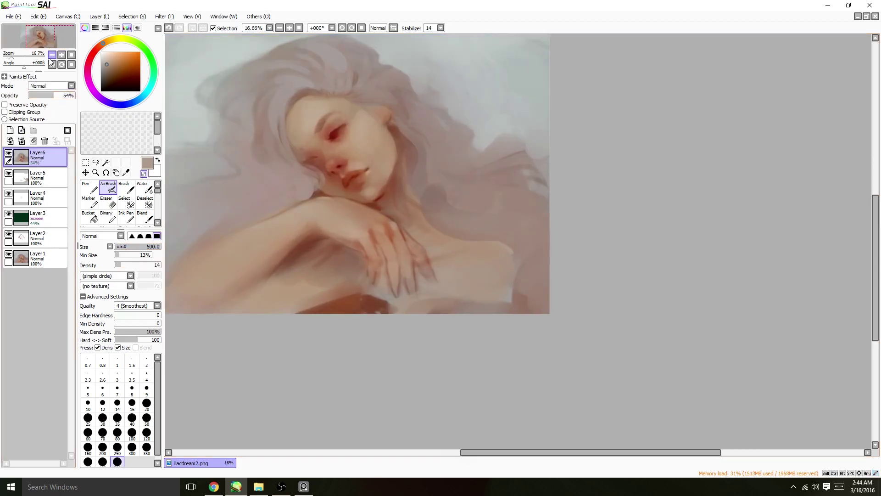
pyautogui.click(52, 55)
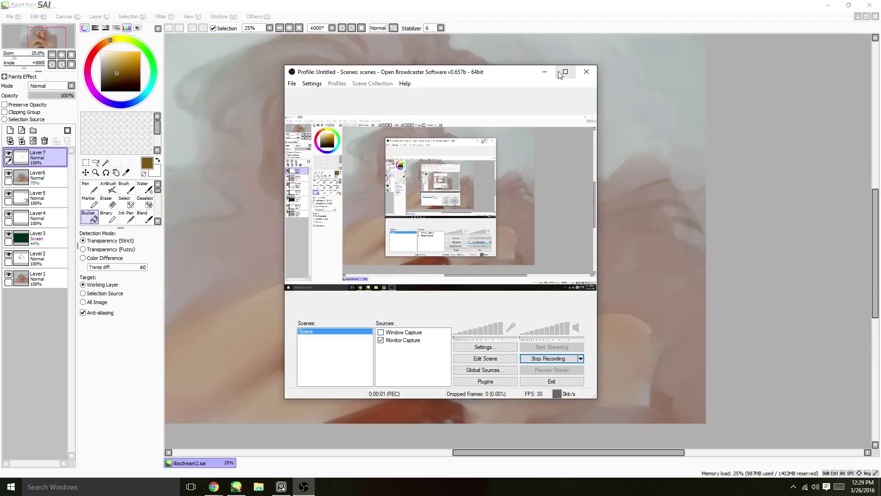
# Step: Combine all layers into a single one and repaint the hair beside the cheek and neck using the Paint brush at size 66
pyautogui.hotkey('ctrl', 'shift', 'e')
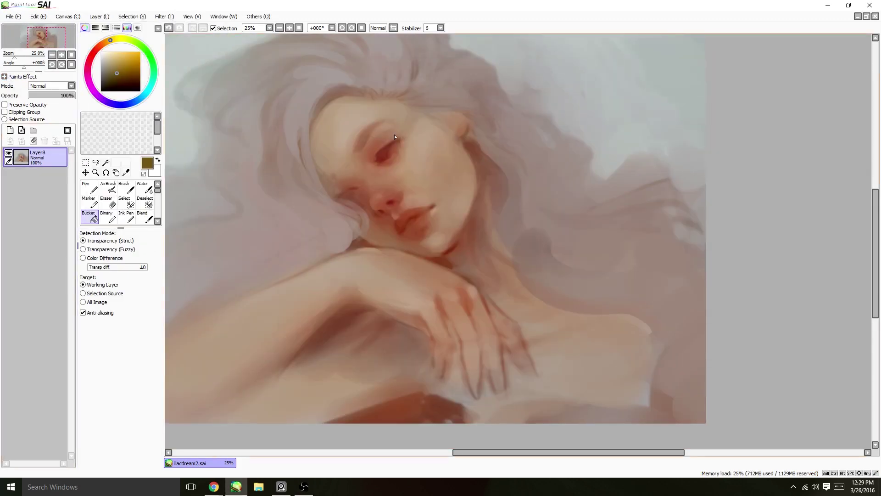
pyautogui.press('b')
pyautogui.keyDown('alt'); pyautogui.click(361, 103); pyautogui.keyUp('alt')
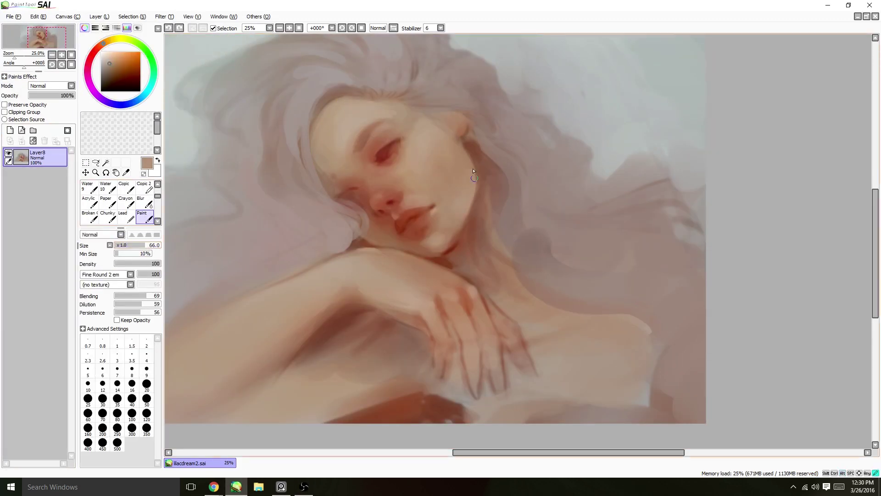
pyautogui.keyDown('alt'); pyautogui.click(398, 100); pyautogui.keyUp('alt')
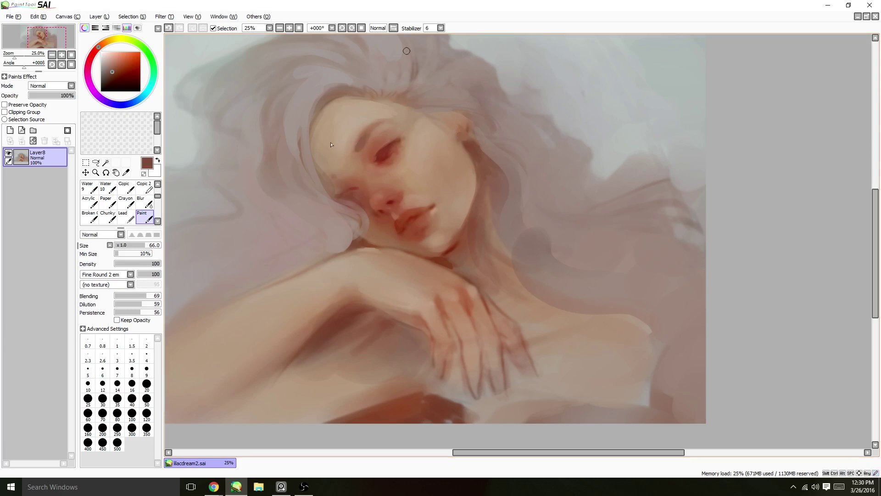
# Step: Set the stabilizer to 14 and define the fingers and knuckles with sampled brown and skin tones at brush size 23
pyautogui.click(440, 28)
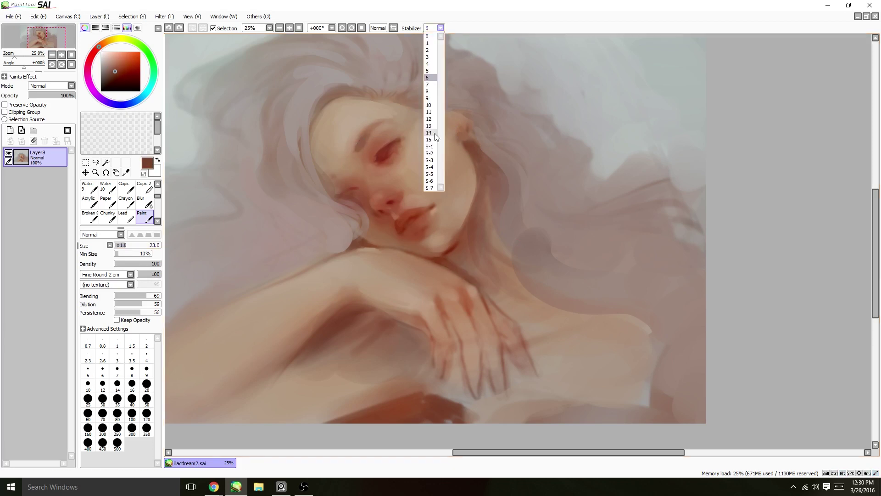
pyautogui.click(434, 134)
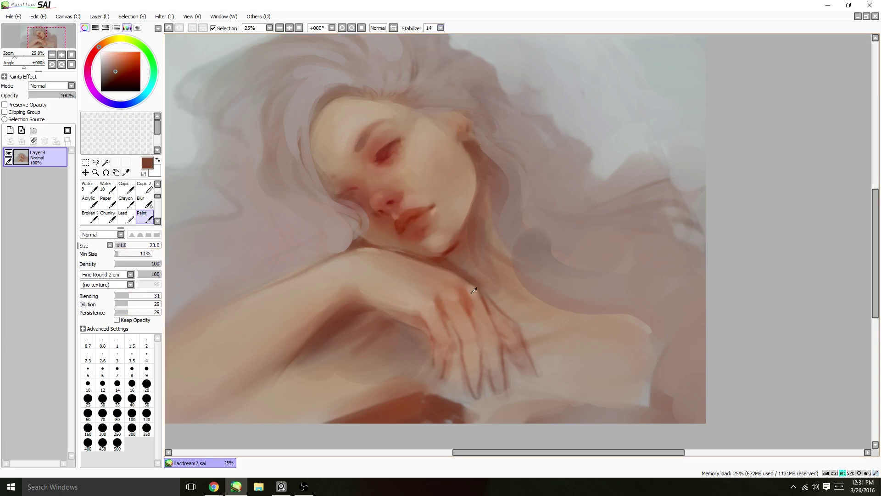
pyautogui.keyDown('alt'); pyautogui.click(465, 278); pyautogui.keyUp('alt')
pyautogui.keyDown('alt'); pyautogui.click(508, 313); pyautogui.keyUp('alt')
pyautogui.keyDown('alt'); pyautogui.click(452, 302); pyautogui.keyUp('alt')
pyautogui.moveTo(452, 302); pyautogui.dragTo(289, 282)
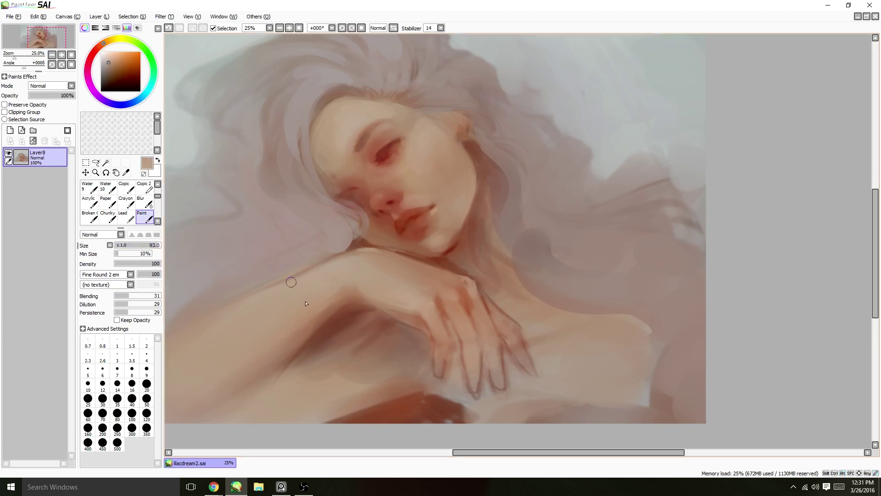
# Step: Paint a dark red shadow beneath the wrist using tones sampled from the forearm's underside
pyautogui.keyDown('alt'); pyautogui.click(326, 328); pyautogui.keyUp('alt')
pyautogui.keyDown('alt'); pyautogui.click(340, 316); pyautogui.keyUp('alt')
pyautogui.moveTo(339, 316); pyautogui.dragTo(368, 307)
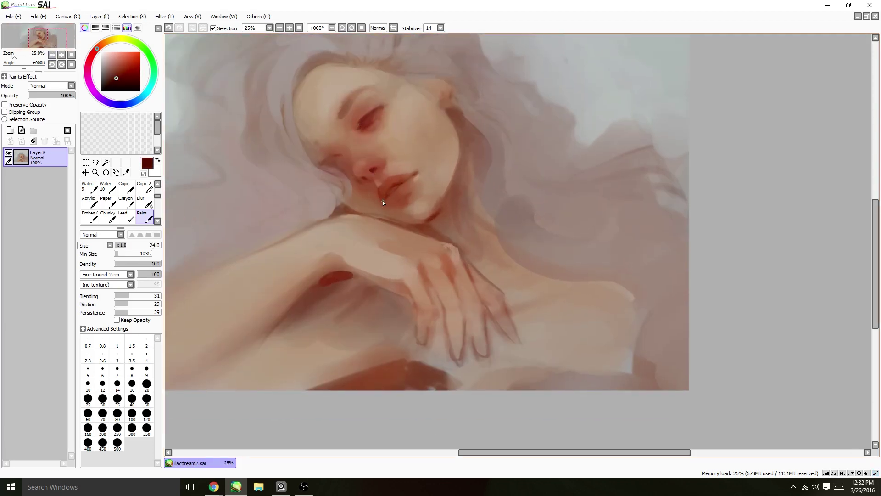
# Step: Refine the lips and nose tip with sampled red and skin tones at brush size 24
pyautogui.keyDown('alt'); pyautogui.click(389, 181); pyautogui.keyUp('alt')
pyautogui.keyDown('alt'); pyautogui.click(390, 151); pyautogui.keyUp('alt')
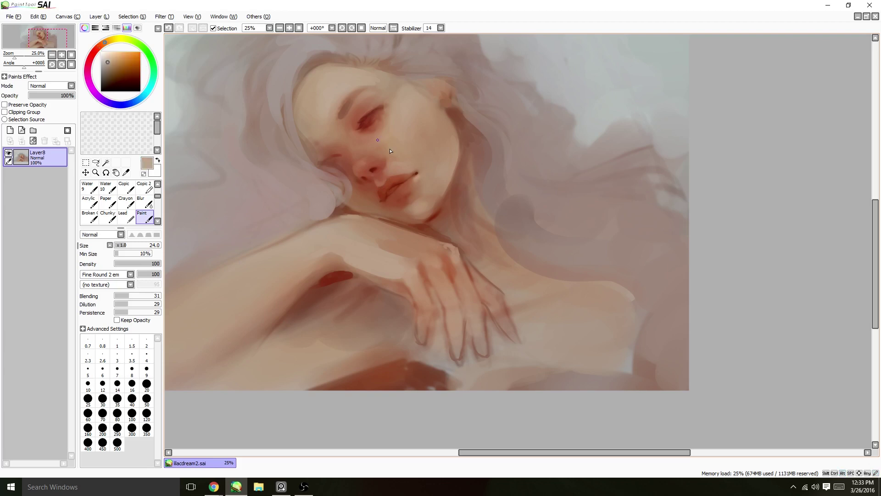
pyautogui.keyDown('alt'); pyautogui.click(373, 167); pyautogui.keyUp('alt')
# Step: Repaint the near eye's lids, adding a light accent at its inner corner with sampled skin and red tones
pyautogui.keyDown('alt'); pyautogui.click(362, 137); pyautogui.keyUp('alt')
pyautogui.keyDown('alt'); pyautogui.click(334, 87); pyautogui.keyUp('alt')
pyautogui.keyDown('alt'); pyautogui.click(354, 124); pyautogui.keyUp('alt')
pyautogui.keyDown('alt'); pyautogui.click(353, 134); pyautogui.keyUp('alt')
pyautogui.keyDown('alt'); pyautogui.click(365, 122); pyautogui.keyUp('alt')
pyautogui.keyDown('alt'); pyautogui.click(355, 126); pyautogui.keyUp('alt')
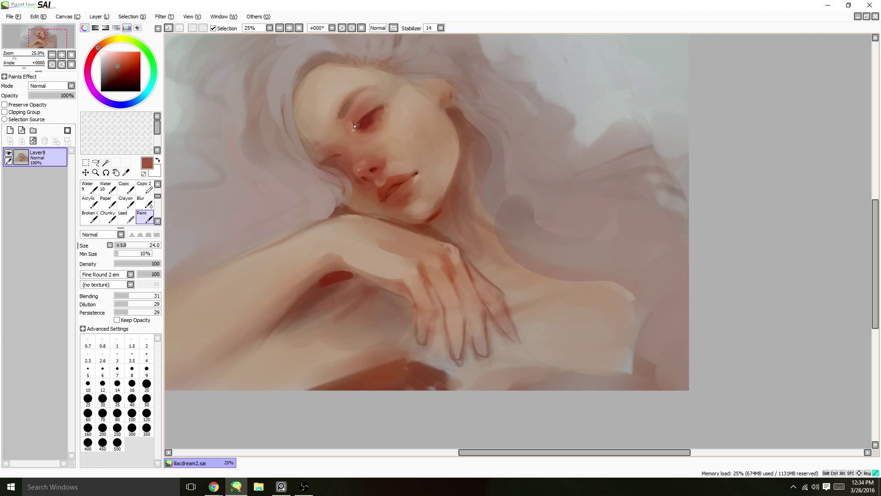
pyautogui.keyDown('alt'); pyautogui.click(382, 114); pyautogui.keyUp('alt')
pyautogui.keyDown('alt'); pyautogui.click(380, 118); pyautogui.keyUp('alt')
pyautogui.keyDown('alt'); pyautogui.click(379, 122); pyautogui.keyUp('alt')
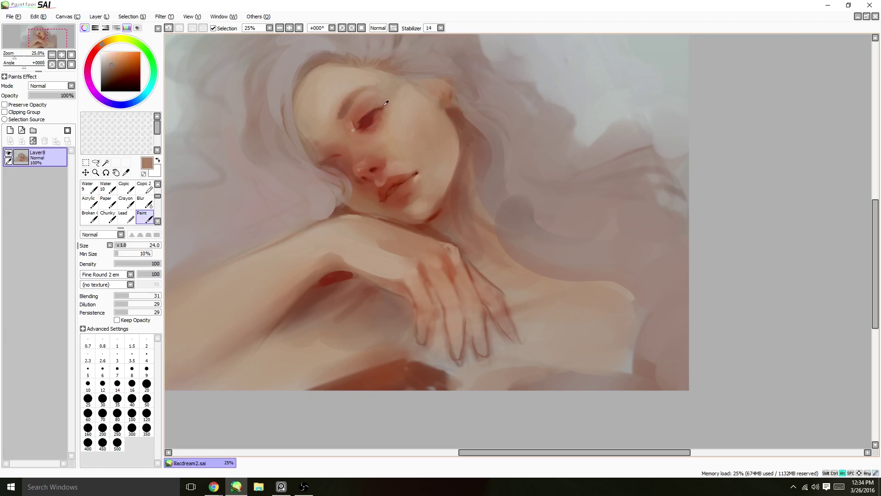
# Step: Sharpen the near eyebrow and both eyes' lids with sampled reddish-brown and skin tones
pyautogui.press('End')
pyautogui.press('End')
pyautogui.press('End')
pyautogui.keyDown('alt'); pyautogui.click(402, 222); pyautogui.keyUp('alt')
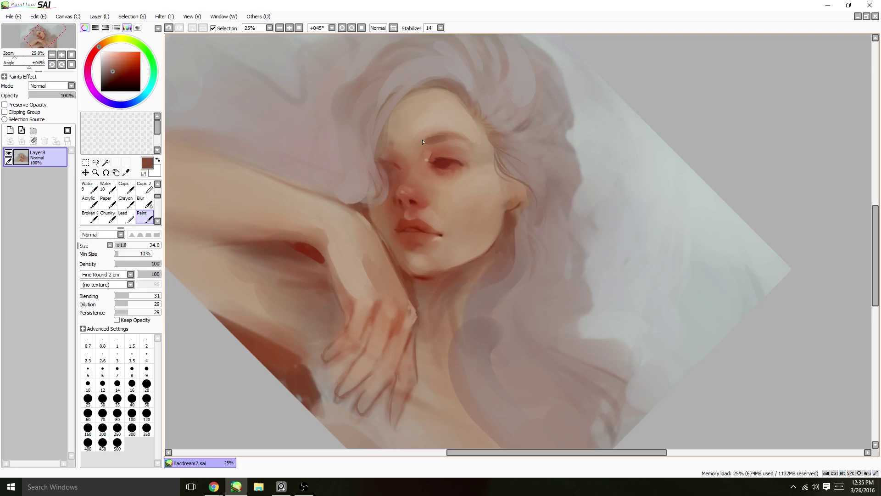
pyautogui.keyDown('alt'); pyautogui.click(445, 157); pyautogui.keyUp('alt')
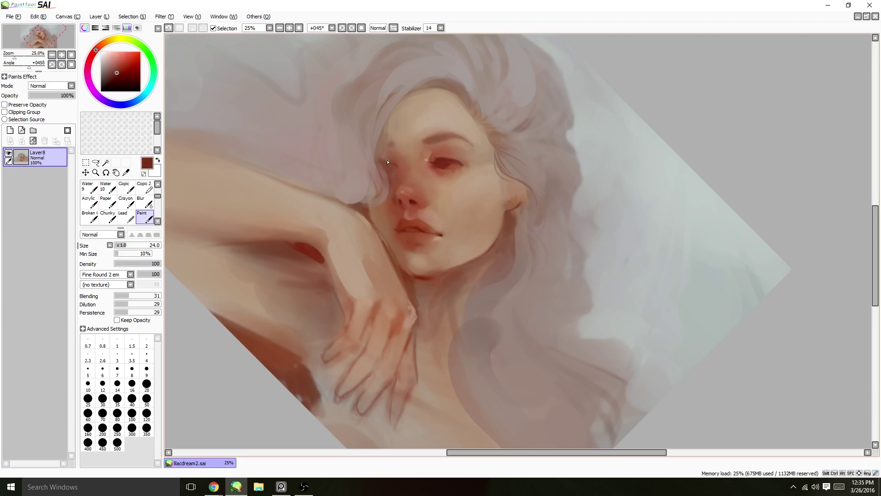
pyautogui.keyDown('alt'); pyautogui.click(453, 168); pyautogui.keyUp('alt')
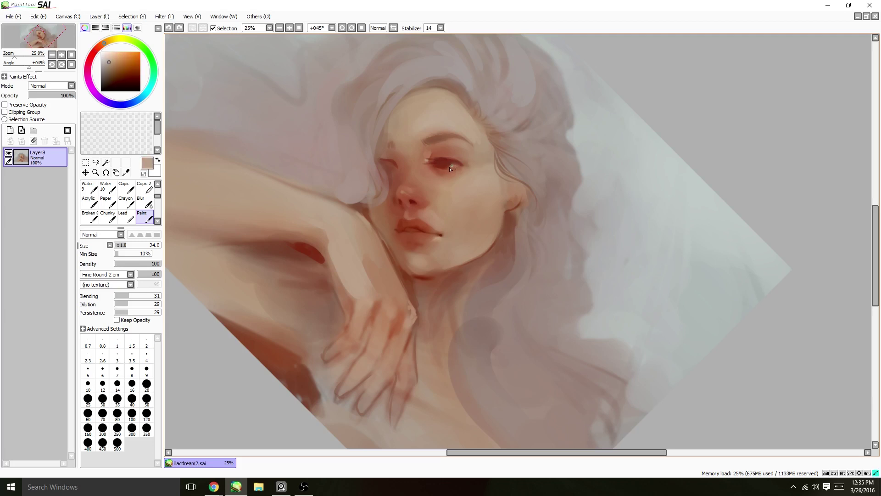
# Step: Refine the nose and lips with sampled tones and blend a highlight onto the nose bridge at brush size 100, density 42
pyautogui.keyDown('alt'); pyautogui.click(402, 189); pyautogui.keyUp('alt')
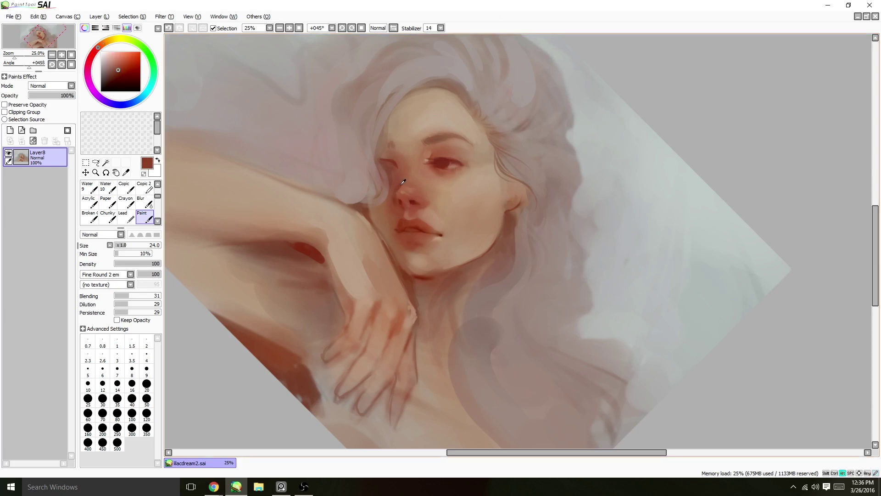
pyautogui.keyDown('alt'); pyautogui.click(417, 192); pyautogui.keyUp('alt')
pyautogui.keyDown('alt'); pyautogui.click(413, 232); pyautogui.keyUp('alt')
pyautogui.keyDown('alt'); pyautogui.click(446, 235); pyautogui.keyUp('alt')
pyautogui.click(131, 413)
pyautogui.moveTo(410, 171); pyautogui.dragTo(412, 180)
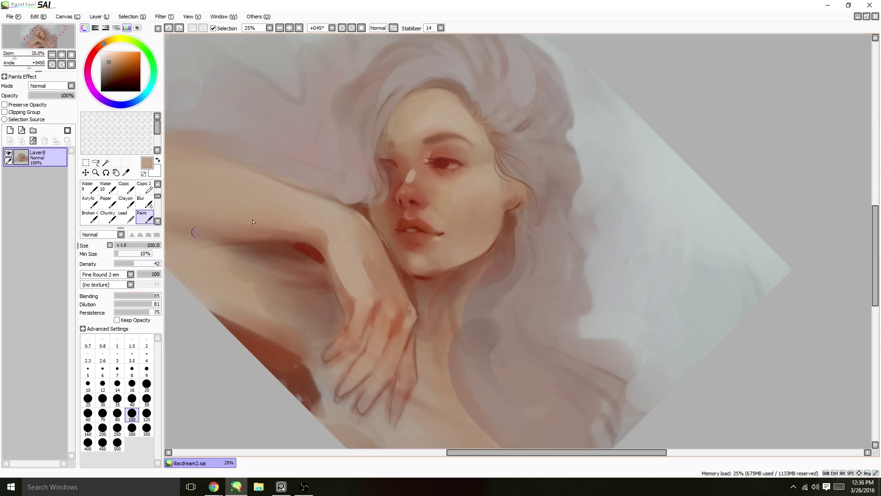
pyautogui.keyDown('alt'); pyautogui.click(460, 164); pyautogui.keyUp('alt')
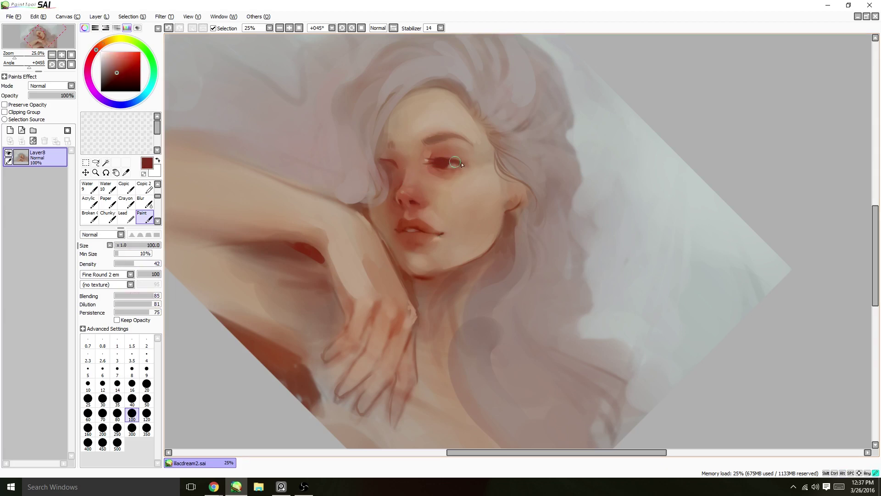
# Step: Add Layer9 with 70% opacity and prepare a pale grey-teal colour at brush density 100
pyautogui.click(103, 60)
pyautogui.click(10, 130)
pyautogui.moveTo(74, 95); pyautogui.dragTo(39, 95)
pyautogui.moveTo(138, 51); pyautogui.dragTo(151, 85)
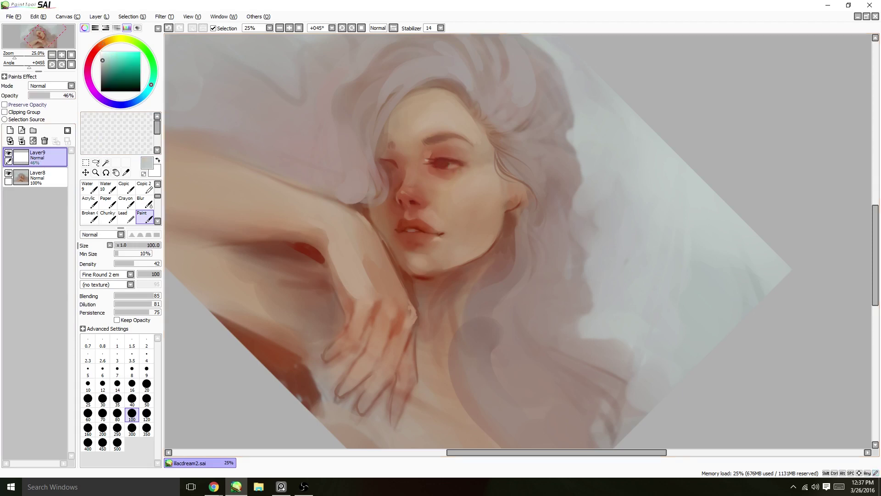
pyautogui.moveTo(134, 263); pyautogui.dragTo(161, 264)
pyautogui.click(58, 96)
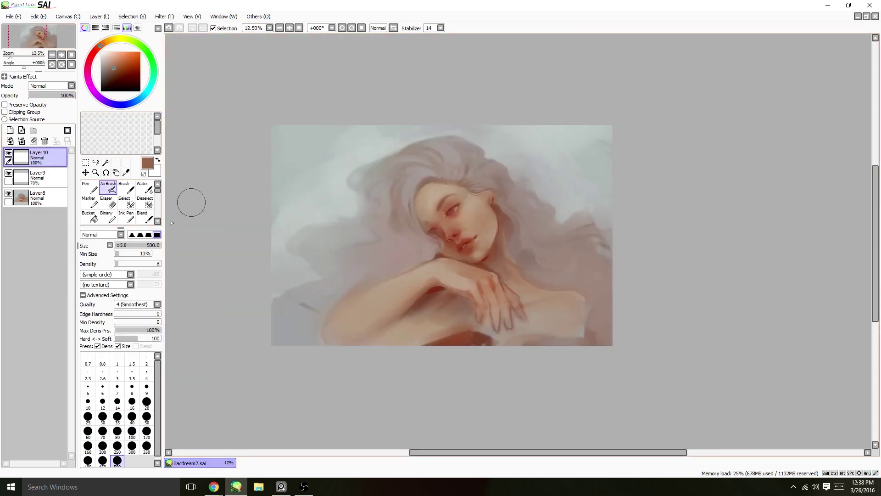
# Step: Airbrush sampled red and skin tones over the nose and near eye at size 185, then enlarge the brush to 500 for the cheek
pyautogui.keyDown('alt'); pyautogui.click(454, 220); pyautogui.keyUp('alt')
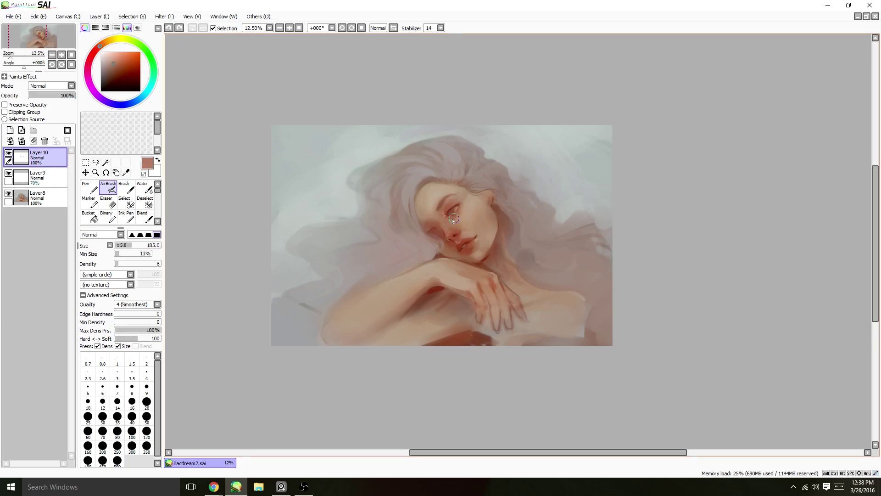
pyautogui.keyDown('alt'); pyautogui.click(454, 219); pyautogui.keyUp('alt')
pyautogui.keyDown('alt'); pyautogui.click(452, 216); pyautogui.keyUp('alt')
pyautogui.moveTo(446, 236); pyautogui.dragTo(454, 209)
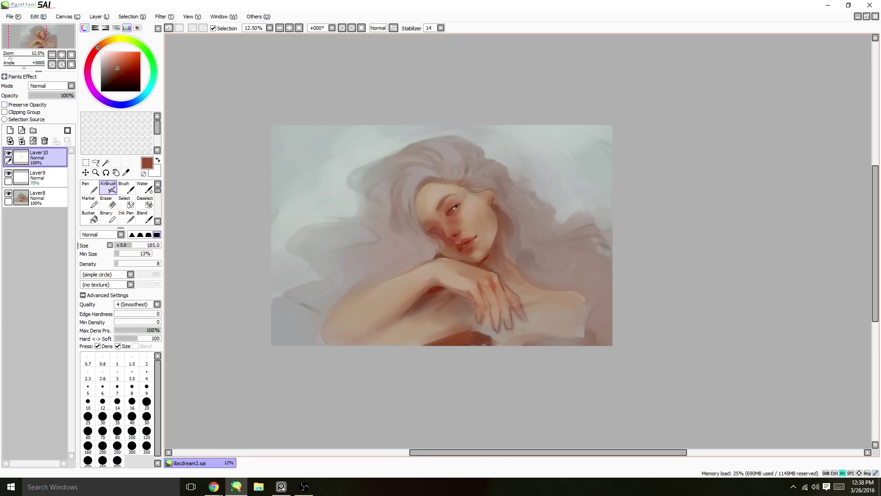
pyautogui.keyDown('alt'); pyautogui.click(493, 240); pyautogui.keyUp('alt')
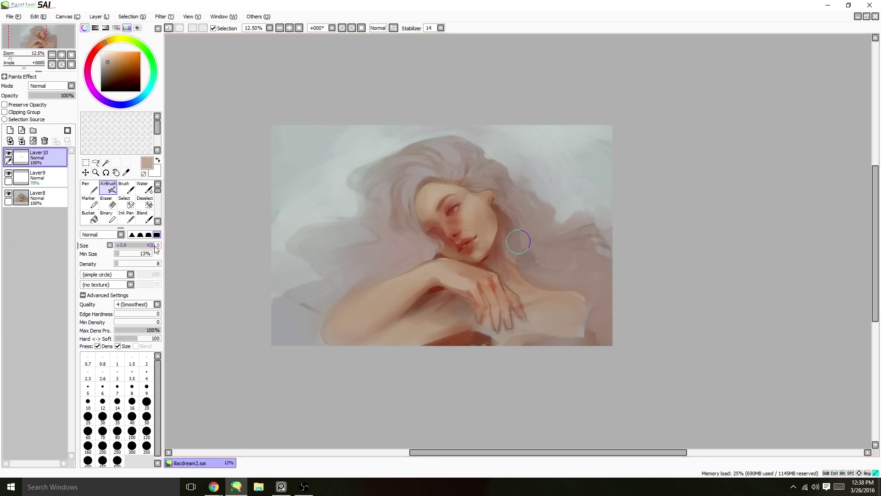
pyautogui.keyDown('alt'); pyautogui.click(491, 217); pyautogui.keyUp('alt')
pyautogui.press(']')
pyautogui.press(']')
pyautogui.press(']')
pyautogui.press(']')
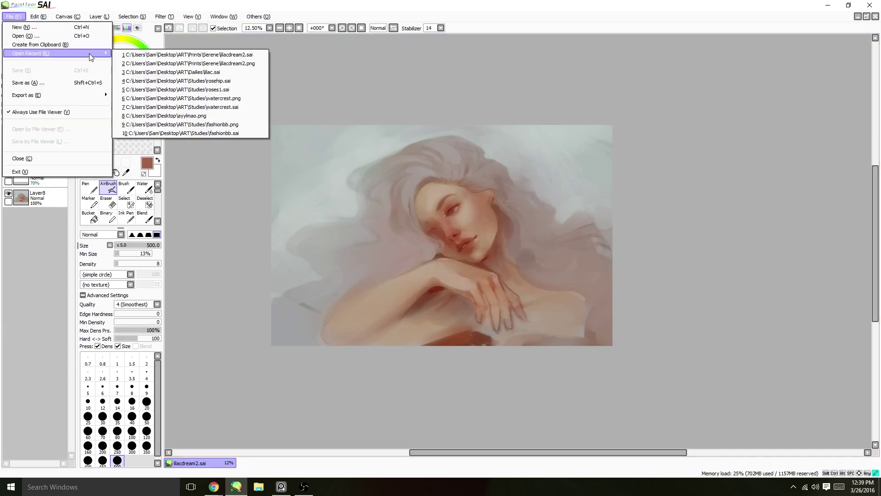
# Step: Open lilacdream2.png as a second document and compare it with the working painting lilacdream2.sai
pyautogui.click(197, 60)
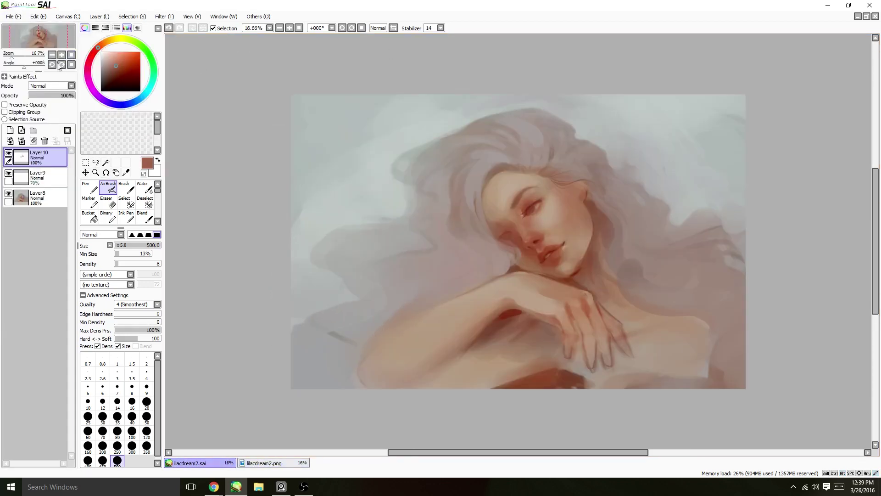
pyautogui.click(264, 463)
pyautogui.click(191, 463)
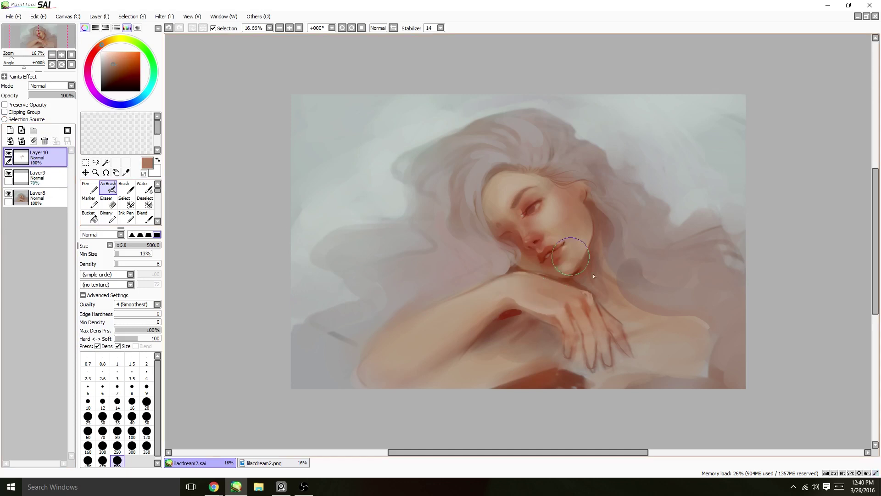
# Step: Airbrush sampled skin and reddish tones over the neck, forearm and back of the hand, undoing unwanted strokes
pyautogui.moveTo(594, 275); pyautogui.dragTo(528, 280)
pyautogui.keyDown('alt'); pyautogui.click(426, 291); pyautogui.keyUp('alt')
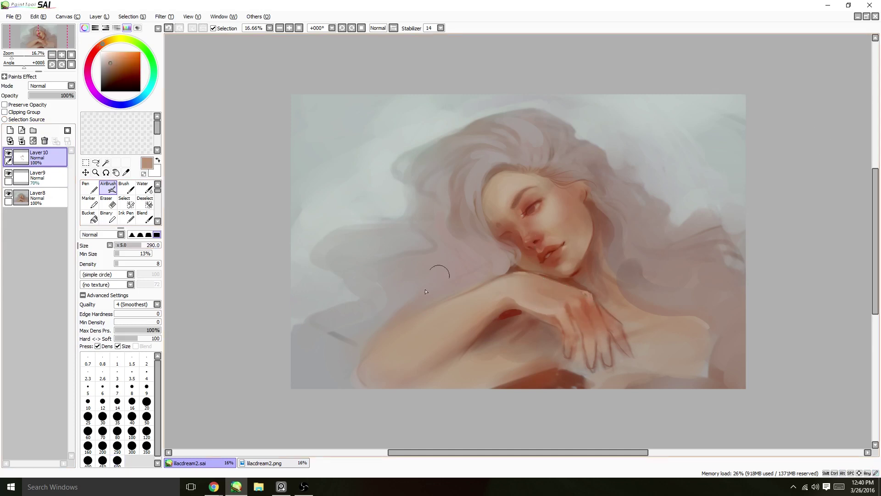
pyautogui.hotkey('ctrl', 'z')
pyautogui.keyDown('alt'); pyautogui.click(542, 317); pyautogui.keyUp('alt')
pyautogui.moveTo(542, 317); pyautogui.dragTo(557, 328)
pyautogui.hotkey('ctrl', 'z')
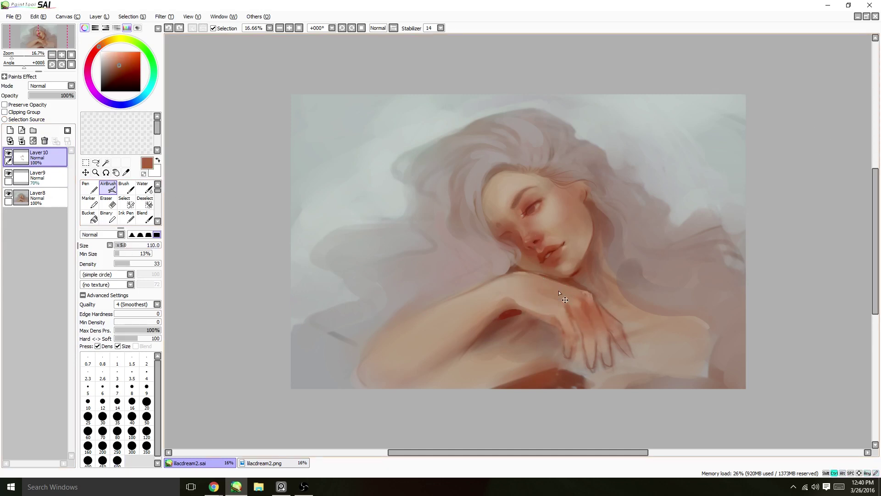
pyautogui.moveTo(559, 293); pyautogui.dragTo(527, 141)
pyautogui.keyDown('alt'); pyautogui.click(614, 154); pyautogui.keyUp('alt')
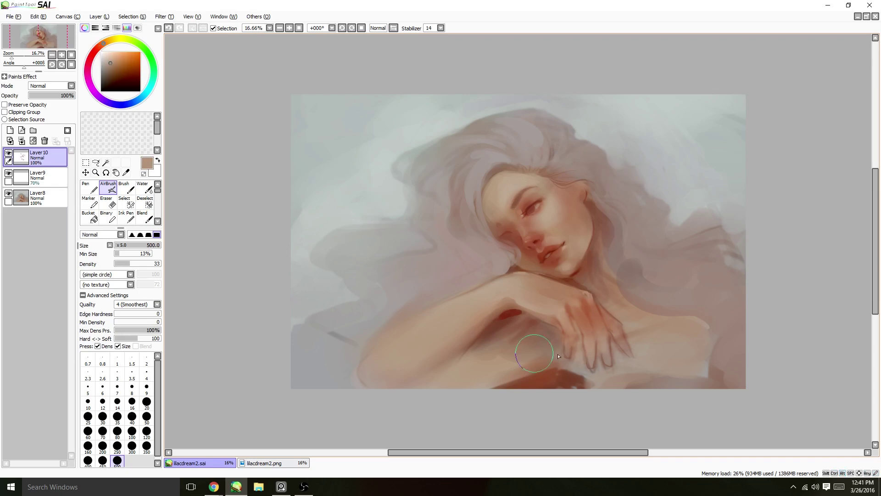
# Step: Airbrush a pale grey glow onto the background above and beside the hair at size 500, using densities 61 and 27
pyautogui.keyDown('alt'); pyautogui.click(303, 151); pyautogui.keyUp('alt')
pyautogui.click(143, 264)
pyautogui.moveTo(545, 98); pyautogui.dragTo(626, 145)
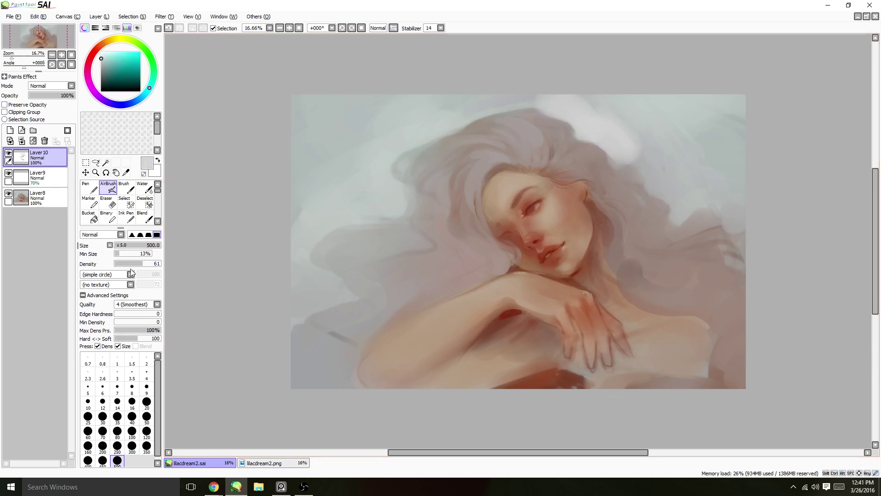
pyautogui.click(127, 263)
pyautogui.moveTo(578, 101); pyautogui.dragTo(679, 165)
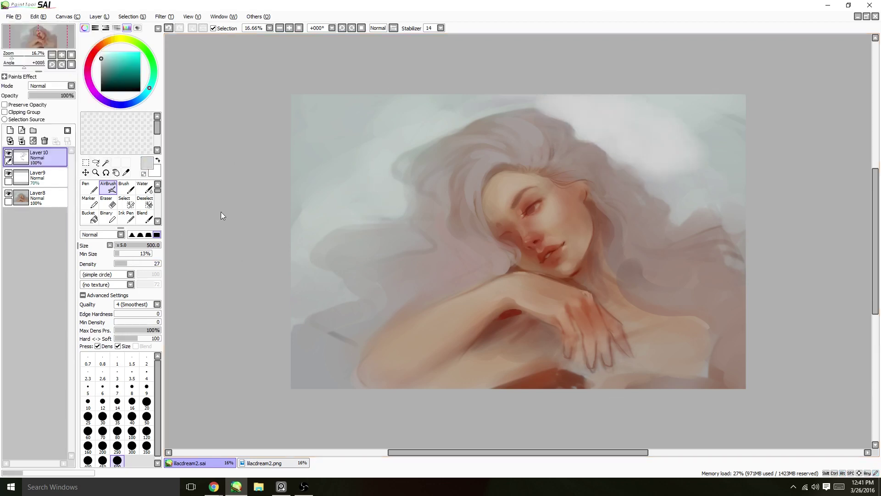
# Step: Repaint the shadow and skin beneath the forearm with sampled tones using the Pen and the Paint brush at size 100
pyautogui.press('n')
pyautogui.keyDown('alt'); pyautogui.click(514, 322); pyautogui.keyUp('alt')
pyautogui.moveTo(493, 339); pyautogui.dragTo(544, 325)
pyautogui.moveTo(500, 388); pyautogui.dragTo(571, 367)
pyautogui.scroll(-3, 161, 220)
pyautogui.click(157, 221)
pyautogui.click(145, 202)
pyautogui.keyDown('alt'); pyautogui.click(514, 317); pyautogui.keyUp('alt')
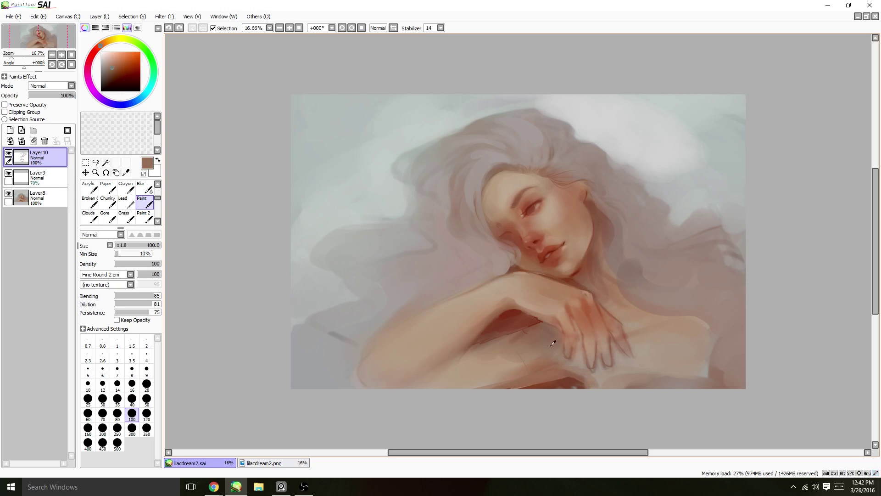
pyautogui.hotkey('ctrl', 'z')
pyautogui.scroll(2, 119, 202)
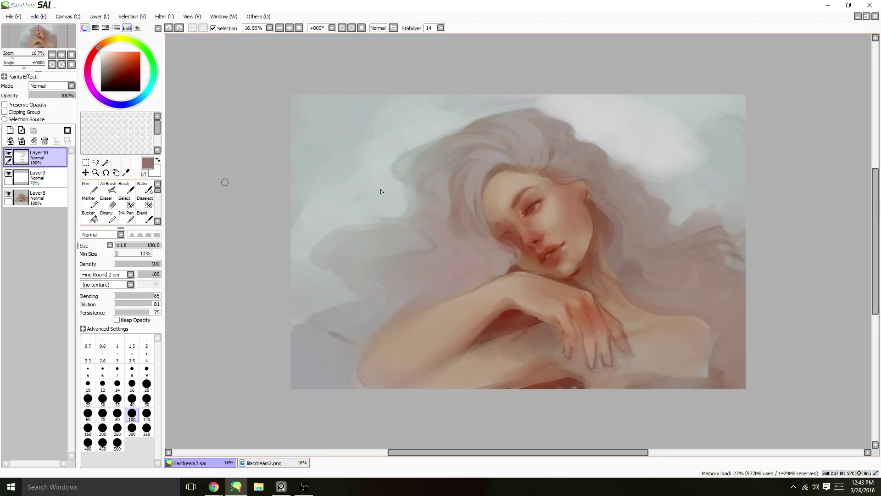
# Step: Define the hair locks beside the neck and cut a pale grey edge along the crown with the Pen
pyautogui.press('n')
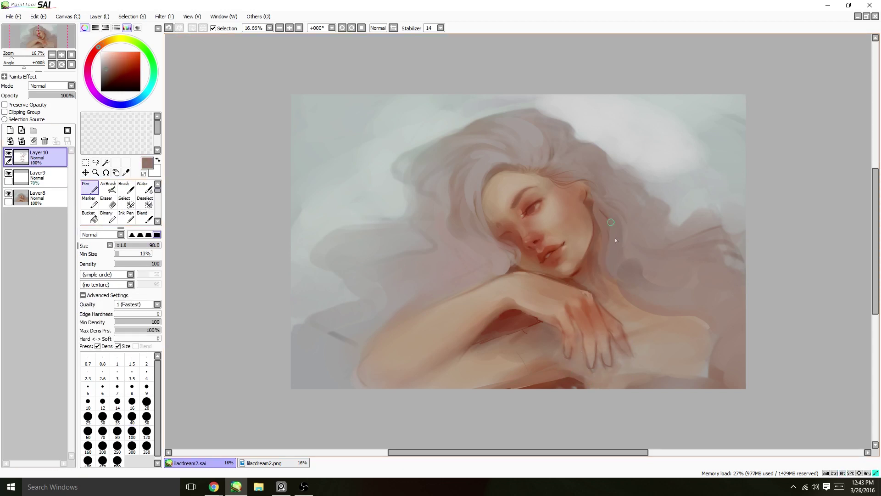
pyautogui.moveTo(600, 216)
pyautogui.mouseDown()
pyautogui.moveTo(611, 217)
pyautogui.moveTo(612, 280)
pyautogui.mouseUp()
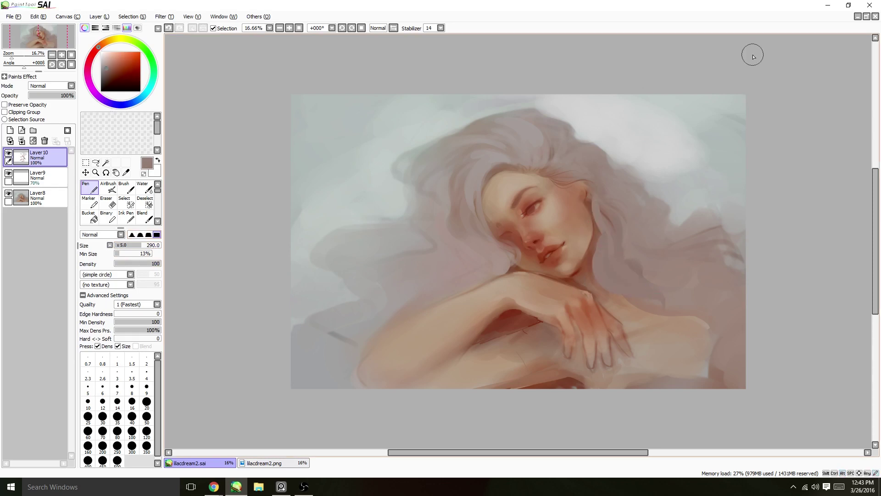
pyautogui.hotkey('ctrl', 'z')
pyautogui.moveTo(565, 121); pyautogui.dragTo(586, 134)
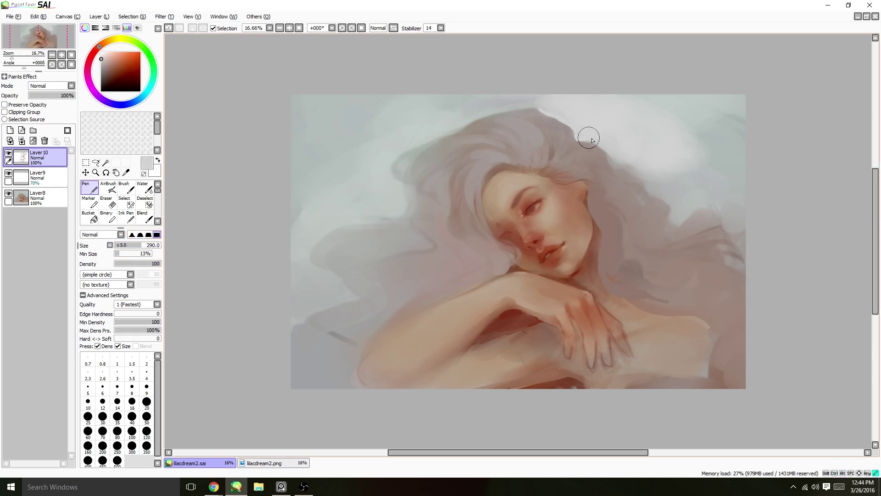
pyautogui.keyDown('alt'); pyautogui.click(404, 252); pyautogui.keyUp('alt')
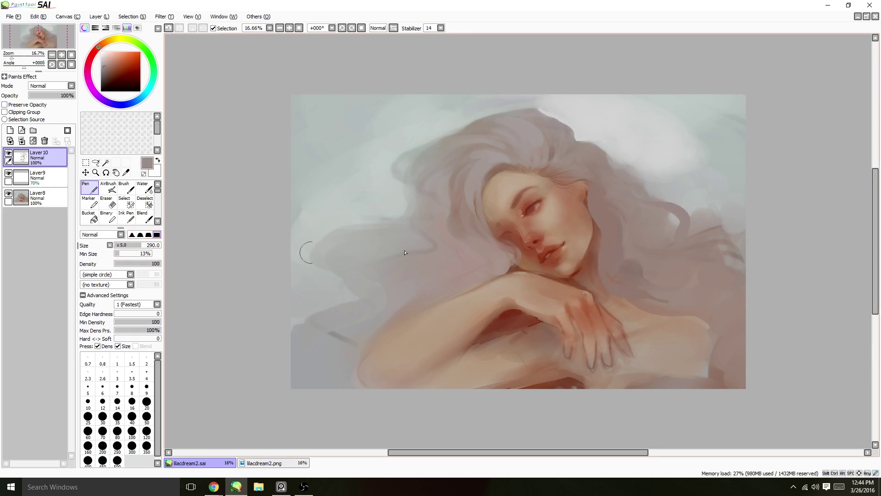
# Step: Repaint the chest and shoulder with sampled skin and carve pale grey areas below and beside them at Pen size 290
pyautogui.keyDown('alt'); pyautogui.click(701, 375); pyautogui.keyUp('alt')
pyautogui.keyDown('alt'); pyautogui.click(669, 394); pyautogui.keyUp('alt')
pyautogui.moveTo(615, 349)
pyautogui.mouseDown()
pyautogui.moveTo(638, 388)
pyautogui.moveTo(712, 367)
pyautogui.mouseUp()
pyautogui.keyDown('alt'); pyautogui.click(645, 257); pyautogui.keyUp('alt')
pyautogui.moveTo(652, 303)
pyautogui.mouseDown()
pyautogui.moveTo(762, 311)
pyautogui.moveTo(749, 343)
pyautogui.mouseUp()
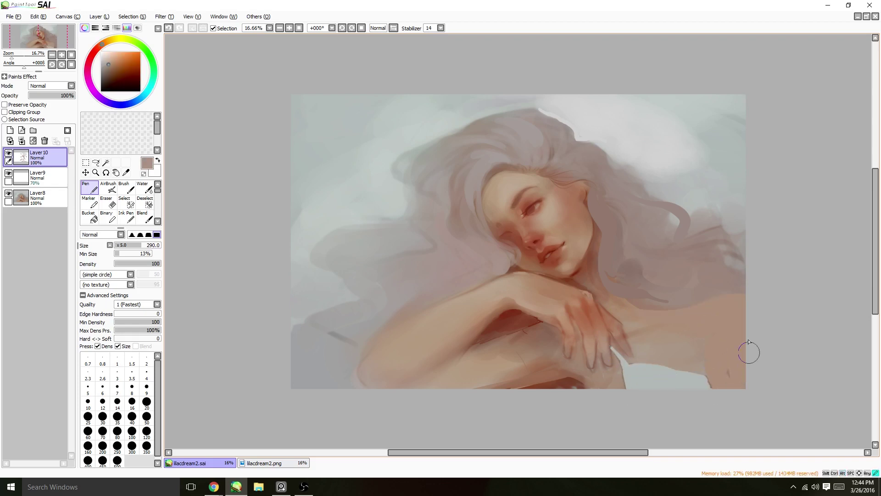
pyautogui.keyDown('alt'); pyautogui.click(721, 381); pyautogui.keyUp('alt')
pyautogui.moveTo(730, 391); pyautogui.dragTo(740, 298)
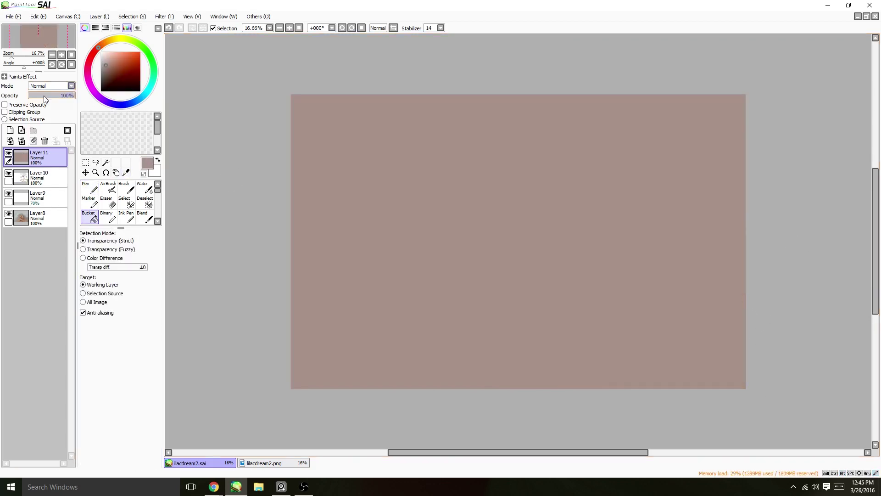
# Step: Lower the filled Layer11 to 24% opacity and refill it with grey sampled from the background
pyautogui.moveTo(73, 95); pyautogui.dragTo(39, 95)
pyautogui.keyDown('alt'); pyautogui.click(364, 184); pyautogui.keyUp('alt')
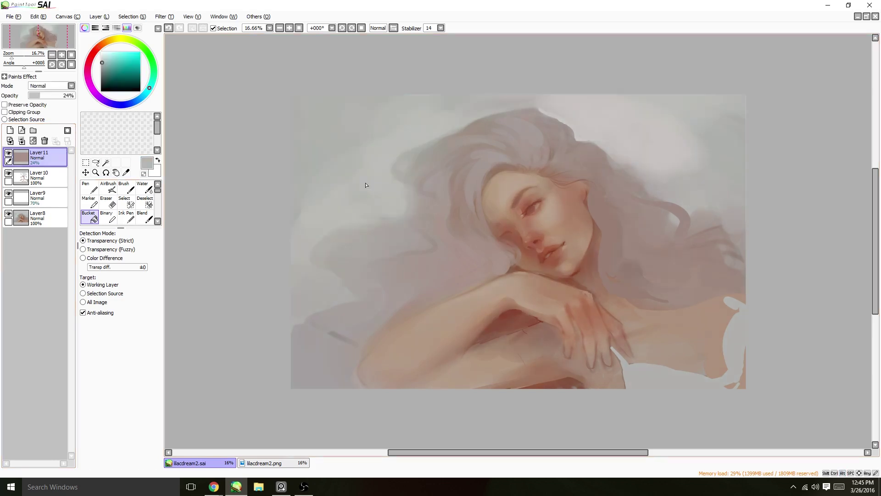
pyautogui.click(364, 183)
# Step: Erase Layer11's grey tint over the face, ear and jaw with the Eraser at size 500
pyautogui.press('e')
pyautogui.moveTo(529, 219); pyautogui.dragTo(510, 248)
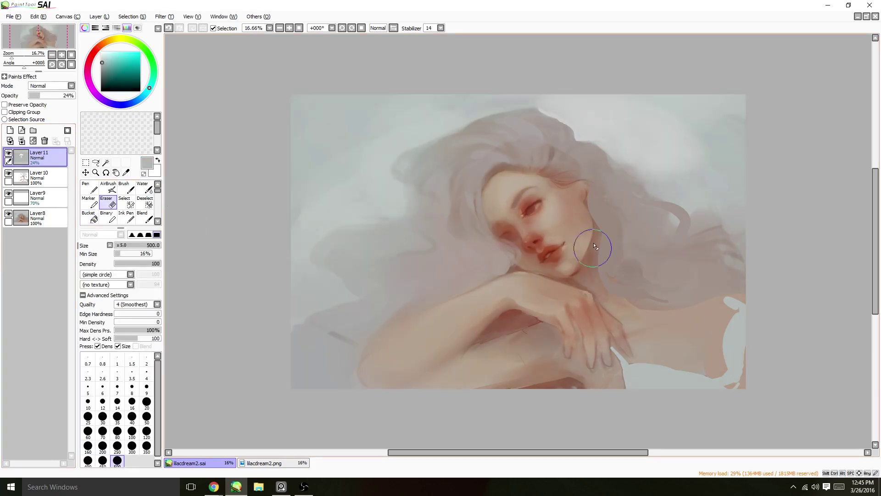
pyautogui.moveTo(574, 180); pyautogui.dragTo(585, 200)
pyautogui.moveTo(551, 280); pyautogui.dragTo(592, 289)
pyautogui.moveTo(597, 225); pyautogui.dragTo(595, 248)
# Step: Soften Layer11's tint over the face, lower arm, hand and hair with a transparent AirBrush at size 500
pyautogui.press('v')
pyautogui.press('c')
pyautogui.moveTo(528, 202); pyautogui.dragTo(523, 257)
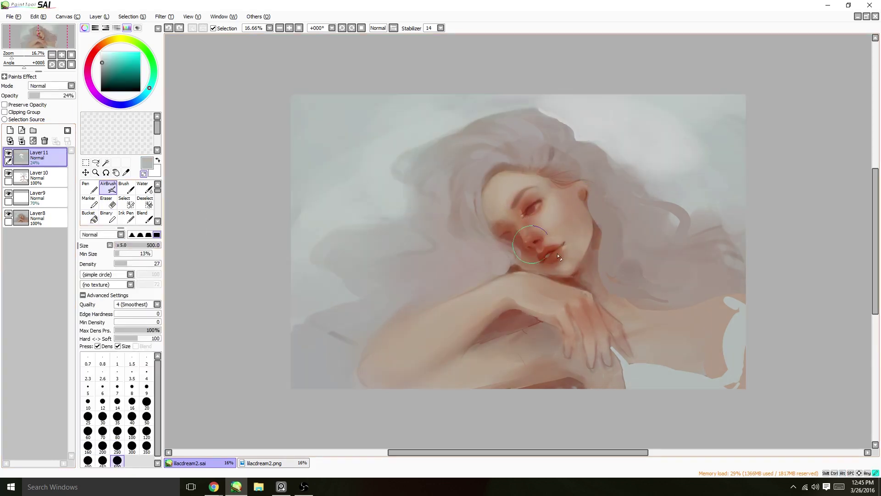
pyautogui.moveTo(496, 221); pyautogui.dragTo(578, 209)
pyautogui.moveTo(500, 331); pyautogui.dragTo(592, 358)
pyautogui.moveTo(666, 285)
pyautogui.mouseDown()
pyautogui.moveTo(611, 256)
pyautogui.moveTo(626, 276)
pyautogui.mouseUp()
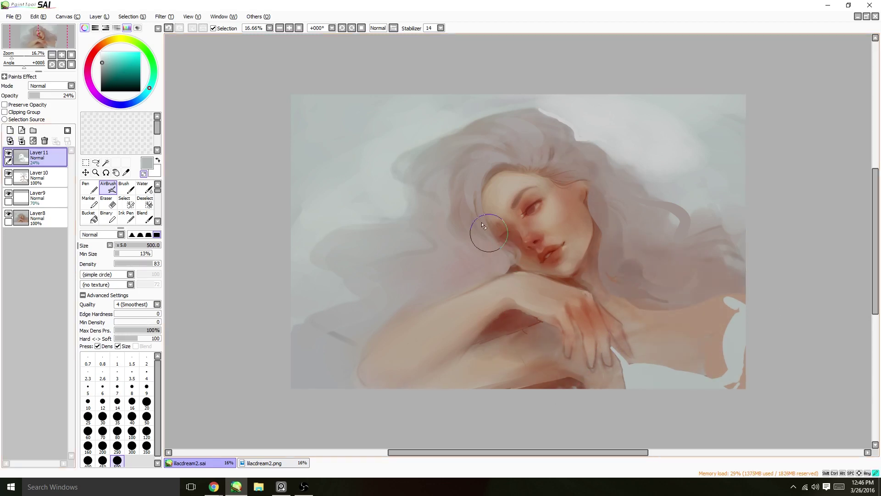
# Step: Add Layer12 and define the forearm's contours and the fingers with sampled reddish browns using the Streak brush at size 40
pyautogui.click(10, 130)
pyautogui.press('b')
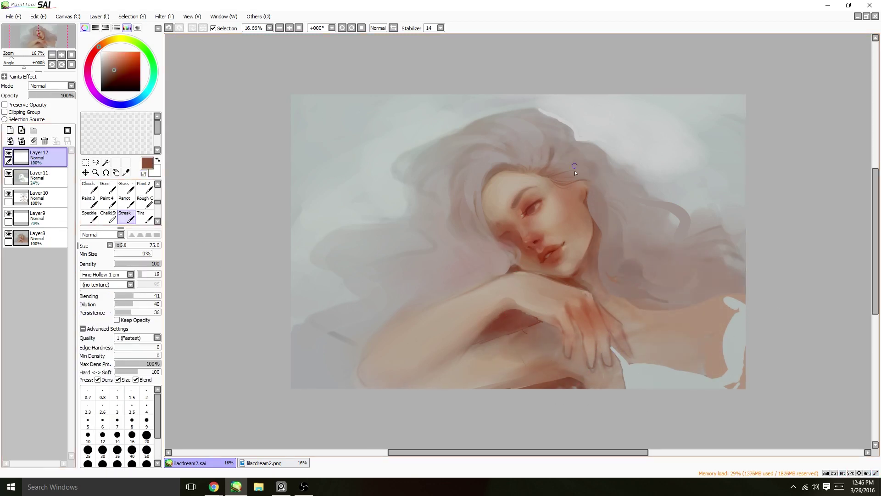
pyautogui.hotkey('ctrl', 'z')
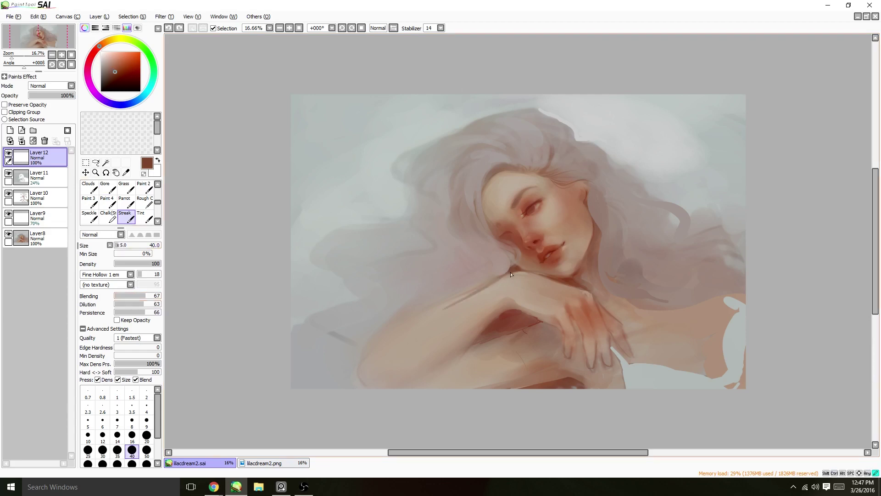
pyautogui.moveTo(511, 274); pyautogui.dragTo(397, 328)
pyautogui.keyDown('alt'); pyautogui.click(494, 324); pyautogui.keyUp('alt')
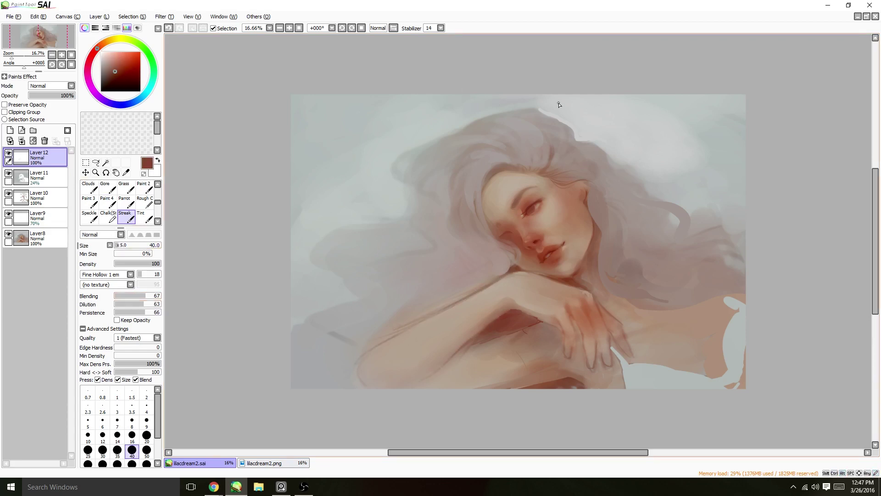
pyautogui.keyDown('alt'); pyautogui.click(574, 337); pyautogui.keyUp('alt')
pyautogui.moveTo(575, 338); pyautogui.dragTo(564, 323)
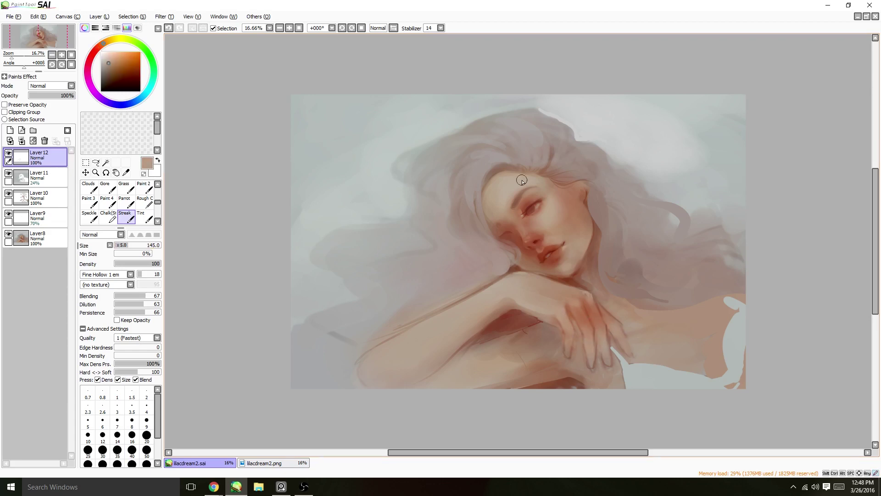
# Step: Refine the hairline and face edge with sampled hair and red tones using the Streak brush, then set its size to 50
pyautogui.keyDown('alt'); pyautogui.click(508, 155); pyautogui.keyUp('alt')
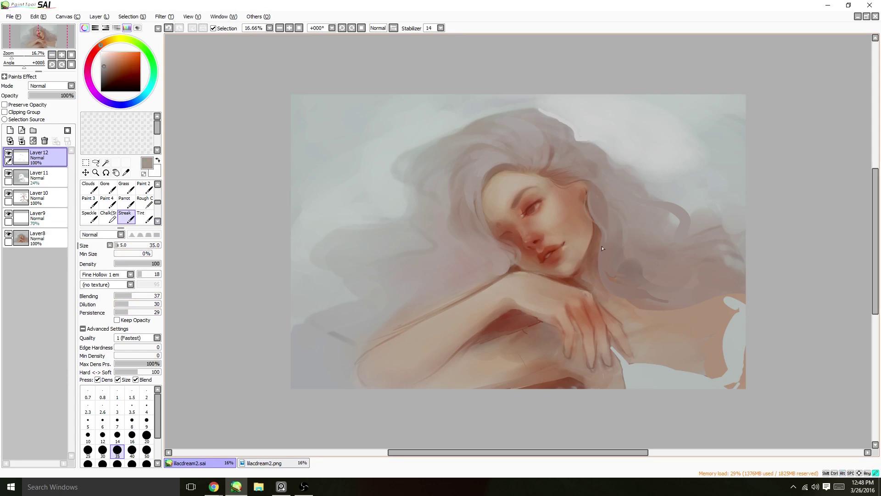
pyautogui.keyDown('alt'); pyautogui.click(524, 243); pyautogui.keyUp('alt')
pyautogui.moveTo(484, 193); pyautogui.dragTo(486, 219)
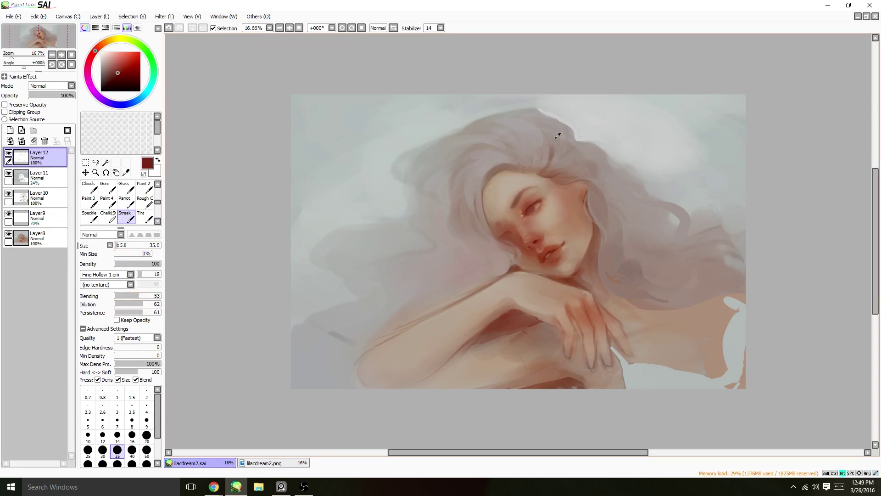
pyautogui.keyDown('alt'); pyautogui.click(514, 246); pyautogui.keyUp('alt')
pyautogui.hotkey('ctrl', 'z')
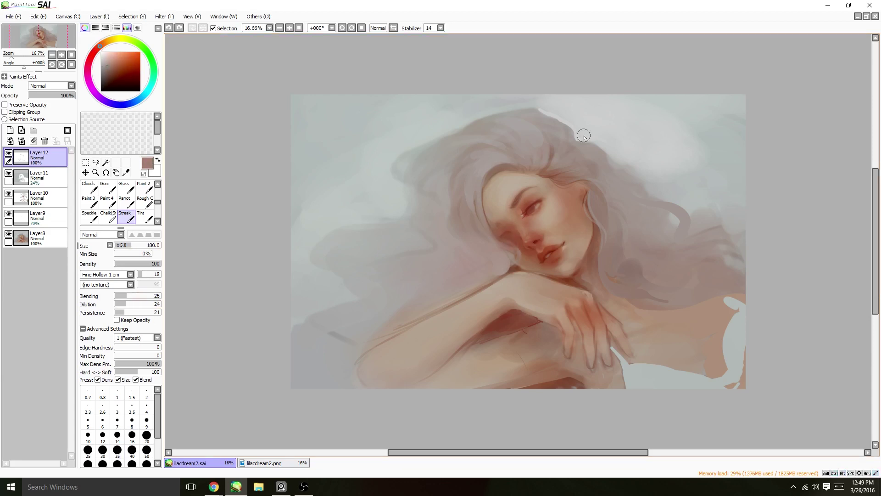
pyautogui.scroll(-1, 584, 136)
pyautogui.click(59, 43)
pyautogui.click(146, 451)
pyautogui.keyDown('alt'); pyautogui.click(384, 187); pyautogui.keyUp('alt')
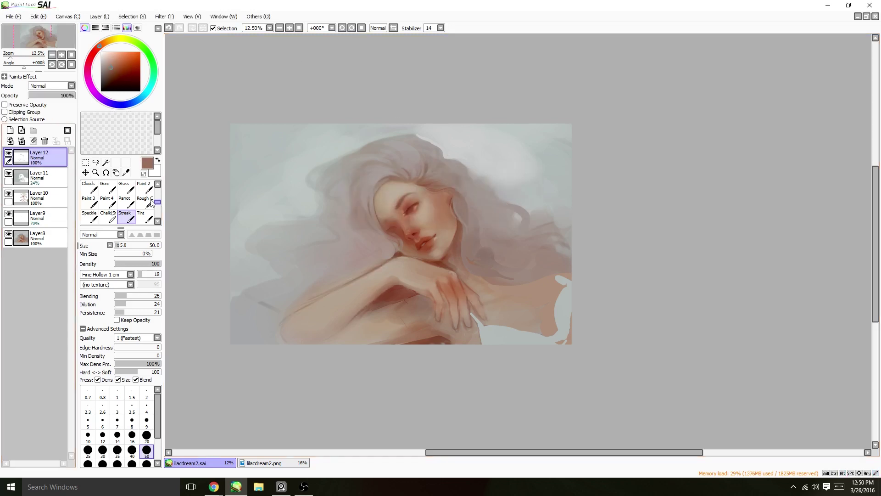
# Step: Add Layer13 filled with medium blue and set it to Overlay mode at 37% opacity
pyautogui.press('e')
pyautogui.click(10, 130)
pyautogui.click(146, 91)
pyautogui.click(90, 216)
pyautogui.click(399, 229)
pyautogui.click(71, 86)
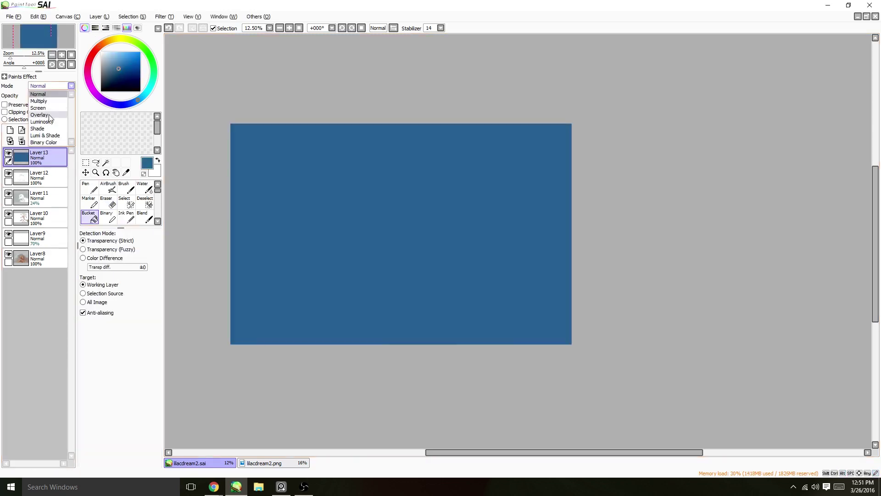
pyautogui.click(39, 115)
pyautogui.moveTo(68, 95); pyautogui.dragTo(38, 96)
# Step: Refill Layer13 with a pale cyan and lower its opacity to 17%
pyautogui.click(113, 56)
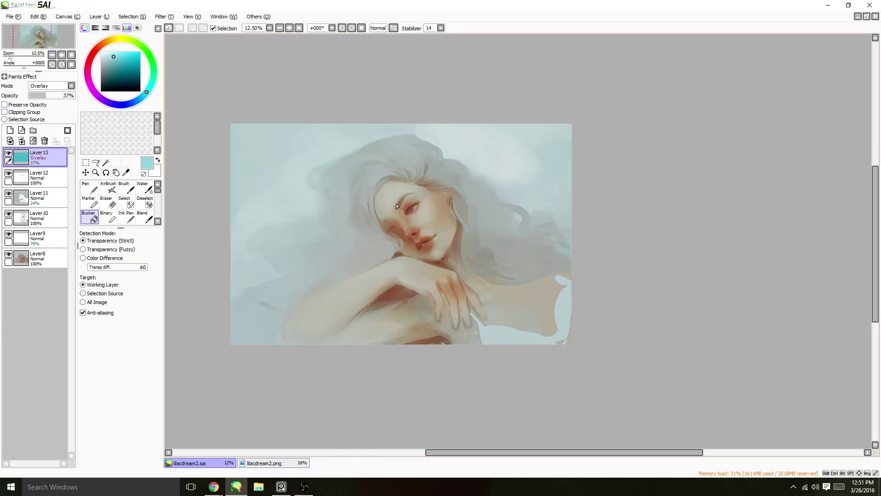
pyautogui.click(322, 207)
pyautogui.click(36, 96)
# Step: Save a copy of the painting as lilacdream3.png
pyautogui.hotkey('ctrl', '+')
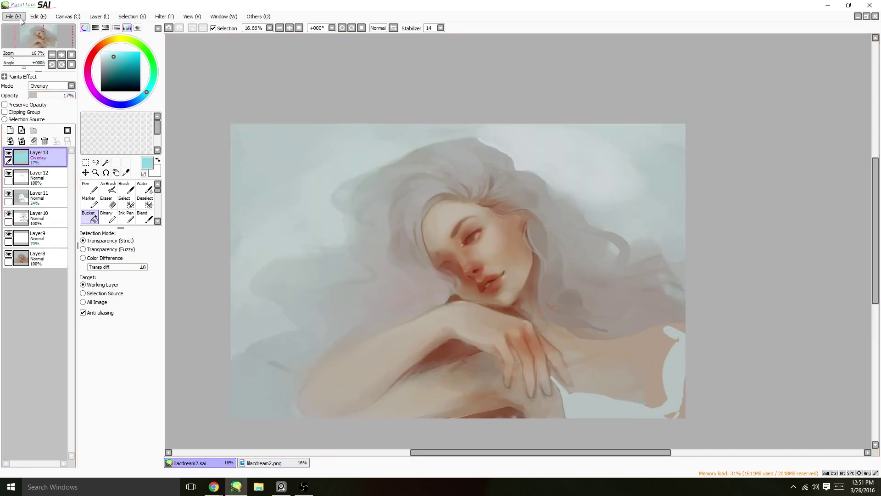
pyautogui.click(13, 17)
pyautogui.click(37, 87)
pyautogui.press('Return')
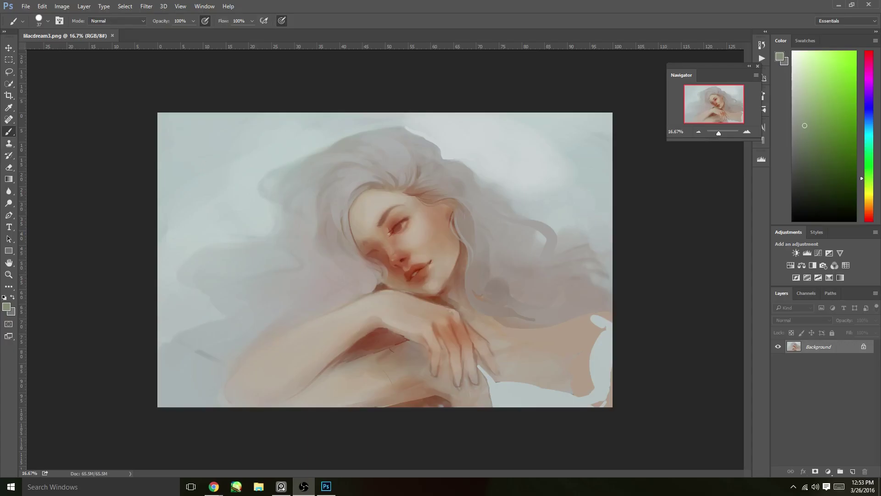
# Step: Duplicate the Background layer on the horizontally mirrored canvas and reshape the face with Liquify, using brush size 1465 and pressure 70
pyautogui.hotkey('alt', 's')
pyautogui.hotkey('ctrl', 'j')
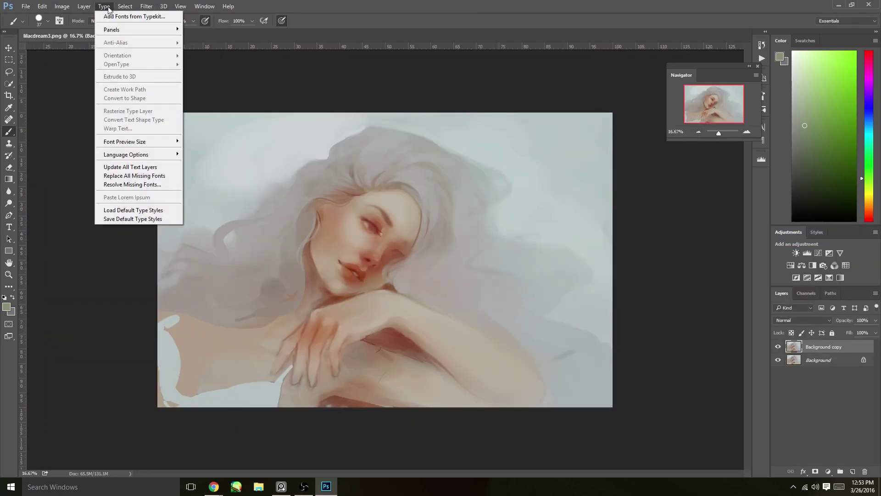
pyautogui.hotkey('shift', 'ctrl', 'x')
pyautogui.moveTo(490, 226)
pyautogui.mouseDown()
pyautogui.moveTo(450, 254)
pyautogui.moveTo(482, 237)
pyautogui.moveTo(411, 226)
pyautogui.moveTo(446, 245)
pyautogui.moveTo(522, 242)
pyautogui.mouseUp()
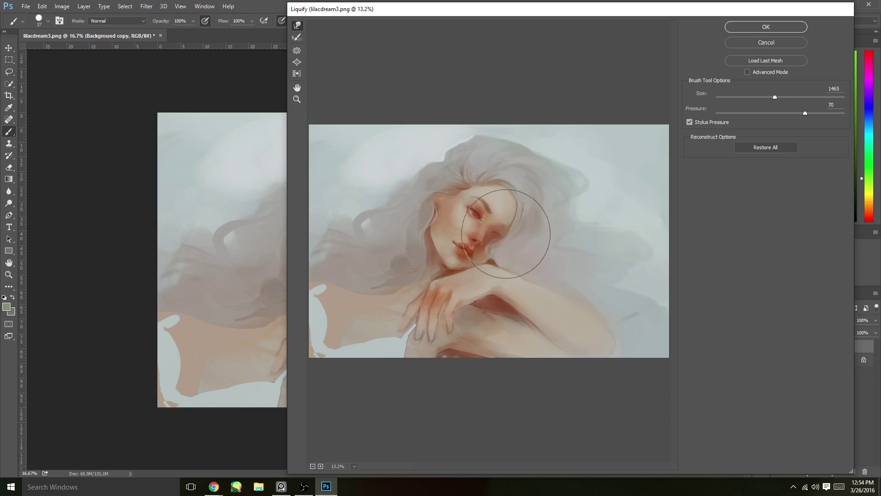
pyautogui.click(767, 27)
# Step: Flip the canvas back horizontally and duplicate the Background copy layer
pyautogui.click(62, 6)
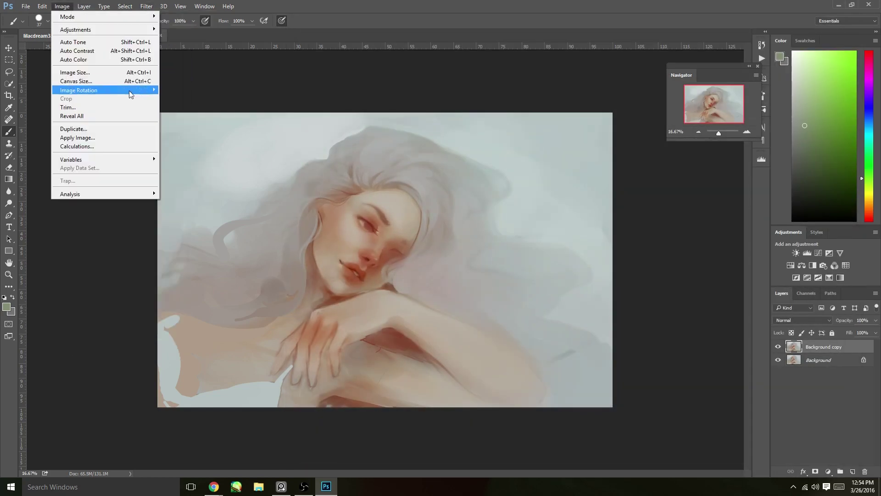
pyautogui.click(188, 129)
pyautogui.rightClick(824, 347)
pyautogui.click(776, 107)
# Step: Reshape the face and the hand on the new copy with Liquify, enlarging the brush size from 1148 to 4421
pyautogui.click(94, 5)
pyautogui.hotkey('shift', 'ctrl', 'x')
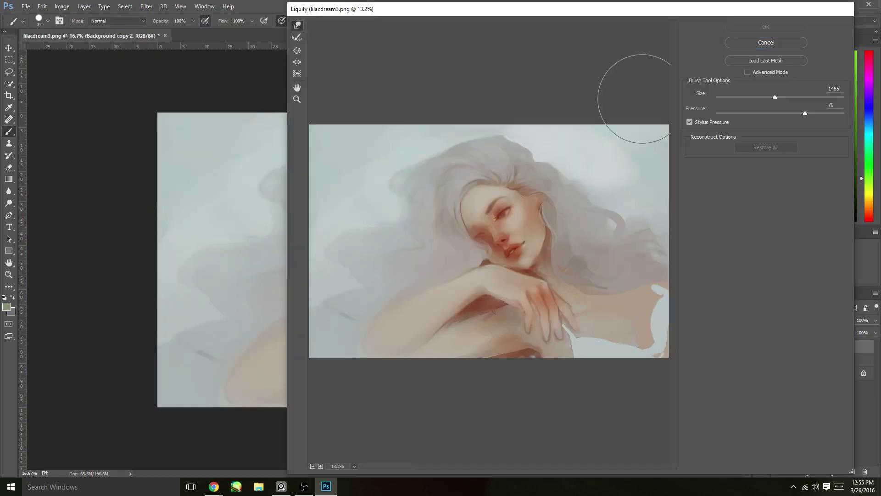
pyautogui.hotkey('ctrl', 'alt', 'z')
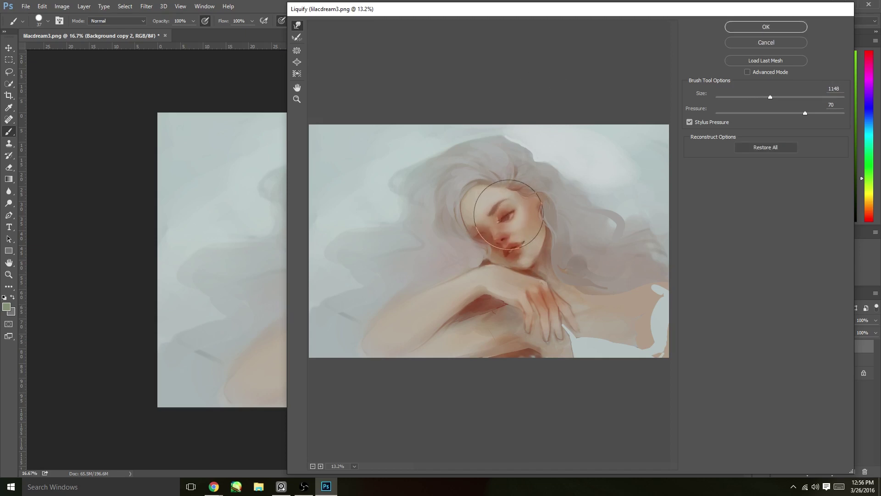
pyautogui.press(']')
pyautogui.press(']')
pyautogui.press(']')
pyautogui.press(']')
pyautogui.press(']')
pyautogui.press(']')
pyautogui.moveTo(770, 97); pyautogui.dragTo(786, 97)
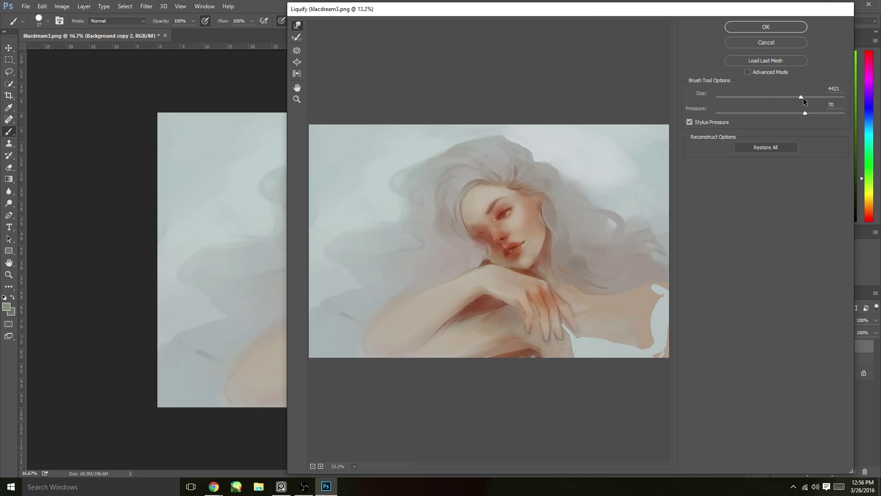
pyautogui.moveTo(543, 297)
pyautogui.mouseDown()
pyautogui.moveTo(584, 303)
pyautogui.moveTo(541, 328)
pyautogui.moveTo(529, 320)
pyautogui.moveTo(569, 340)
pyautogui.mouseUp()
pyautogui.press('Return')
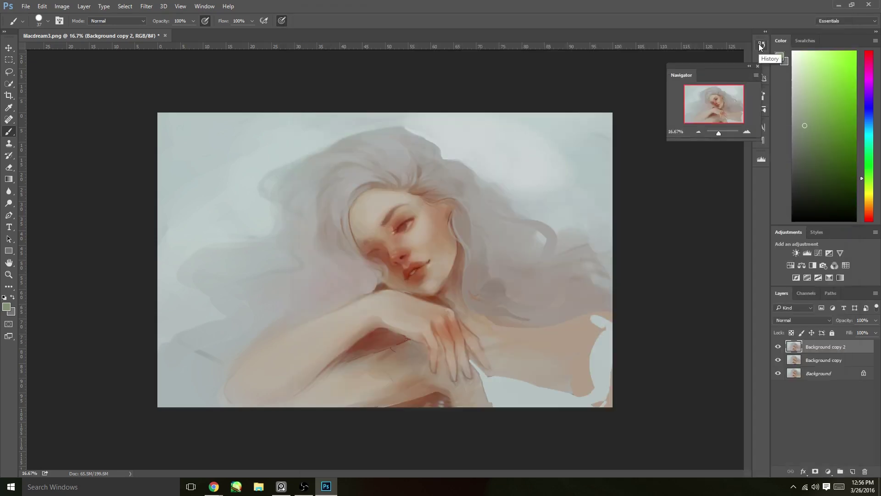
# Step: Toggle the liquified layer to compare it with the one below, and set the Eraser to 100% opacity
pyautogui.click(778, 347)
pyautogui.click(778, 347)
pyautogui.press('e')
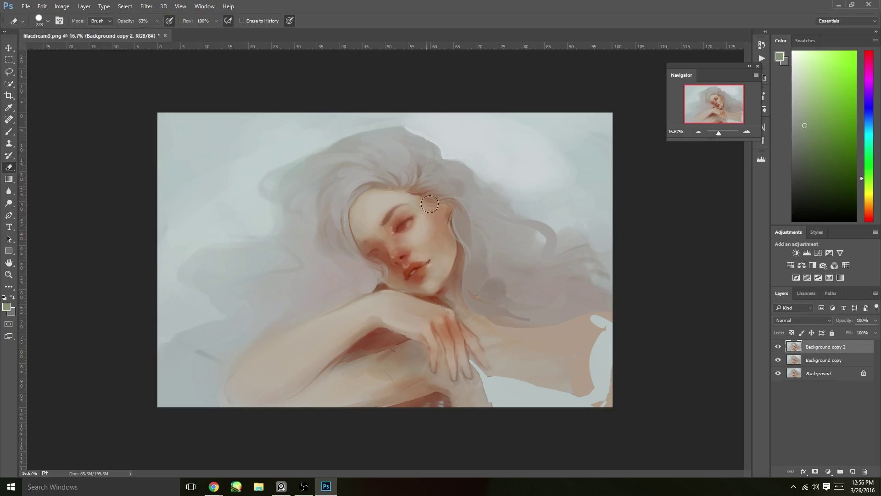
pyautogui.press('0')
# Step: Add a new empty layer and choose the slanted 291 px brush for painting
pyautogui.hotkey('ctrl', 'shift', 'alt', 'n')
pyautogui.press('b')
pyautogui.click(48, 21)
pyautogui.click(80, 86)
pyautogui.press('Return')
pyautogui.hotkey('ctrl', '-')
# Step: Set the brush to 77% opacity and 88% flow, and paint sampled pinkish hair tones over the background beside the lower arm
pyautogui.keyDown('alt'); pyautogui.click(473, 228); pyautogui.keyUp('alt')
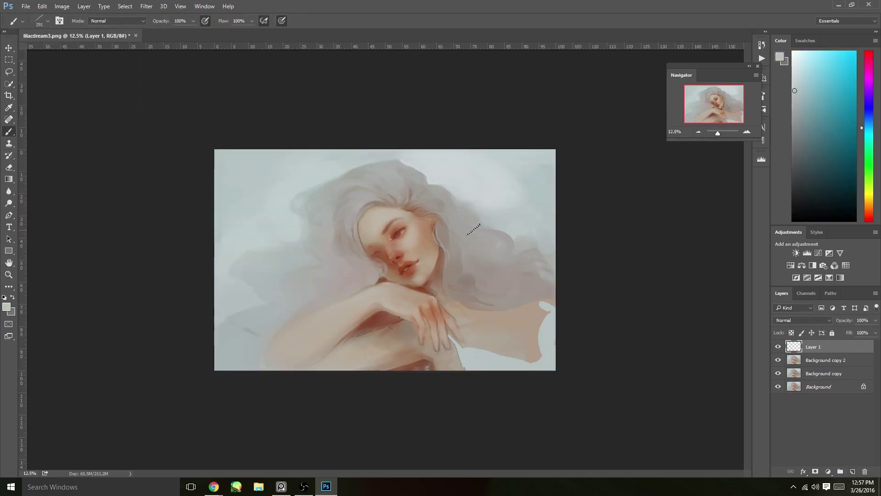
pyautogui.press('7')
pyautogui.press('7')
pyautogui.moveTo(251, 21); pyautogui.dragTo(245, 34)
pyautogui.keyDown('alt'); pyautogui.click(346, 243); pyautogui.keyUp('alt')
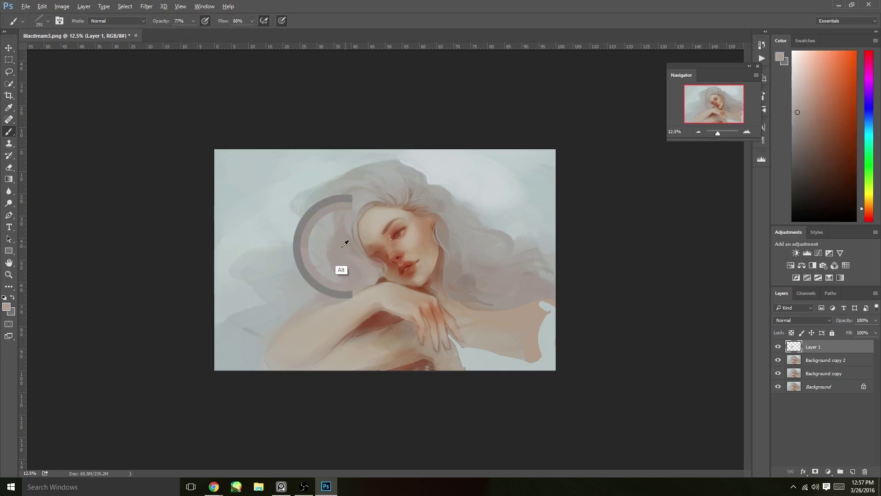
pyautogui.moveTo(346, 243)
pyautogui.mouseDown()
pyautogui.moveTo(335, 292)
pyautogui.moveTo(257, 339)
pyautogui.mouseUp()
# Step: Paint sampled grey over the hair area above the forearm with the hard round 190 px brush
pyautogui.click(48, 21)
pyautogui.press('Return')
pyautogui.keyDown('alt'); pyautogui.click(291, 289); pyautogui.keyUp('alt')
pyautogui.moveTo(291, 289); pyautogui.dragTo(284, 309)
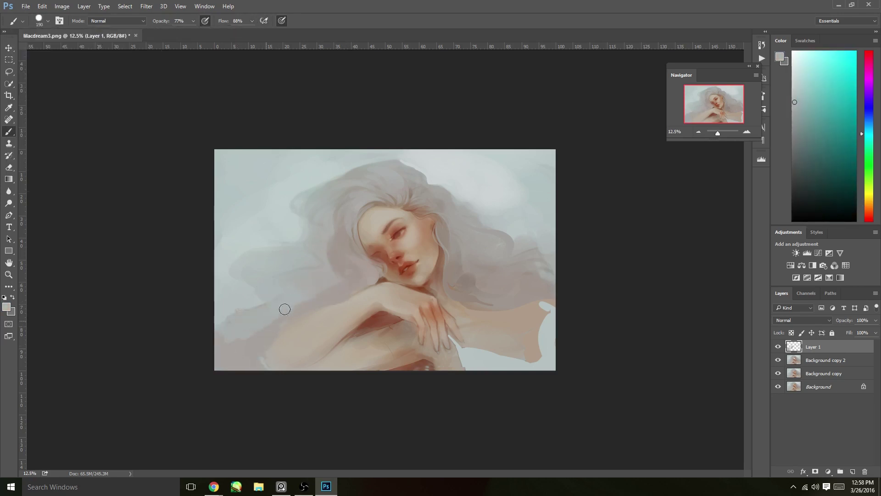
# Step: Switch to the narrow elliptical 60 px brush and touch up the hair above the forehead with sampled reddish-brown tones
pyautogui.keyDown('alt'); pyautogui.click(477, 285); pyautogui.keyUp('alt')
pyautogui.click(47, 21)
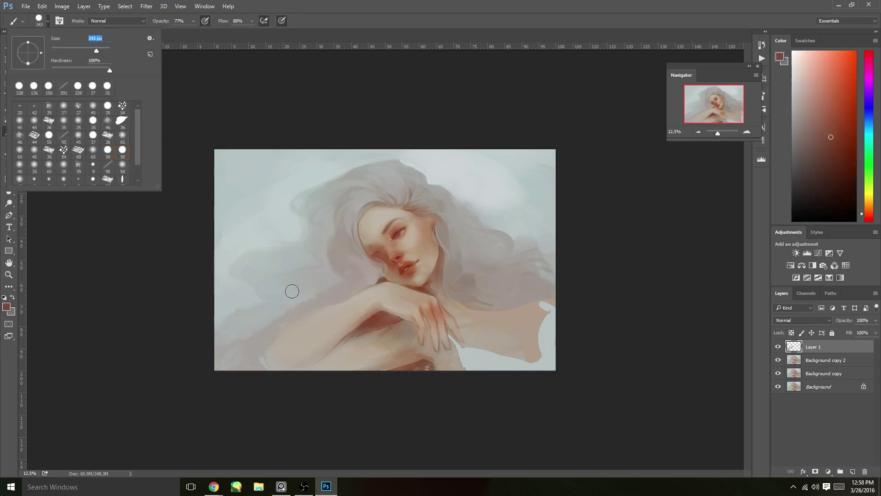
pyautogui.write('60')
pyautogui.press('Return')
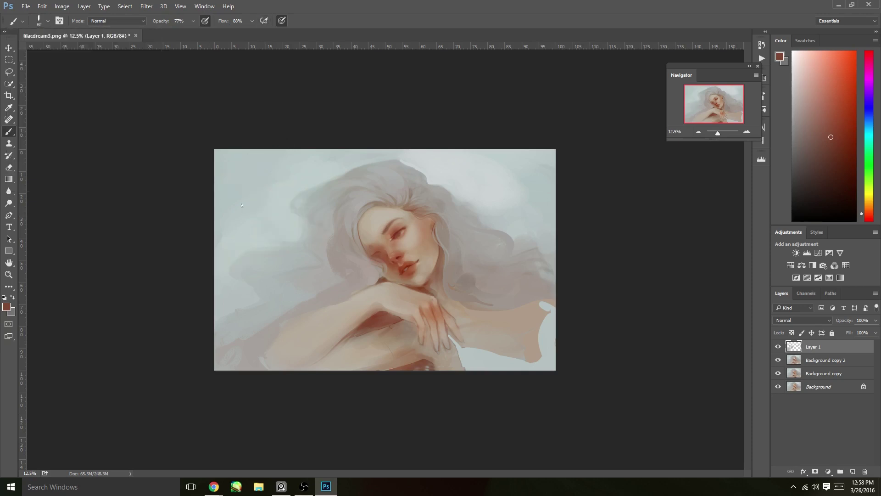
pyautogui.keyDown('alt'); pyautogui.click(432, 178); pyautogui.keyUp('alt')
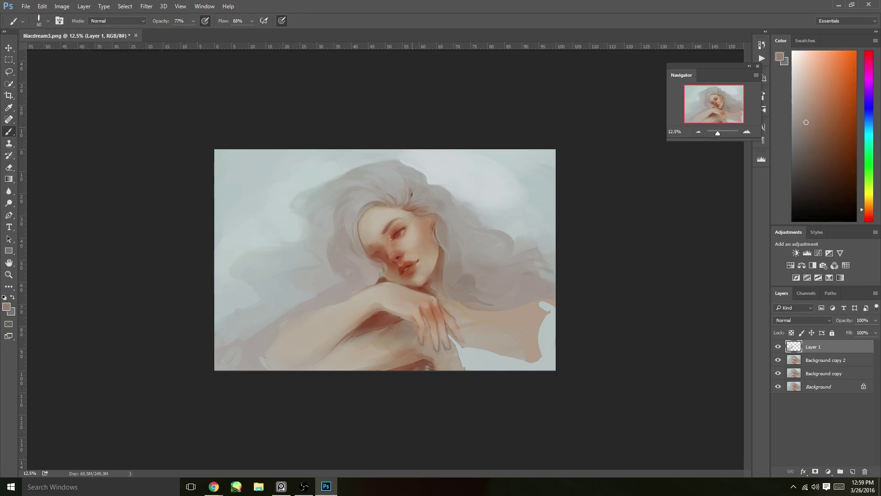
# Step: Enlarge the elliptical brush to 354 px and paint sampled greys into the background corner and the hair's outer mass
pyautogui.keyDown('alt'); pyautogui.click(275, 197); pyautogui.keyUp('alt')
pyautogui.click(48, 21)
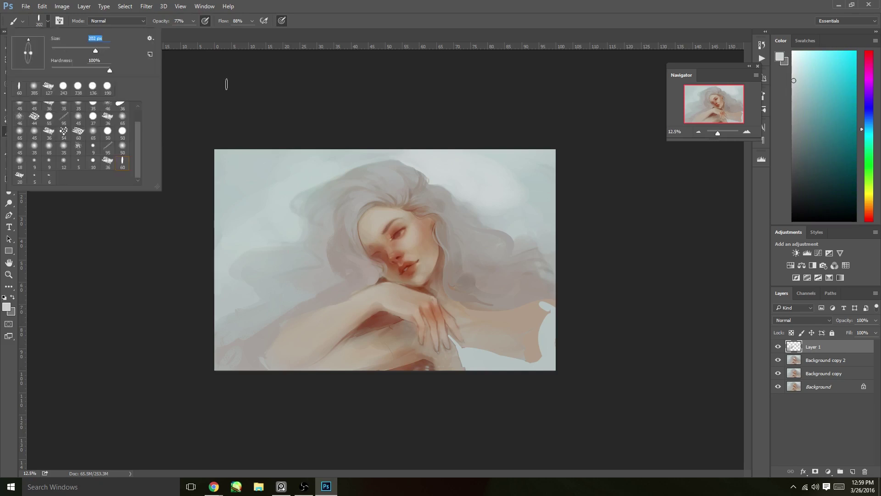
pyautogui.write('354')
pyautogui.press('Return')
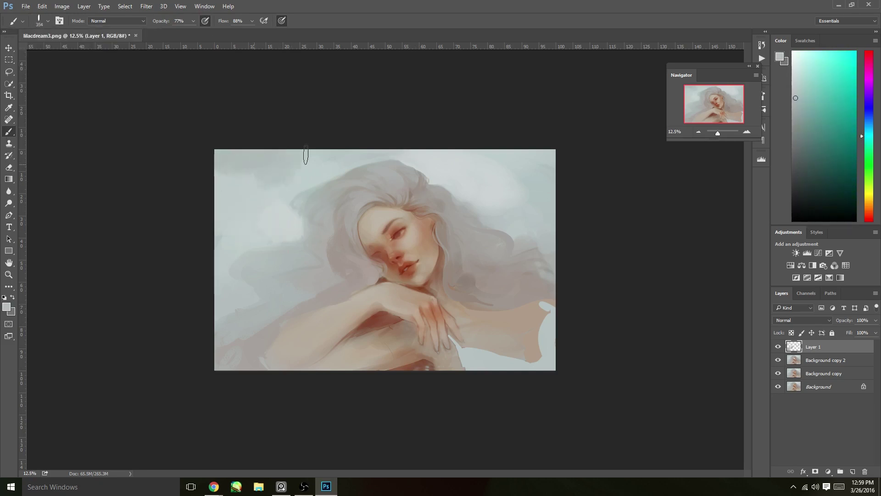
pyautogui.keyDown('alt'); pyautogui.click(321, 237); pyautogui.keyUp('alt')
pyautogui.moveTo(251, 271); pyautogui.dragTo(303, 284)
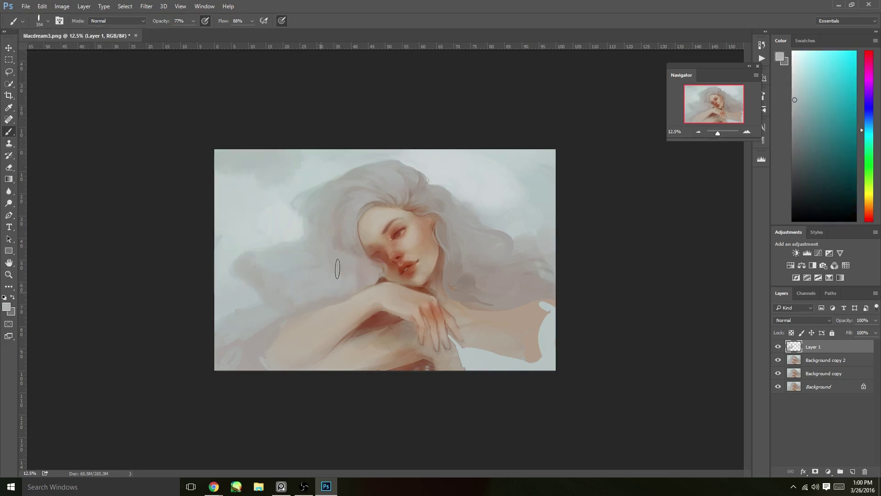
# Step: Switch to the slanted 111 px brush and paint loose strands beside the face with sampled hair tones
pyautogui.click(48, 20)
pyautogui.doubleClick(60, 115)
pyautogui.keyDown('alt'); pyautogui.click(377, 277); pyautogui.keyUp('alt')
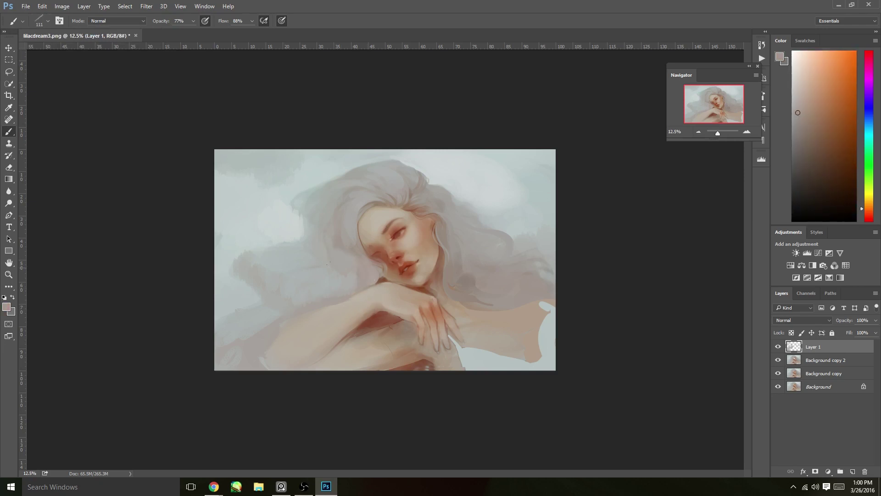
pyautogui.keyDown('alt'); pyautogui.click(347, 289); pyautogui.keyUp('alt')
pyautogui.keyDown('alt'); pyautogui.click(349, 277); pyautogui.keyUp('alt')
pyautogui.keyDown('alt'); pyautogui.click(351, 260); pyautogui.keyUp('alt')
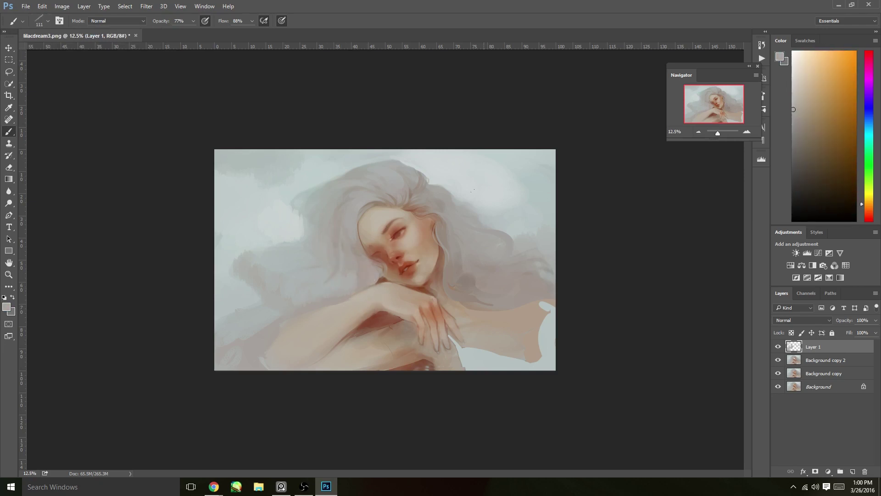
# Step: Refine the hairline, near eye, nose and knuckles with sampled reds and skin tones
pyautogui.keyDown('alt'); pyautogui.click(411, 195); pyautogui.keyUp('alt')
pyautogui.keyDown('alt'); pyautogui.click(406, 236); pyautogui.keyUp('alt')
pyautogui.keyDown('alt'); pyautogui.click(398, 259); pyautogui.keyUp('alt')
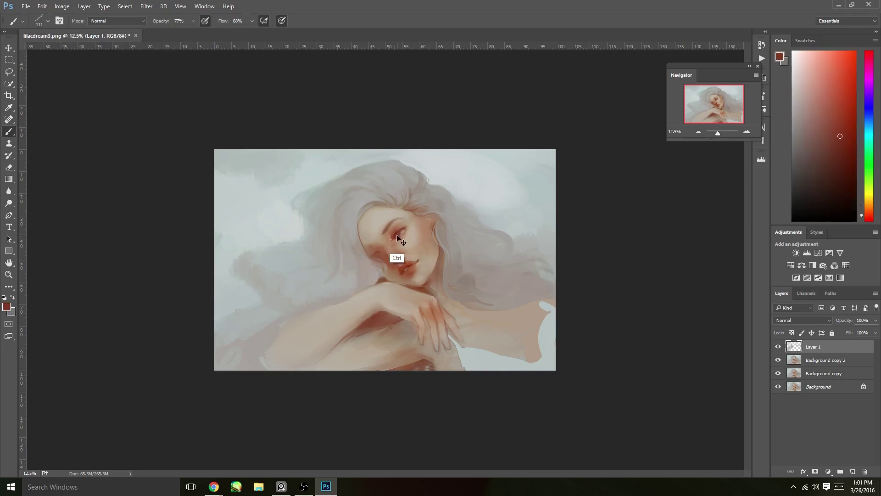
pyautogui.keyDown('alt'); pyautogui.click(404, 254); pyautogui.keyUp('alt')
pyautogui.keyDown('alt'); pyautogui.click(418, 312); pyautogui.keyUp('alt')
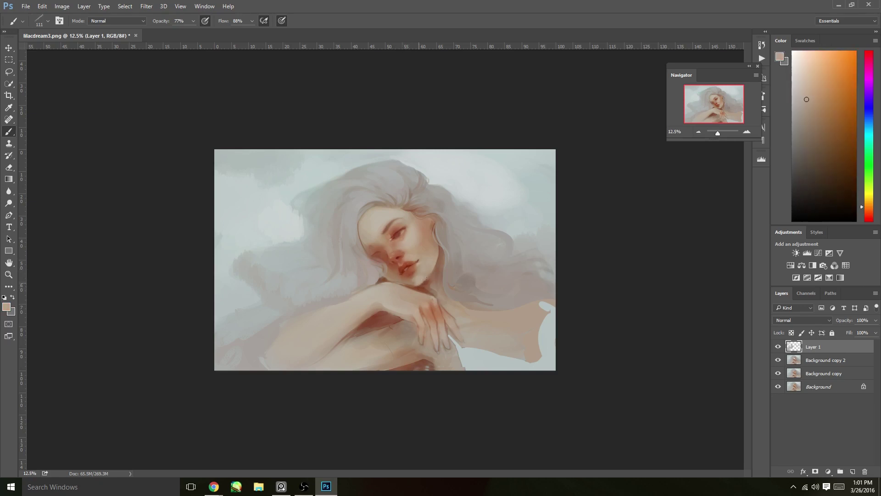
pyautogui.keyDown('alt'); pyautogui.click(433, 294); pyautogui.keyUp('alt')
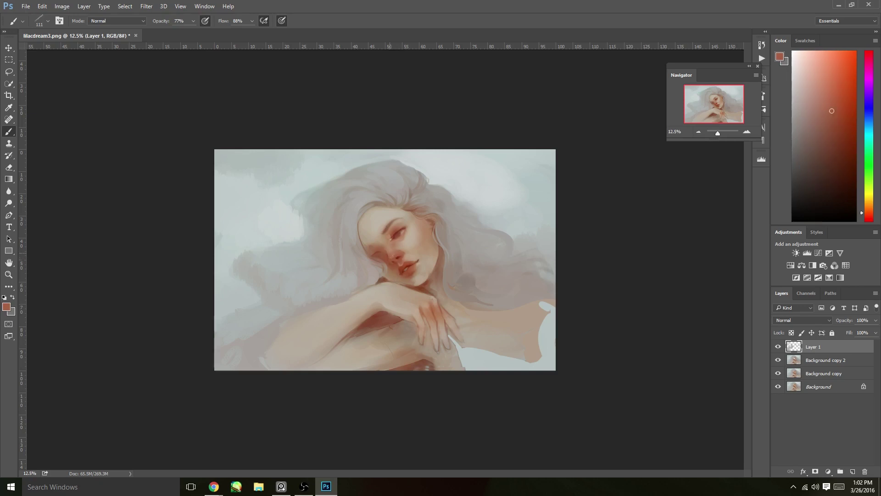
# Step: Define the nose, the shadowed far eye and the lower forearm with sampled skin and dark red tones
pyautogui.keyDown('alt'); pyautogui.click(406, 253); pyautogui.keyUp('alt')
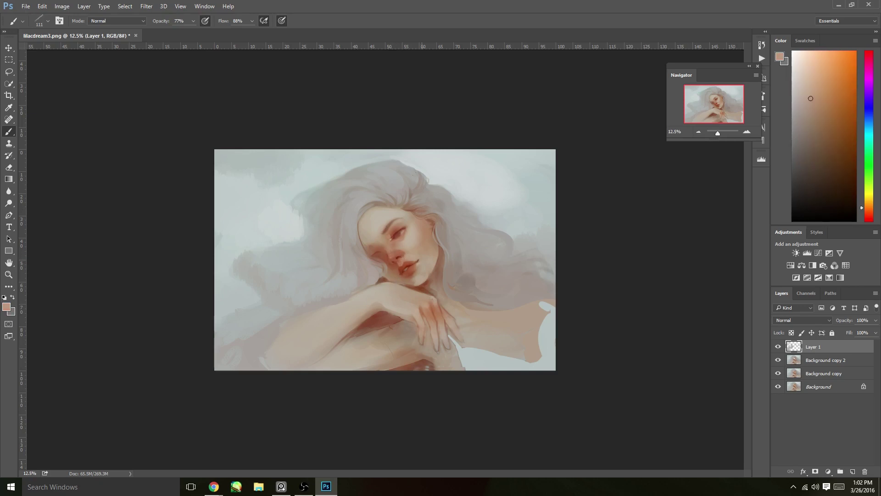
pyautogui.keyDown('alt'); pyautogui.click(394, 344); pyautogui.keyUp('alt')
pyautogui.keyDown('alt'); pyautogui.click(393, 344); pyautogui.keyUp('alt')
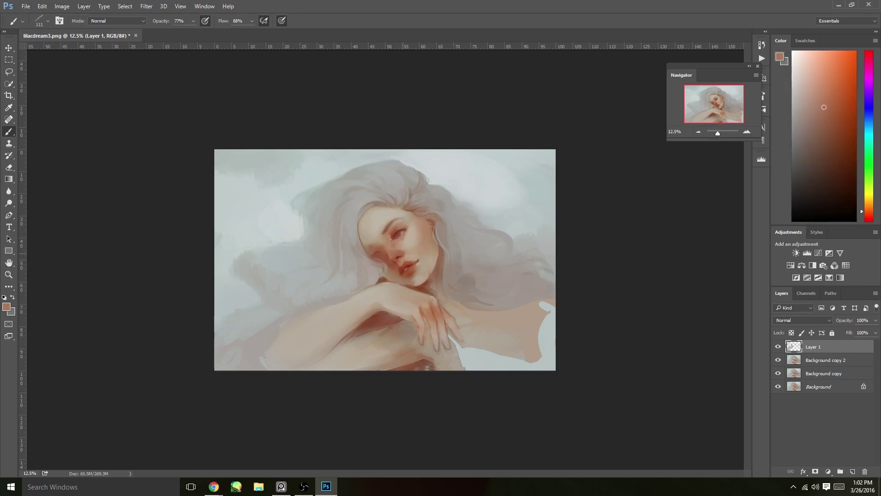
pyautogui.keyDown('alt'); pyautogui.click(398, 259); pyautogui.keyUp('alt')
pyautogui.keyDown('alt'); pyautogui.click(398, 267); pyautogui.keyUp('alt')
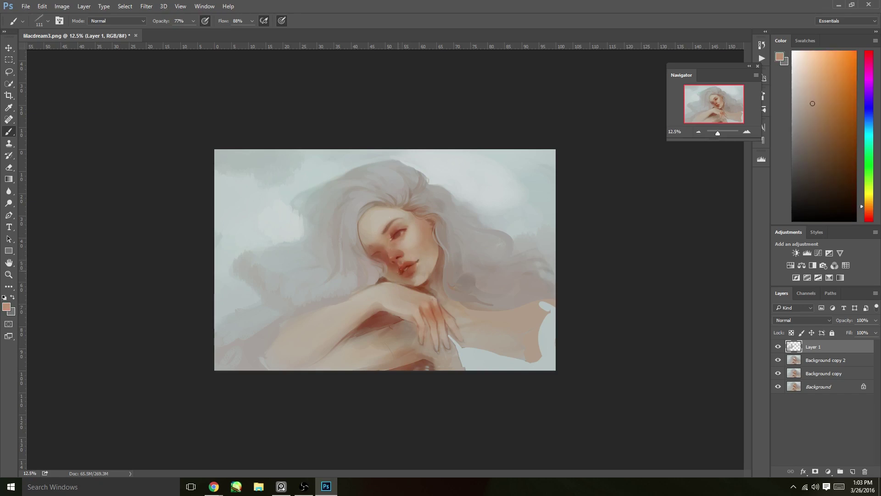
pyautogui.keyDown('alt'); pyautogui.click(377, 253); pyautogui.keyUp('alt')
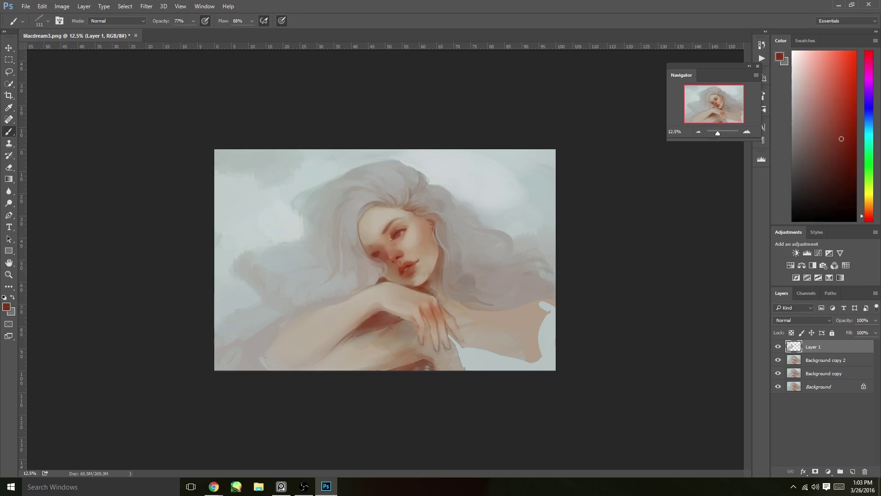
# Step: Rework the wrist and skin edge below the fingers with sampled brown and skin tones
pyautogui.keyDown('alt'); pyautogui.click(443, 301); pyautogui.keyUp('alt')
pyautogui.keyDown('alt'); pyautogui.click(452, 356); pyautogui.keyUp('alt')
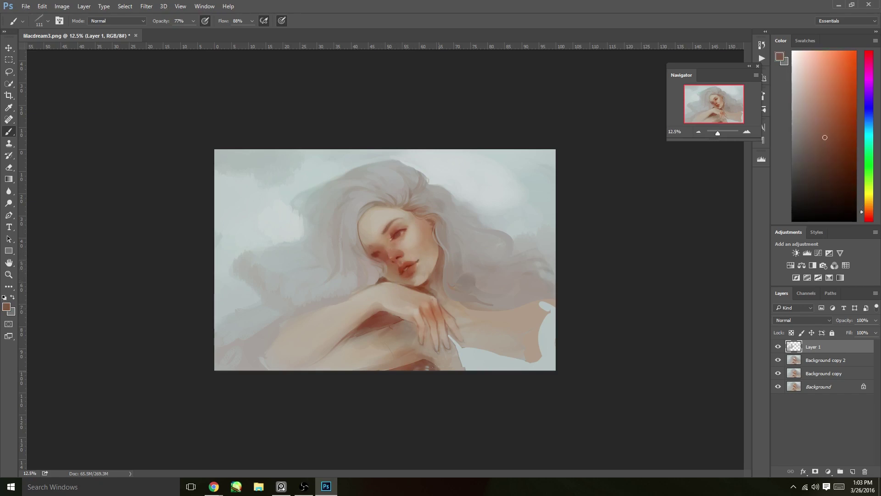
pyautogui.keyDown('alt'); pyautogui.click(451, 354); pyautogui.keyUp('alt')
pyautogui.moveTo(450, 354)
pyautogui.mouseDown()
pyautogui.moveTo(453, 370)
pyautogui.moveTo(460, 355)
pyautogui.mouseUp()
pyautogui.keyDown('alt'); pyautogui.click(459, 355); pyautogui.keyUp('alt')
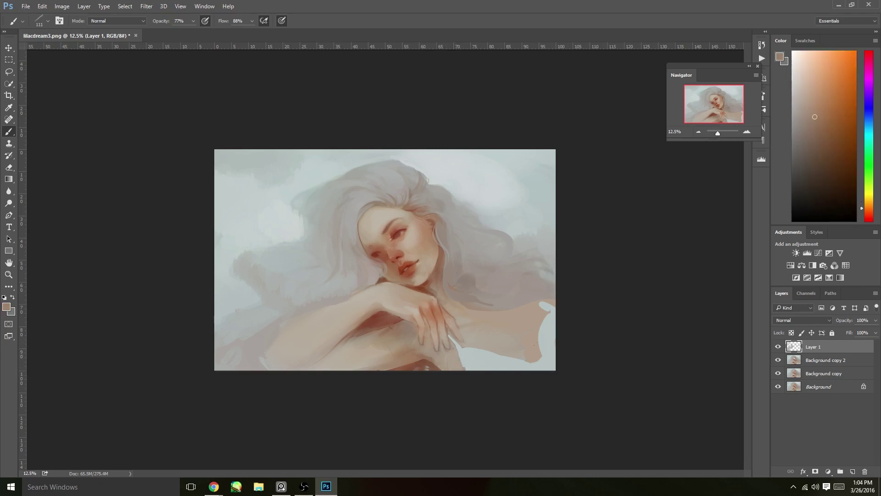
# Step: Reshape the white garment's neckline and strap against the chest and shoulder with sampled tones
pyautogui.keyDown('alt'); pyautogui.click(544, 325); pyautogui.keyUp('alt')
pyautogui.keyDown('alt'); pyautogui.click(535, 322); pyautogui.keyUp('alt')
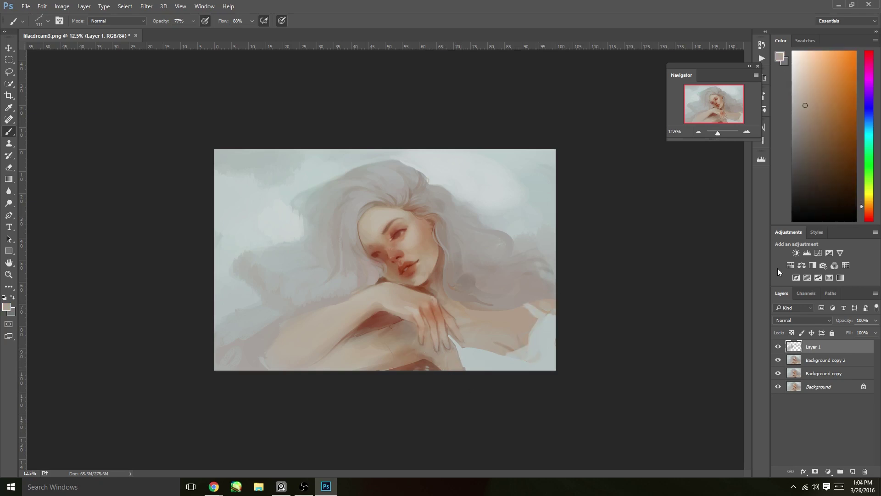
pyautogui.keyDown('alt'); pyautogui.click(537, 317); pyautogui.keyUp('alt')
# Step: Refine the near eye and lips with sampled reds, and the hair's outer edge with sampled pale grey
pyautogui.keyDown('alt'); pyautogui.click(397, 233); pyautogui.keyUp('alt')
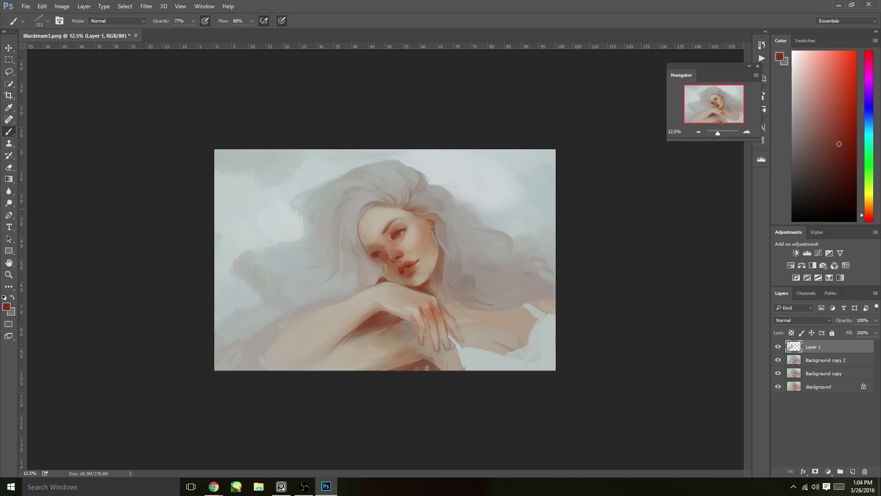
pyautogui.keyDown('alt'); pyautogui.click(410, 268); pyautogui.keyUp('alt')
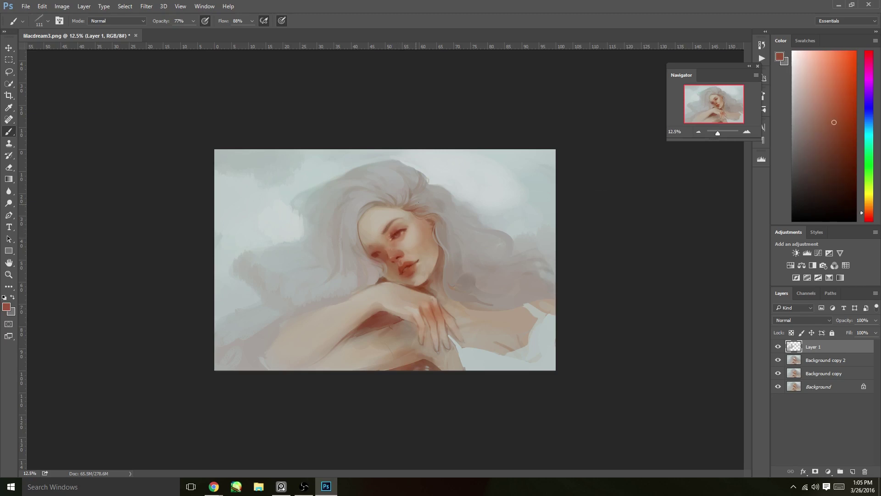
pyautogui.keyDown('alt'); pyautogui.click(296, 209); pyautogui.keyUp('alt')
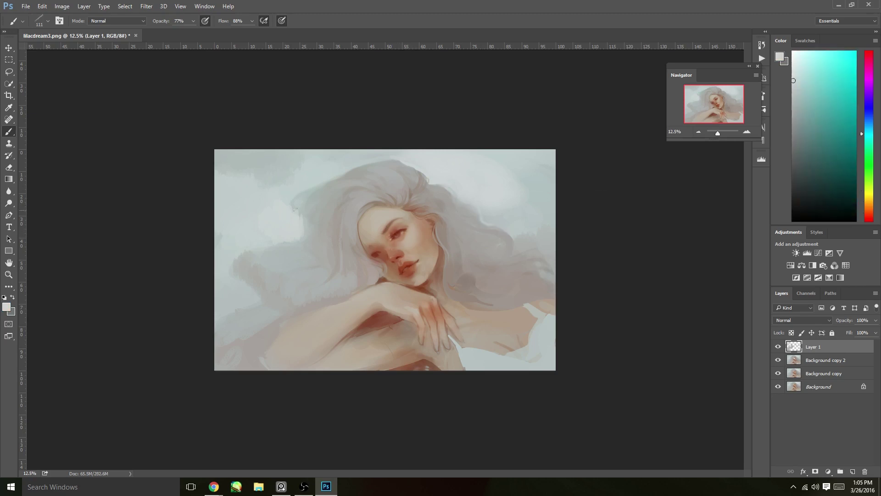
# Step: Save the layered painting as lilacdream3.psd
pyautogui.hotkey('ctrl', 'shift', 's')
pyautogui.press('Return')
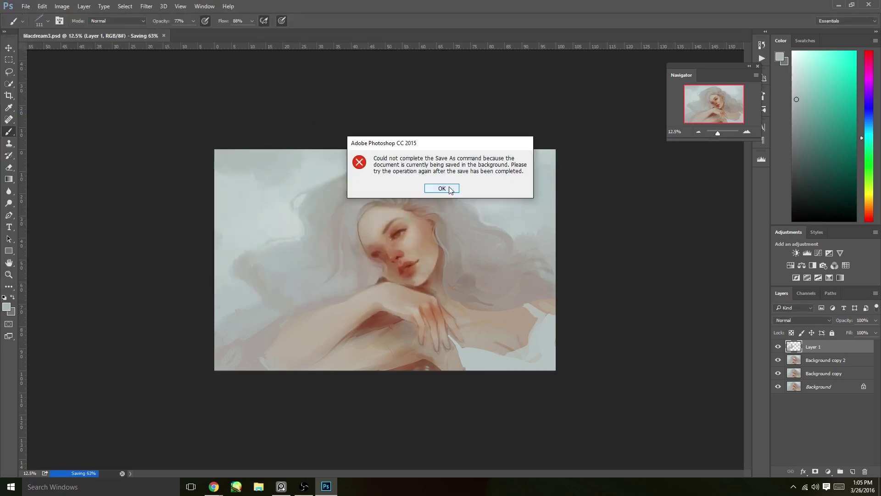
pyautogui.press('Return')
pyautogui.hotkey('ctrl', 'shift', 's')
pyautogui.moveTo(90, 201); pyautogui.dragTo(97, 200)
pyautogui.press('Escape')
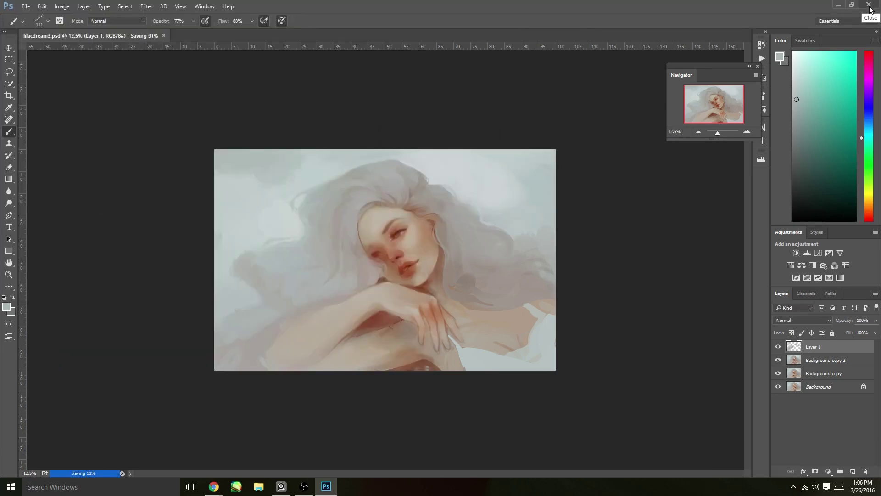
pyautogui.hotkey('alt', 'Tab')
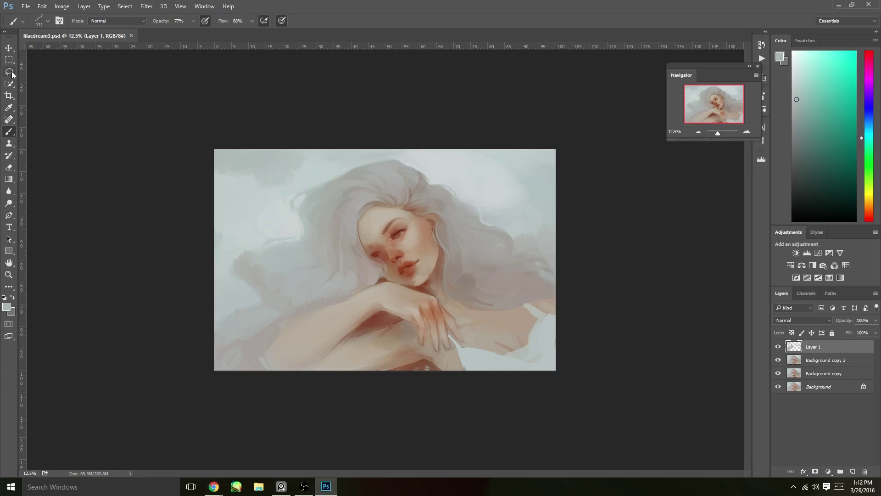
# Step: Soften the cloudy background and the hair's outer edges with a large soft round brush in sampled pale grey tones
pyautogui.click(48, 21)
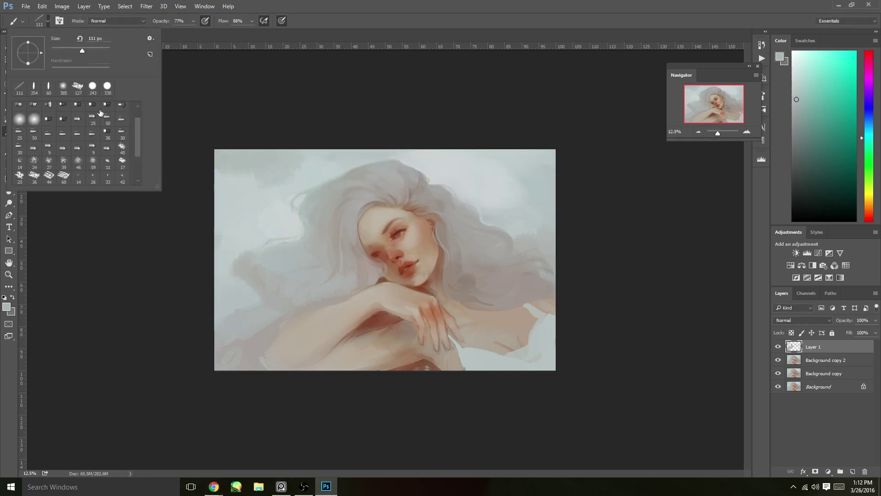
pyautogui.click(34, 119)
pyautogui.click(206, 73)
pyautogui.keyDown('alt'); pyautogui.click(272, 274); pyautogui.keyUp('alt')
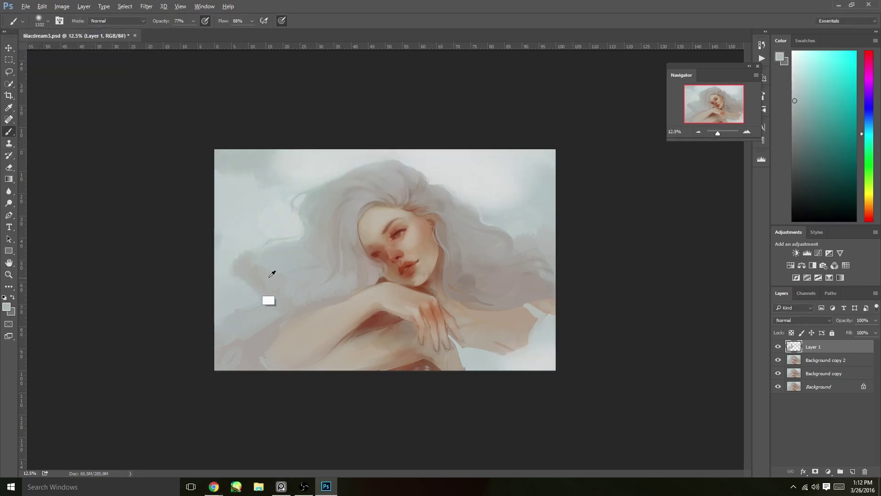
pyautogui.keyDown('alt'); pyautogui.click(498, 228); pyautogui.keyUp('alt')
pyautogui.keyDown('alt'); pyautogui.click(460, 173); pyautogui.keyUp('alt')
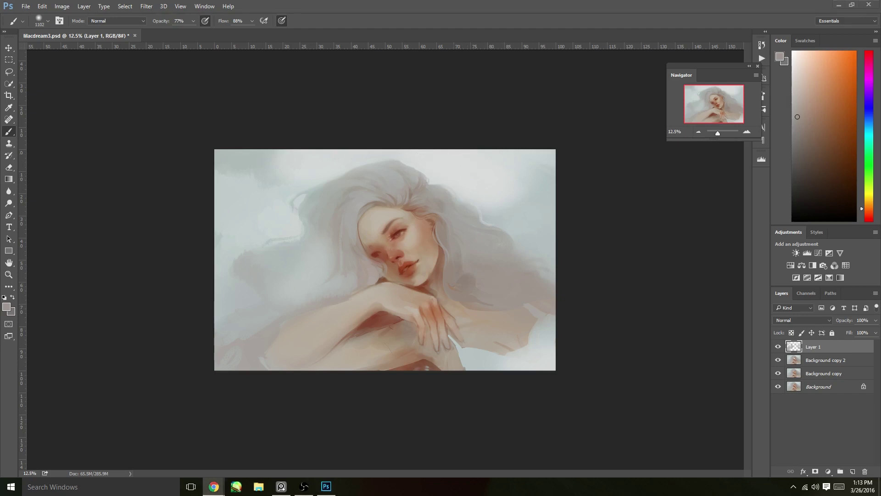
# Step: Add a new layer and refine the near eye with a small soft brush in sampled red-brown and skin tones
pyautogui.keyDown('alt'); pyautogui.click(374, 223); pyautogui.keyUp('alt')
pyautogui.hotkey('ctrl', 'shift', 'alt', 'n')
pyautogui.click(48, 20)
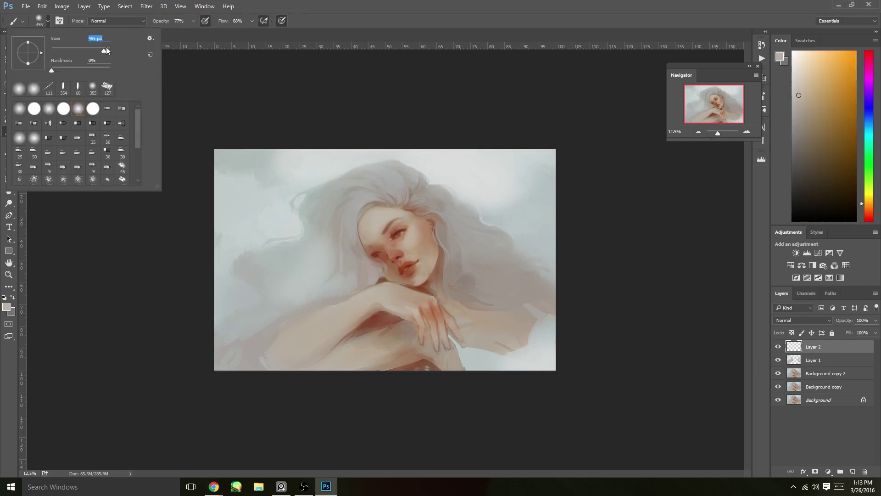
pyautogui.press('Return')
pyautogui.hotkey('ctrl', '+')
pyautogui.hotkey('ctrl', '+')
pyautogui.hotkey('ctrl', '+')
pyautogui.click(48, 21)
pyautogui.keyDown('alt'); pyautogui.click(431, 186); pyautogui.keyUp('alt')
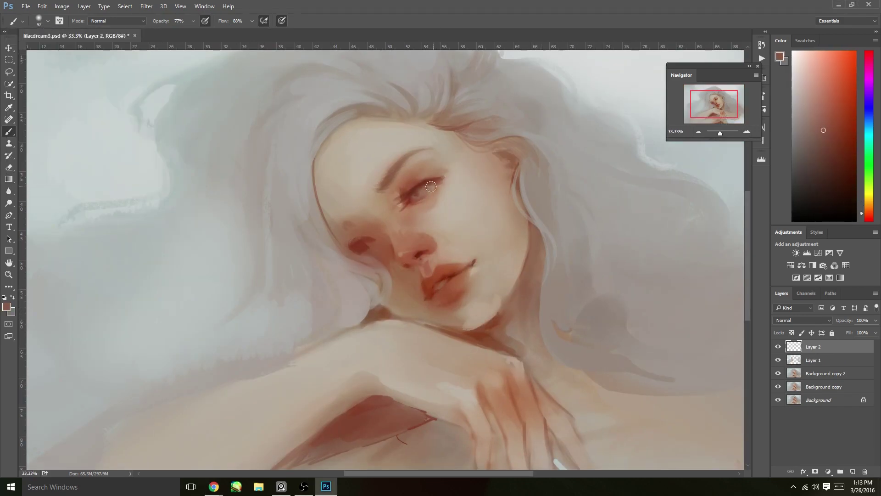
pyautogui.keyDown('alt'); pyautogui.click(431, 187); pyautogui.keyUp('alt')
pyautogui.keyDown('alt'); pyautogui.click(411, 197); pyautogui.keyUp('alt')
pyautogui.keyDown('alt'); pyautogui.click(438, 206); pyautogui.keyUp('alt')
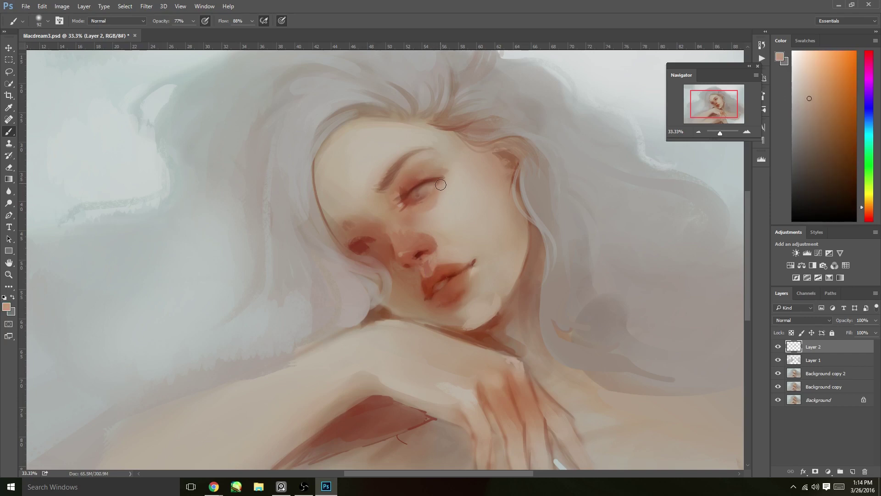
pyautogui.keyDown('alt'); pyautogui.click(438, 185); pyautogui.keyUp('alt')
# Step: Blend the nose, lips and chin with a 202 px soft brush in sampled red and skin tones
pyautogui.click(48, 21)
pyautogui.write('202')
pyautogui.press('Return')
pyautogui.keyDown('alt'); pyautogui.click(403, 251); pyautogui.keyUp('alt')
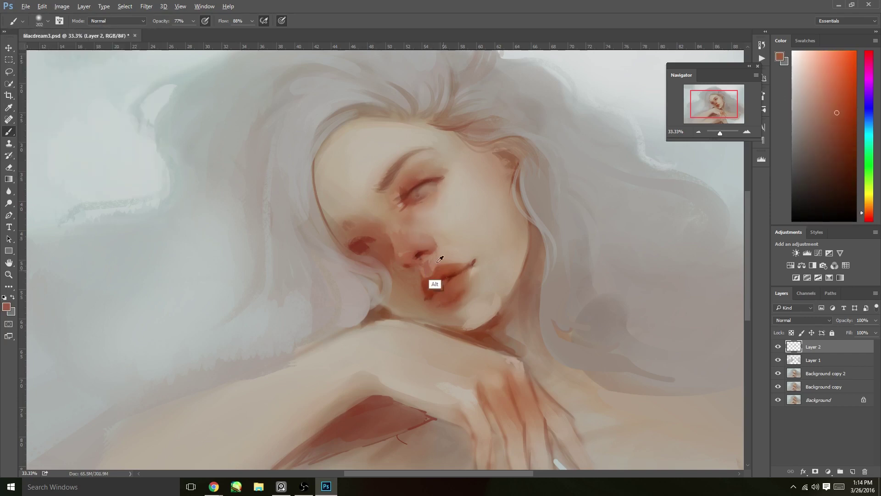
pyautogui.keyDown('alt'); pyautogui.click(420, 265); pyautogui.keyUp('alt')
pyautogui.keyDown('alt'); pyautogui.click(476, 310); pyautogui.keyUp('alt')
pyautogui.keyDown('alt'); pyautogui.click(473, 310); pyautogui.keyUp('alt')
# Step: Smooth the skin around the near eye and brow with sampled tones, and soften the cheek with a 600 px brush
pyautogui.keyDown('alt'); pyautogui.click(443, 163); pyautogui.keyUp('alt')
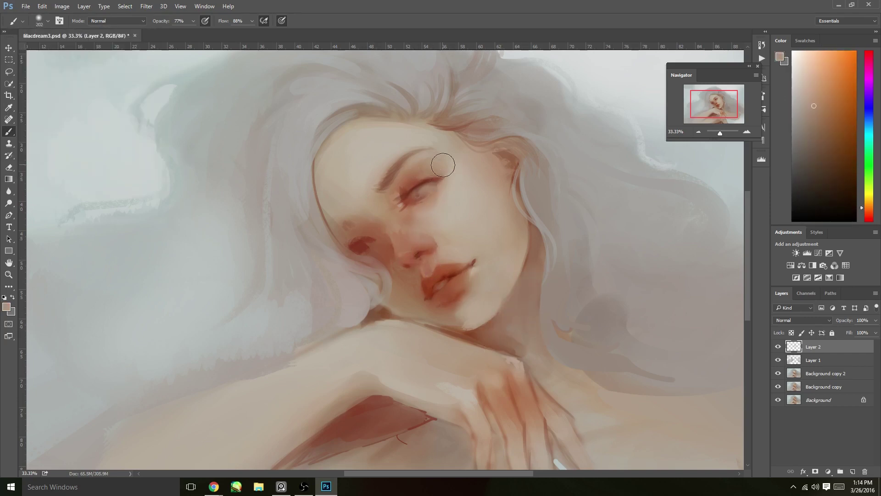
pyautogui.keyDown('alt'); pyautogui.click(404, 203); pyautogui.keyUp('alt')
pyautogui.keyDown('alt'); pyautogui.click(404, 196); pyautogui.keyUp('alt')
pyautogui.keyDown('alt'); pyautogui.click(431, 154); pyautogui.keyUp('alt')
pyautogui.press(']')
pyautogui.press(']')
pyautogui.press(']')
pyautogui.press(']')
pyautogui.press(']')
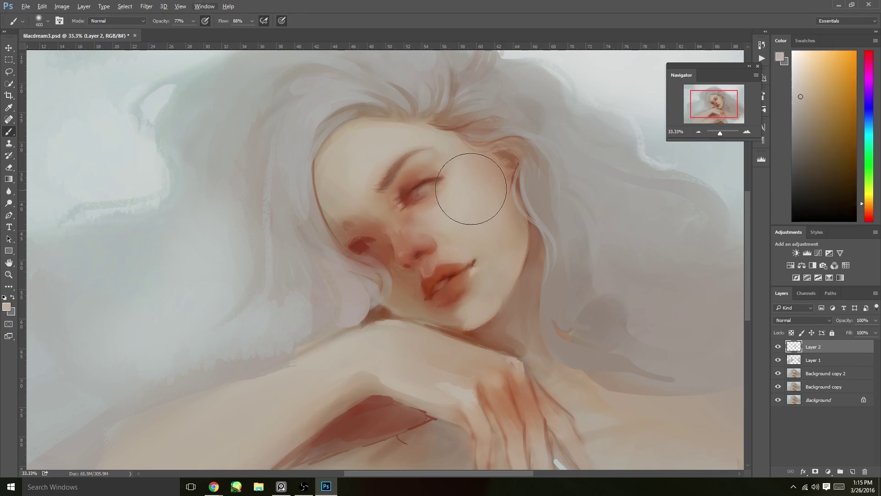
pyautogui.scroll(-1, 373, 288)
# Step: Touch up the near eye and nose with sampled dark red, pale highlight and warm skin tones
pyautogui.keyDown('alt'); pyautogui.click(378, 249); pyautogui.keyUp('alt')
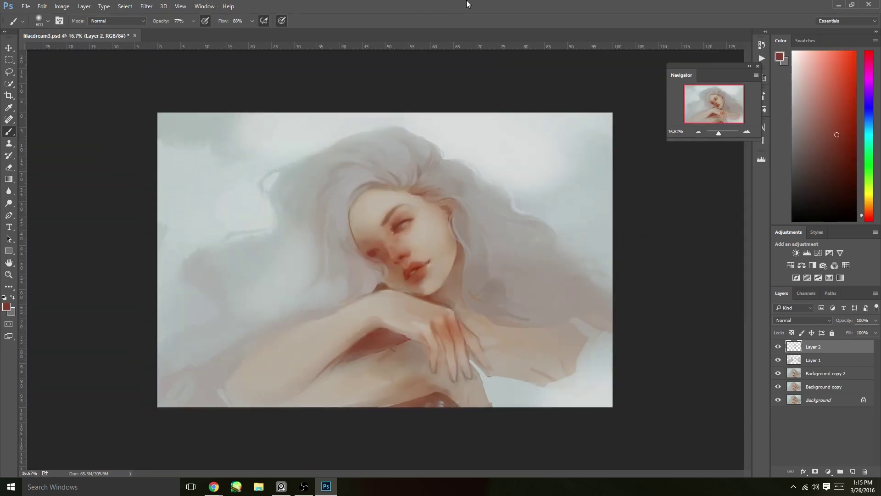
pyautogui.keyDown('alt'); pyautogui.click(238, 123); pyautogui.keyUp('alt')
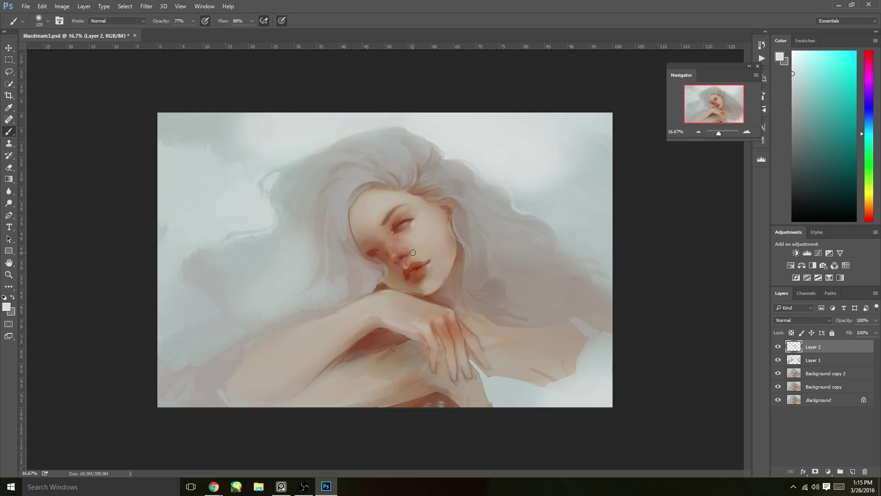
pyautogui.click(47, 20)
pyautogui.click(409, 239)
pyautogui.keyDown('alt'); pyautogui.click(404, 257); pyautogui.keyUp('alt')
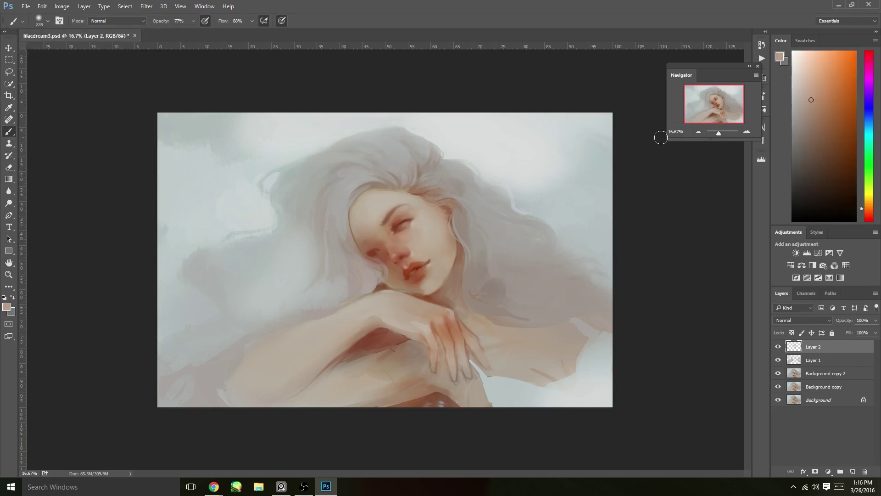
# Step: Lasso the hair mass beside the face and above the arm, fill it with soft sampled grey and brown tones, and deselect
pyautogui.click(9, 71)
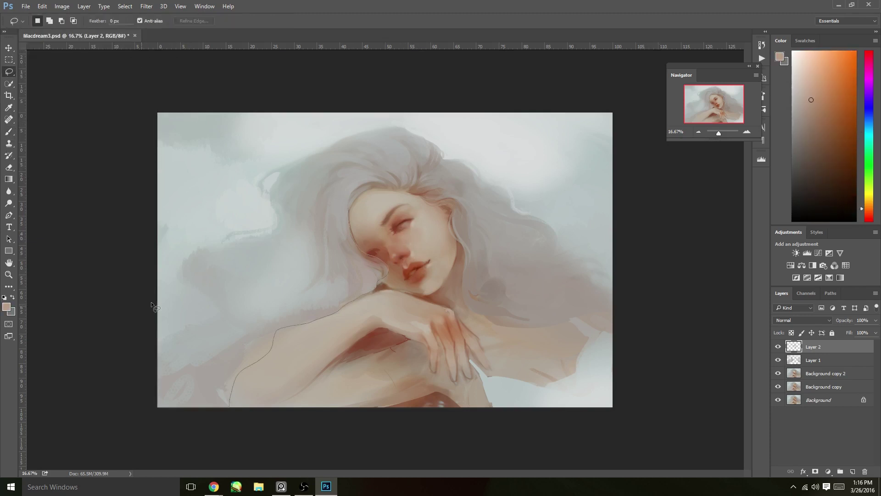
pyautogui.moveTo(388, 182); pyautogui.dragTo(388, 182)
pyautogui.press('b')
pyautogui.click(48, 21)
pyautogui.press('Return')
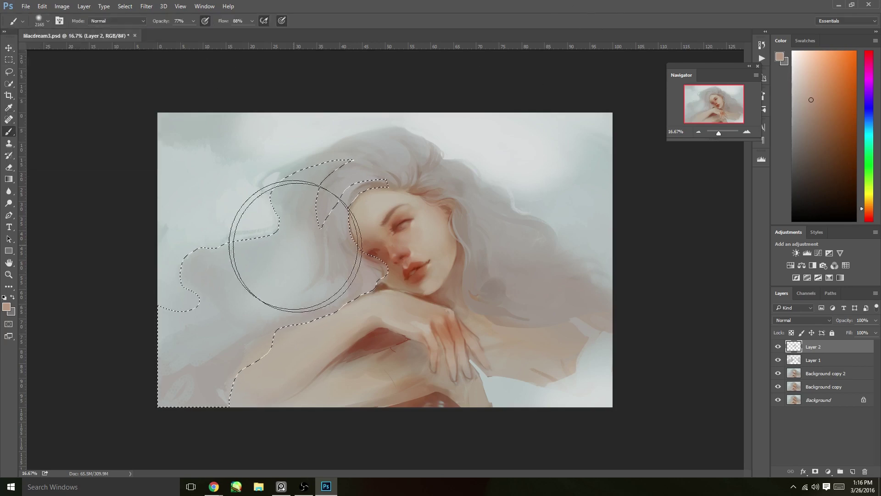
pyautogui.keyDown('alt'); pyautogui.click(232, 262); pyautogui.keyUp('alt')
pyautogui.keyDown('alt'); pyautogui.click(262, 362); pyautogui.keyUp('alt')
pyautogui.moveTo(262, 362)
pyautogui.mouseDown()
pyautogui.moveTo(172, 397)
pyautogui.moveTo(148, 364)
pyautogui.mouseUp()
pyautogui.hotkey('ctrl', 'd')
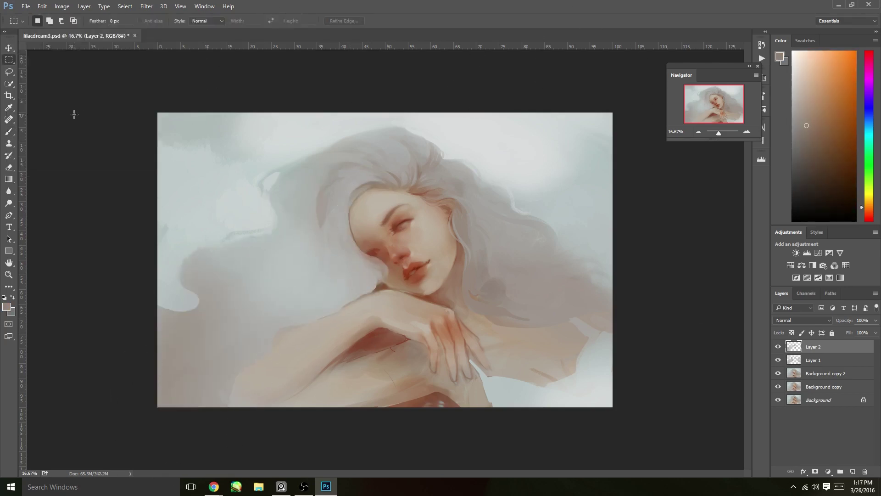
# Step: Lasso the background beyond the hair behind her neck, brighten it with a sampled near-white tone, and deselect
pyautogui.press('l')
pyautogui.moveTo(483, 182)
pyautogui.mouseDown()
pyautogui.moveTo(613, 117)
pyautogui.moveTo(464, 112)
pyautogui.mouseUp()
pyautogui.press('b')
pyautogui.keyDown('alt'); pyautogui.click(574, 147); pyautogui.keyUp('alt')
pyautogui.moveTo(573, 229); pyautogui.dragTo(535, 197)
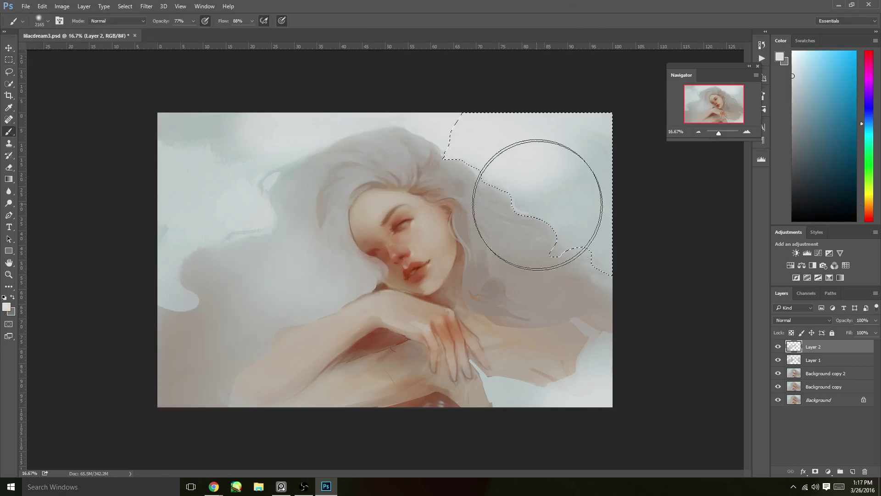
pyautogui.hotkey('ctrl', 'd')
# Step: Lasso the white garment, paint it with a clean sampled near-white tone, and deselect
pyautogui.press('l')
pyautogui.press('b')
pyautogui.keyDown('alt'); pyautogui.click(159, 119); pyautogui.keyUp('alt')
pyautogui.press('l')
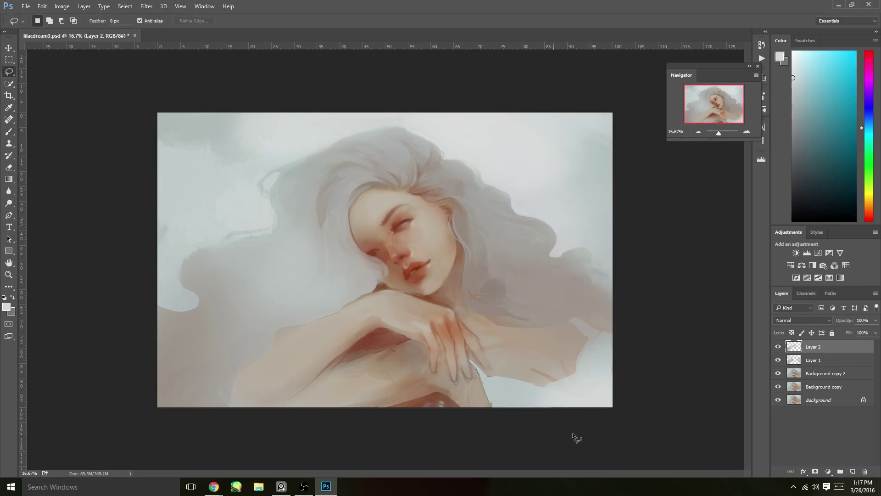
pyautogui.moveTo(575, 367); pyautogui.dragTo(489, 411)
pyautogui.press('b')
pyautogui.keyDown('alt'); pyautogui.click(386, 146); pyautogui.keyUp('alt')
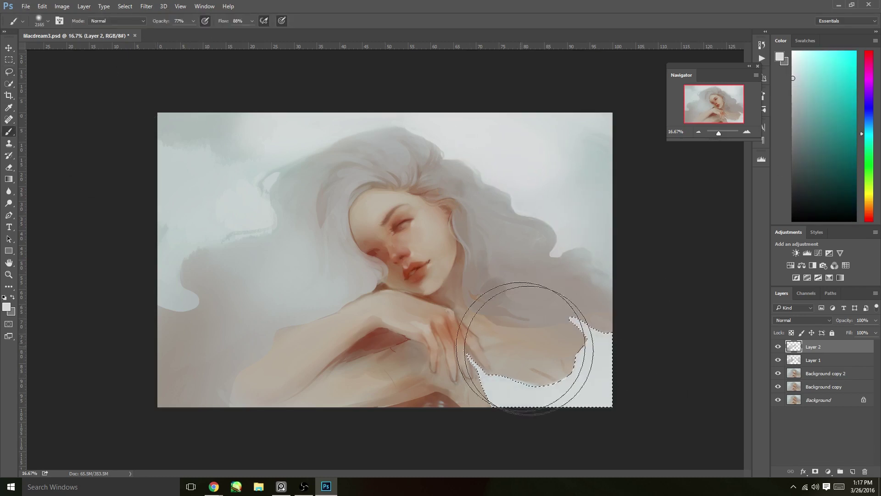
pyautogui.press('l')
pyautogui.hotkey('ctrl', 'd')
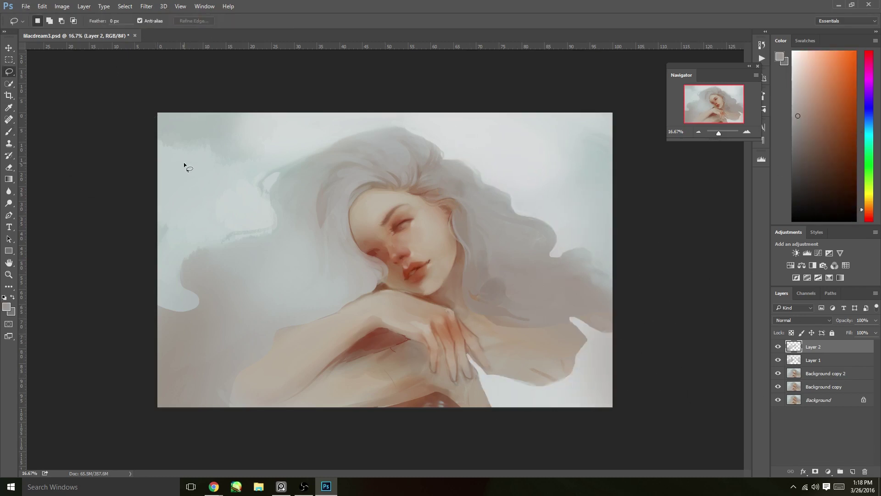
pyautogui.click(698, 133)
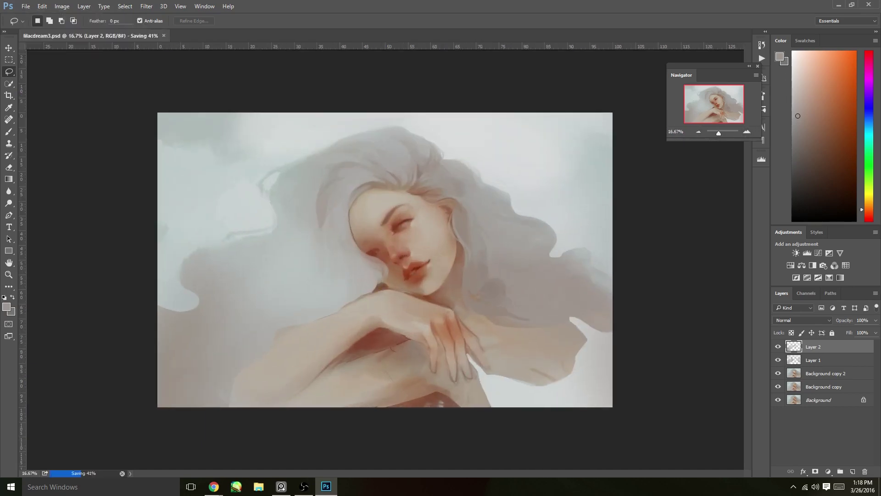
# Step: Add a Levels adjustment layer, set the green channel's shadow input to 16 and the blue's to 10, and adjust the overall midtones
pyautogui.click(84, 6)
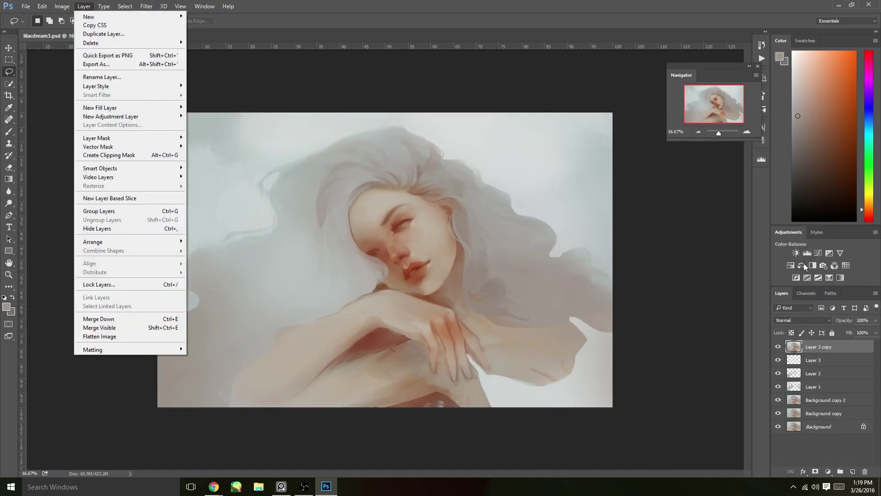
pyautogui.click(205, 119)
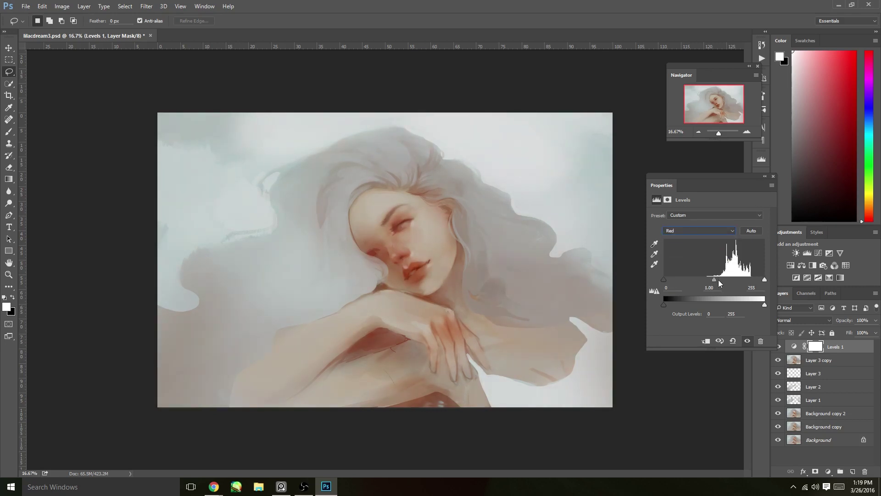
pyautogui.hotkey('alt', '4')
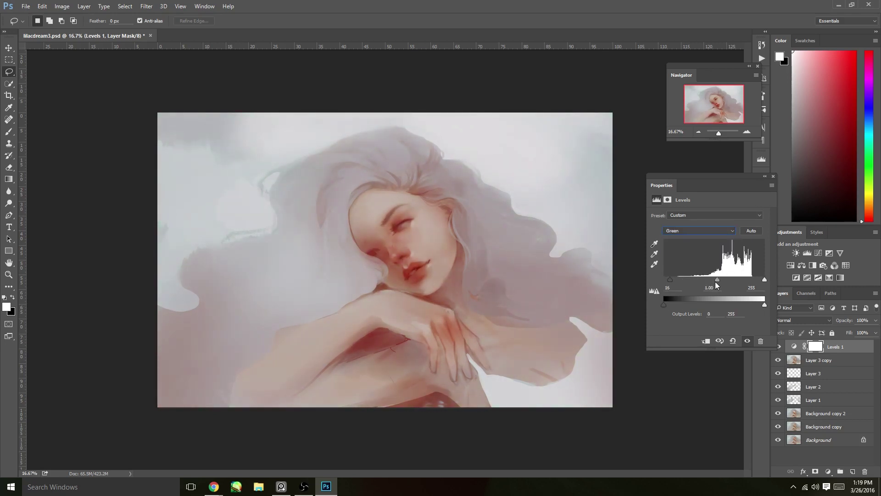
pyautogui.hotkey('alt', '5')
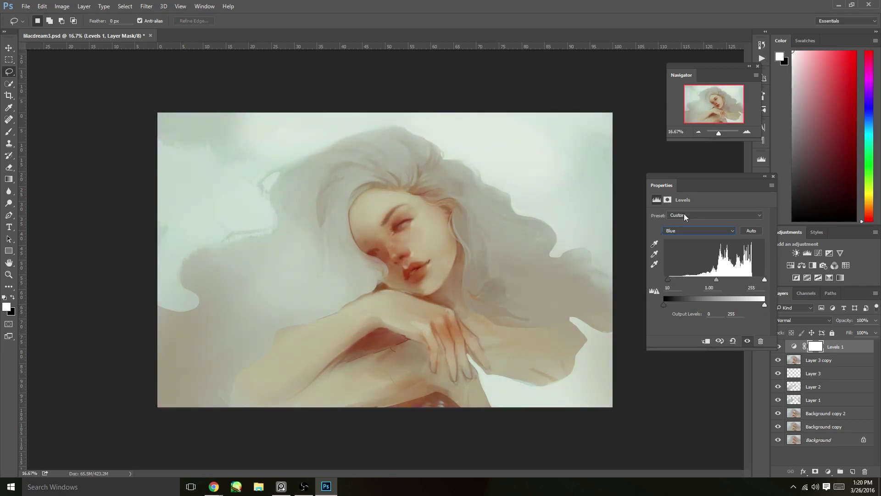
pyautogui.hotkey('alt', '2')
pyautogui.moveTo(716, 280); pyautogui.dragTo(714, 280)
# Step: Add a new layer above the Levels adjustment and lasso the skin areas of the face, arms and chest
pyautogui.hotkey('ctrl', 'shift', 'alt', 'n')
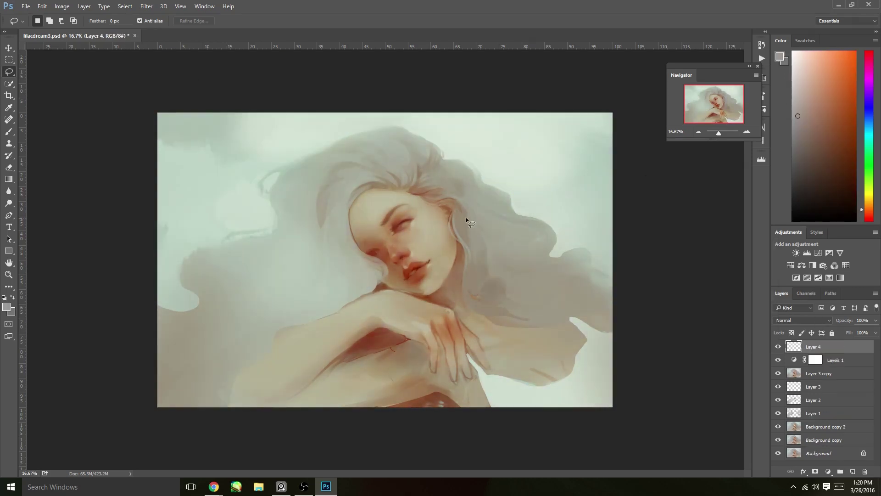
pyautogui.press('b')
pyautogui.click(10, 70)
pyautogui.moveTo(478, 376); pyautogui.dragTo(488, 419)
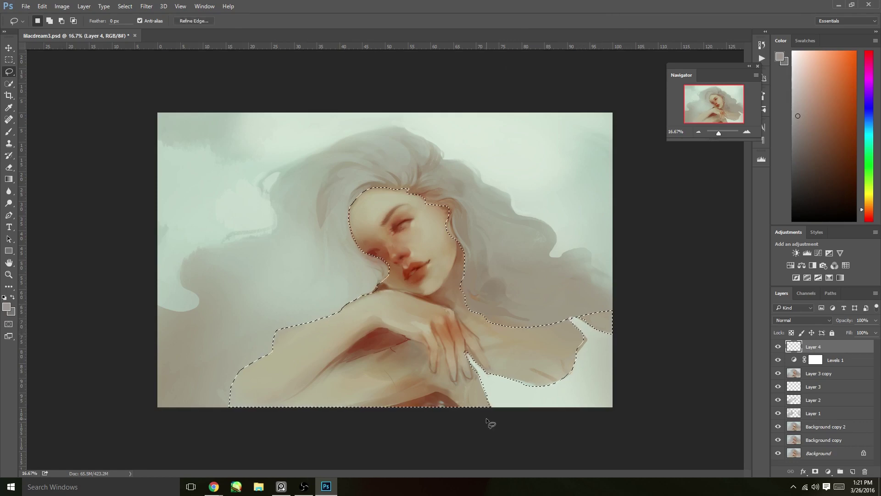
# Step: Set the new layer to Overlay and tint the selected skin's edges with soft muted magenta and red strokes
pyautogui.press('b')
pyautogui.hotkey('shift', 'alt', 'o')
pyautogui.click(829, 130)
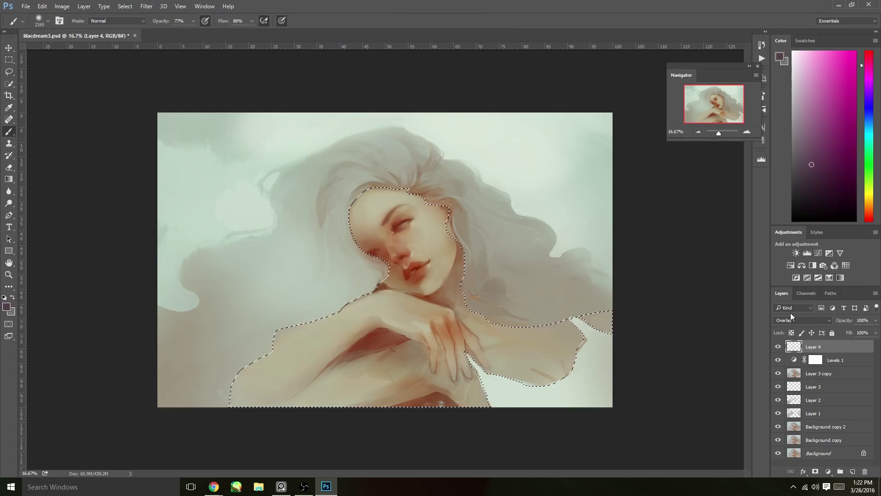
pyautogui.moveTo(371, 147)
pyautogui.mouseDown()
pyautogui.moveTo(297, 263)
pyautogui.moveTo(173, 387)
pyautogui.moveTo(537, 405)
pyautogui.moveTo(584, 273)
pyautogui.moveTo(509, 262)
pyautogui.moveTo(327, 198)
pyautogui.moveTo(290, 131)
pyautogui.moveTo(323, 229)
pyautogui.mouseUp()
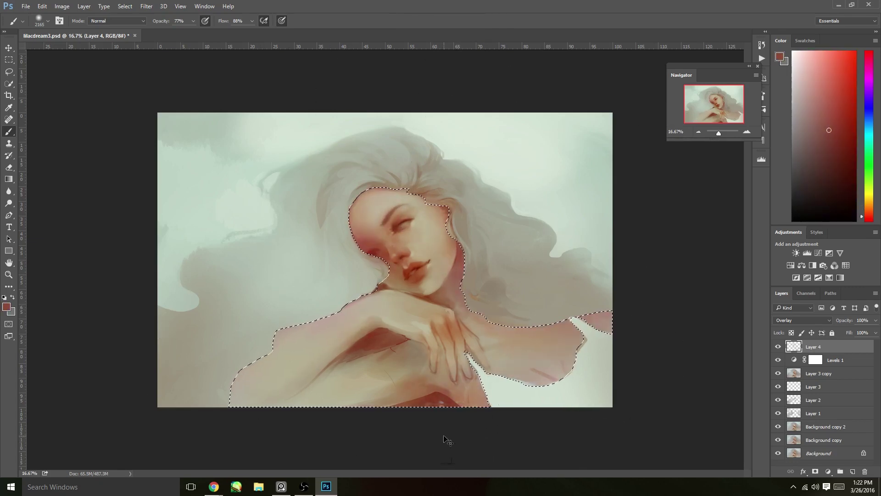
# Step: Add another new layer above the Overlay tint with the skin selection active, and open the editing commands
pyautogui.press('l')
pyautogui.hotkey('ctrl', 'shift', 'alt', 'n')
pyautogui.click(41, 6)
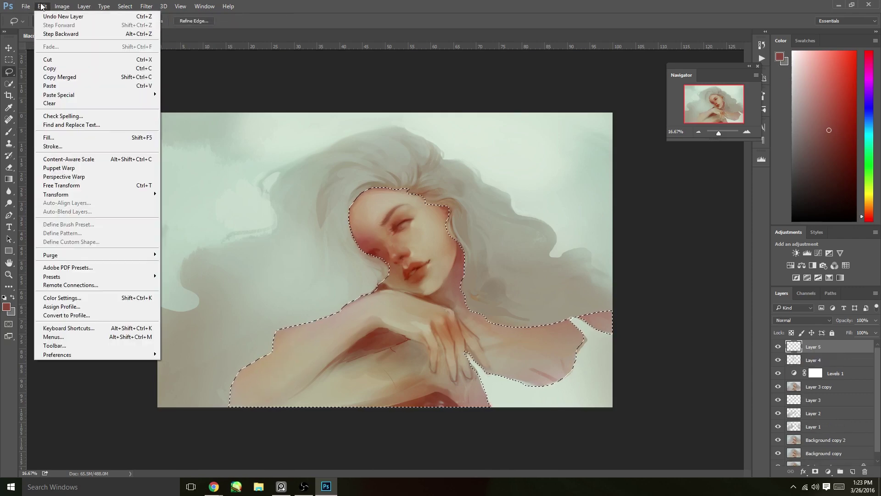
# Step: Invert the selection and brush a soft pale tone over the hair and background on Layer 5 in Color Dodge mode
pyautogui.press('Escape')
pyautogui.hotkey('ctrl', 'shift', 'i')
pyautogui.click(803, 320)
pyautogui.click(799, 204)
pyautogui.click(798, 98)
pyautogui.press('b')
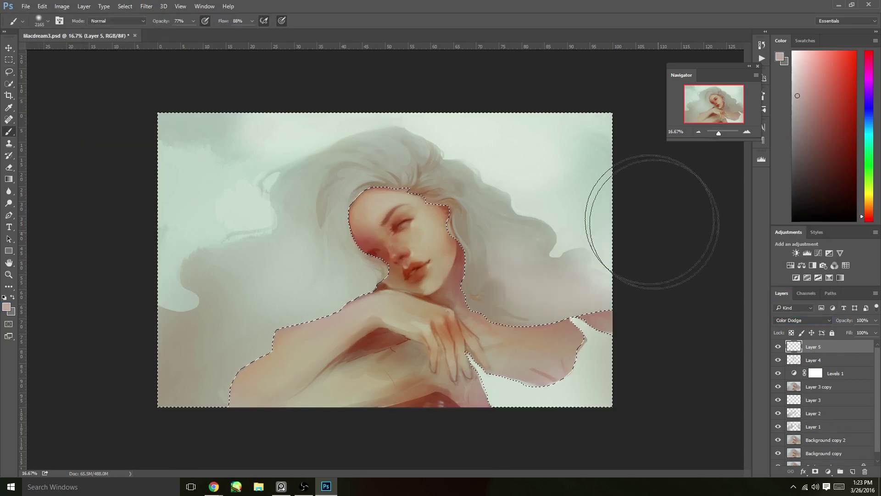
pyautogui.moveTo(639, 196)
pyautogui.mouseDown()
pyautogui.moveTo(177, 384)
pyautogui.moveTo(565, 374)
pyautogui.mouseUp()
# Step: Deselect, then set Layer 5 to Lighten with a 15% fill
pyautogui.press('l')
pyautogui.hotkey('ctrl', 'd')
pyautogui.click(802, 320)
pyautogui.click(801, 227)
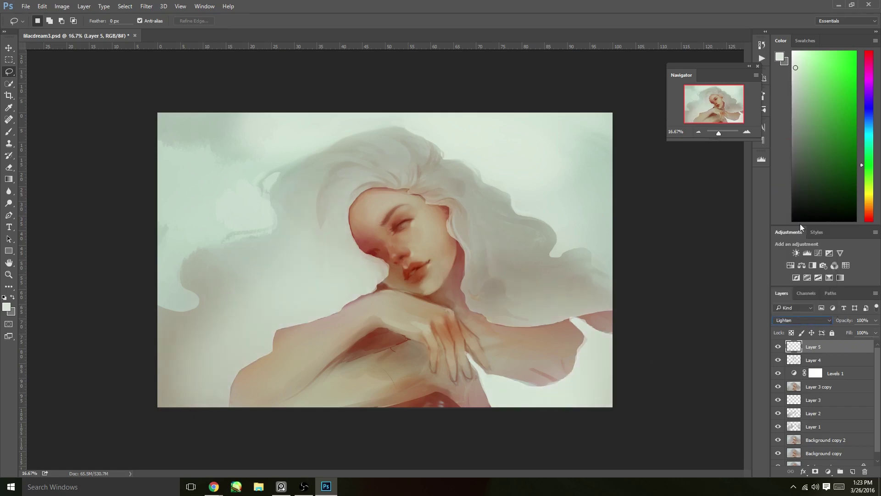
pyautogui.moveTo(876, 333); pyautogui.dragTo(842, 345)
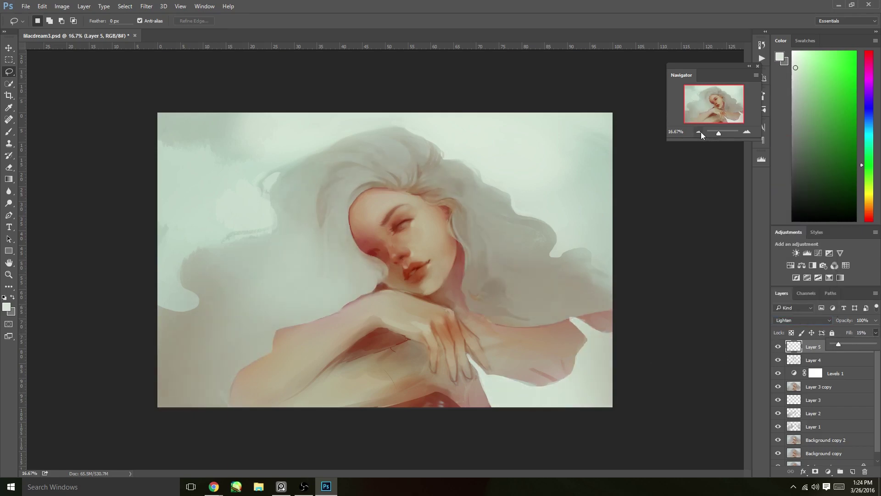
pyautogui.click(699, 133)
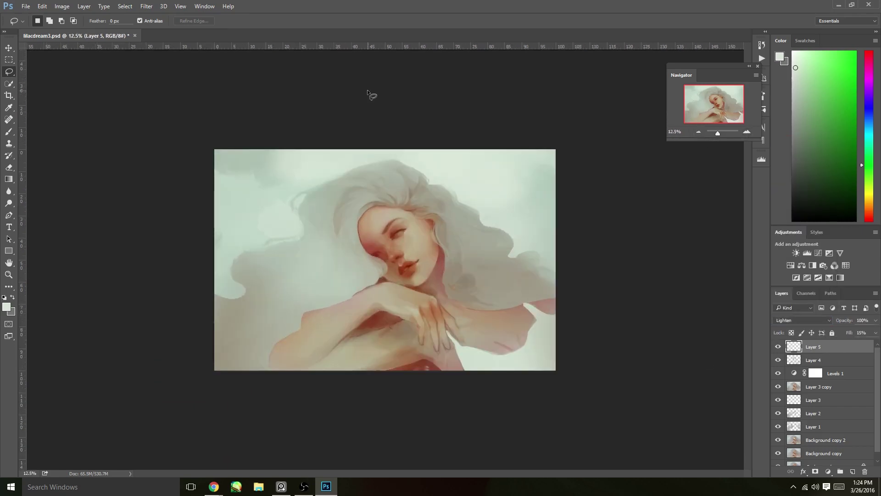
# Step: Lower the fill of the Overlay layer, Layer 4, to 59%
pyautogui.press('b')
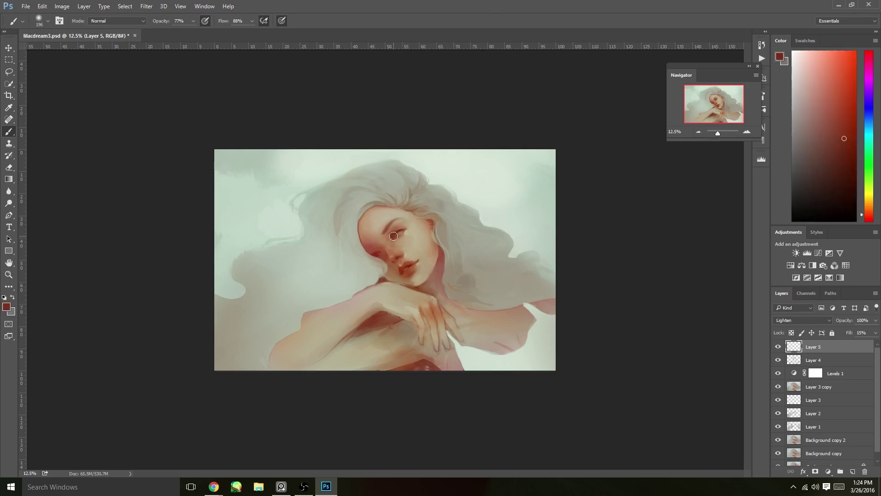
pyautogui.hotkey('alt', '[')
pyautogui.moveTo(863, 348); pyautogui.dragTo(860, 349)
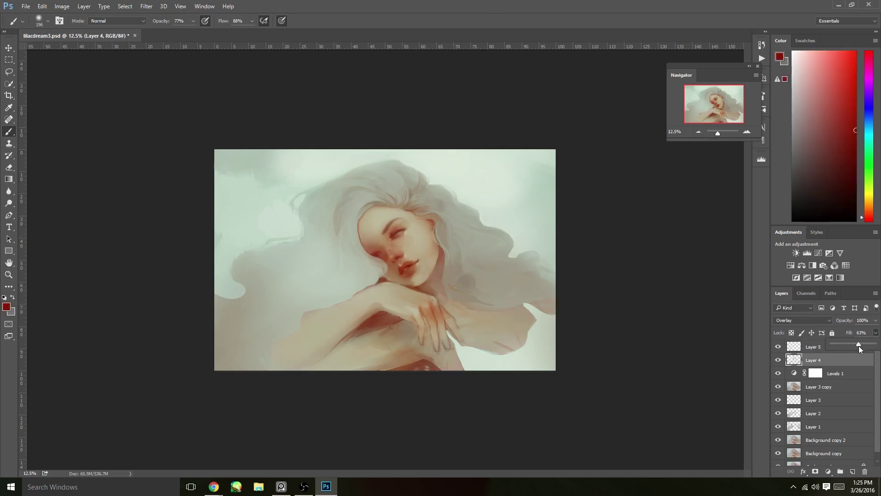
pyautogui.press('e')
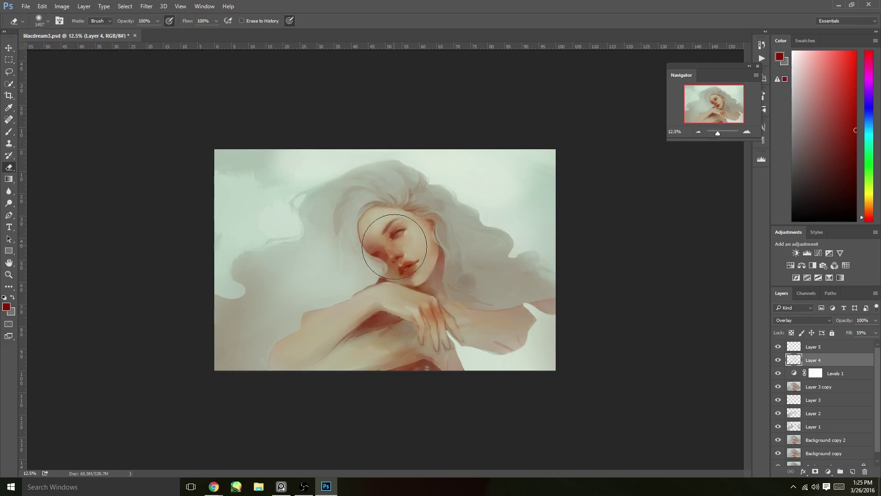
# Step: Add a new layer above Layer 5 and paint soft grey shading over the hair with a very large sampled-colour brush
pyautogui.hotkey('ctrl', 'shift', 'alt', 'n')
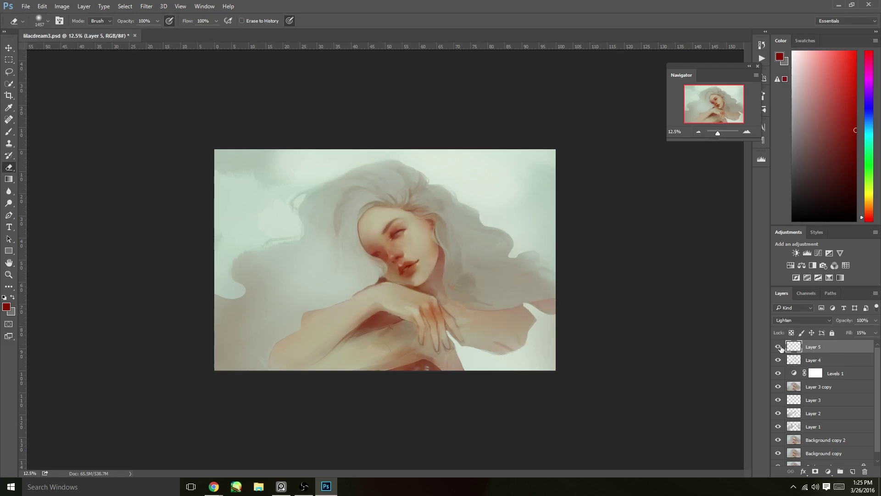
pyautogui.press('b')
pyautogui.rightClick(78, 59)
pyautogui.press('Return')
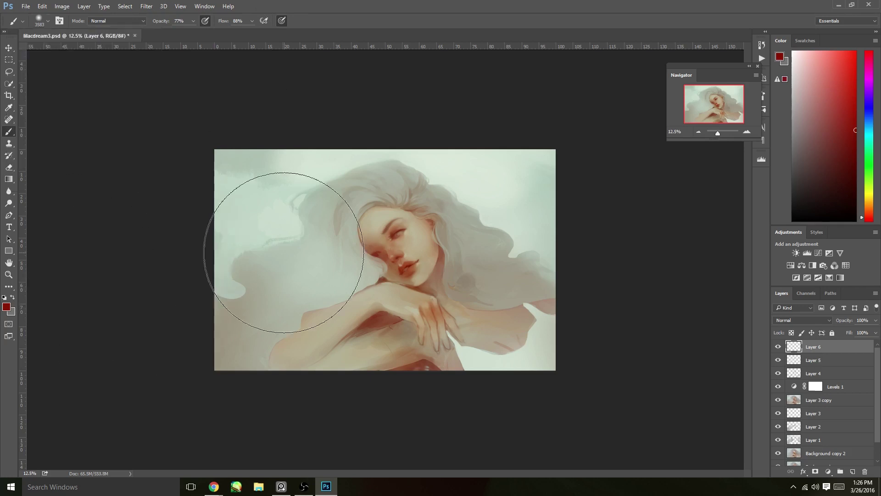
pyautogui.keyDown('alt'); pyautogui.click(299, 239); pyautogui.keyUp('alt')
pyautogui.moveTo(388, 220); pyautogui.dragTo(407, 202)
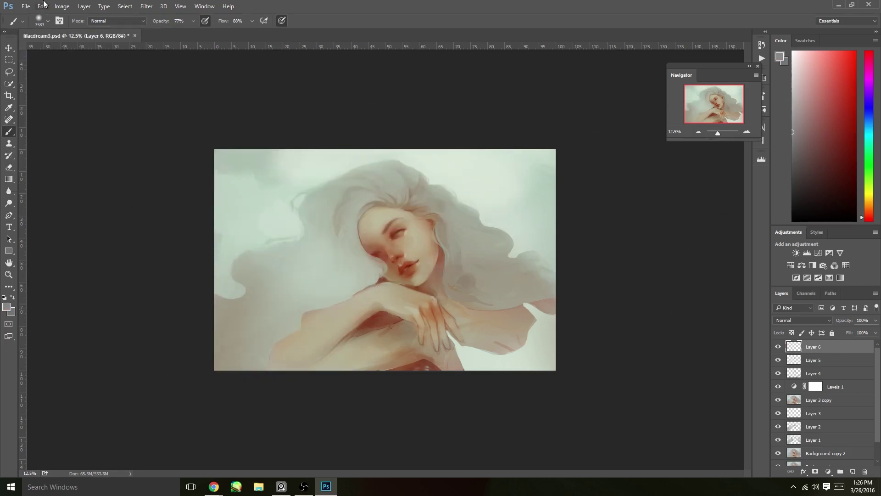
pyautogui.hotkey('shift', '5')
pyautogui.hotkey('shift', '6')
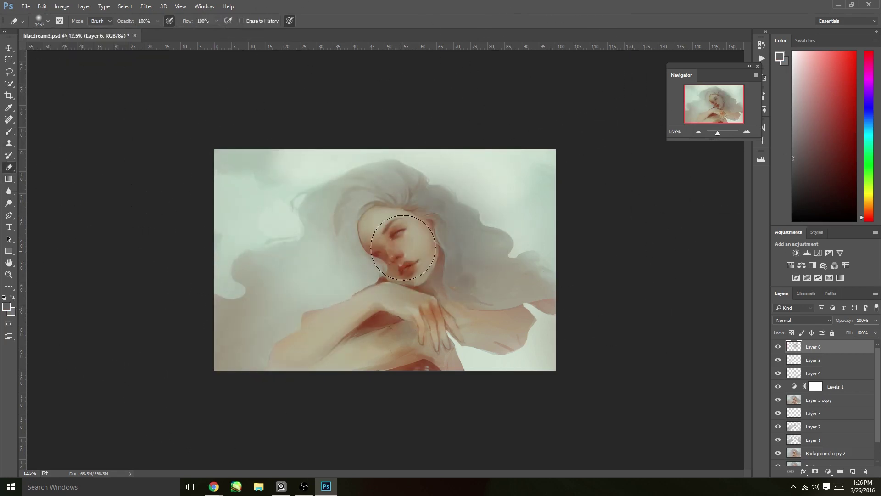
# Step: Add a new layer, fill it with dark purple, and step through its blend modes to Lighter Color
pyautogui.hotkey('ctrl', 'shift', 'alt', 'n')
pyautogui.press('g')
pyautogui.hotkey('alt', 'BackSpace')
pyautogui.press('Up')
pyautogui.press('Up')
pyautogui.press('Up')
pyautogui.press('Up')
pyautogui.press('Up')
pyautogui.press('Up')
pyautogui.press('Up')
pyautogui.press('Up')
pyautogui.press('Up')
pyautogui.press('Up')
pyautogui.press('Up')
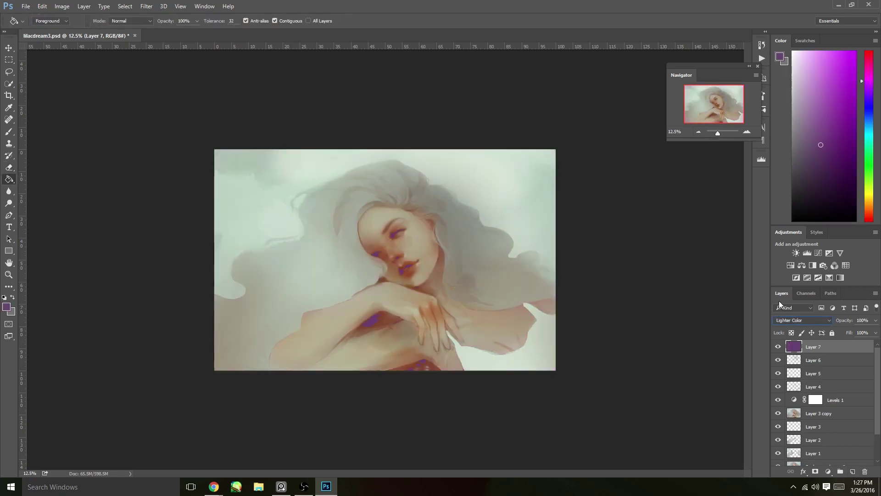
# Step: Refill Layer 7 with light purple and set it to Soft Light with a 67% fill
pyautogui.hotkey('alt', 'BackSpace')
pyautogui.keyDown('alt'); pyautogui.click(480, 272); pyautogui.keyUp('alt')
pyautogui.click(876, 332)
pyautogui.moveTo(876, 343); pyautogui.dragTo(852, 343)
# Step: Save the painting at its current state
pyautogui.hotkey('ctrl', '-')
pyautogui.hotkey('ctrl', '+')
pyautogui.hotkey('ctrl', '+')
pyautogui.hotkey('ctrl', 's')
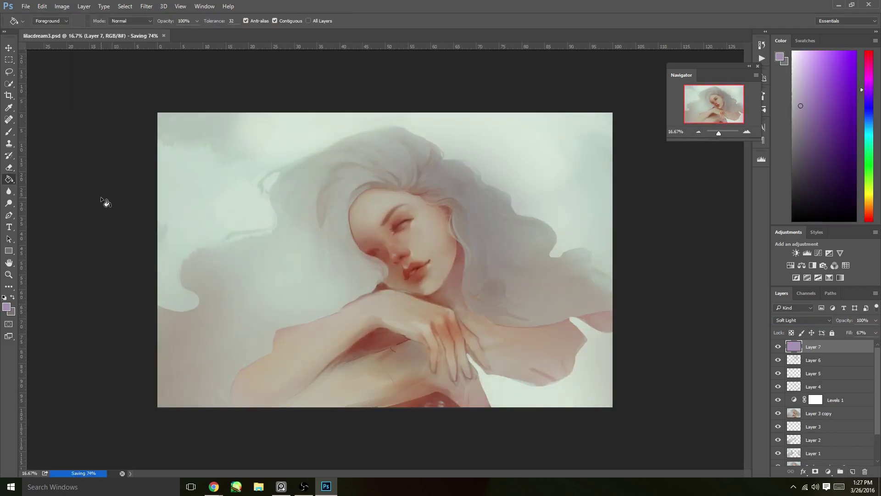
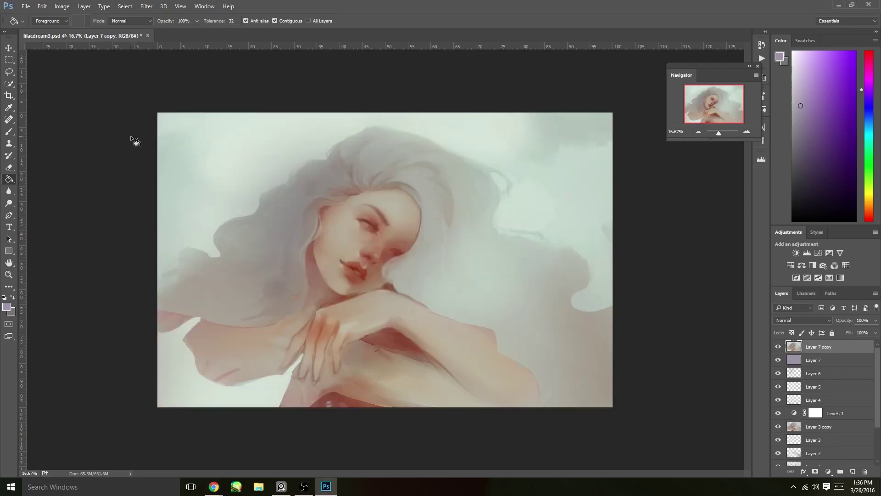
# Step: Lasso the hand on Layer 7 copy 2 and reposition it with Free Transform
pyautogui.press('l')
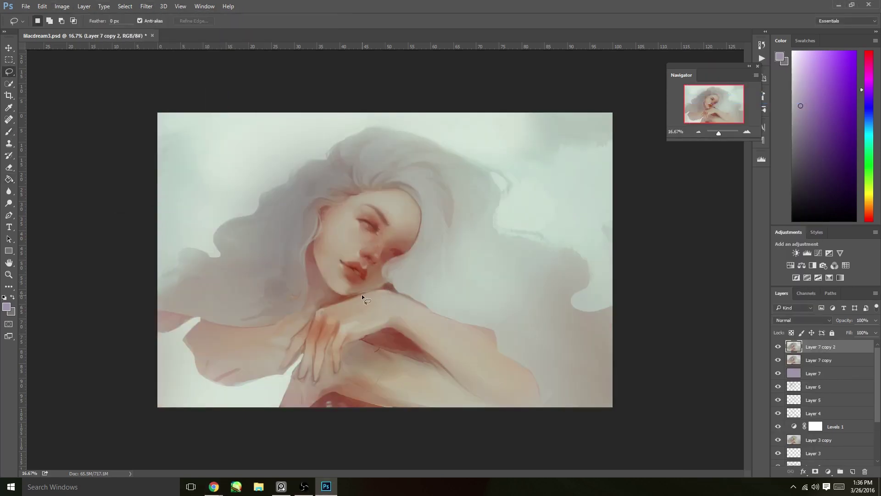
pyautogui.hotkey('ctrl', 't')
pyautogui.moveTo(316, 311); pyautogui.dragTo(331, 300)
pyautogui.click(399, 20)
# Step: Open the Liquify filter and reshape the forehead and hairline, enlarging the brush to 1300
pyautogui.click(146, 6)
pyautogui.click(159, 81)
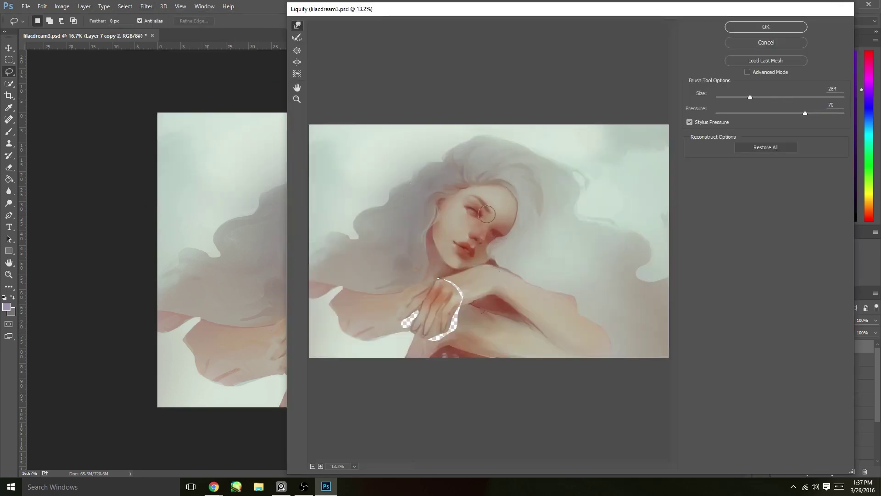
pyautogui.press(']')
pyautogui.press(']')
pyautogui.press(']')
pyautogui.press(']')
pyautogui.press(']')
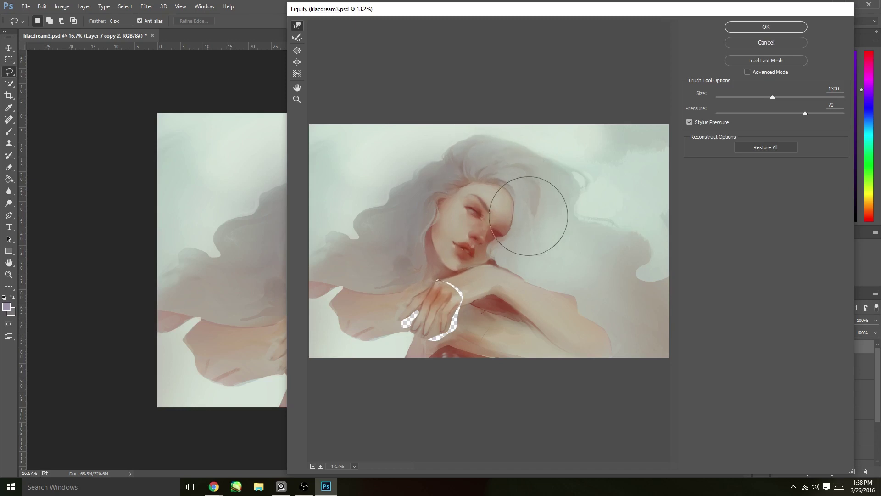
# Step: Push the hair and background shapes with a much larger Liquify brush and apply the filter
pyautogui.press(']')
pyautogui.press(']')
pyautogui.press(']')
pyautogui.press(']')
pyautogui.press(']')
pyautogui.moveTo(439, 99)
pyautogui.mouseDown()
pyautogui.moveTo(511, 96)
pyautogui.moveTo(384, 134)
pyautogui.moveTo(352, 169)
pyautogui.moveTo(629, 229)
pyautogui.moveTo(625, 252)
pyautogui.mouseUp()
pyautogui.press('Return')
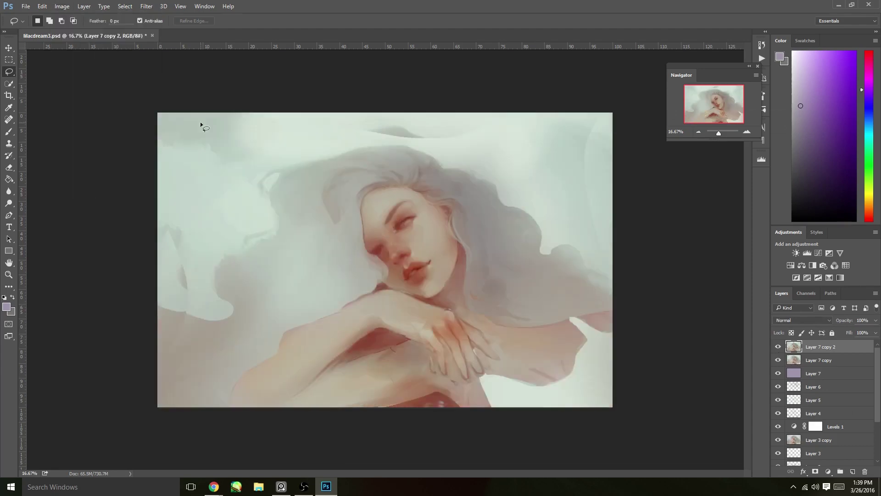
pyautogui.hotkey('ctrl', '-')
pyautogui.hotkey('ctrl', '-')
pyautogui.hotkey('ctrl', '-')
pyautogui.hotkey('ctrl', '+')
pyautogui.hotkey('ctrl', '+')
pyautogui.hotkey('ctrl', '+')
pyautogui.hotkey('ctrl', '+')
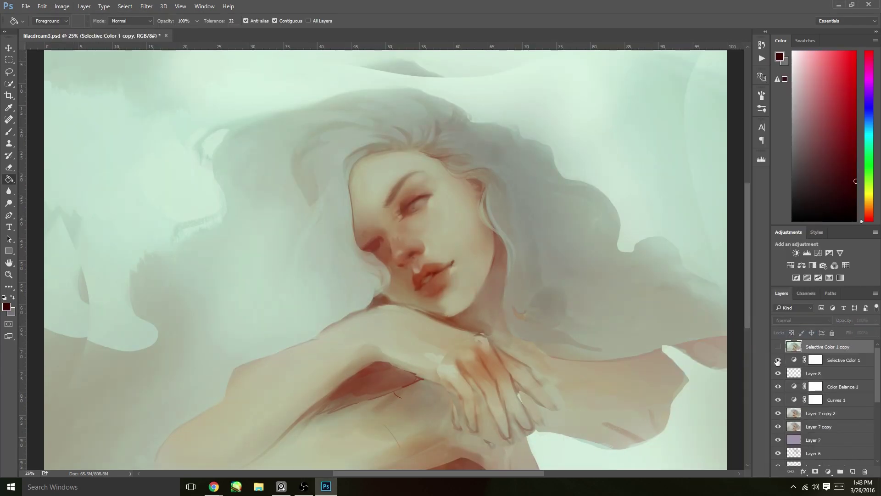
# Step: Open Adaptive Wide Angle on Selective Color 1 copy and draw a constraint line from the nose across the hair
pyautogui.moveTo(844, 346); pyautogui.dragTo(849, 346)
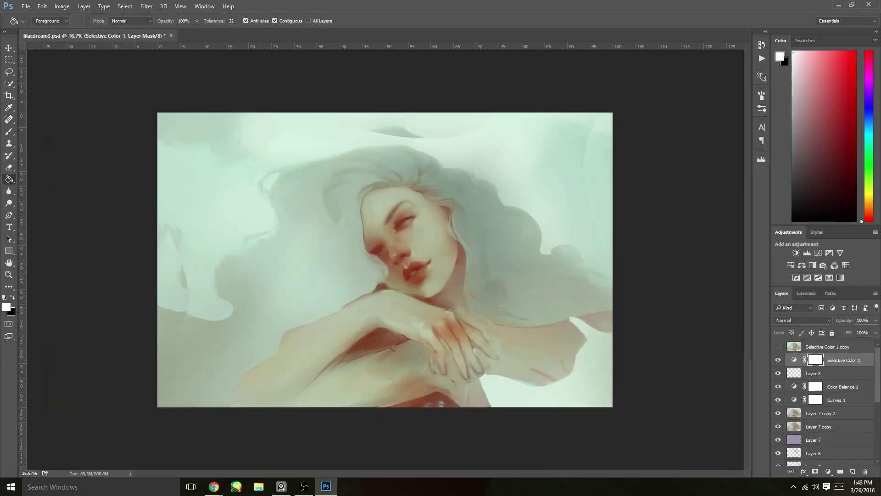
pyautogui.hotkey('ctrl', '-')
pyautogui.hotkey('ctrl', '+')
pyautogui.click(146, 6)
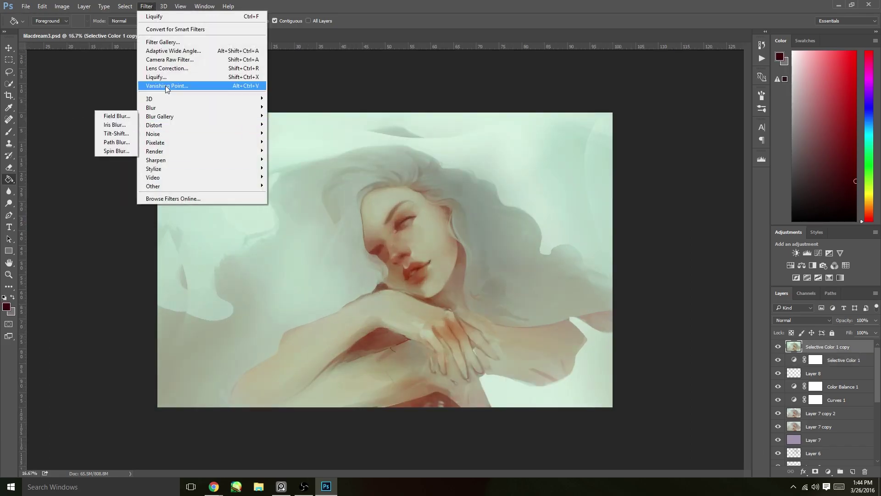
pyautogui.click(174, 51)
pyautogui.click(396, 232)
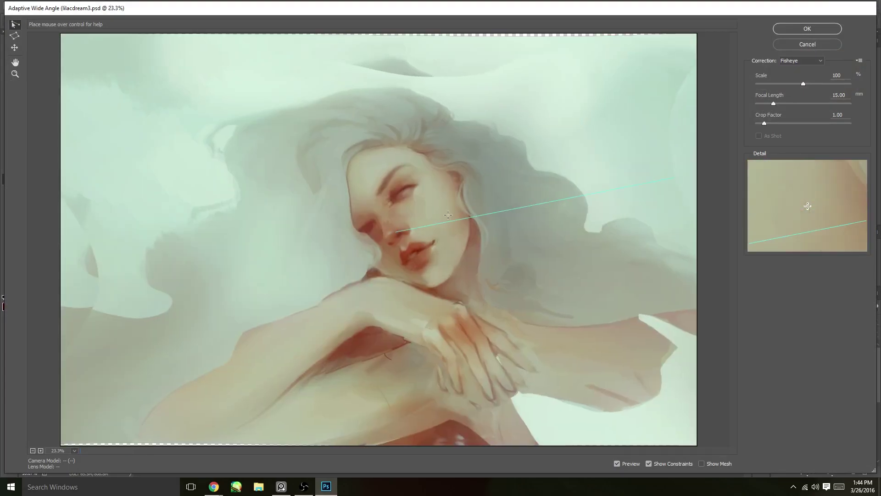
pyautogui.press('Return')
# Step: Fine-tune the filter's focal length, apply it, and toggle the layer's visibility to compare the result
pyautogui.moveTo(774, 104)
pyautogui.mouseDown()
pyautogui.moveTo(828, 103)
pyautogui.moveTo(755, 103)
pyautogui.moveTo(773, 103)
pyautogui.mouseUp()
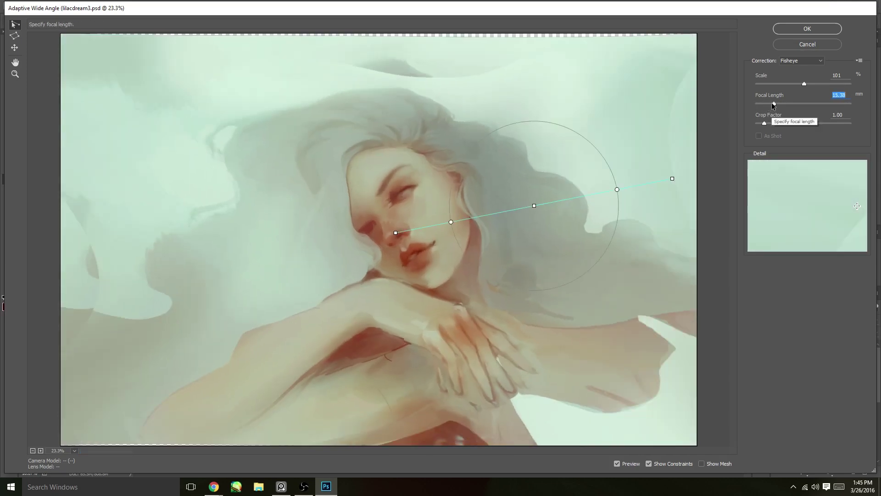
pyautogui.press('Return')
pyautogui.click(778, 347)
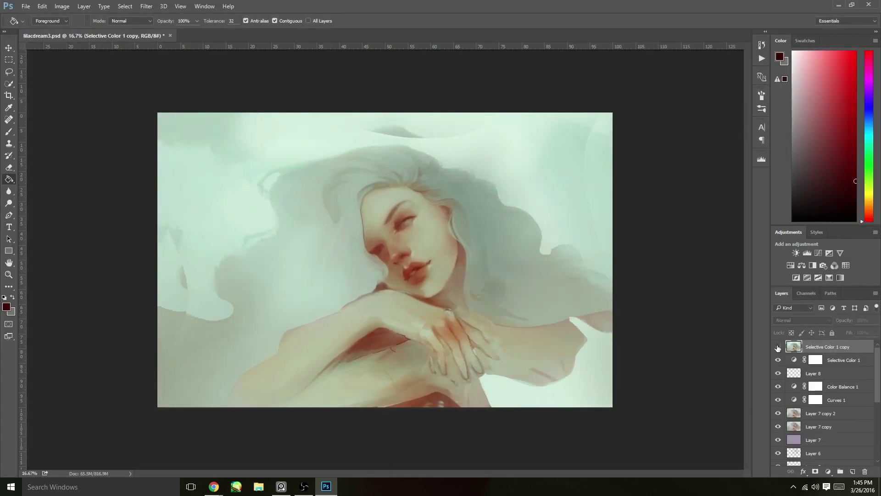
pyautogui.click(778, 348)
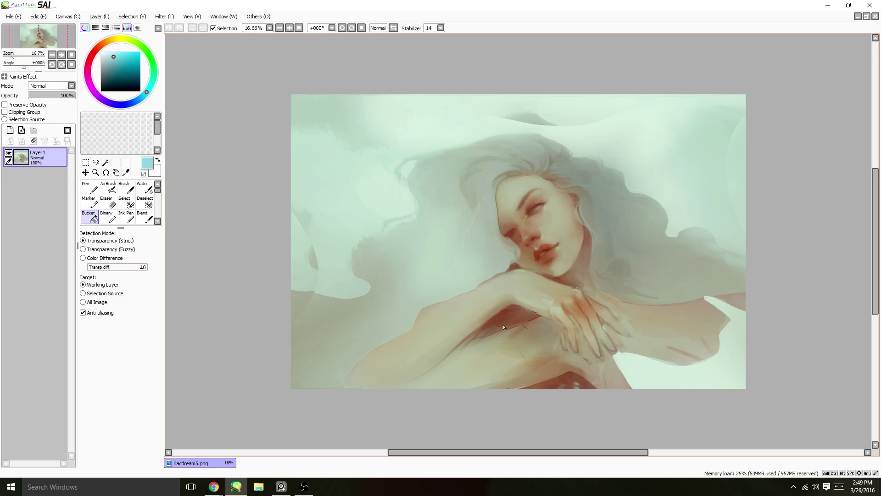
# Step: In PaintTool SAI, paint a sampled dark red contour between the chin and hand with the Water brush at size 20
pyautogui.scroll(2, 482, 293)
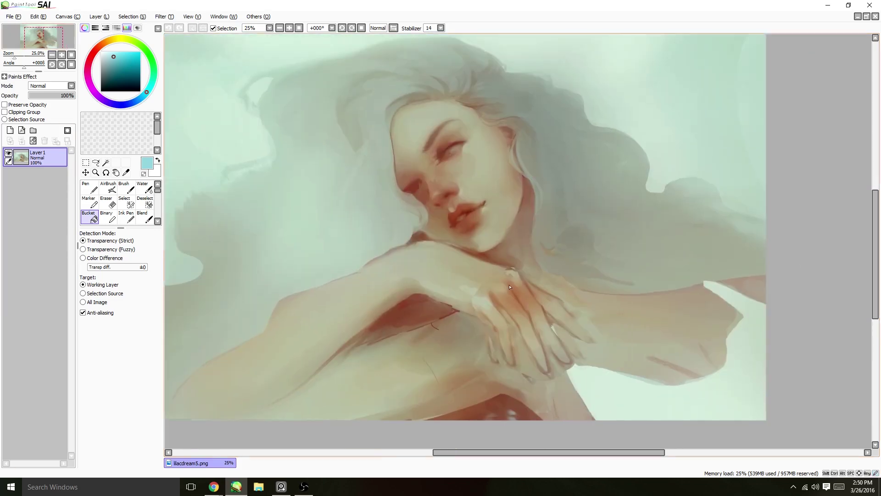
pyautogui.press('w')
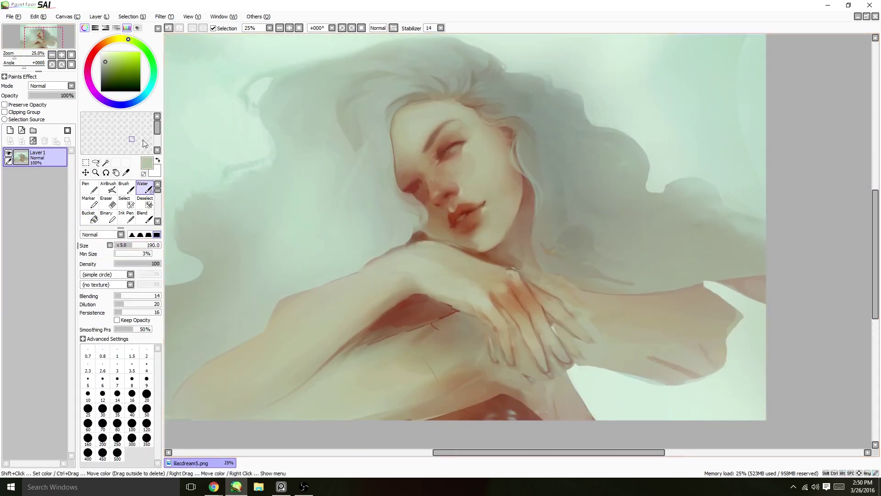
pyautogui.keyDown('alt'); pyautogui.click(456, 221); pyautogui.keyUp('alt')
pyautogui.click(439, 241)
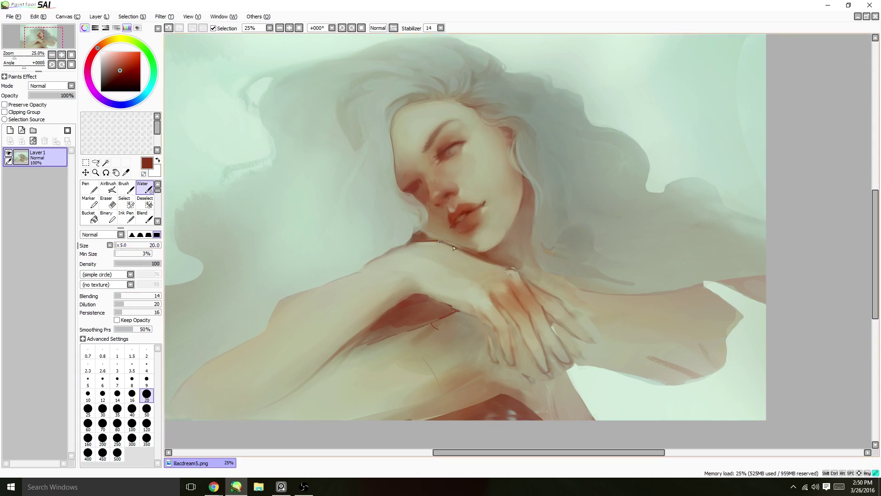
# Step: Retouch the knuckles and fingers with skin tones sampled from the hand
pyautogui.keyDown('alt'); pyautogui.click(505, 281); pyautogui.keyUp('alt')
pyautogui.keyDown('alt'); pyautogui.click(488, 291); pyautogui.keyUp('alt')
pyautogui.keyDown('alt'); pyautogui.click(515, 311); pyautogui.keyUp('alt')
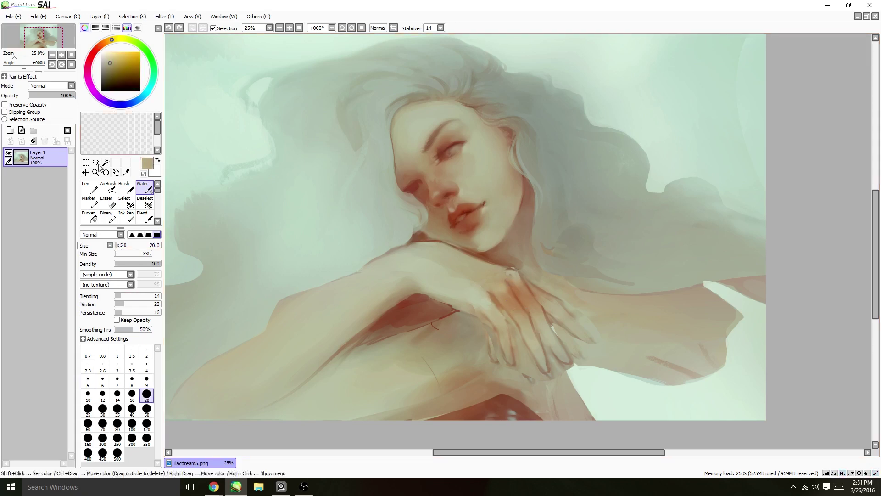
# Step: Refine the shading under the open eye and around the lips with sampled tones, enlarging the brush to 110
pyautogui.moveTo(459, 161); pyautogui.dragTo(453, 161)
pyautogui.keyDown('alt'); pyautogui.click(446, 164); pyautogui.keyUp('alt')
pyautogui.keyDown('alt'); pyautogui.click(453, 221); pyautogui.keyUp('alt')
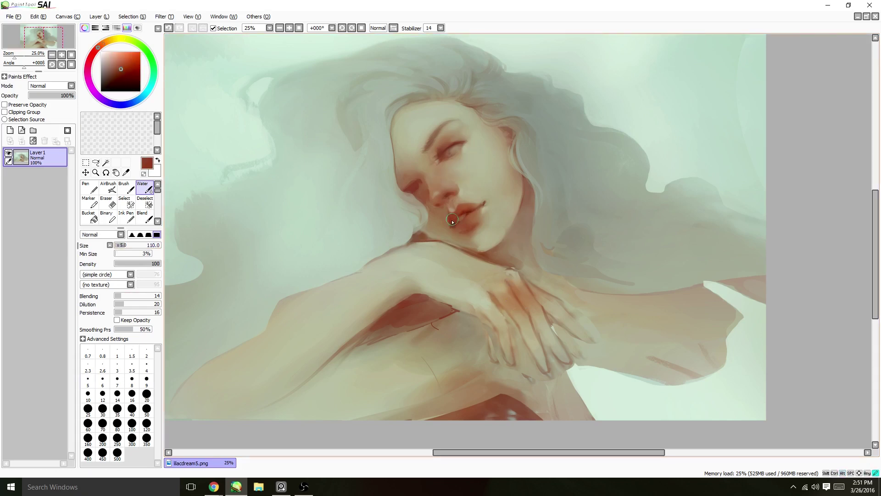
pyautogui.keyDown('alt'); pyautogui.click(460, 212); pyautogui.keyUp('alt')
pyautogui.keyDown('alt'); pyautogui.click(469, 193); pyautogui.keyUp('alt')
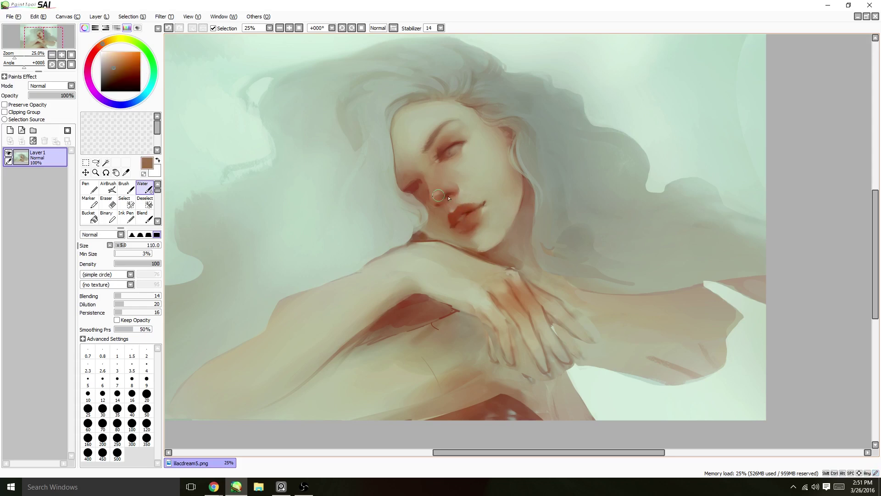
# Step: Blend the shadow beneath the nose with sampled brown and red tones at brush size 110
pyautogui.keyDown('alt'); pyautogui.click(449, 198); pyautogui.keyUp('alt')
pyautogui.keyDown('alt'); pyautogui.click(440, 201); pyautogui.keyUp('alt')
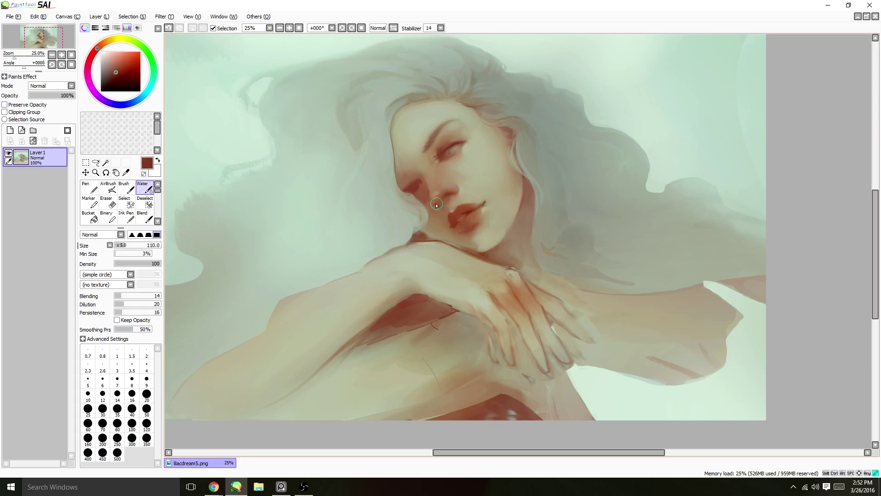
pyautogui.keyDown('alt'); pyautogui.click(437, 204); pyautogui.keyUp('alt')
# Step: Smooth the skin shading on the back of the hand and wrist with sampled tones, using the Water brush at size 60
pyautogui.keyDown('alt'); pyautogui.click(518, 271); pyautogui.keyUp('alt')
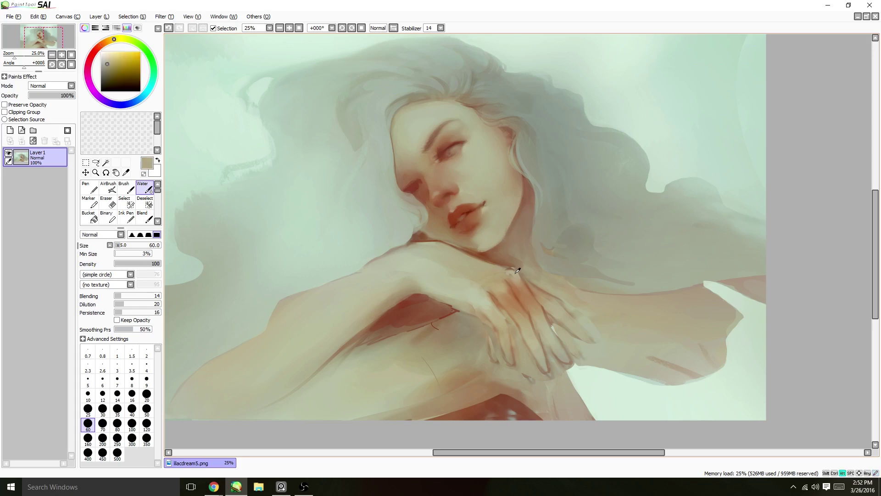
pyautogui.keyDown('alt'); pyautogui.click(510, 294); pyautogui.keyUp('alt')
pyautogui.keyDown('alt'); pyautogui.click(502, 306); pyautogui.keyUp('alt')
pyautogui.keyDown('alt'); pyautogui.click(402, 271); pyautogui.keyUp('alt')
pyautogui.keyDown('alt'); pyautogui.click(437, 299); pyautogui.keyUp('alt')
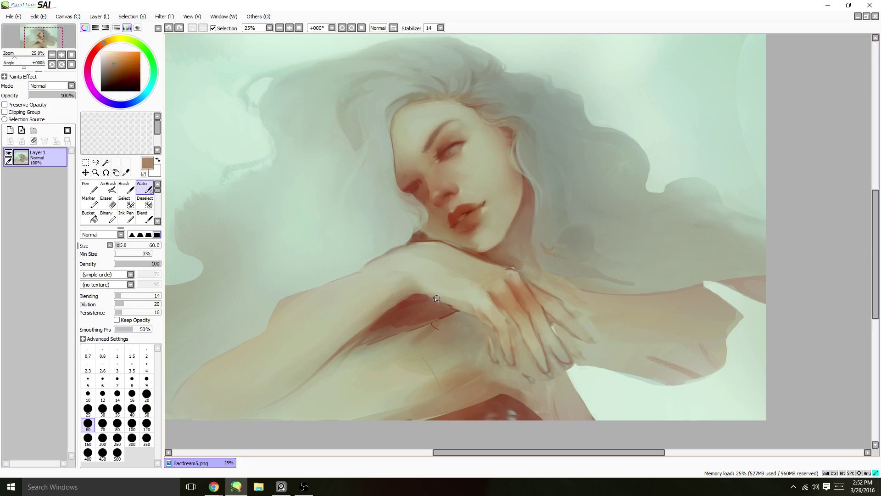
# Step: Refine the edges and shadows of the fingers with tones sampled from the hand at brush size 60
pyautogui.keyDown('alt'); pyautogui.click(473, 308); pyautogui.keyUp('alt')
pyautogui.keyDown('alt'); pyautogui.click(499, 325); pyautogui.keyUp('alt')
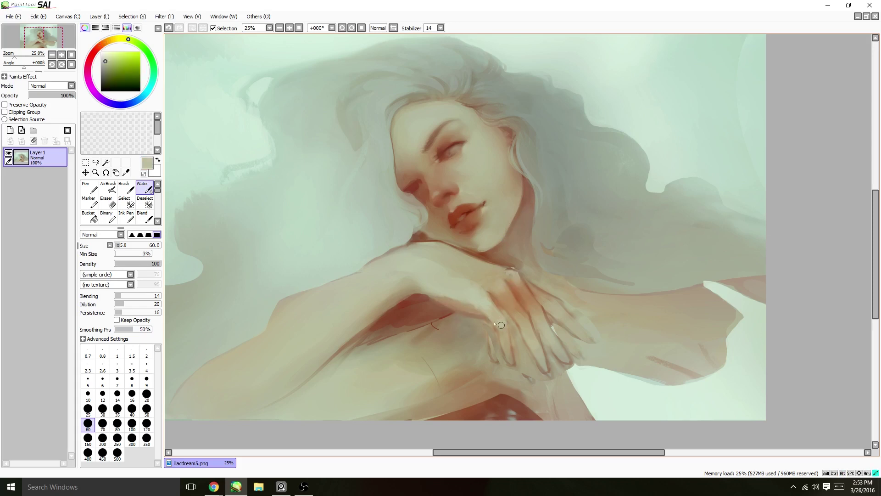
pyautogui.keyDown('alt'); pyautogui.click(539, 354); pyautogui.keyUp('alt')
pyautogui.keyDown('alt'); pyautogui.click(524, 313); pyautogui.keyUp('alt')
pyautogui.keyDown('alt'); pyautogui.click(540, 313); pyautogui.keyUp('alt')
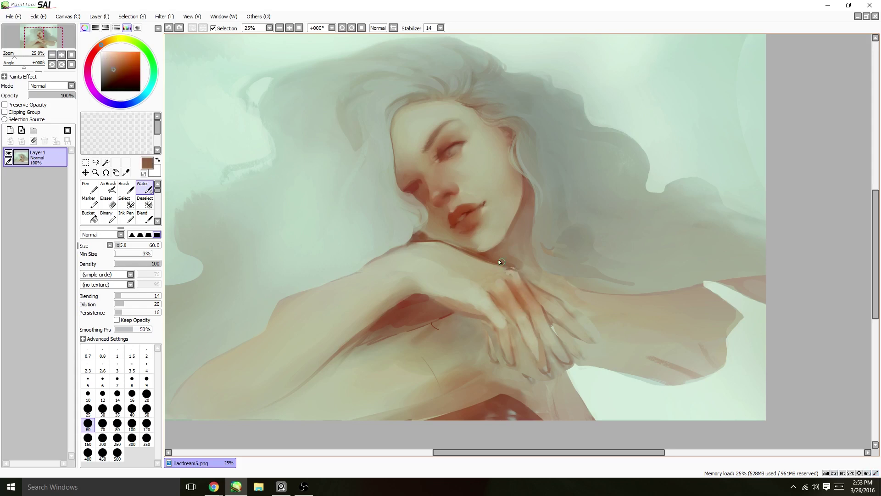
pyautogui.keyDown('alt'); pyautogui.click(542, 312); pyautogui.keyUp('alt')
pyautogui.keyDown('alt'); pyautogui.click(543, 311); pyautogui.keyUp('alt')
# Step: Define the forearm's lower contour with a brown stroke and reshape the elbow with sampled tones at size 60
pyautogui.keyDown('alt'); pyautogui.click(340, 286); pyautogui.keyUp('alt')
pyautogui.keyDown('alt'); pyautogui.click(349, 307); pyautogui.keyUp('alt')
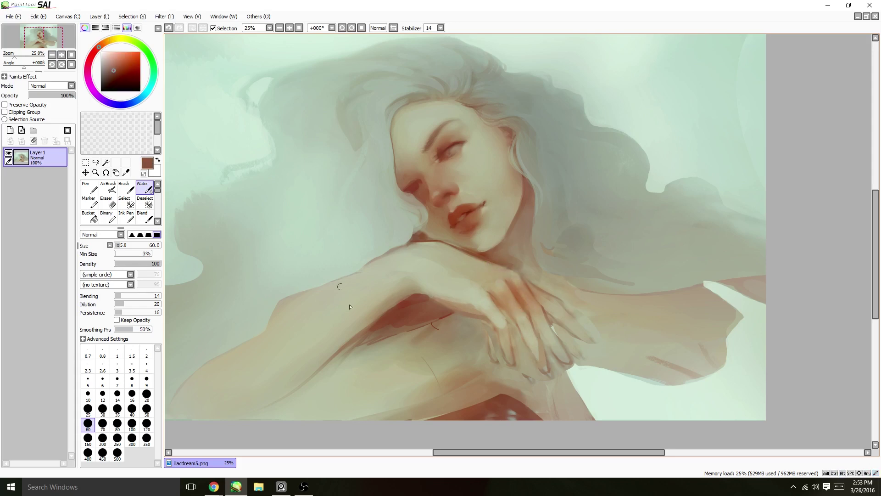
pyautogui.moveTo(316, 373); pyautogui.dragTo(276, 396)
pyautogui.keyDown('alt'); pyautogui.click(183, 362); pyautogui.keyUp('alt')
pyautogui.keyDown('alt'); pyautogui.click(189, 389); pyautogui.keyUp('alt')
pyautogui.keyDown('alt'); pyautogui.click(193, 394); pyautogui.keyUp('alt')
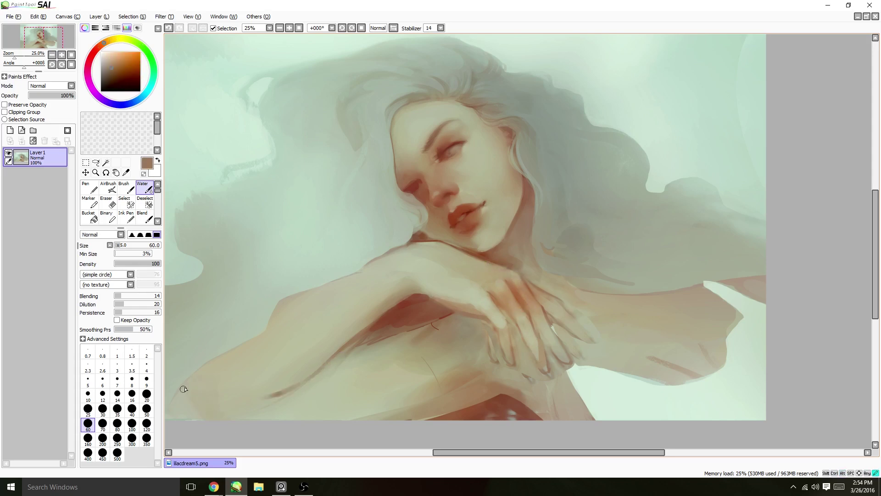
pyautogui.moveTo(193, 394); pyautogui.dragTo(197, 413)
pyautogui.keyDown('alt'); pyautogui.click(190, 395); pyautogui.keyUp('alt')
pyautogui.keyDown('alt'); pyautogui.click(190, 395); pyautogui.keyUp('alt')
# Step: Paint hair strands falling between the hairline and forearm with sampled grey-green tones, using the Paint brush at size 50
pyautogui.scroll(-1, 190, 395)
pyautogui.keyDown('alt'); pyautogui.click(385, 175); pyautogui.keyUp('alt')
pyautogui.press('p')
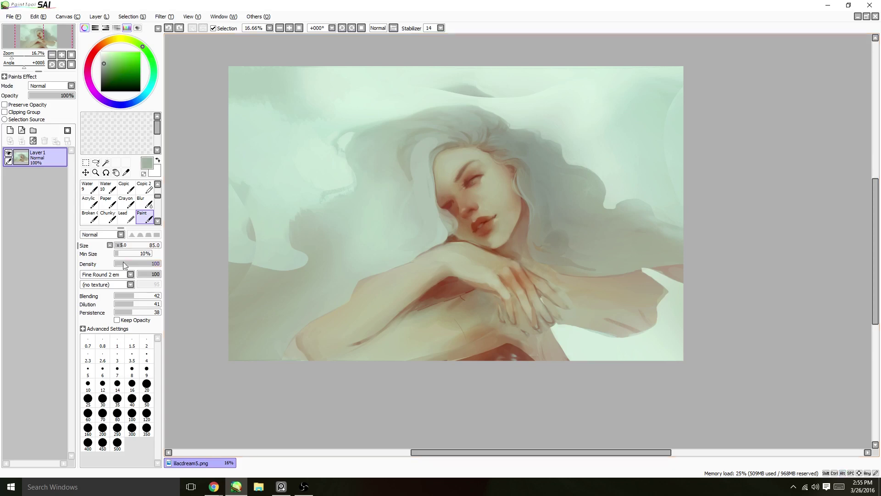
pyautogui.keyDown('alt'); pyautogui.click(446, 140); pyautogui.keyUp('alt')
pyautogui.keyDown('alt'); pyautogui.click(417, 196); pyautogui.keyUp('alt')
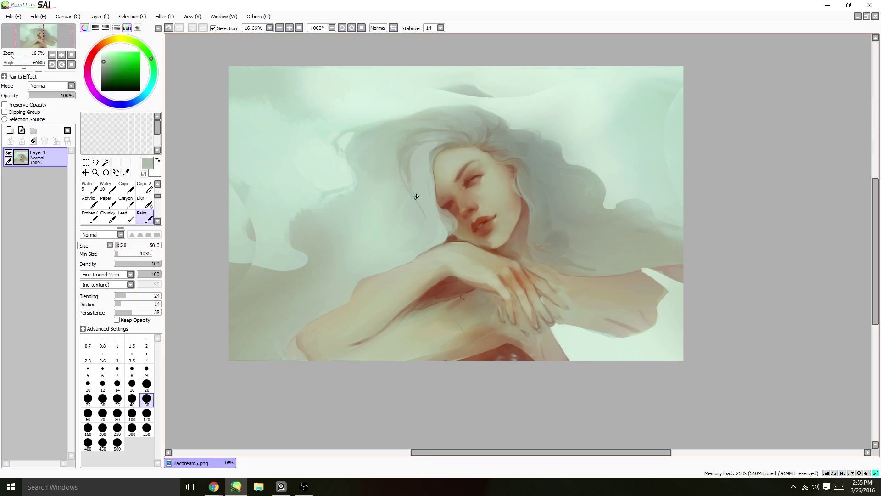
pyautogui.keyDown('alt'); pyautogui.click(402, 144); pyautogui.keyUp('alt')
pyautogui.keyDown('alt'); pyautogui.click(419, 146); pyautogui.keyUp('alt')
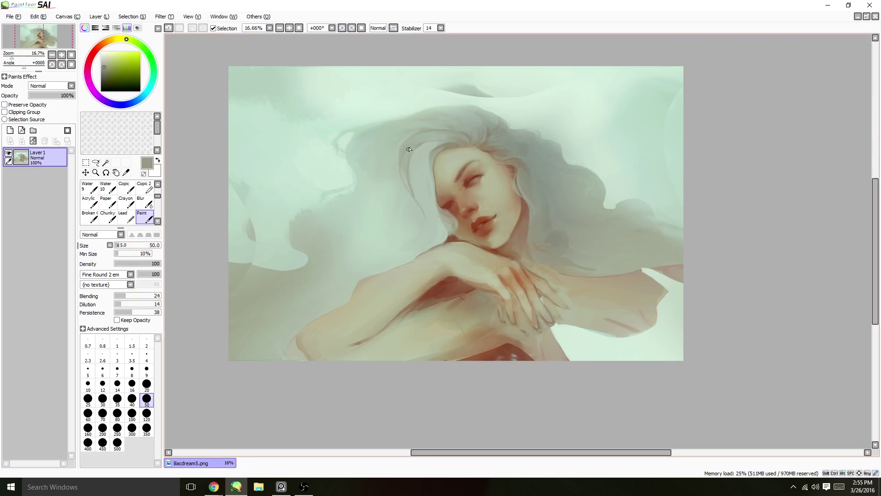
# Step: Build up long pale wavy locks from the parting past the shadowed cheek, undoing unwanted strokes
pyautogui.keyDown('alt'); pyautogui.click(415, 192); pyautogui.keyUp('alt')
pyautogui.hotkey('ctrl', 'z')
pyautogui.keyDown('alt'); pyautogui.click(434, 135); pyautogui.keyUp('alt')
pyautogui.hotkey('ctrl', 'z')
pyautogui.keyDown('alt'); pyautogui.click(446, 147); pyautogui.keyUp('alt')
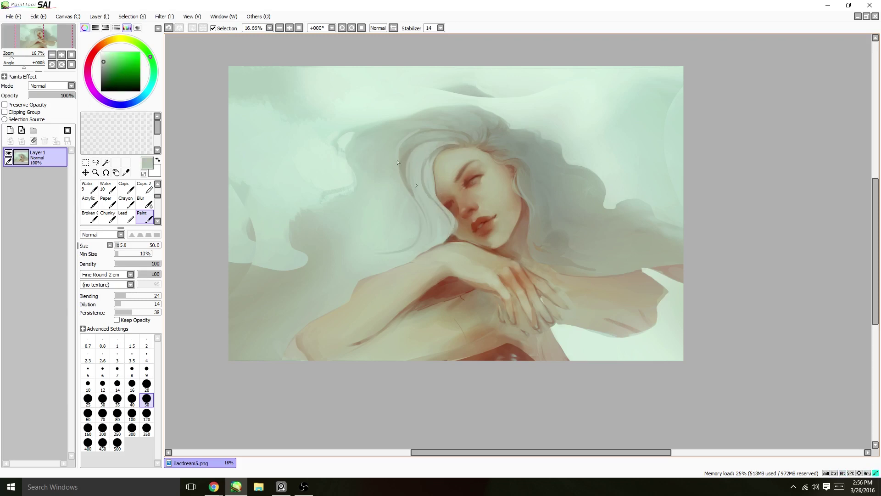
pyautogui.keyDown('alt'); pyautogui.click(454, 136); pyautogui.keyUp('alt')
pyautogui.hotkey('ctrl', 'z')
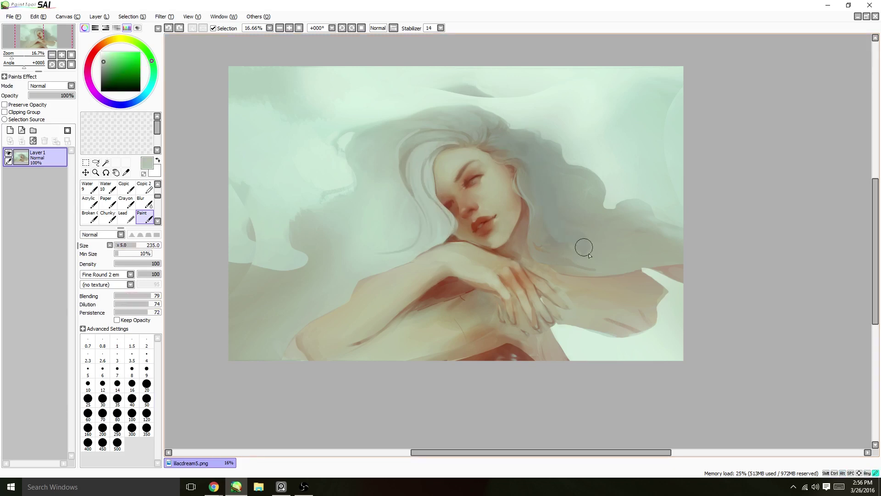
# Step: Add soft strands to the hair behind the ear and over the crown with sampled greys at size 55
pyautogui.moveTo(584, 248); pyautogui.dragTo(555, 197)
pyautogui.hotkey('ctrl', 'z')
pyautogui.keyDown('alt'); pyautogui.click(529, 166); pyautogui.keyUp('alt')
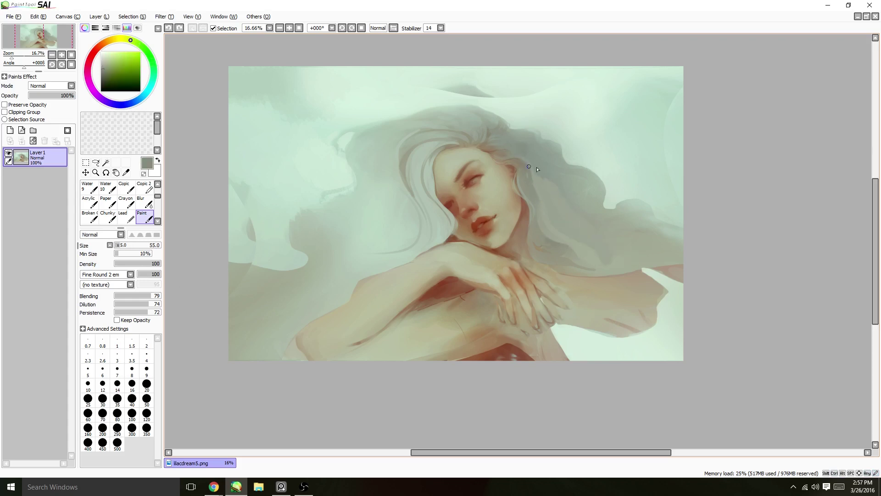
pyautogui.keyDown('alt'); pyautogui.click(505, 143); pyautogui.keyUp('alt')
pyautogui.keyDown('alt'); pyautogui.click(461, 110); pyautogui.keyUp('alt')
# Step: Extend flowing locks outward above the forearm with sampled grey-greens, blending them with the Paint brush at size 235
pyautogui.keyDown('alt'); pyautogui.click(442, 129); pyautogui.keyUp('alt')
pyautogui.keyDown('alt'); pyautogui.click(413, 251); pyautogui.keyUp('alt')
pyautogui.keyDown('alt'); pyautogui.click(375, 232); pyautogui.keyUp('alt')
pyautogui.moveTo(349, 239); pyautogui.dragTo(388, 236)
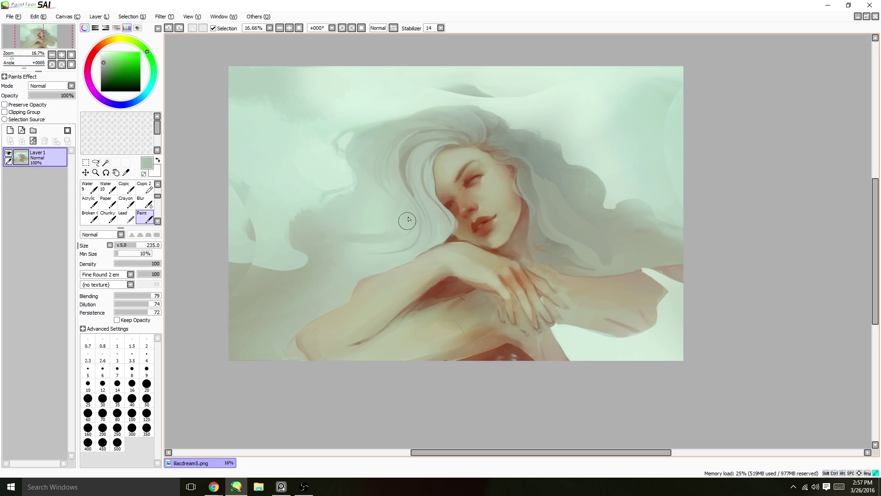
# Step: Touch up the hairline and paint a thin pale strand curving across the shadowed cheek at brush size 40
pyautogui.keyDown('alt'); pyautogui.click(503, 157); pyautogui.keyUp('alt')
pyautogui.click(127, 246)
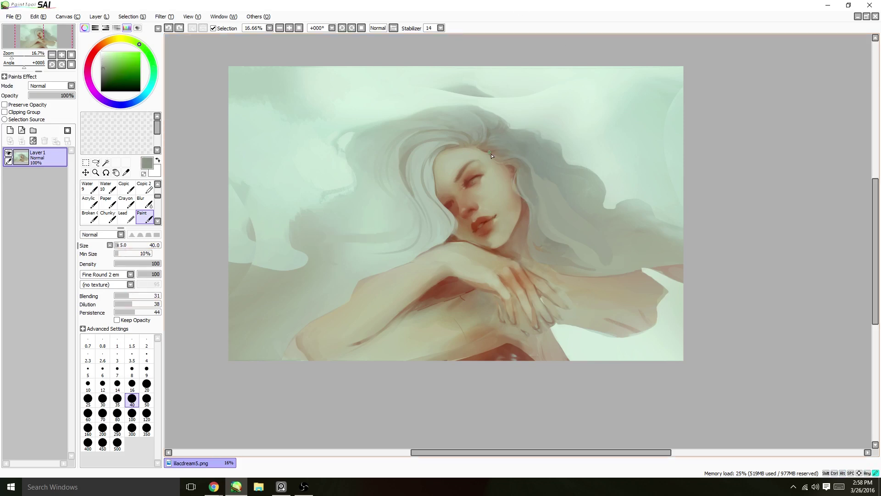
pyautogui.keyDown('alt'); pyautogui.click(523, 172); pyautogui.keyUp('alt')
pyautogui.keyDown('alt'); pyautogui.click(457, 204); pyautogui.keyUp('alt')
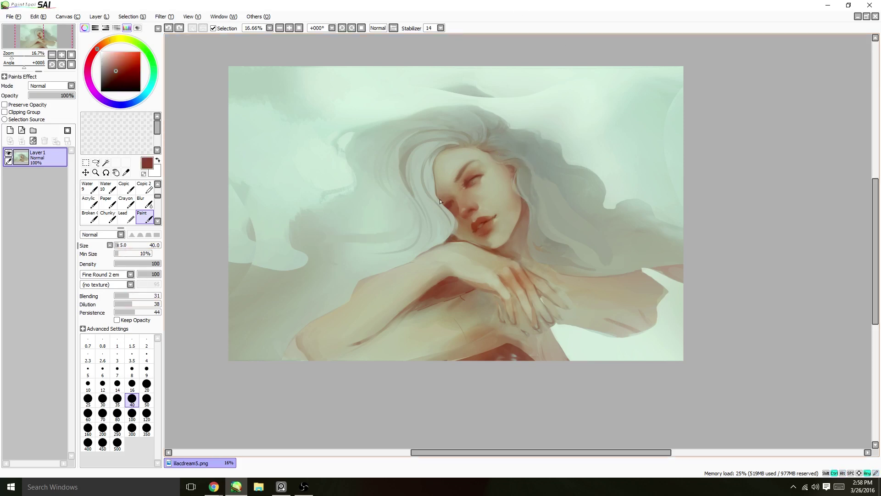
pyautogui.keyDown('alt'); pyautogui.click(427, 181); pyautogui.keyUp('alt')
pyautogui.keyDown('alt'); pyautogui.click(435, 197); pyautogui.keyUp('alt')
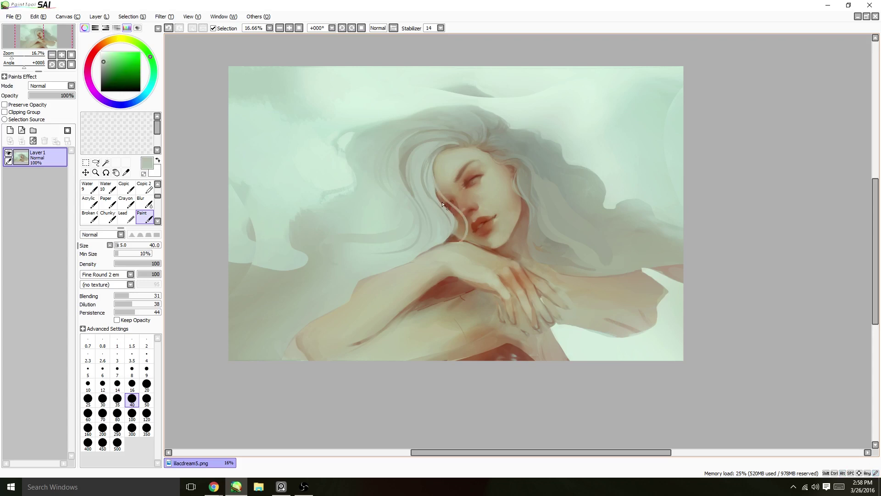
# Step: On a new layer, airbrush soft brown shading over the wrist and forearm, and erase the excess over the hair
pyautogui.keyDown('alt'); pyautogui.click(550, 175); pyautogui.keyUp('alt')
pyautogui.hotkey('ctrl', 'shift', 'n')
pyautogui.press('v')
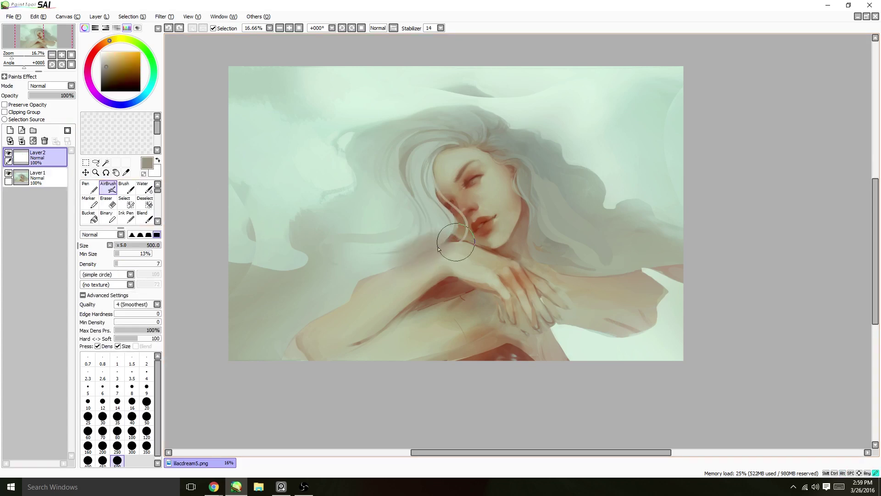
pyautogui.press('e')
pyautogui.moveTo(367, 260)
pyautogui.mouseDown()
pyautogui.moveTo(427, 234)
pyautogui.moveTo(390, 257)
pyautogui.mouseUp()
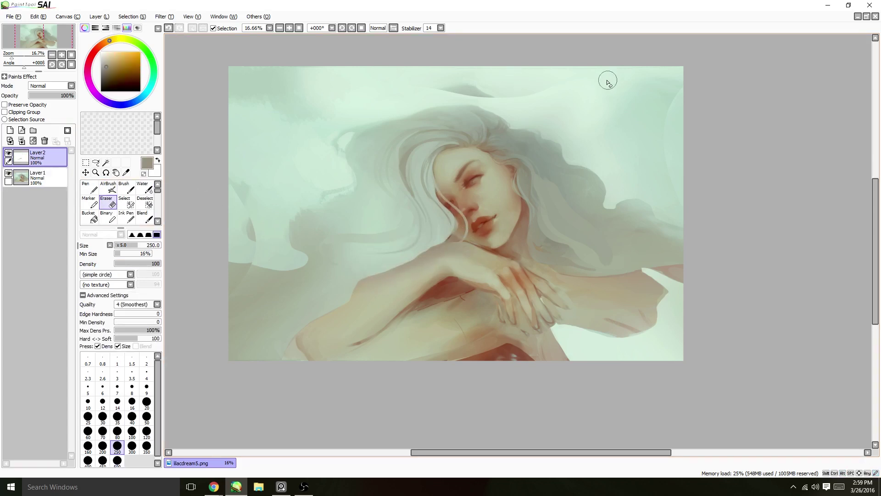
pyautogui.hotkey('ctrl', 'z')
pyautogui.press('v')
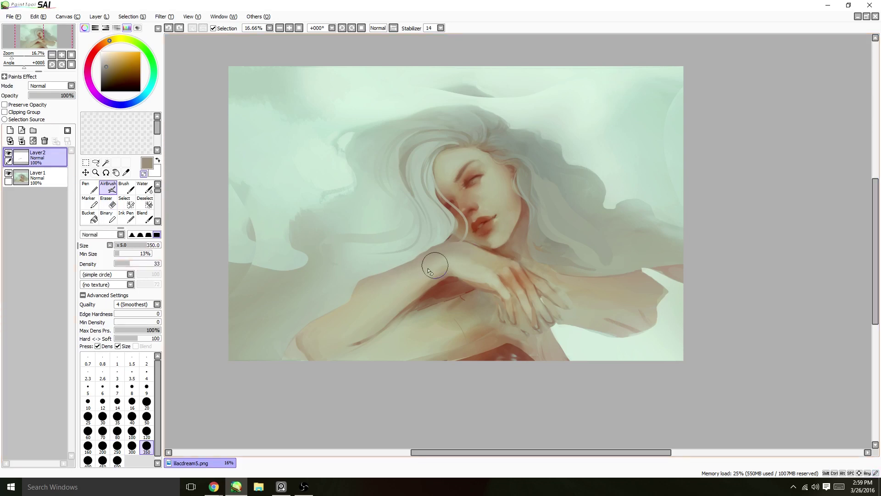
pyautogui.hotkey('ctrl', 'z')
# Step: Paint fine hair ends trailing above the wrist with sampled tones, using the Streak brush at size 40
pyautogui.press('s')
pyautogui.keyDown('alt'); pyautogui.click(455, 231); pyautogui.keyUp('alt')
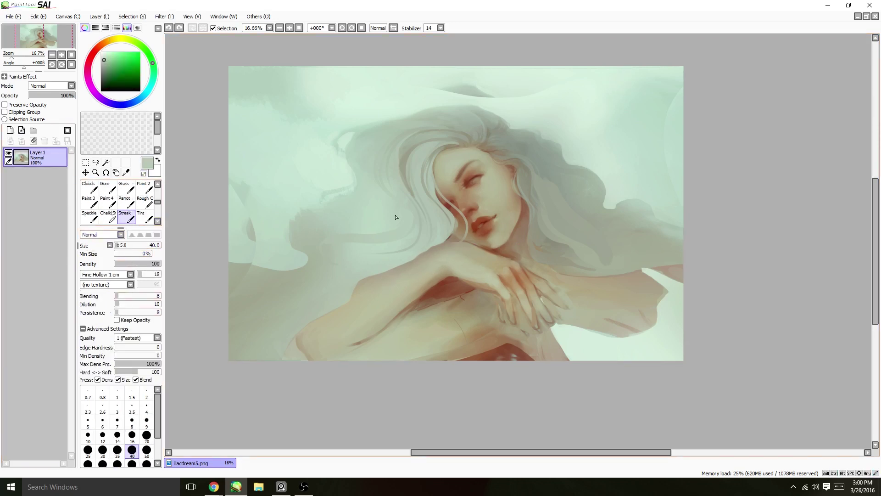
pyautogui.keyDown('alt'); pyautogui.click(432, 243); pyautogui.keyUp('alt')
pyautogui.keyDown('alt'); pyautogui.click(400, 255); pyautogui.keyUp('alt')
pyautogui.keyDown('alt'); pyautogui.click(416, 250); pyautogui.keyUp('alt')
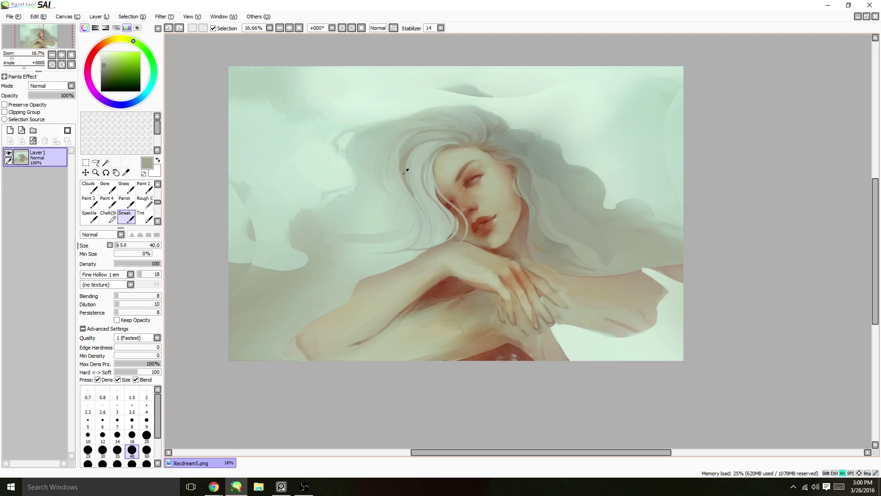
# Step: Add fine streaks to the hair around the parting and beside the forehead at size 40, undoing the last stroke
pyautogui.keyDown('alt'); pyautogui.click(426, 145); pyautogui.keyUp('alt')
pyautogui.keyDown('alt'); pyautogui.click(423, 137); pyautogui.keyUp('alt')
pyautogui.keyDown('alt'); pyautogui.click(447, 139); pyautogui.keyUp('alt')
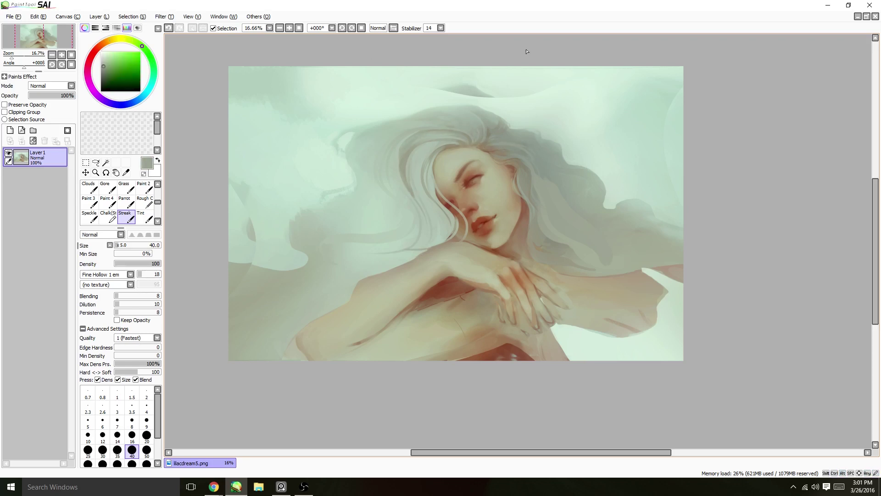
pyautogui.keyDown('alt'); pyautogui.click(440, 188); pyautogui.keyUp('alt')
pyautogui.keyDown('alt'); pyautogui.click(414, 189); pyautogui.keyUp('alt')
pyautogui.hotkey('ctrl', 'z')
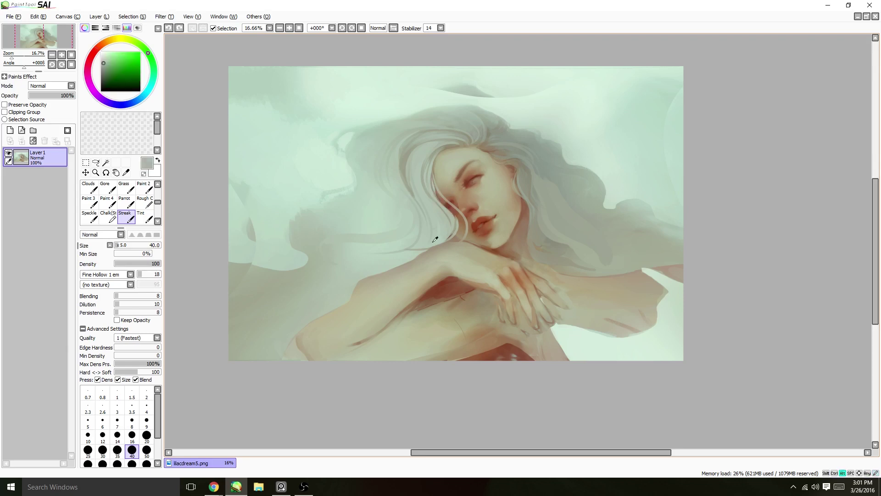
# Step: Paint a broad pale lock of hair curving over the forearm with the Streak brush at size 215
pyautogui.press(']')
pyautogui.press(']')
pyautogui.moveTo(391, 275); pyautogui.dragTo(360, 317)
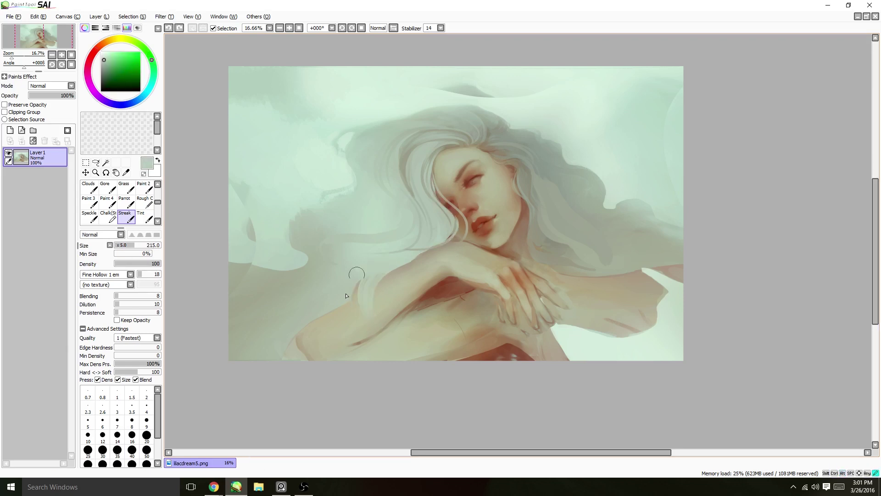
pyautogui.moveTo(363, 282); pyautogui.dragTo(376, 326)
pyautogui.keyDown('alt'); pyautogui.click(402, 270); pyautogui.keyUp('alt')
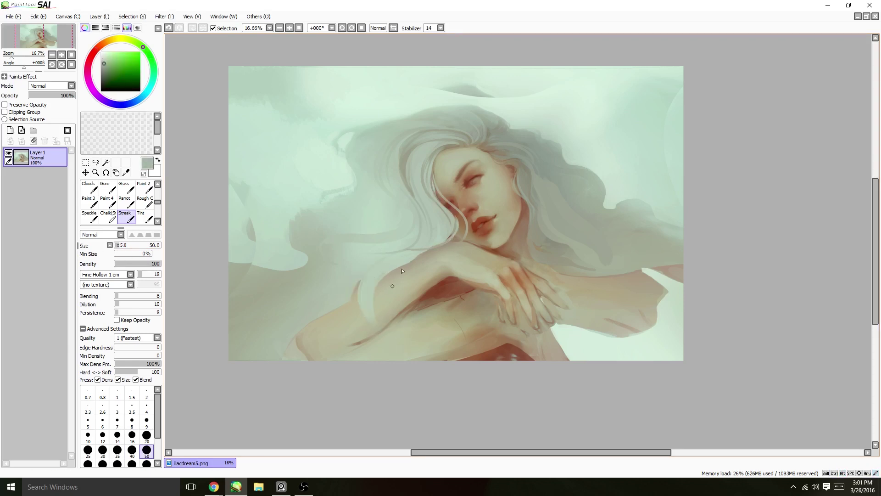
# Step: Refine the crown strands and the shadows beneath the chin and beside the cheek with sampled tones at size 50
pyautogui.keyDown('alt'); pyautogui.click(432, 124); pyautogui.keyUp('alt')
pyautogui.keyDown('alt'); pyautogui.click(546, 199); pyautogui.keyUp('alt')
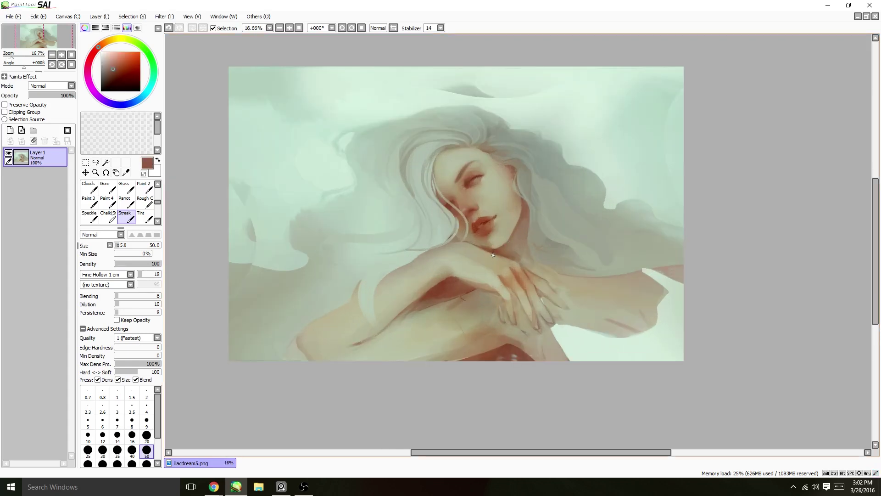
pyautogui.keyDown('alt'); pyautogui.click(537, 207); pyautogui.keyUp('alt')
pyautogui.keyDown('alt'); pyautogui.click(526, 215); pyautogui.keyUp('alt')
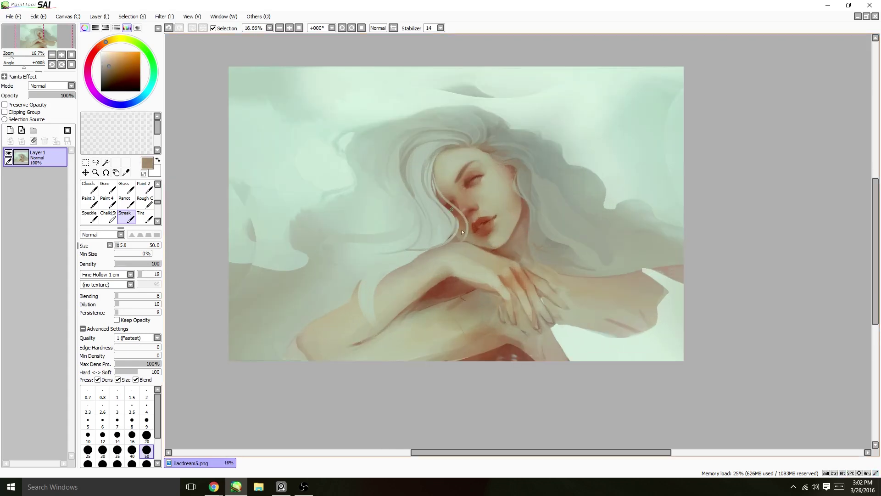
# Step: Shade the underside of the forearm and the shadow between the arms with sampled browns and reds at size 50
pyautogui.keyDown('alt'); pyautogui.click(447, 259); pyautogui.keyUp('alt')
pyautogui.keyDown('alt'); pyautogui.click(410, 323); pyautogui.keyUp('alt')
pyautogui.keyDown('alt'); pyautogui.click(404, 322); pyautogui.keyUp('alt')
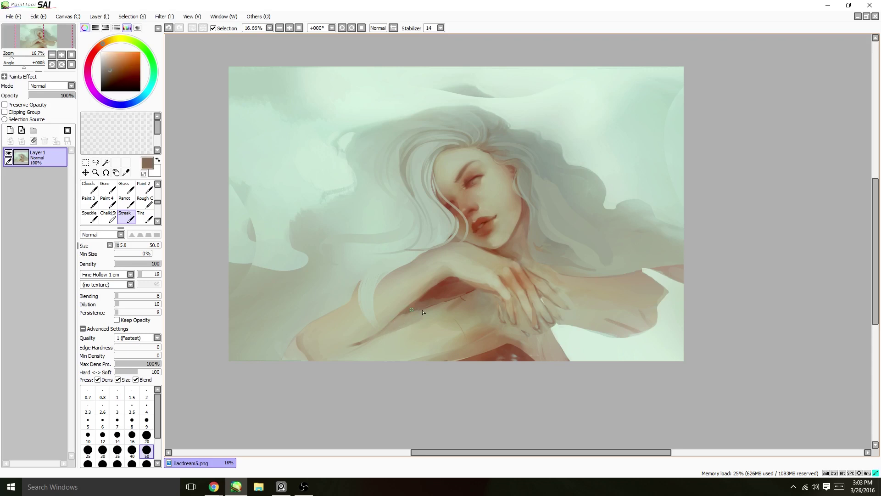
pyautogui.keyDown('alt'); pyautogui.click(413, 310); pyautogui.keyUp('alt')
pyautogui.keyDown('alt'); pyautogui.click(452, 293); pyautogui.keyUp('alt')
pyautogui.keyDown('alt'); pyautogui.click(479, 355); pyautogui.keyUp('alt')
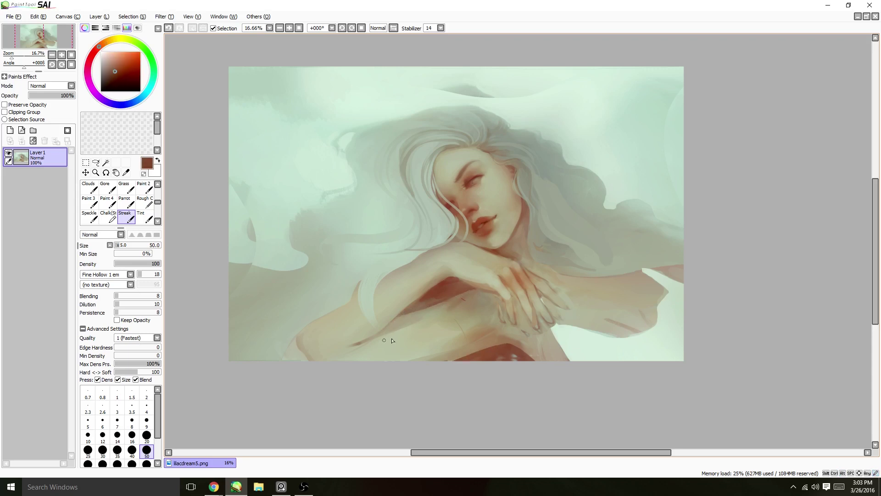
pyautogui.click(359, 345)
# Step: Clean up the torso edge below the hand and paint grey-green hair sweeping over the far upper arm
pyautogui.keyDown('alt'); pyautogui.click(564, 352); pyautogui.keyUp('alt')
pyautogui.keyDown('alt'); pyautogui.click(568, 237); pyautogui.keyUp('alt')
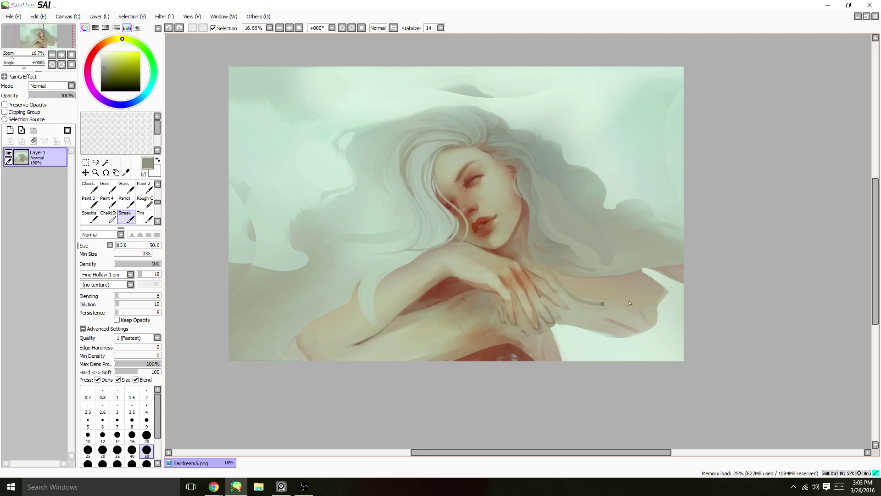
pyautogui.moveTo(551, 278); pyautogui.dragTo(615, 298)
pyautogui.moveTo(565, 257)
pyautogui.mouseDown()
pyautogui.moveTo(608, 288)
pyautogui.moveTo(666, 268)
pyautogui.mouseUp()
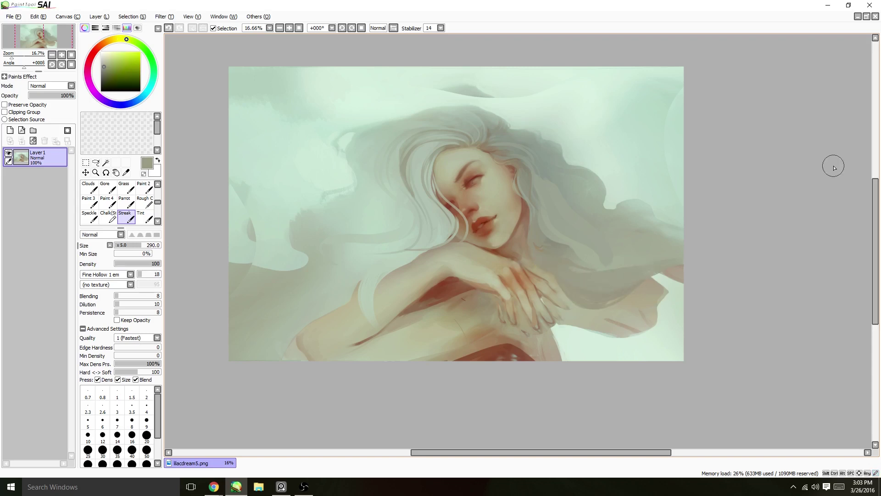
# Step: Retouch the torso at the canvas's lower edge and paint a curling lock at the hair's far end at size 290
pyautogui.scroll(-2, 492, 277)
pyautogui.scroll(1, 491, 276)
pyautogui.keyDown('alt'); pyautogui.click(461, 319); pyautogui.keyUp('alt')
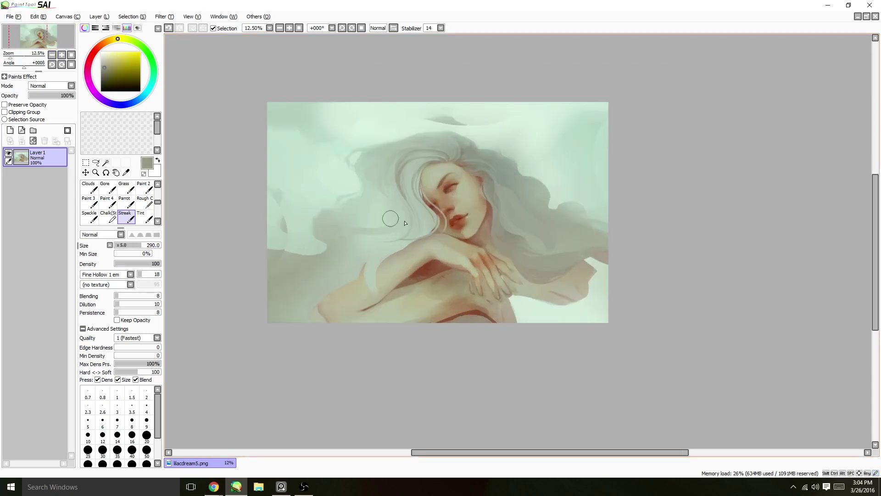
pyautogui.keyDown('alt'); pyautogui.click(294, 216); pyautogui.keyUp('alt')
pyautogui.moveTo(283, 206)
pyautogui.mouseDown()
pyautogui.moveTo(320, 226)
pyautogui.moveTo(321, 253)
pyautogui.mouseUp()
# Step: Refine the hair around the crown and clean up the background above it with sampled grey-green tones at size 290
pyautogui.keyDown('alt'); pyautogui.click(510, 156); pyautogui.keyUp('alt')
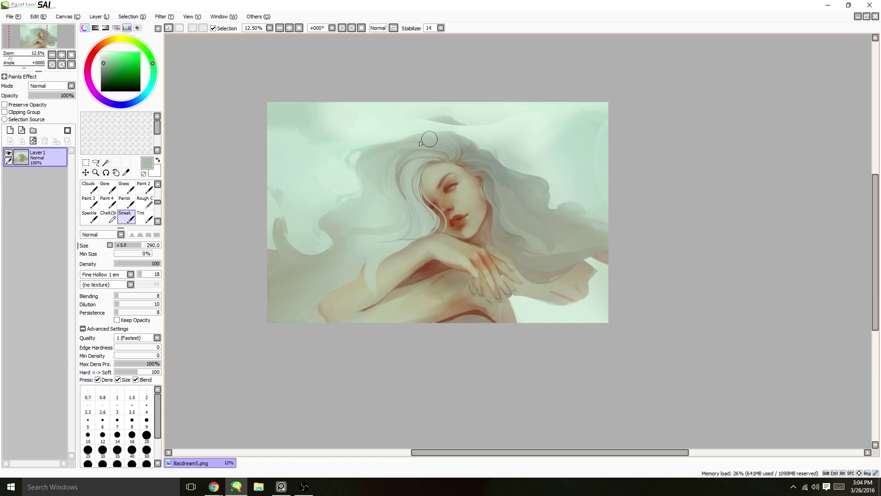
pyautogui.moveTo(381, 204); pyautogui.dragTo(378, 215)
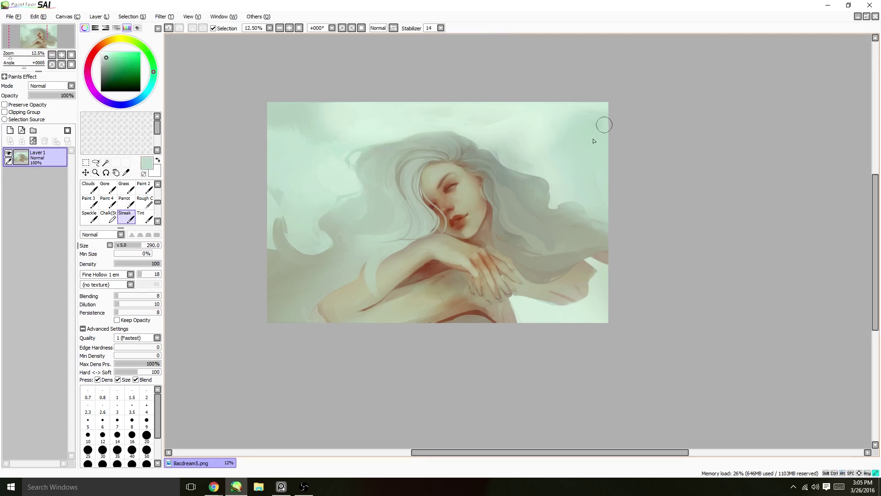
pyautogui.keyDown('alt'); pyautogui.click(505, 159); pyautogui.keyUp('alt')
# Step: Soften the background beside the hair with the Water brush at size 180 and paint a pale lock curling over the near arm, starting at size 40
pyautogui.press('w')
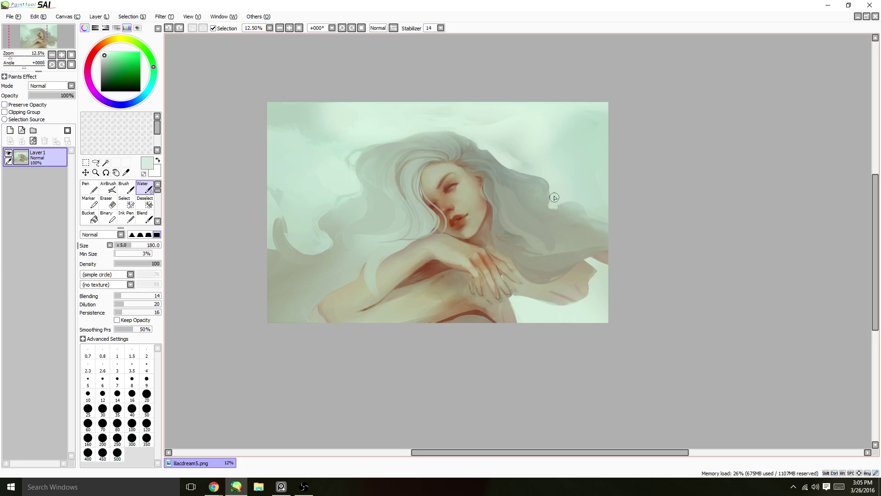
pyautogui.moveTo(325, 212); pyautogui.dragTo(320, 250)
pyautogui.click(132, 409)
pyautogui.moveTo(407, 245); pyautogui.dragTo(377, 274)
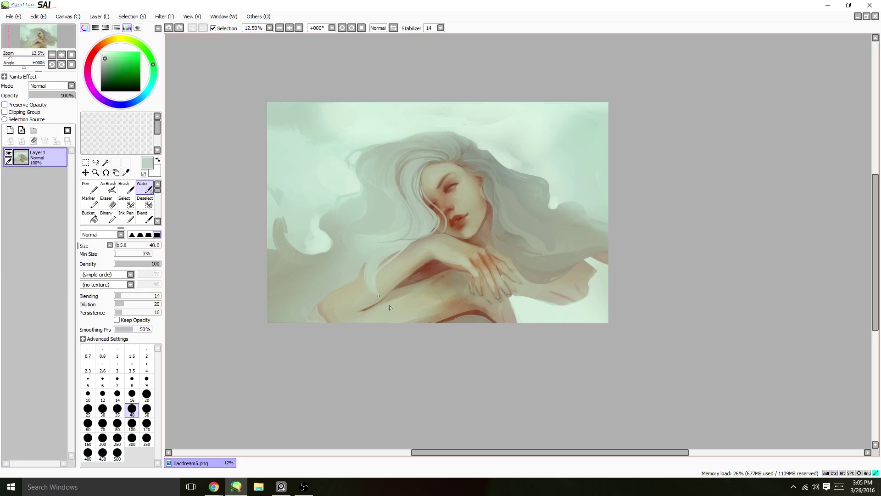
pyautogui.keyDown('alt'); pyautogui.click(393, 214); pyautogui.keyUp('alt')
pyautogui.moveTo(499, 213); pyautogui.dragTo(500, 221)
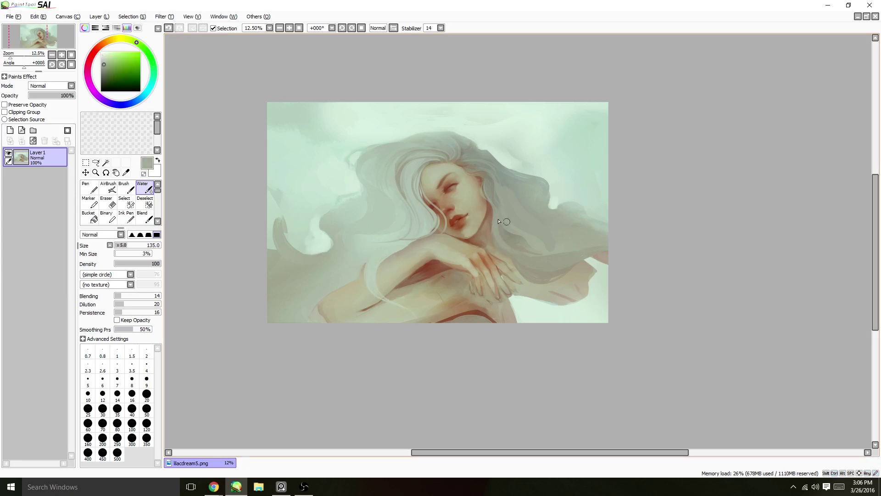
# Step: Paint a thin strand into the hair beside the crown with a sampled grey-green at size 30
pyautogui.scroll(1, 411, 160)
pyautogui.keyDown('alt'); pyautogui.click(296, 83); pyautogui.keyUp('alt')
pyautogui.moveTo(296, 83); pyautogui.dragTo(317, 98)
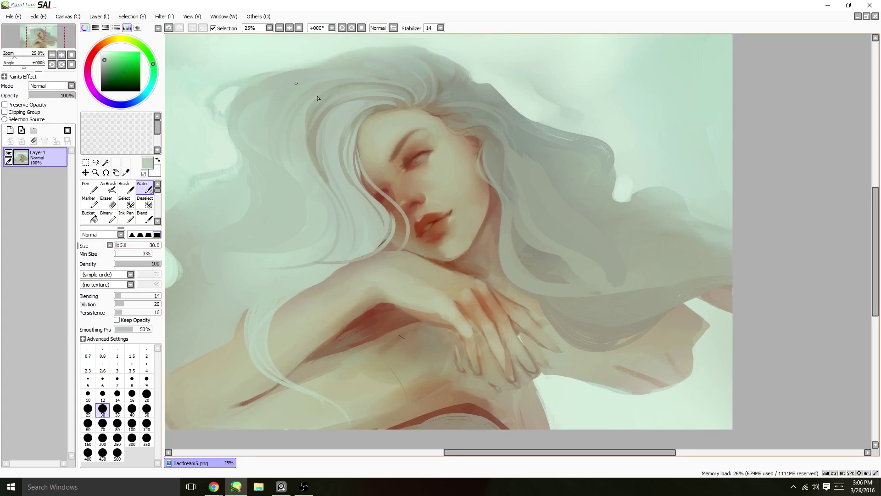
# Step: Retouch the eye and the nose bridge with sampled reddish browns at size 30
pyautogui.keyDown('alt'); pyautogui.click(424, 150); pyautogui.keyUp('alt')
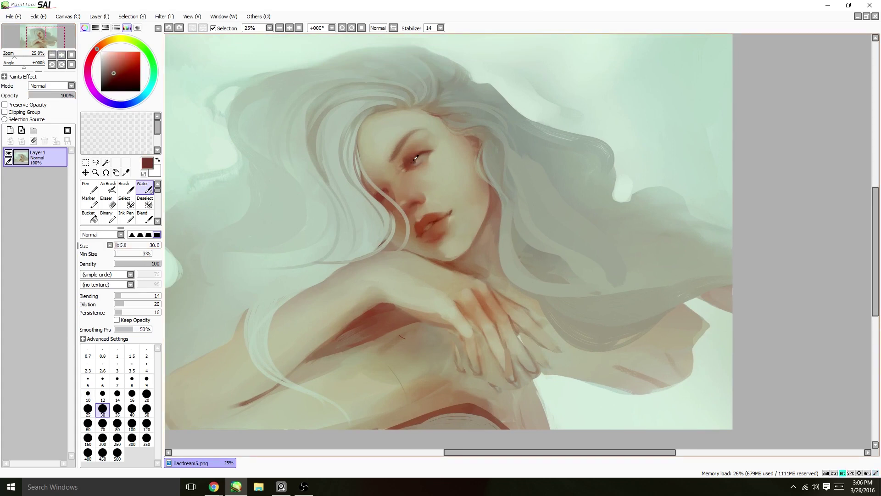
pyautogui.keyDown('alt'); pyautogui.click(422, 151); pyautogui.keyUp('alt')
pyautogui.keyDown('alt'); pyautogui.click(424, 159); pyautogui.keyUp('alt')
pyautogui.keyDown('alt'); pyautogui.click(394, 171); pyautogui.keyUp('alt')
pyautogui.click(52, 55)
# Step: Blend sampled skin tones over the wrist, hand and forearm on Layer2 with the Water brush, and tidy the arm's edge with the Eraser
pyautogui.keyDown('alt'); pyautogui.click(648, 301); pyautogui.keyUp('alt')
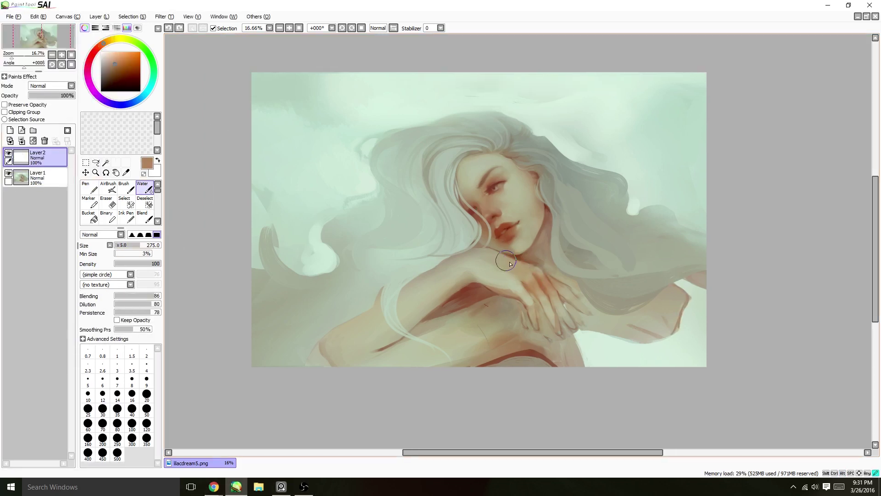
pyautogui.moveTo(510, 264)
pyautogui.mouseDown()
pyautogui.moveTo(496, 273)
pyautogui.moveTo(528, 287)
pyautogui.moveTo(505, 264)
pyautogui.mouseUp()
pyautogui.keyDown('alt'); pyautogui.click(511, 292); pyautogui.keyUp('alt')
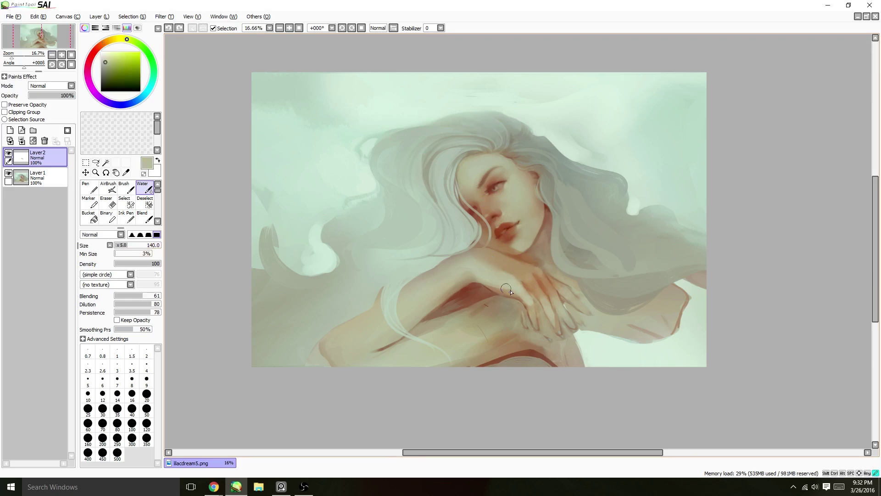
pyautogui.keyDown('alt'); pyautogui.click(434, 274); pyautogui.keyUp('alt')
pyautogui.moveTo(427, 299); pyautogui.dragTo(422, 320)
pyautogui.moveTo(294, 317)
pyautogui.mouseDown()
pyautogui.moveTo(327, 315)
pyautogui.moveTo(381, 286)
pyautogui.mouseUp()
pyautogui.keyDown('alt'); pyautogui.click(519, 242); pyautogui.keyUp('alt')
pyautogui.press('e')
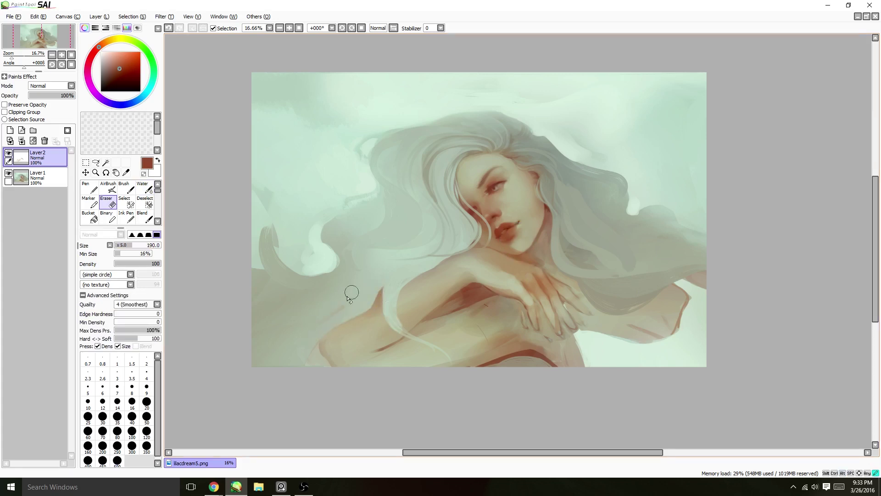
# Step: Airbrush sampled grey-green tones softly over the hair on both sides of the face, starting at size 500
pyautogui.press('a')
pyautogui.keyDown('alt'); pyautogui.click(434, 164); pyautogui.keyUp('alt')
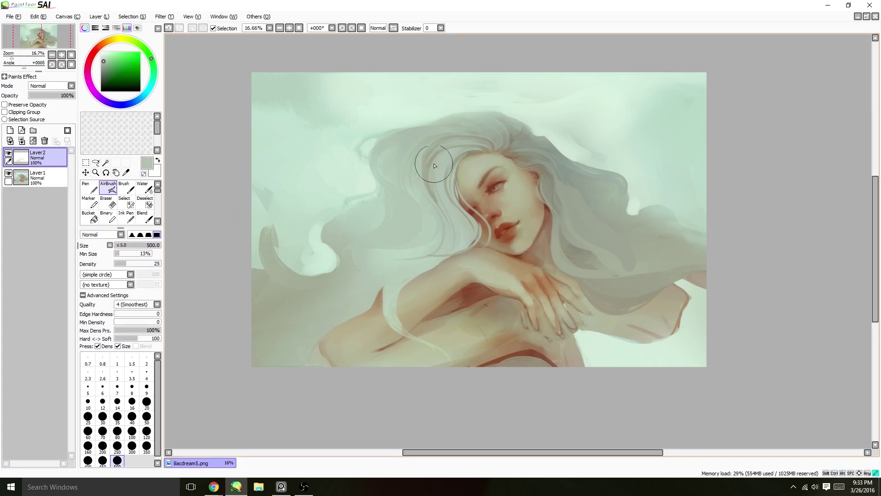
pyautogui.keyDown('alt'); pyautogui.click(444, 225); pyautogui.keyUp('alt')
pyautogui.keyDown('alt'); pyautogui.click(614, 182); pyautogui.keyUp('alt')
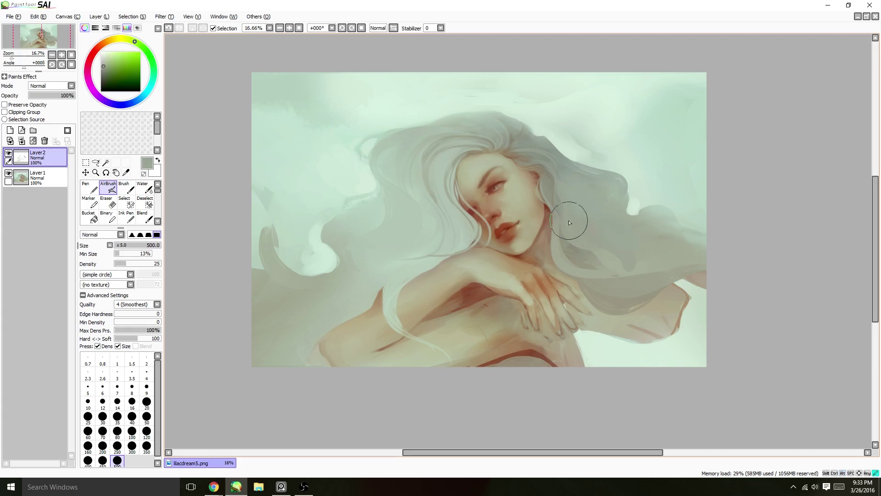
pyautogui.moveTo(698, 187); pyautogui.dragTo(443, 122)
# Step: Paint fine strands along the hairline and over the cheek with the Streak brush at size 25 and stabilizer S-2, using sampled browns and greys
pyautogui.click(158, 221)
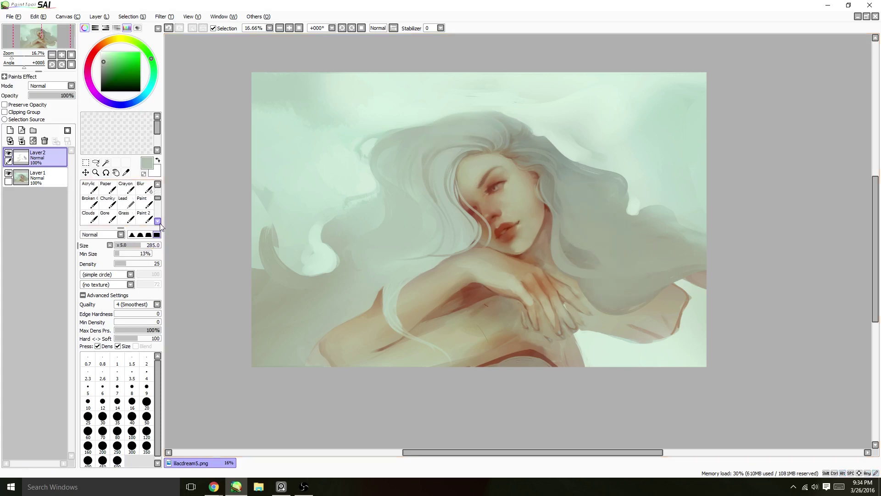
pyautogui.click(125, 216)
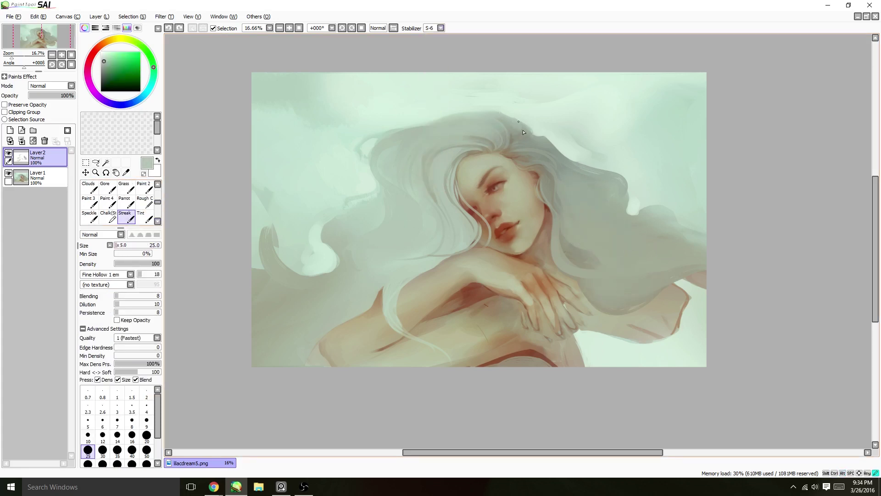
pyautogui.click(440, 28)
pyautogui.click(429, 151)
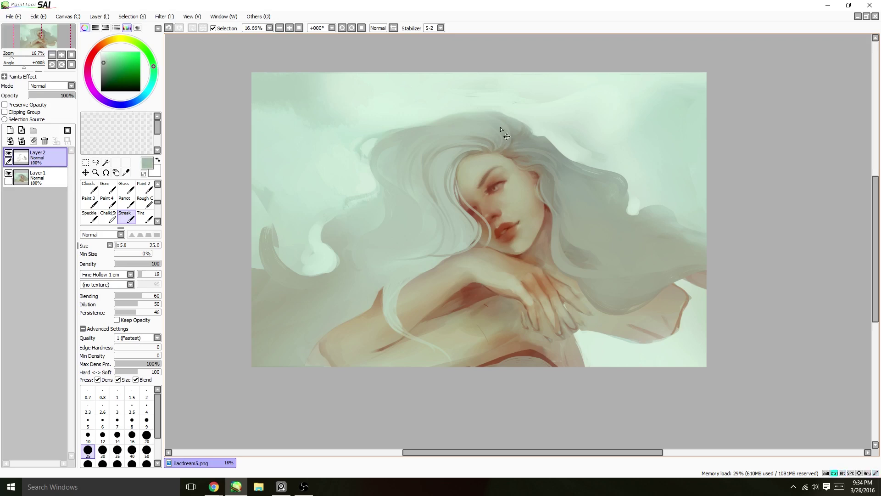
pyautogui.keyDown('alt'); pyautogui.click(499, 152); pyautogui.keyUp('alt')
pyautogui.keyDown('alt'); pyautogui.click(479, 197); pyautogui.keyUp('alt')
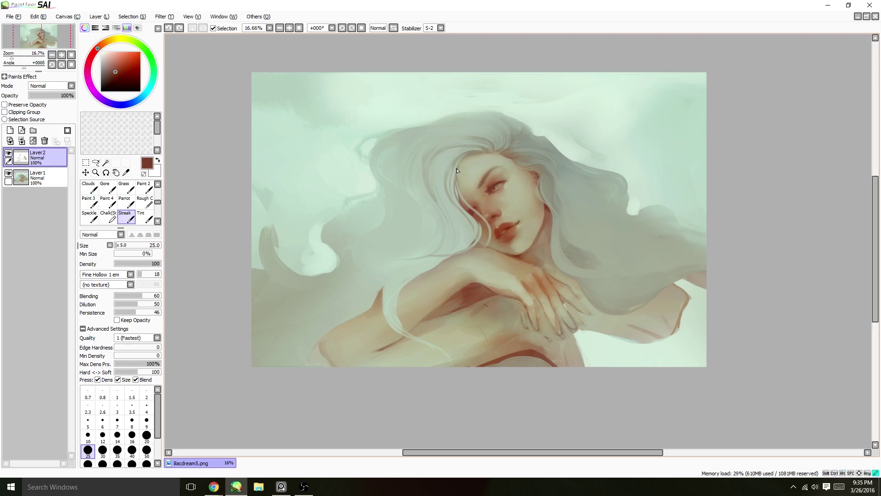
pyautogui.keyDown('alt'); pyautogui.click(537, 197); pyautogui.keyUp('alt')
pyautogui.moveTo(463, 202); pyautogui.dragTo(490, 245)
pyautogui.hotkey('ctrl', 'z')
pyautogui.hotkey('ctrl', 'y')
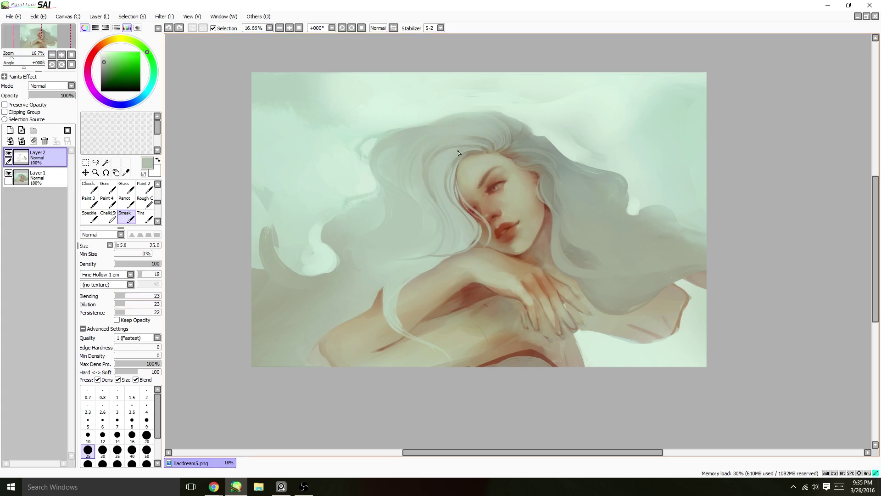
# Step: Work sampled tones into the hairline above the temple with the Streak brush at blending 23, dilution 23 and persistence 22
pyautogui.keyDown('alt'); pyautogui.click(552, 177); pyautogui.keyUp('alt')
pyautogui.keyDown('alt'); pyautogui.click(516, 155); pyautogui.keyUp('alt')
pyautogui.keyDown('alt'); pyautogui.click(513, 161); pyautogui.keyUp('alt')
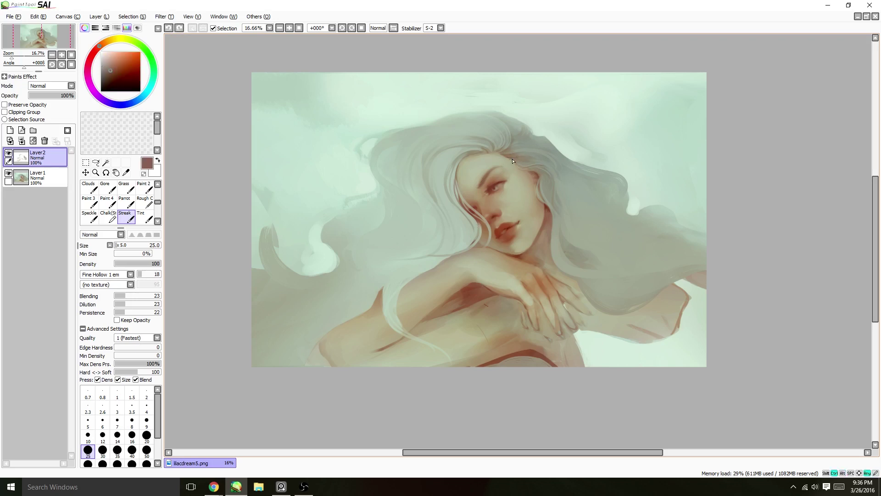
# Step: Paint softer strands at the parting and beside the cheek with blending 36, dilution 56 and persistence 60, undoing the last stroke
pyautogui.click(142, 295)
pyautogui.click(140, 304)
pyautogui.click(142, 313)
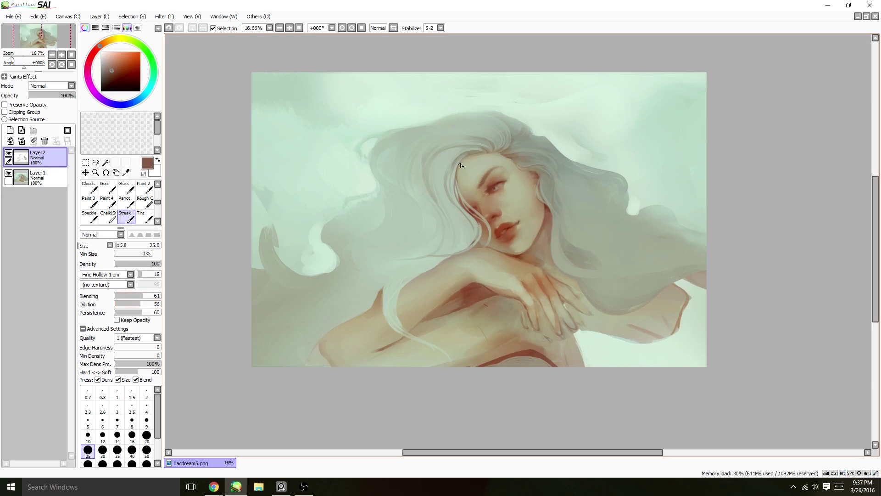
pyautogui.keyDown('alt'); pyautogui.click(491, 144); pyautogui.keyUp('alt')
pyautogui.click(131, 296)
pyautogui.keyDown('alt'); pyautogui.click(466, 219); pyautogui.keyUp('alt')
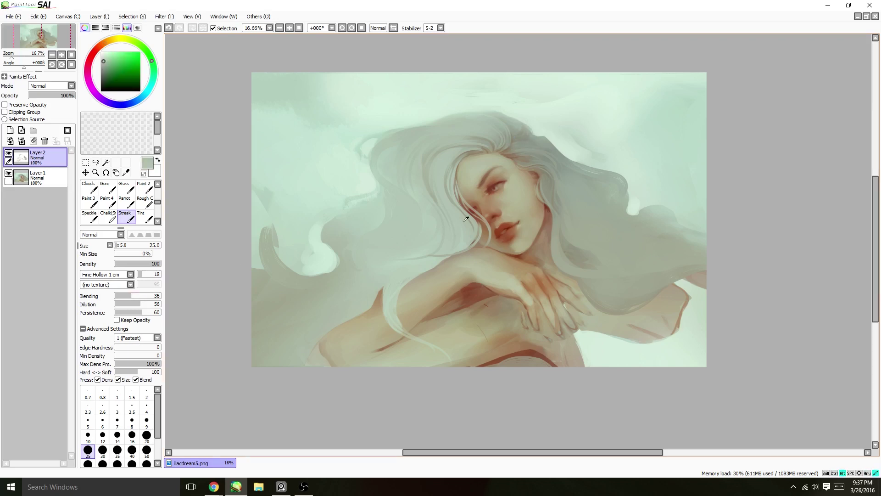
pyautogui.hotkey('ctrl', 'z')
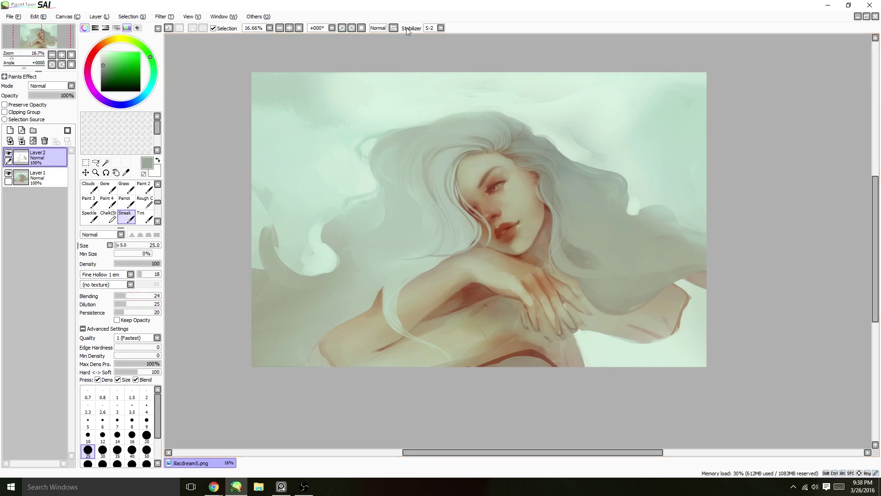
# Step: Mirror the canvas view and paint fine strands from the crown to the parting with sampled greys at size 25
pyautogui.press('h')
pyautogui.keyDown('alt'); pyautogui.click(526, 136); pyautogui.keyUp('alt')
pyautogui.keyDown('alt'); pyautogui.click(526, 137); pyautogui.keyUp('alt')
pyautogui.keyDown('alt'); pyautogui.click(527, 124); pyautogui.keyUp('alt')
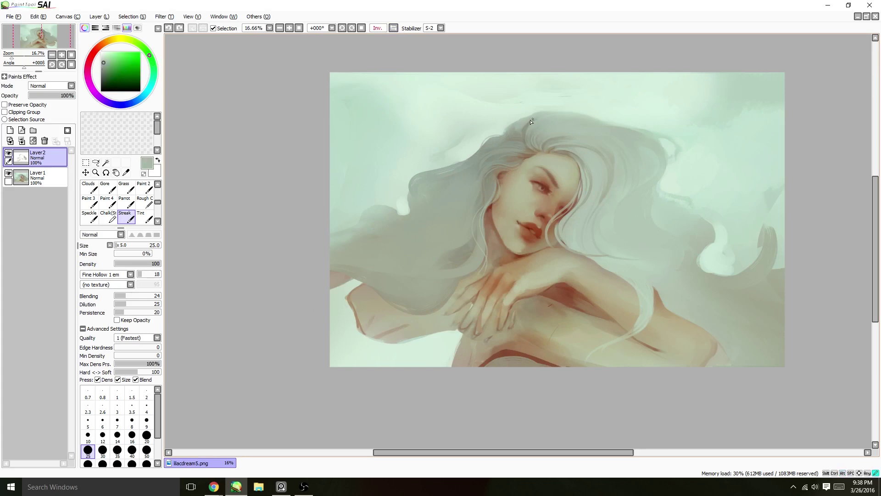
pyautogui.hotkey('ctrl', 'z')
pyautogui.keyDown('alt'); pyautogui.click(515, 135); pyautogui.keyUp('alt')
pyautogui.keyDown('alt'); pyautogui.click(510, 138); pyautogui.keyUp('alt')
pyautogui.keyDown('alt'); pyautogui.click(505, 141); pyautogui.keyUp('alt')
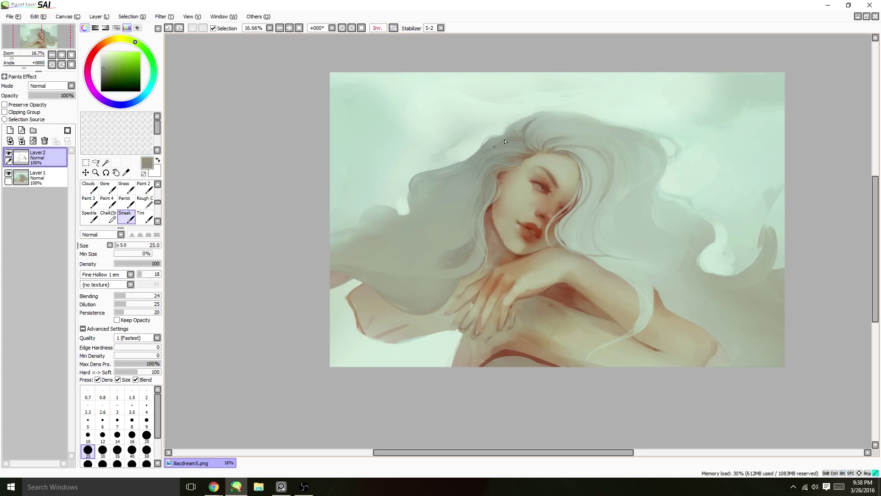
# Step: Add fine strands around the ear with sampled brownish greys
pyautogui.keyDown('alt'); pyautogui.click(504, 192); pyautogui.keyUp('alt')
pyautogui.keyDown('alt'); pyautogui.click(505, 193); pyautogui.keyUp('alt')
pyautogui.hotkey('ctrl', 'y')
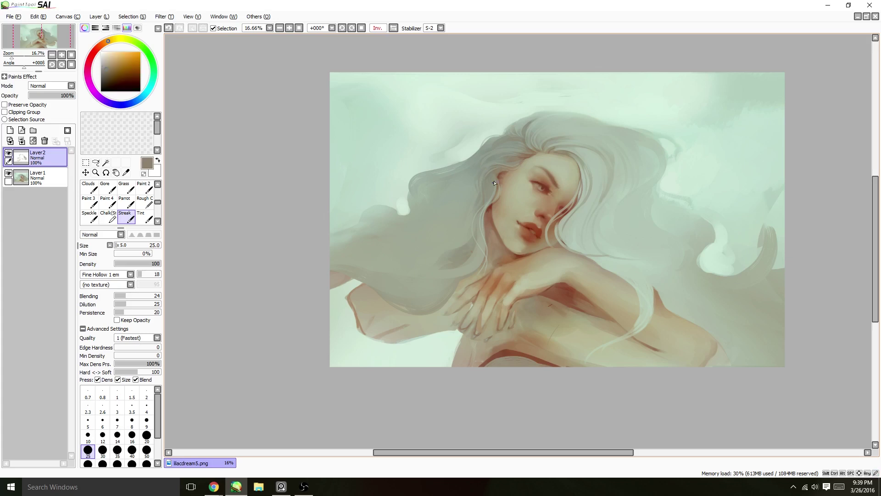
# Step: Restore the unmirrored view and airbrush sampled grey-greens over the hair on both sides of the face at sizes 285 and 500
pyautogui.press('h')
pyautogui.press('a')
pyautogui.keyDown('alt'); pyautogui.click(569, 175); pyautogui.keyUp('alt')
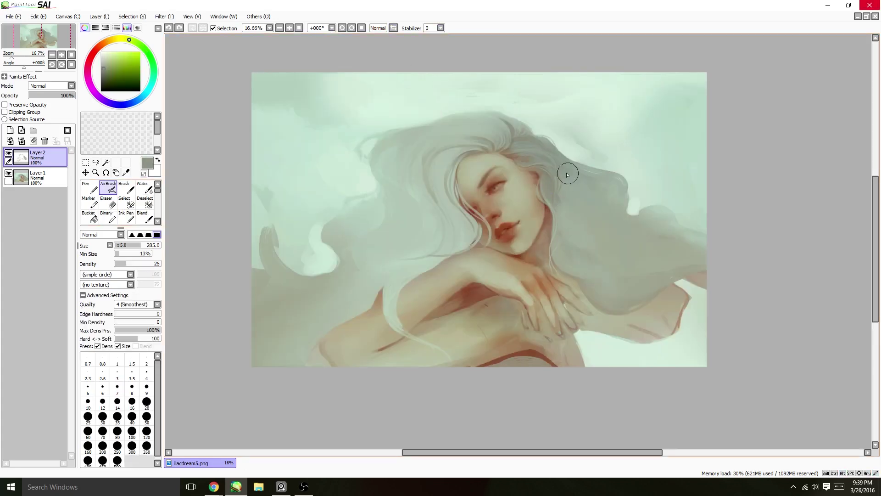
pyautogui.keyDown('alt'); pyautogui.click(440, 164); pyautogui.keyUp('alt')
pyautogui.moveTo(437, 152); pyautogui.dragTo(429, 252)
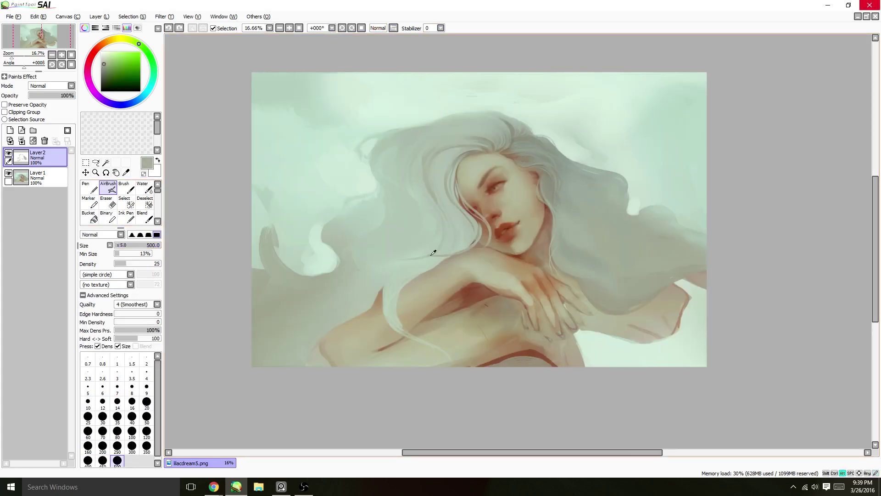
pyautogui.keyDown('alt'); pyautogui.click(426, 252); pyautogui.keyUp('alt')
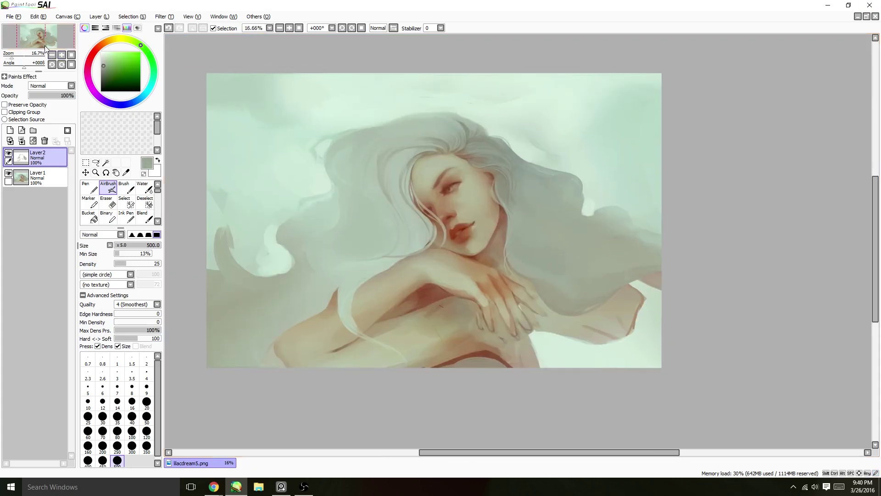
# Step: Paint strands in the hair beside the face with the Streak brush at size 60 and stabilizer S-5, using sampled grey-greens
pyautogui.click(441, 28)
pyautogui.click(432, 181)
pyautogui.press(']')
pyautogui.press(']')
pyautogui.press(']')
pyautogui.press(']')
pyautogui.press(']')
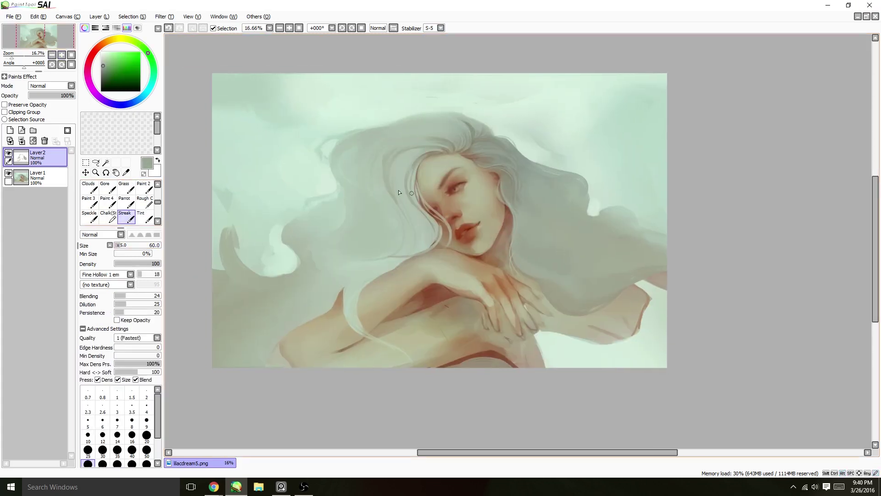
pyautogui.keyDown('alt'); pyautogui.click(396, 245); pyautogui.keyUp('alt')
pyautogui.keyDown('alt'); pyautogui.click(379, 160); pyautogui.keyUp('alt')
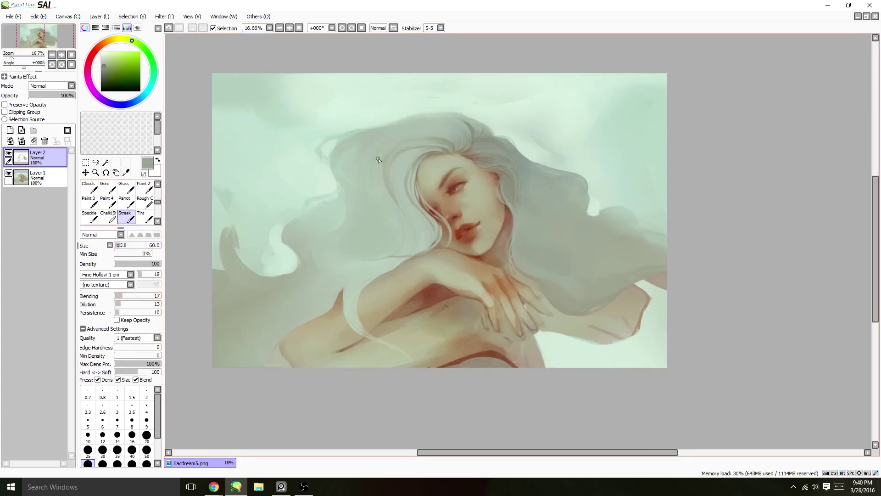
# Step: Broaden the strands over the crown and beside the neck with sampled tones, raising the Streak brush to size 285
pyautogui.keyDown('alt'); pyautogui.click(395, 142); pyautogui.keyUp('alt')
pyautogui.moveTo(376, 168); pyautogui.dragTo(417, 128)
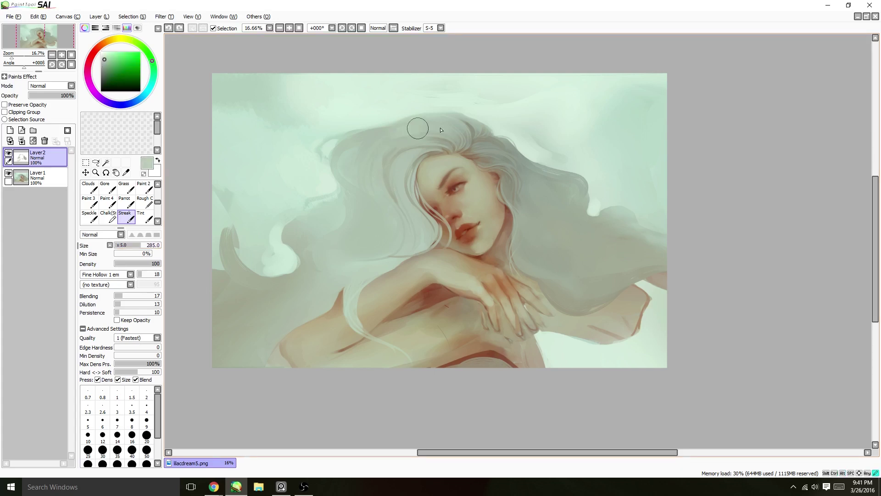
pyautogui.keyDown('alt'); pyautogui.click(382, 166); pyautogui.keyUp('alt')
pyautogui.moveTo(516, 259); pyautogui.dragTo(510, 205)
pyautogui.keyDown('alt'); pyautogui.click(445, 150); pyautogui.keyUp('alt')
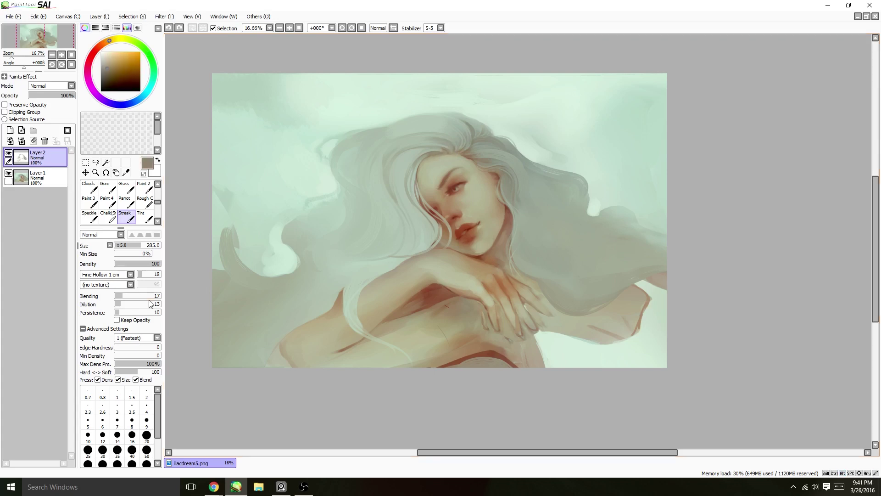
# Step: Blend sampled grey-green streaks through the hair falling in front of the face at size 285
pyautogui.keyDown('alt'); pyautogui.click(400, 146); pyautogui.keyUp('alt')
pyautogui.keyDown('alt'); pyautogui.click(406, 132); pyautogui.keyUp('alt')
pyautogui.keyDown('alt'); pyautogui.click(393, 186); pyautogui.keyUp('alt')
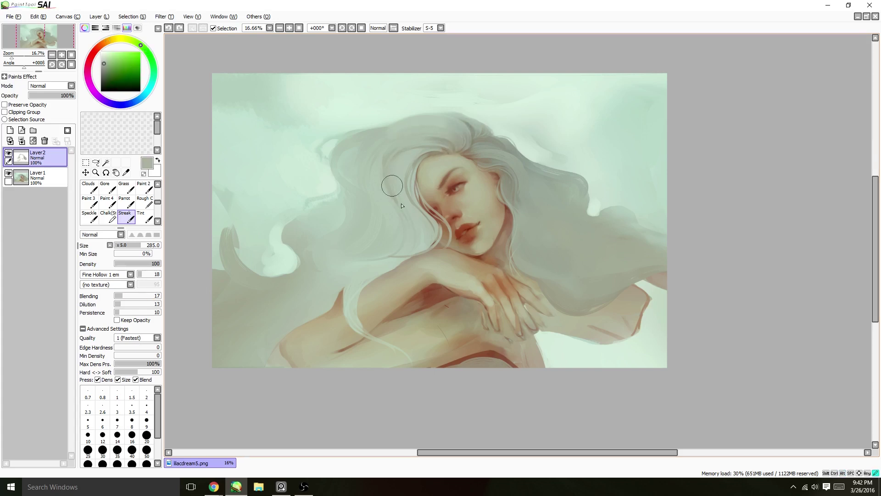
# Step: Paint thin strands from the temple into the far hair and beside the cheek at size 45, undoing the last stroke
pyautogui.click(122, 245)
pyautogui.keyDown('alt'); pyautogui.click(472, 162); pyautogui.keyUp('alt')
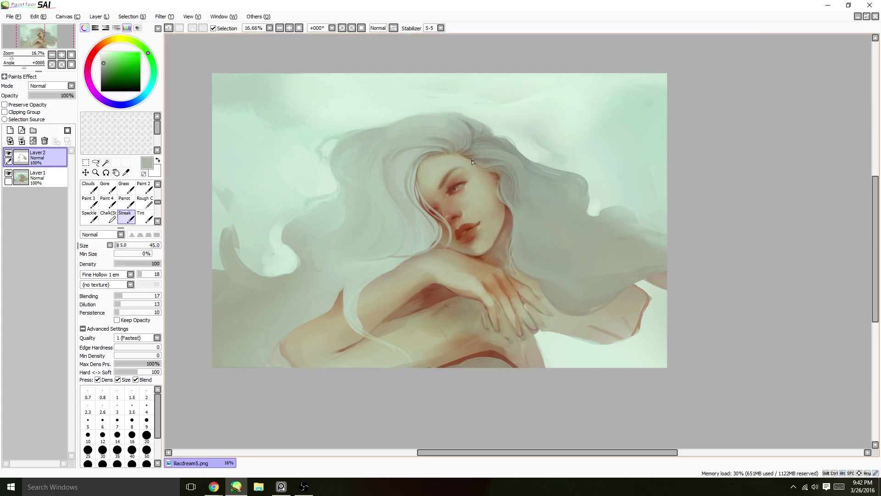
pyautogui.keyDown('alt'); pyautogui.click(510, 178); pyautogui.keyUp('alt')
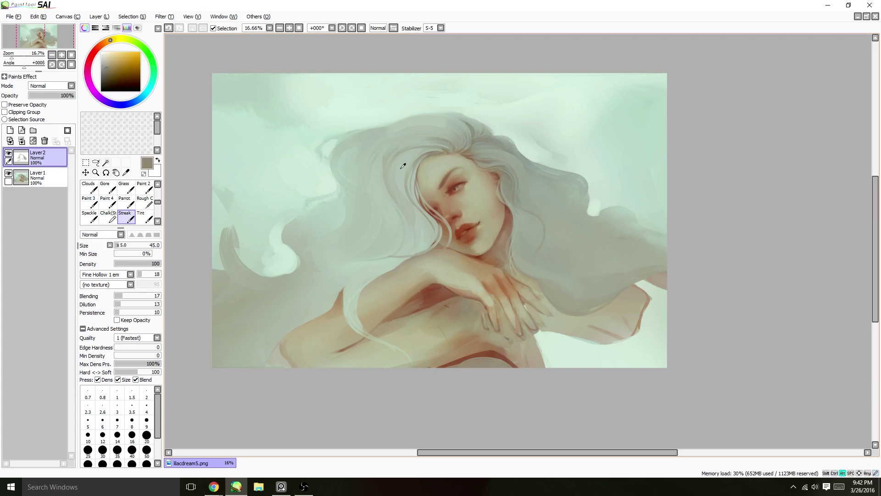
pyautogui.keyDown('alt'); pyautogui.click(394, 160); pyautogui.keyUp('alt')
pyautogui.keyDown('alt'); pyautogui.click(378, 257); pyautogui.keyUp('alt')
pyautogui.hotkey('ctrl', 'z')
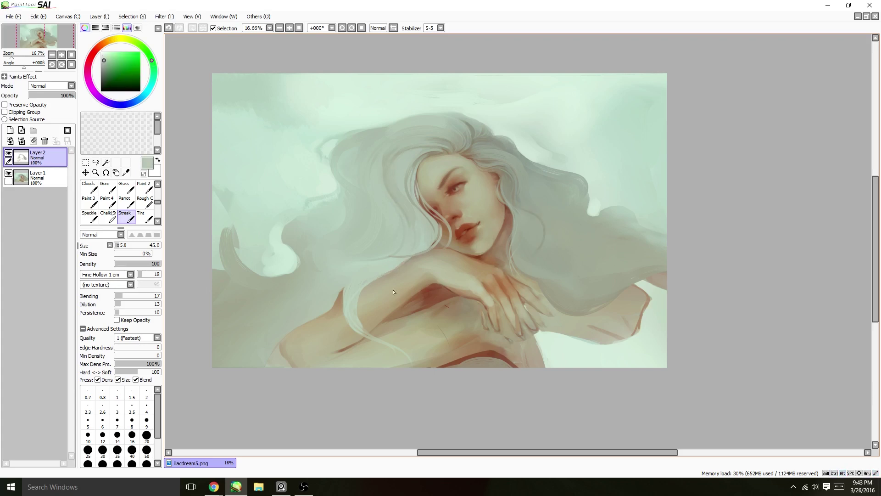
# Step: Paint strands from the parting into the hair beside the temple with the Streak brush at size 45, using sampled greys
pyautogui.hotkey('ctrl', 'y')
pyautogui.keyDown('alt'); pyautogui.click(482, 154); pyautogui.keyUp('alt')
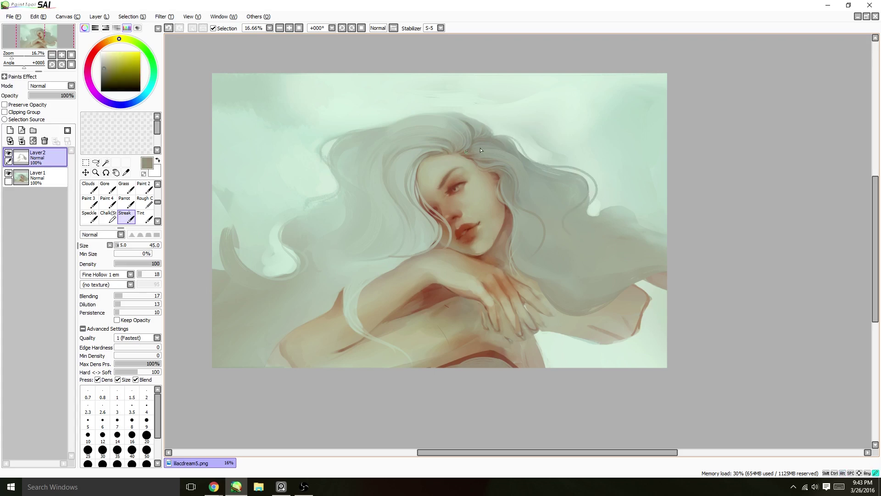
pyautogui.keyDown('alt'); pyautogui.click(508, 155); pyautogui.keyUp('alt')
pyautogui.keyDown('alt'); pyautogui.click(509, 182); pyautogui.keyUp('alt')
pyautogui.hotkey('ctrl', 'z')
pyautogui.keyDown('alt'); pyautogui.click(511, 174); pyautogui.keyUp('alt')
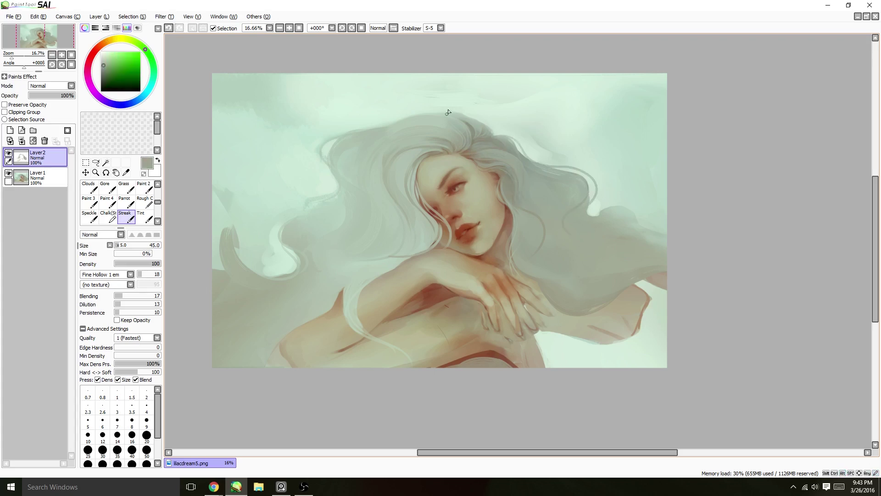
# Step: Add thin sampled grey strands around the forehead and crown, and a pale curl over the upper arm, at size 45
pyautogui.hscroll(1, 413, 220)
pyautogui.keyDown('alt'); pyautogui.click(386, 178); pyautogui.keyUp('alt')
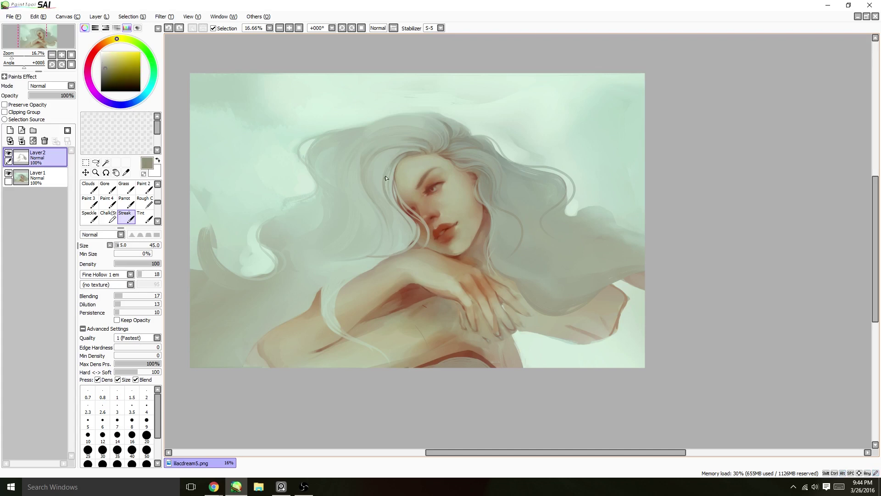
pyautogui.keyDown('alt'); pyautogui.click(379, 264); pyautogui.keyUp('alt')
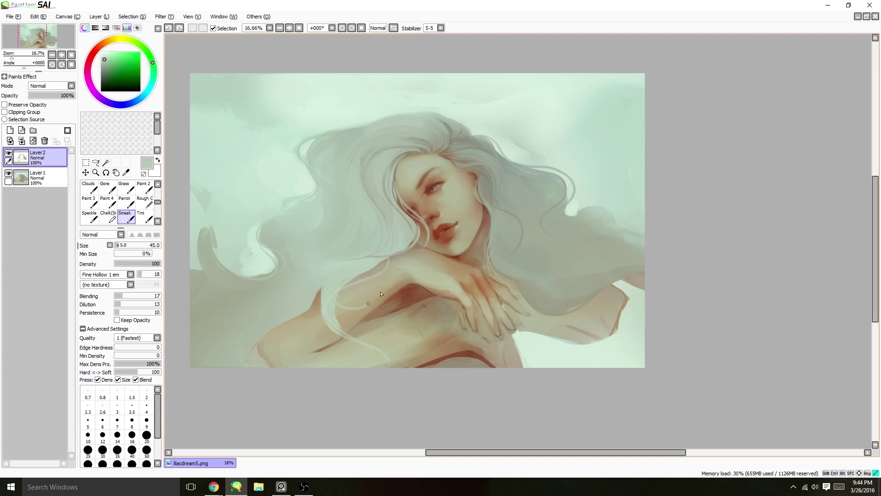
pyautogui.moveTo(381, 294)
pyautogui.mouseDown()
pyautogui.moveTo(376, 268)
pyautogui.moveTo(340, 294)
pyautogui.moveTo(310, 304)
pyautogui.mouseUp()
pyautogui.keyDown('alt'); pyautogui.click(344, 146); pyautogui.keyUp('alt')
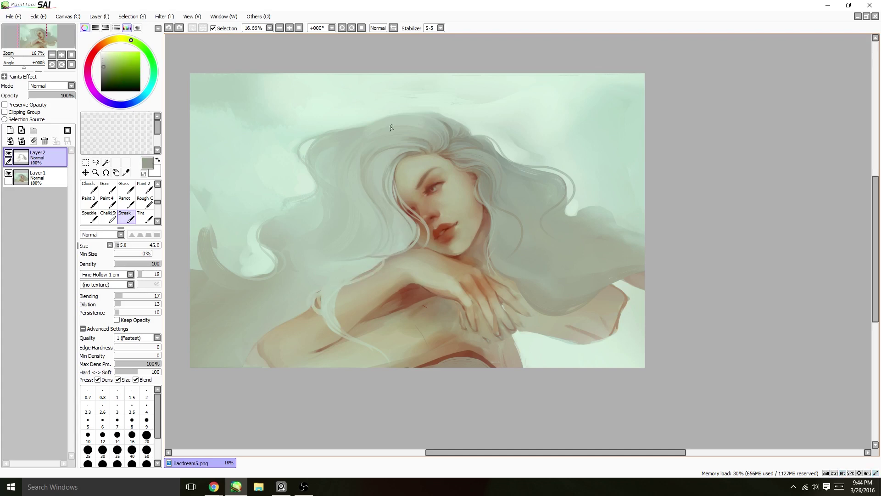
pyautogui.keyDown('alt'); pyautogui.click(460, 152); pyautogui.keyUp('alt')
pyautogui.hotkey('ctrl', 'z')
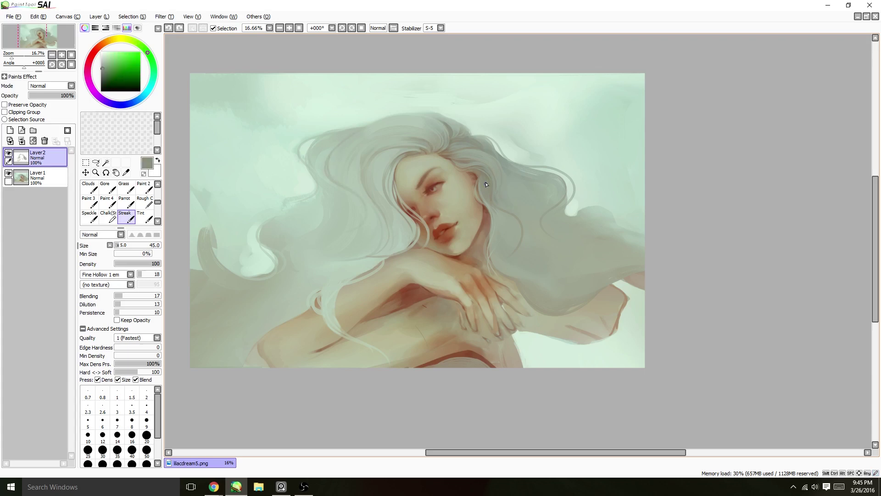
# Step: Soften the hair beside the neck and in front of the face with the Water tool at sizes 125 and 210, comparing strokes through undo and redo
pyautogui.hotkey('ctrl', 'y')
pyautogui.press('w')
pyautogui.hotkey('ctrl', 'z')
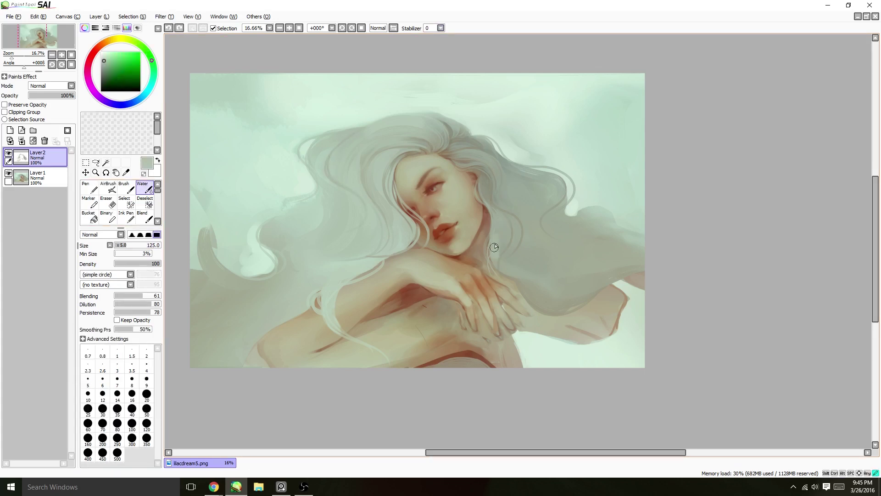
pyautogui.hotkey('ctrl', 'y')
pyautogui.hotkey('ctrl', 'y')
pyautogui.hotkey('ctrl', 'z')
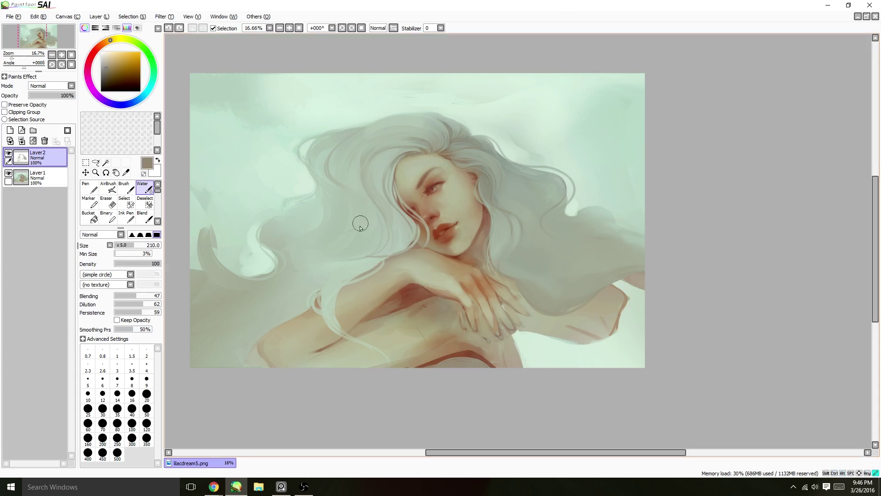
# Step: Rework the fine hair beside the ear with the Water tool at sizes 45 and 20, setting stabilizer 14 and undoing unwanted strokes
pyautogui.hotkey('ctrl', 'y')
pyautogui.hotkey('ctrl', 'z')
pyautogui.hotkey('ctrl', 'y')
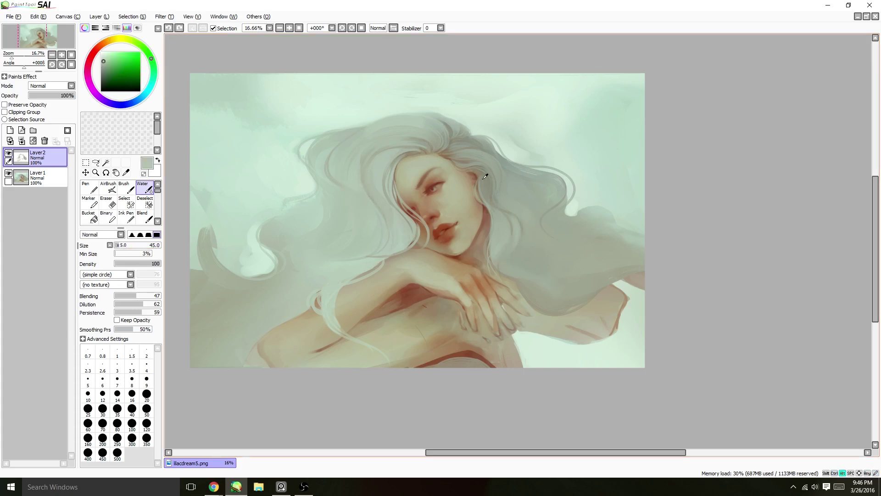
pyautogui.hotkey('ctrl', 'z')
pyautogui.hotkey('ctrl', 'z')
pyautogui.hotkey('ctrl', 'z')
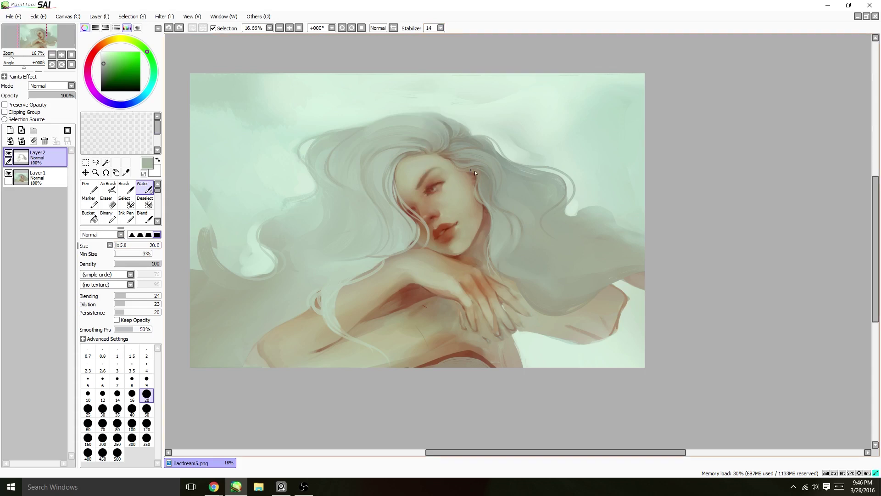
pyautogui.hotkey('ctrl', 'z')
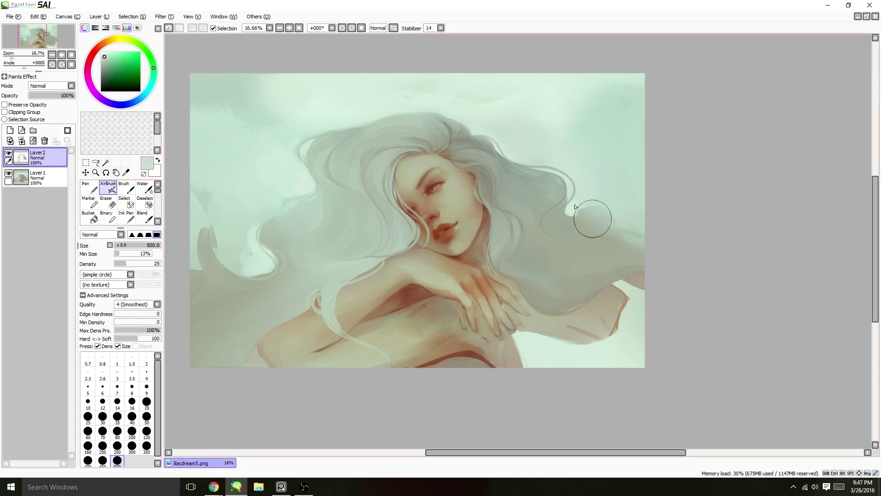
# Step: Soften the hair's far outer edge with the AirBrush at size 500 and refine the front strands with sampled tones at size 50
pyautogui.hotkey('ctrl', 'z')
pyautogui.hotkey('ctrl', 'z')
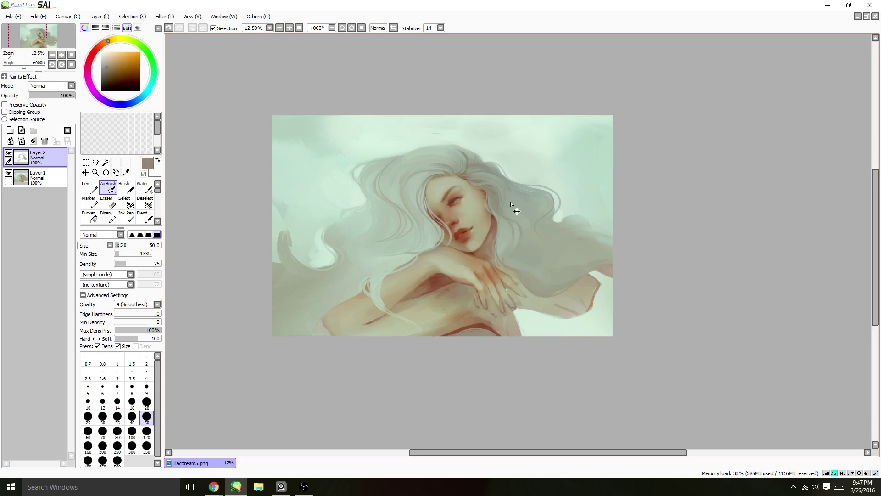
pyautogui.keyDown('alt'); pyautogui.click(377, 254); pyautogui.keyUp('alt')
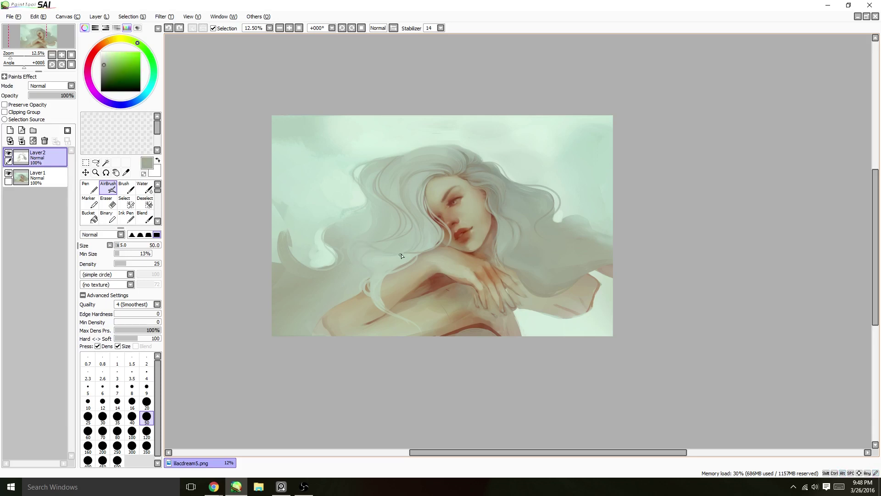
pyautogui.keyDown('alt'); pyautogui.click(391, 197); pyautogui.keyUp('alt')
pyautogui.hotkey('ctrl', 'z')
pyautogui.click(61, 55)
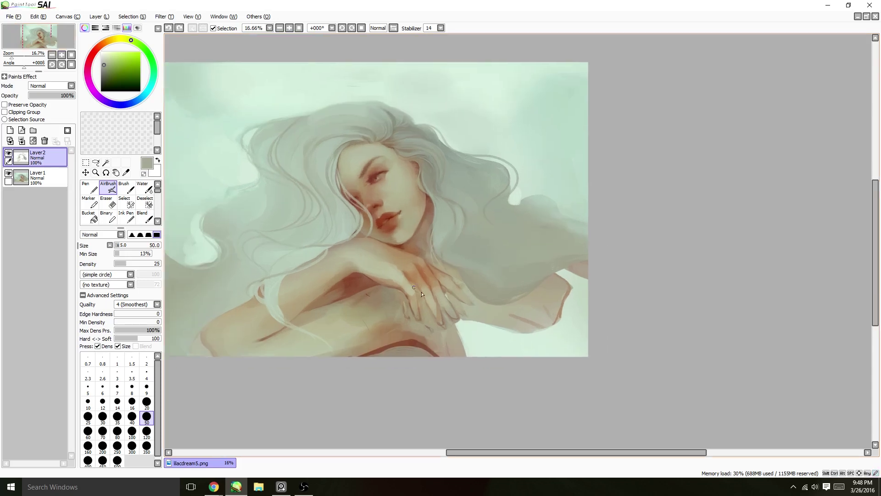
# Step: Create a new layer and smooth the shoulder and underarm shadow with sampled skin tones, using the AirBrush at size 500, density 25
pyautogui.click(9, 130)
pyautogui.click(117, 460)
pyautogui.keyDown('alt'); pyautogui.click(354, 322); pyautogui.keyUp('alt')
pyautogui.keyDown('alt'); pyautogui.click(356, 278); pyautogui.keyUp('alt')
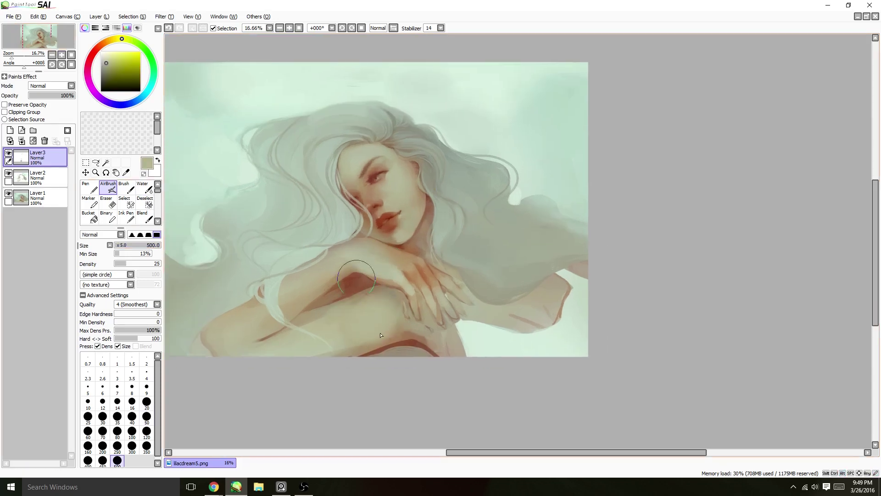
# Step: Soften the red edge below the shoulder and even out its skin shading with the AirBrush at size 500, density 12
pyautogui.keyDown('alt'); pyautogui.click(390, 353); pyautogui.keyUp('alt')
pyautogui.keyDown('alt'); pyautogui.click(409, 351); pyautogui.keyUp('alt')
pyautogui.moveTo(362, 317)
pyautogui.mouseDown()
pyautogui.moveTo(431, 333)
pyautogui.moveTo(387, 315)
pyautogui.mouseUp()
pyautogui.keyDown('alt'); pyautogui.click(395, 317); pyautogui.keyUp('alt')
pyautogui.keyDown('alt'); pyautogui.click(361, 329); pyautogui.keyUp('alt')
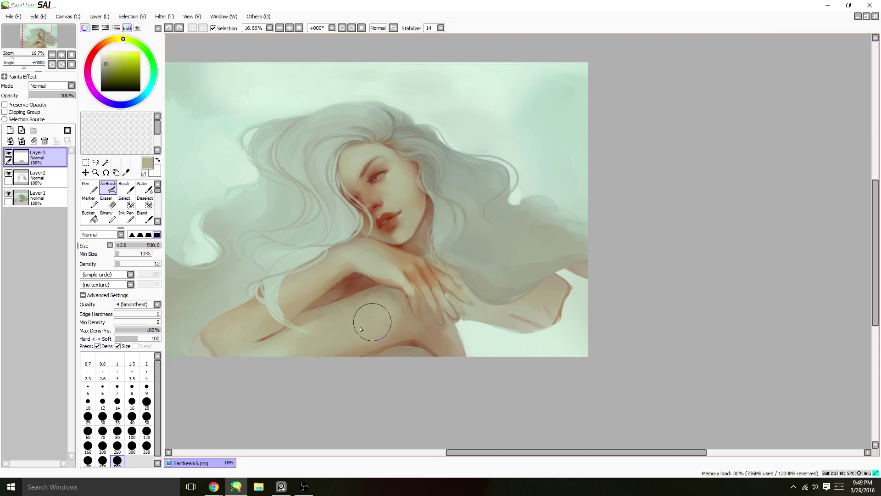
# Step: Airbrush a sampled tone over the far arm, undo the last stroke, and clean up the shading edges with the Eraser at size 190
pyautogui.keyDown('alt'); pyautogui.click(491, 177); pyautogui.keyUp('alt')
pyautogui.moveTo(505, 275)
pyautogui.mouseDown()
pyautogui.moveTo(543, 291)
pyautogui.moveTo(528, 321)
pyautogui.moveTo(565, 293)
pyautogui.moveTo(486, 339)
pyautogui.mouseUp()
pyautogui.hotkey('ctrl', 'z')
pyautogui.press('e')
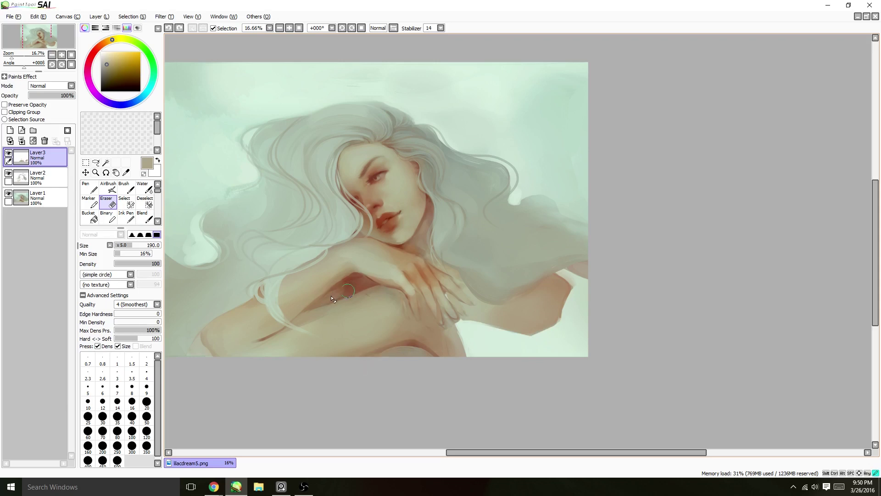
# Step: Soften the eye with the AirBrush at size 155 and repaint its lid and brow with sampled reddish browns, using the Paint brush at size 20
pyautogui.scroll(2, 333, 299)
pyautogui.press('v')
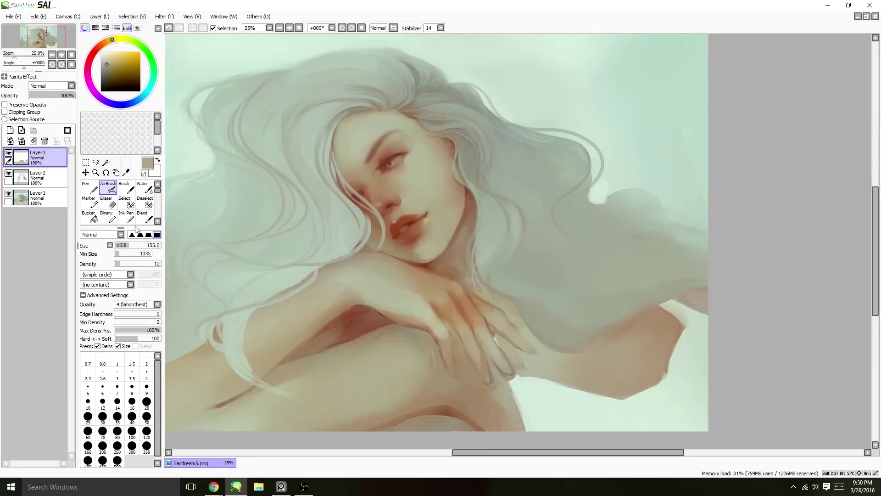
pyautogui.keyDown('alt'); pyautogui.click(398, 158); pyautogui.keyUp('alt')
pyautogui.keyDown('alt'); pyautogui.click(378, 167); pyautogui.keyUp('alt')
pyautogui.keyDown('alt'); pyautogui.click(384, 169); pyautogui.keyUp('alt')
pyautogui.press('b')
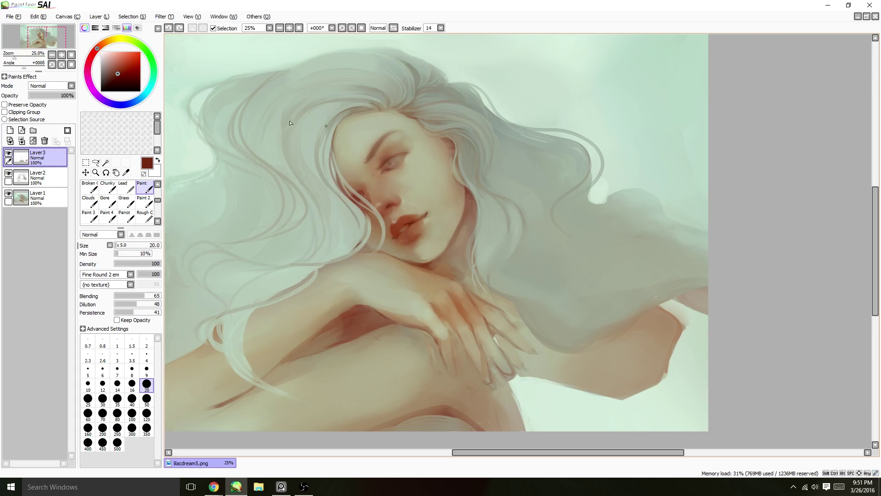
pyautogui.keyDown('alt'); pyautogui.click(376, 156); pyautogui.keyUp('alt')
pyautogui.keyDown('alt'); pyautogui.click(378, 153); pyautogui.keyUp('alt')
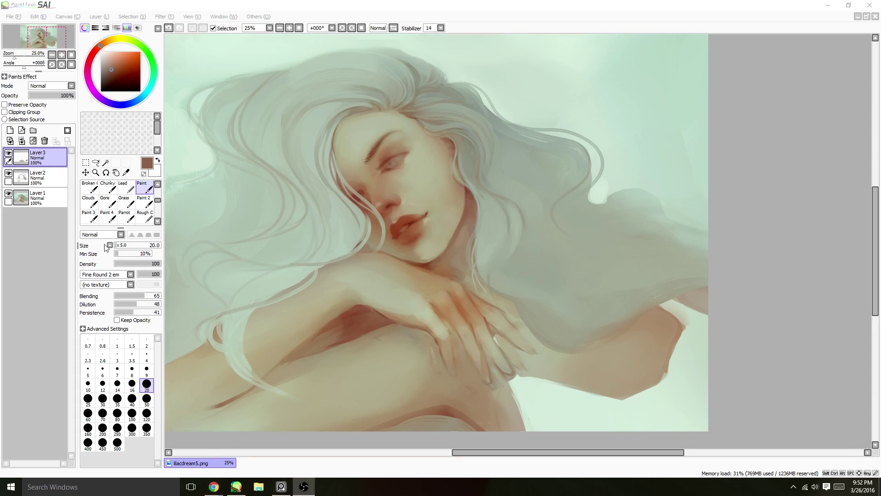
pyautogui.keyDown('alt'); pyautogui.click(382, 206); pyautogui.keyUp('alt')
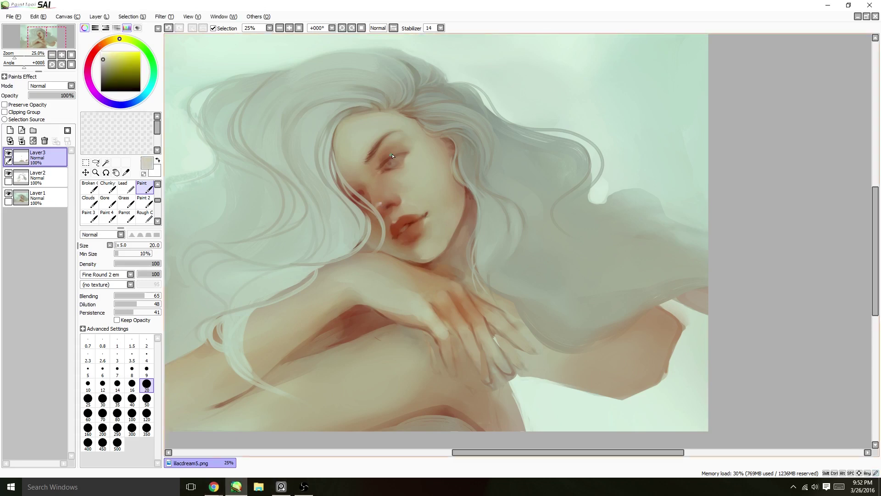
pyautogui.hotkey('alt', 'Tab')
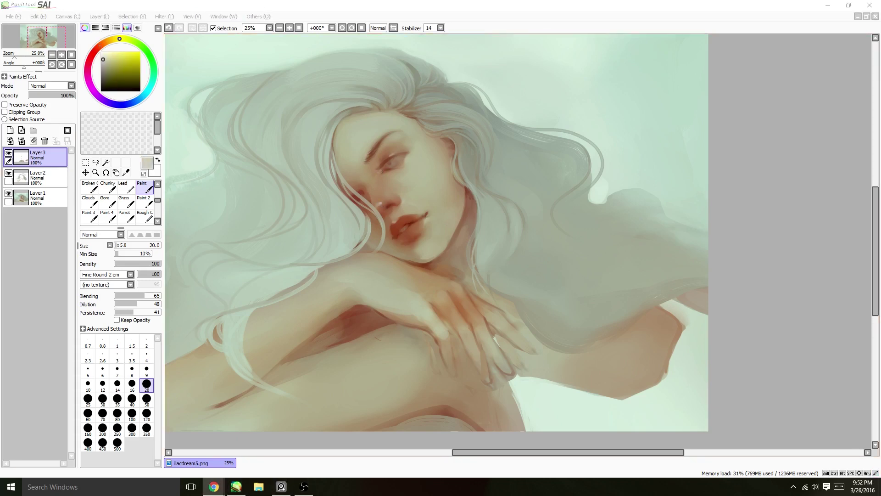
pyautogui.hotkey('alt', 'Tab')
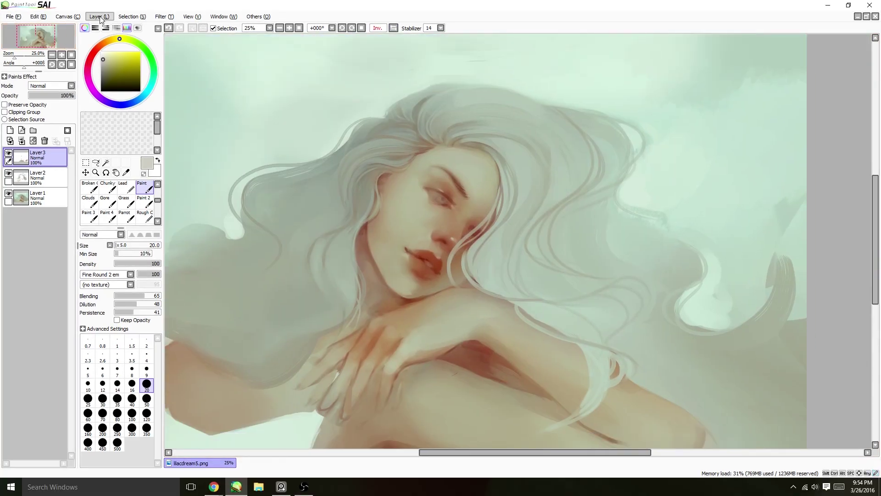
# Step: Redefine the eyelid and lash line in the mirrored view with sampled reddish browns, using the Paint brush at size 20 and Water at size 25
pyautogui.keyDown('alt'); pyautogui.click(430, 256); pyautogui.keyUp('alt')
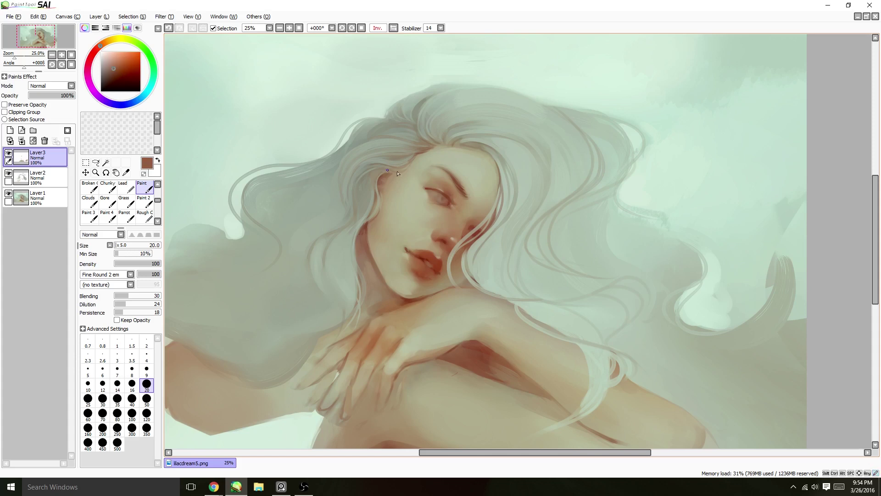
pyautogui.keyDown('alt'); pyautogui.click(419, 178); pyautogui.keyUp('alt')
pyautogui.press('w')
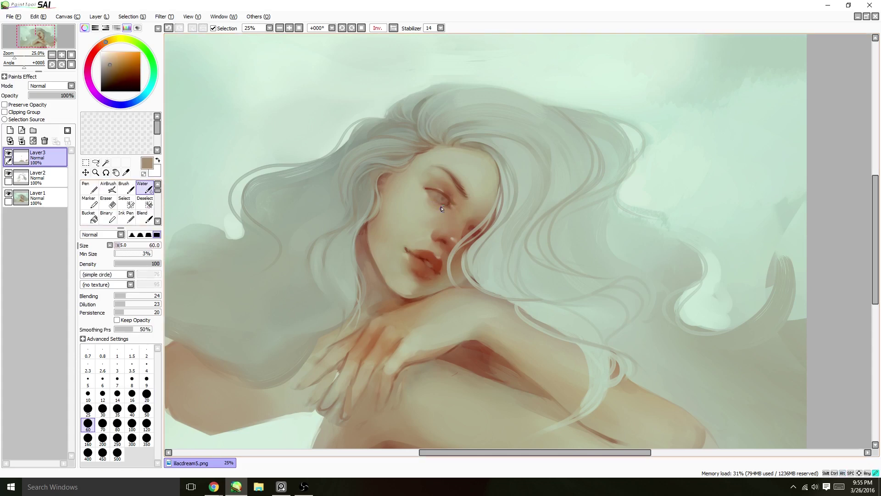
pyautogui.keyDown('alt'); pyautogui.click(426, 184); pyautogui.keyUp('alt')
pyautogui.press('[')
pyautogui.press('[')
pyautogui.press('[')
pyautogui.press('[')
pyautogui.press('[')
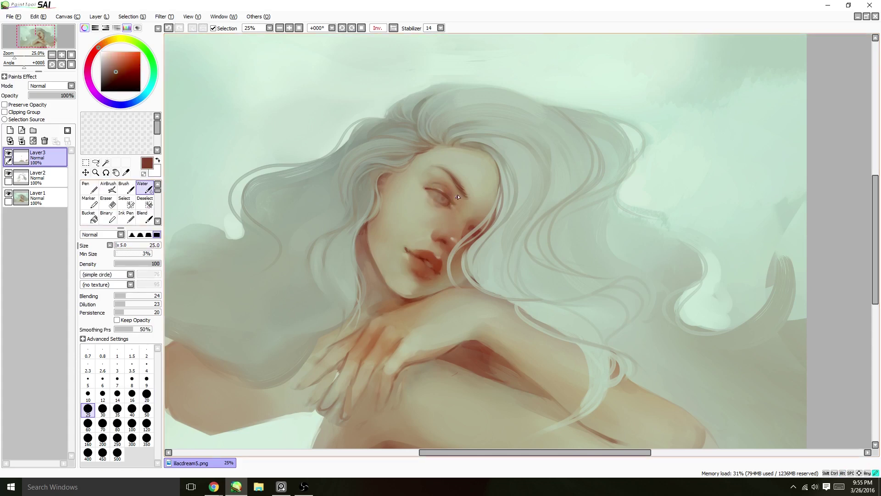
pyautogui.keyDown('alt'); pyautogui.click(443, 185); pyautogui.keyUp('alt')
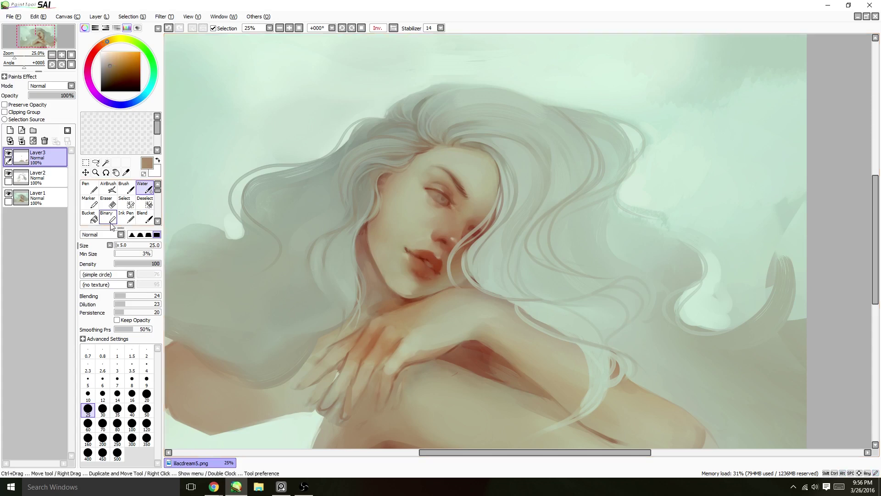
# Step: Blend sampled skin tones around the eye and eyelid with the Water tool at sizes 70 and 40
pyautogui.keyDown('alt'); pyautogui.click(454, 200); pyautogui.keyUp('alt')
pyautogui.press(']')
pyautogui.press(']')
pyautogui.press(']')
pyautogui.press(']')
pyautogui.press(']')
pyautogui.press(']')
pyautogui.press('[')
pyautogui.press('[')
pyautogui.press('[')
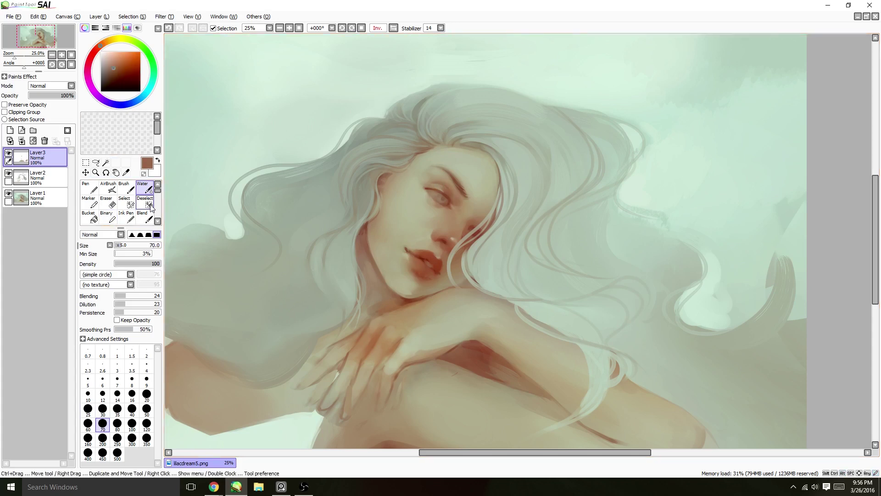
pyautogui.keyDown('alt'); pyautogui.click(442, 208); pyautogui.keyUp('alt')
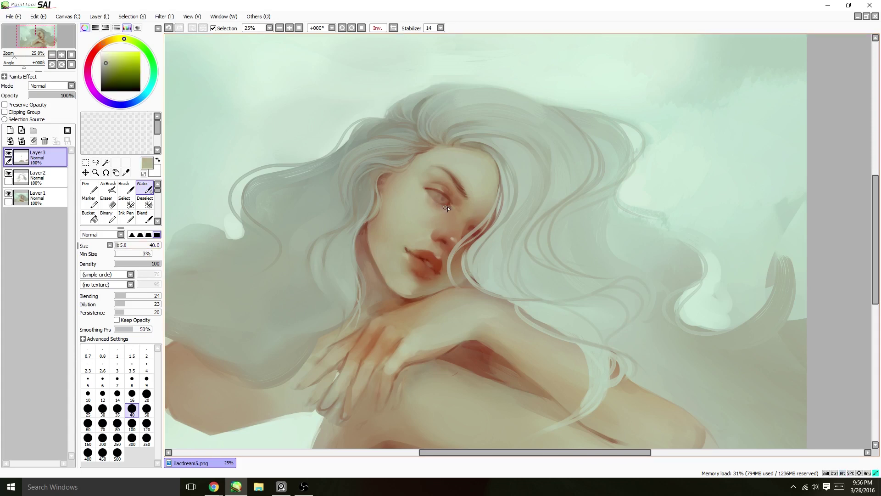
# Step: Smooth the skin below the eye and across the cheek with sampled tones, enlarging the Water tool to size 80
pyautogui.keyDown('alt'); pyautogui.click(447, 209); pyautogui.keyUp('alt')
pyautogui.keyDown('alt'); pyautogui.click(466, 212); pyautogui.keyUp('alt')
pyautogui.press(']')
pyautogui.press(']')
pyautogui.press(']')
pyautogui.press(']')
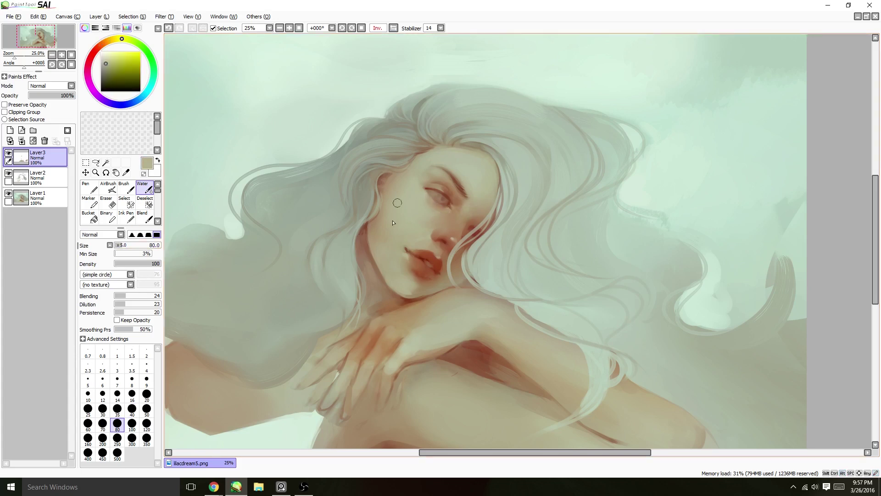
# Step: Deepen the line between the lips with sampled dark red, reducing the Water tool to size 25
pyautogui.press('[')
pyautogui.press('[')
pyautogui.press('[')
pyautogui.press('[')
pyautogui.press('[')
pyautogui.press('[')
pyautogui.press('[')
pyautogui.keyDown('alt'); pyautogui.click(424, 255); pyautogui.keyUp('alt')
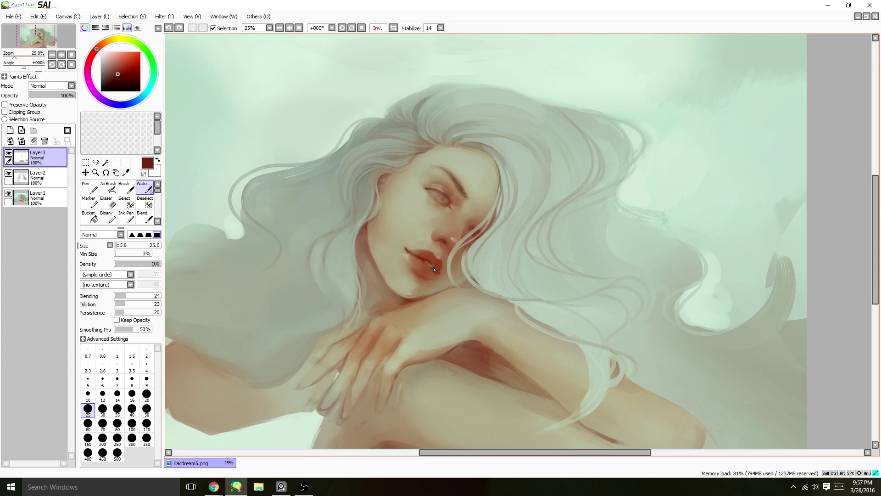
# Step: Tone the lower lip and the area beneath the nose with sampled colors at size 35, undoing the last stroke
pyautogui.keyDown('alt'); pyautogui.click(410, 277); pyautogui.keyUp('alt')
pyautogui.press(']')
pyautogui.press(']')
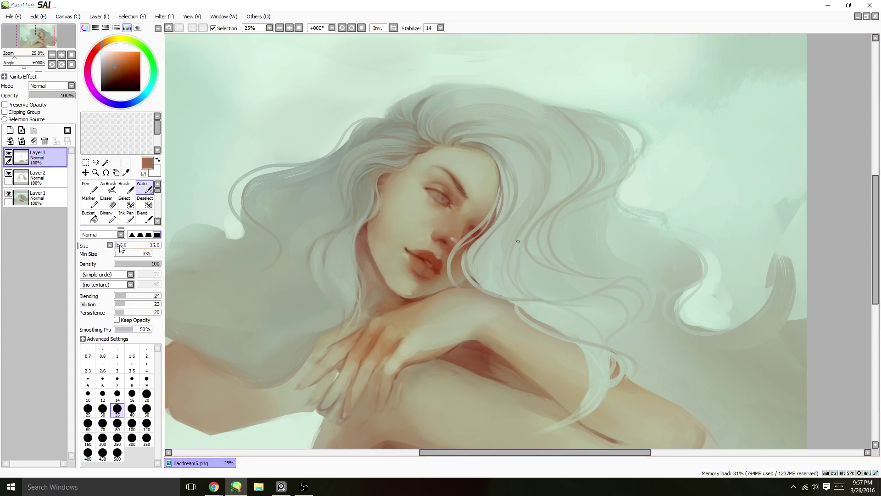
pyautogui.keyDown('alt'); pyautogui.click(440, 239); pyautogui.keyUp('alt')
pyautogui.hotkey('ctrl', 'z')
pyautogui.keyDown('alt'); pyautogui.click(481, 124); pyautogui.keyUp('alt')
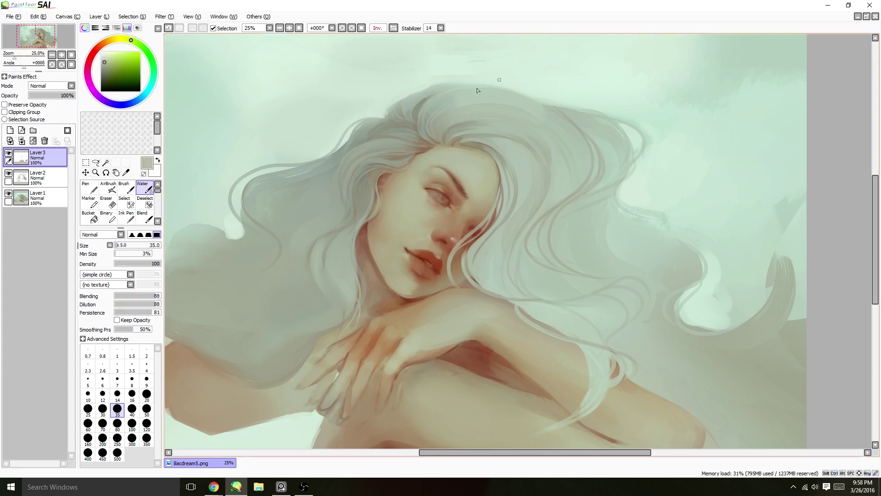
# Step: Blend the upper lip edge and mouth corner with sampled tones at size 35 and blending 88, undoing unwanted strokes
pyautogui.keyDown('alt'); pyautogui.click(420, 254); pyautogui.keyUp('alt')
pyautogui.keyDown('alt'); pyautogui.click(417, 248); pyautogui.keyUp('alt')
pyautogui.keyDown('alt'); pyautogui.click(443, 236); pyautogui.keyUp('alt')
pyautogui.hotkey('ctrl', 'z')
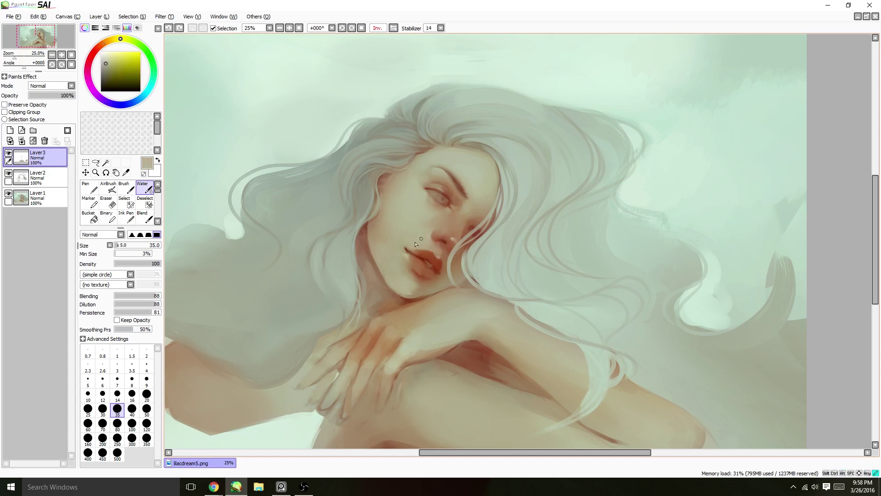
pyautogui.keyDown('alt'); pyautogui.click(404, 250); pyautogui.keyUp('alt')
pyautogui.hotkey('ctrl', 'z')
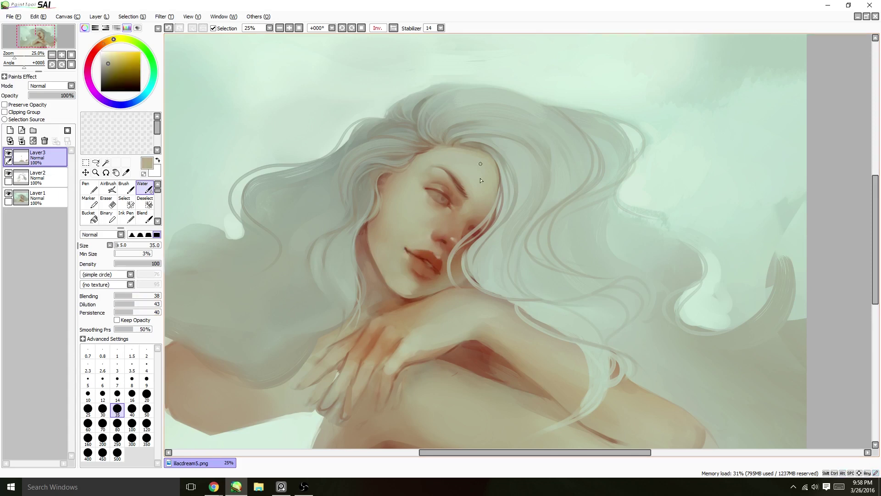
# Step: Paint the eye's highlight and define its inner corner with sampled tones, using the Water tool at size 15
pyautogui.keyDown('alt'); pyautogui.click(446, 182); pyautogui.keyUp('alt')
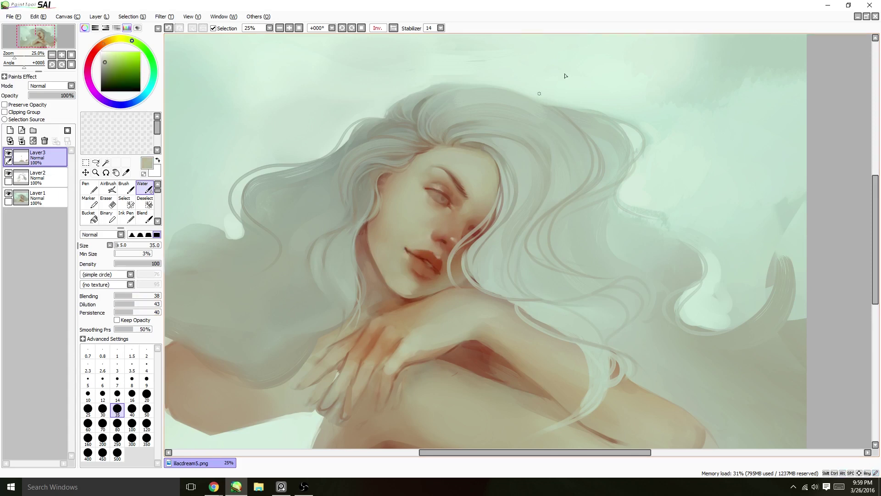
pyautogui.press('[')
pyautogui.keyDown('alt'); pyautogui.click(438, 198); pyautogui.keyUp('alt')
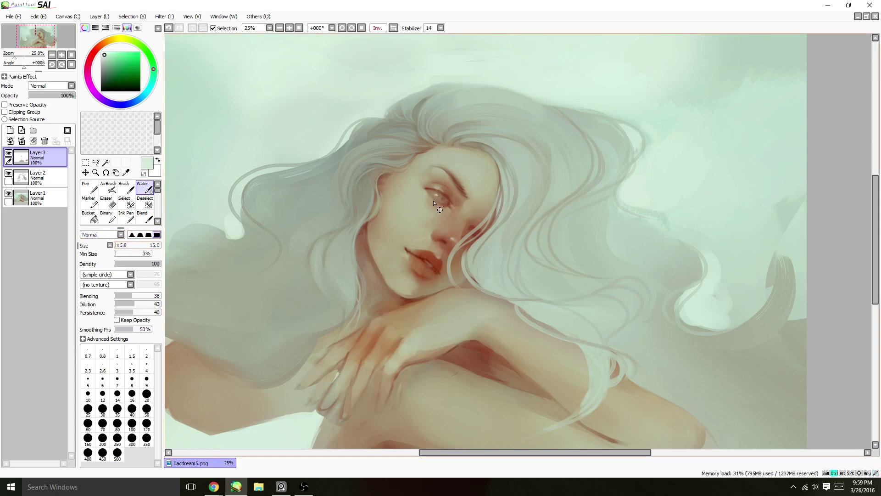
pyautogui.keyDown('alt'); pyautogui.click(443, 193); pyautogui.keyUp('alt')
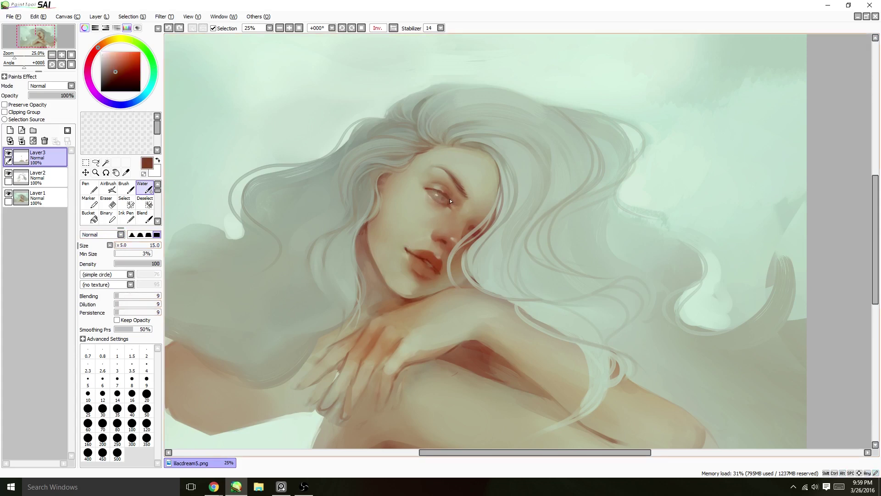
# Step: Refine the eyelids and the area under the eye with sampled browns at size 15 and blending 9, undoing one stroke
pyautogui.keyDown('alt'); pyautogui.click(445, 245); pyautogui.keyUp('alt')
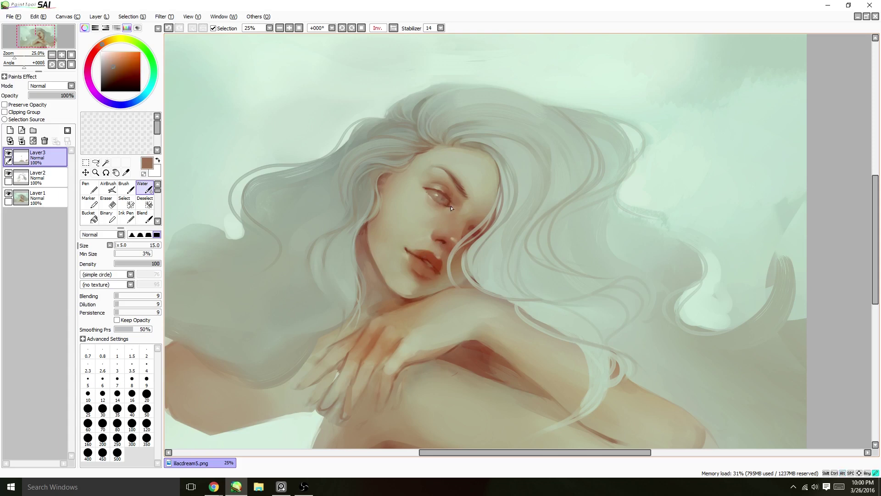
pyautogui.keyDown('alt'); pyautogui.click(512, 155); pyautogui.keyUp('alt')
pyautogui.keyDown('alt'); pyautogui.click(436, 189); pyautogui.keyUp('alt')
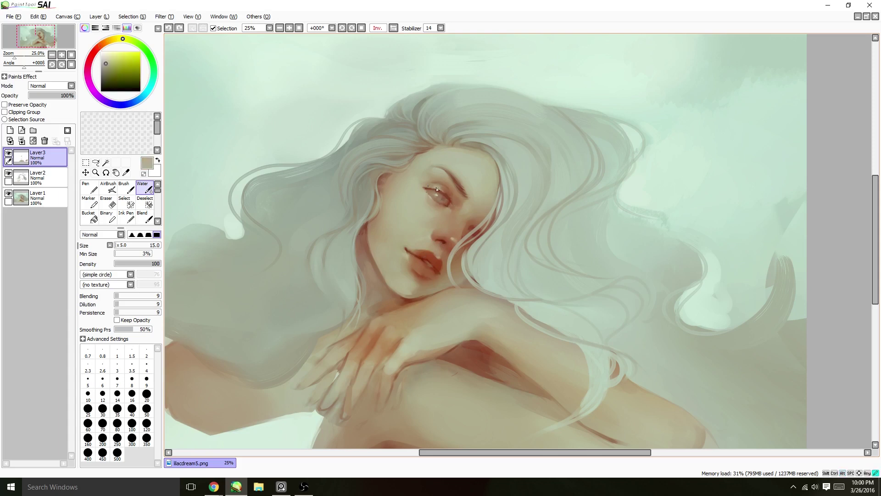
pyautogui.hotkey('ctrl', 'z')
pyautogui.keyDown('alt'); pyautogui.click(435, 243); pyautogui.keyUp('alt')
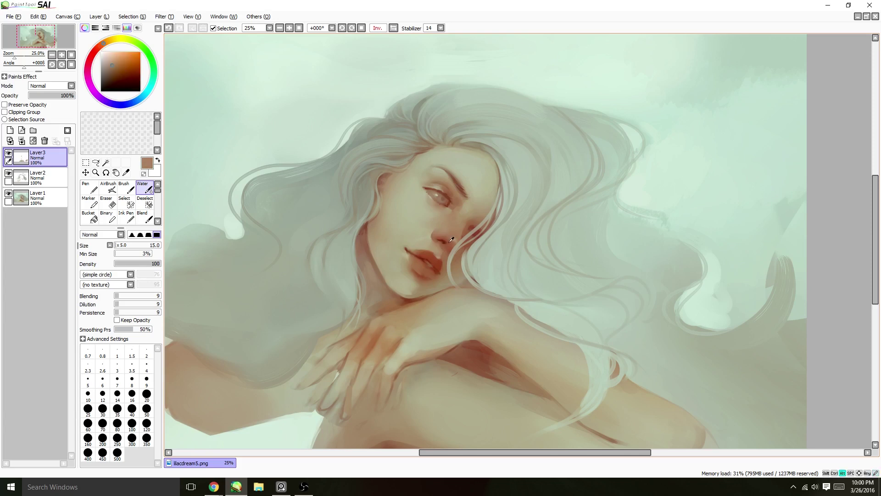
pyautogui.keyDown('alt'); pyautogui.click(443, 245); pyautogui.keyUp('alt')
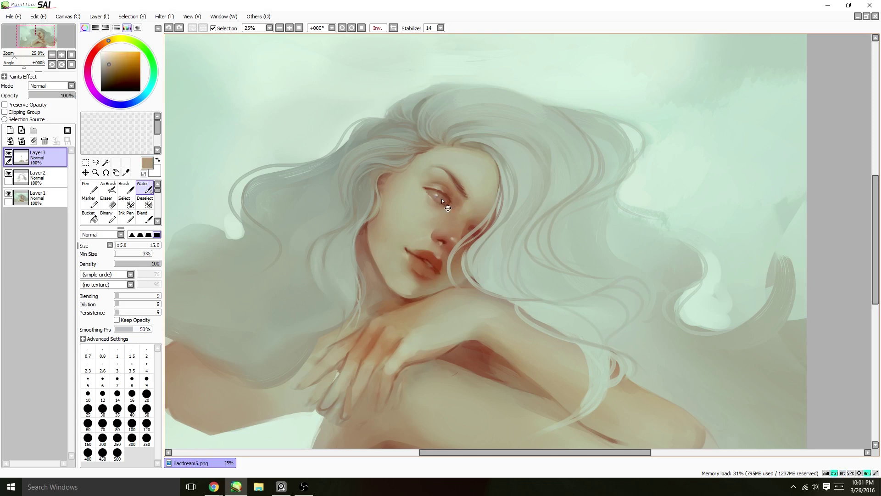
# Step: Touch up the nose with sampled reddish browns at size 15, checking the mirrored face and undoing the last stroke
pyautogui.keyDown('alt'); pyautogui.click(476, 214); pyautogui.keyUp('alt')
pyautogui.click(394, 28)
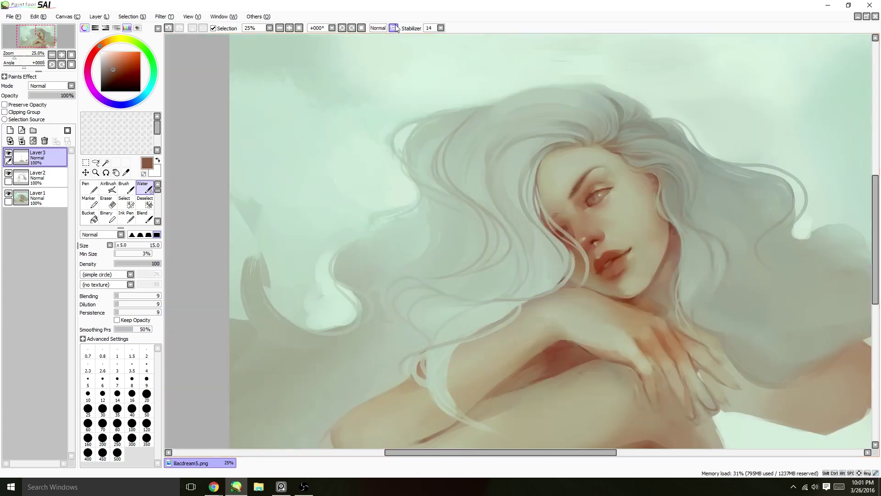
pyautogui.click(52, 56)
pyautogui.click(61, 54)
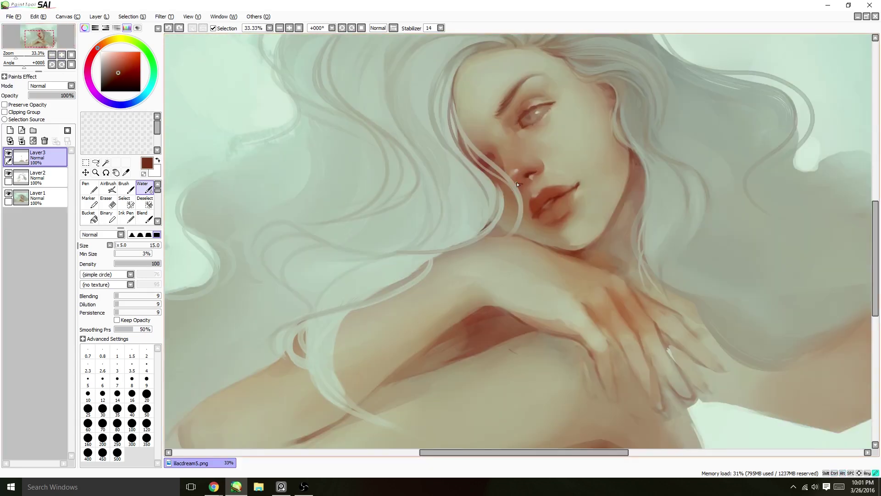
pyautogui.press('h')
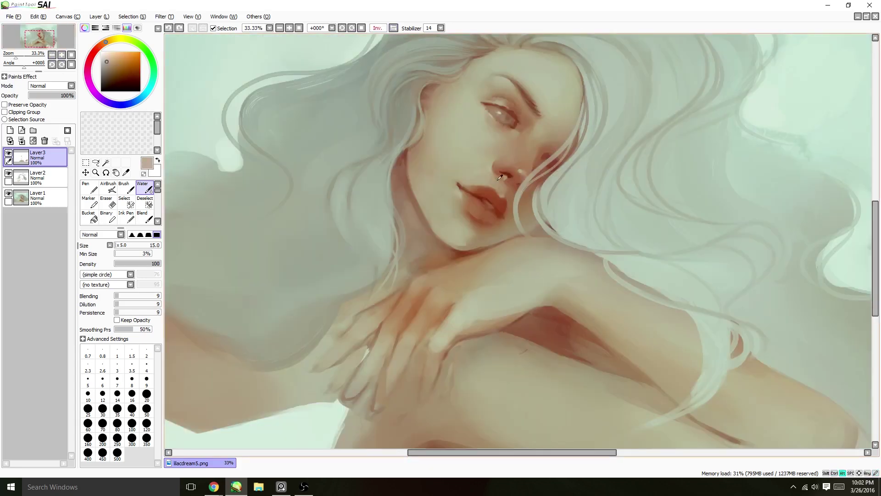
pyautogui.keyDown('alt'); pyautogui.click(529, 170); pyautogui.keyUp('alt')
pyautogui.hotkey('ctrl', 'z')
# Step: Lighten the skin beside the outer eye corner with sampled pale green at size 50, and soften the cheek and chin at size 185
pyautogui.keyDown('alt'); pyautogui.click(481, 111); pyautogui.keyUp('alt')
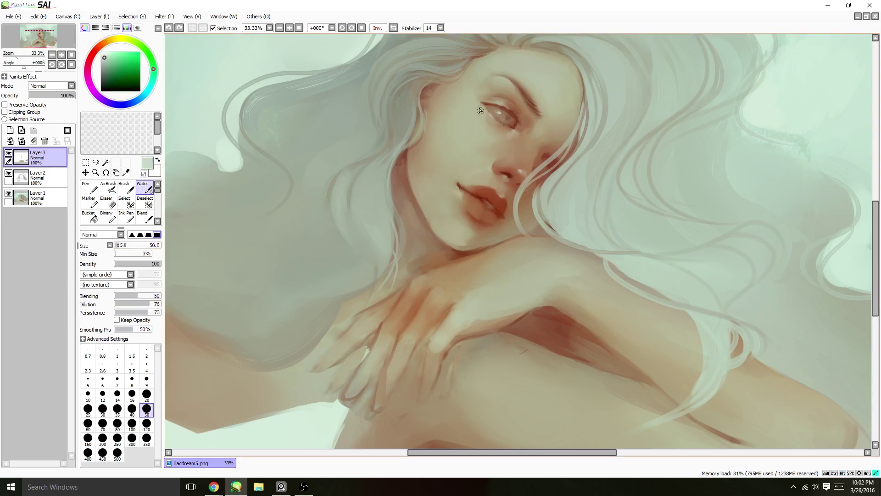
pyautogui.moveTo(481, 112)
pyautogui.mouseDown()
pyautogui.moveTo(508, 237)
pyautogui.moveTo(478, 123)
pyautogui.mouseUp()
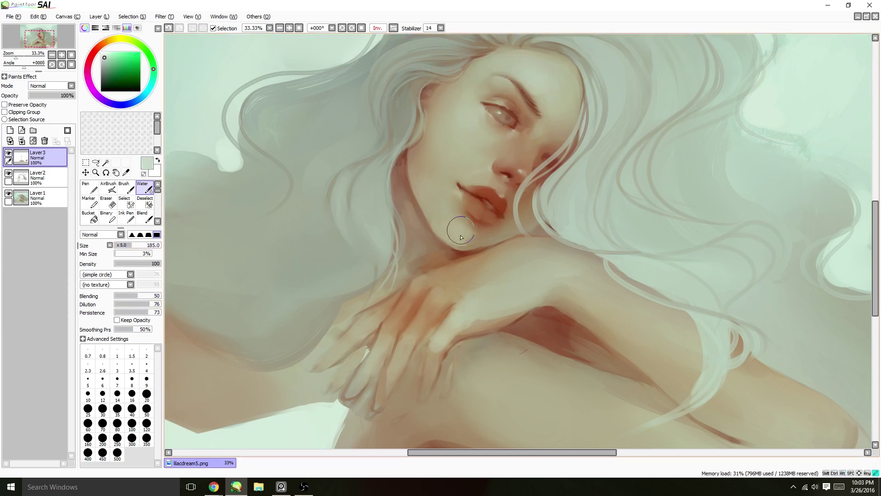
pyautogui.keyDown('alt'); pyautogui.click(438, 146); pyautogui.keyUp('alt')
pyautogui.keyDown('alt'); pyautogui.click(440, 102); pyautogui.keyUp('alt')
# Step: Soften the background around the hair with sampled grey-green, using the Water tool at size 185
pyautogui.hotkey('ctrl', '-')
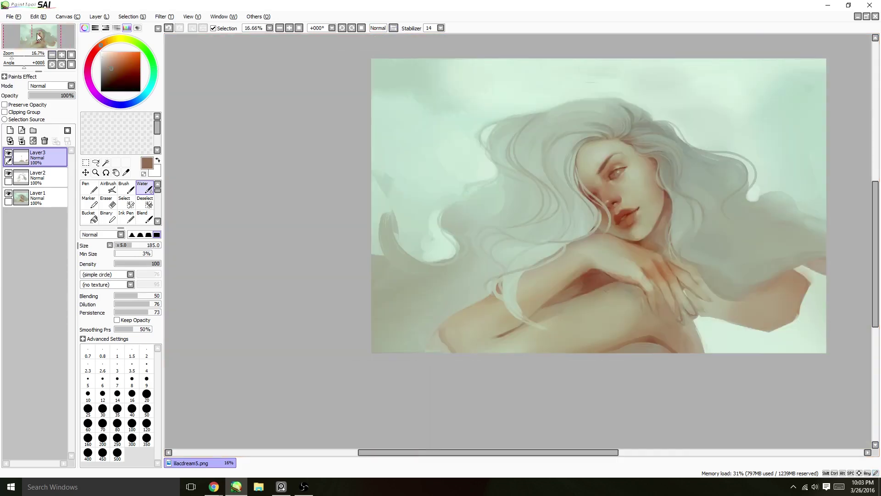
pyautogui.press('h')
pyautogui.moveTo(533, 171)
pyautogui.mouseDown()
pyautogui.moveTo(508, 151)
pyautogui.moveTo(541, 147)
pyautogui.mouseUp()
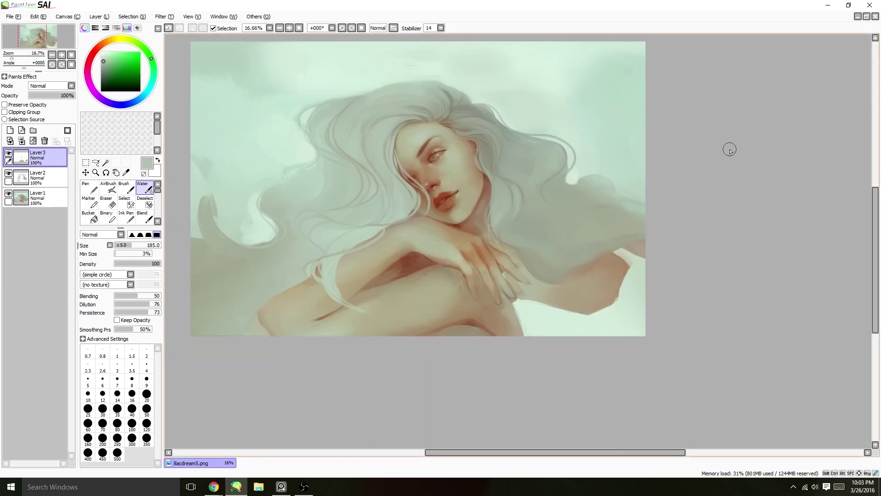
# Step: Refine the fingers of the draped hand with sampled skin browns at size 40, undoing the last stroke
pyautogui.hotkey('ctrl', '+')
pyautogui.press('h')
pyautogui.click(121, 244)
pyautogui.keyDown('alt'); pyautogui.click(516, 269); pyautogui.keyUp('alt')
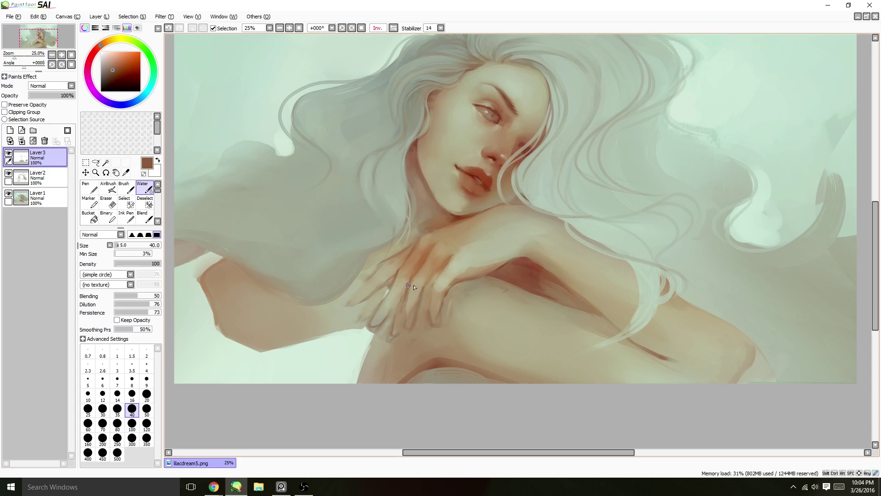
pyautogui.keyDown('alt'); pyautogui.click(388, 321); pyautogui.keyUp('alt')
pyautogui.hotkey('ctrl', 'z')
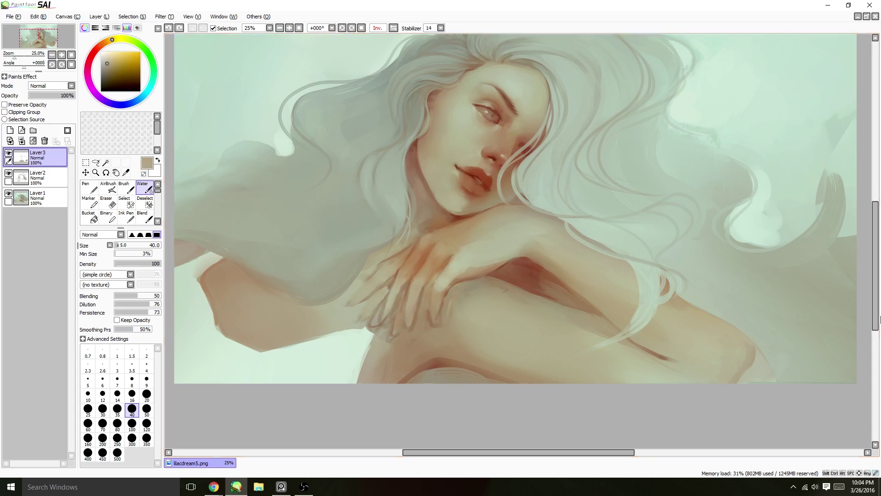
# Step: Add a new layer and apply a pale green sampled from the background with the Freckles brush at size 235
pyautogui.keyDown('alt'); pyautogui.click(249, 51); pyautogui.keyUp('alt')
pyautogui.press('f')
pyautogui.hotkey('ctrl', 'shift', 'n')
pyautogui.keyDown('alt'); pyautogui.click(370, 60); pyautogui.keyUp('alt')
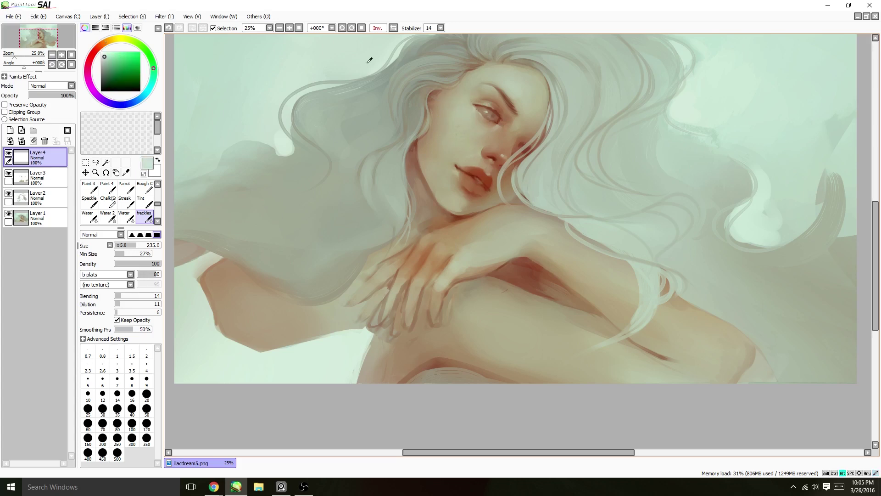
pyautogui.scroll(-1, 418, 134)
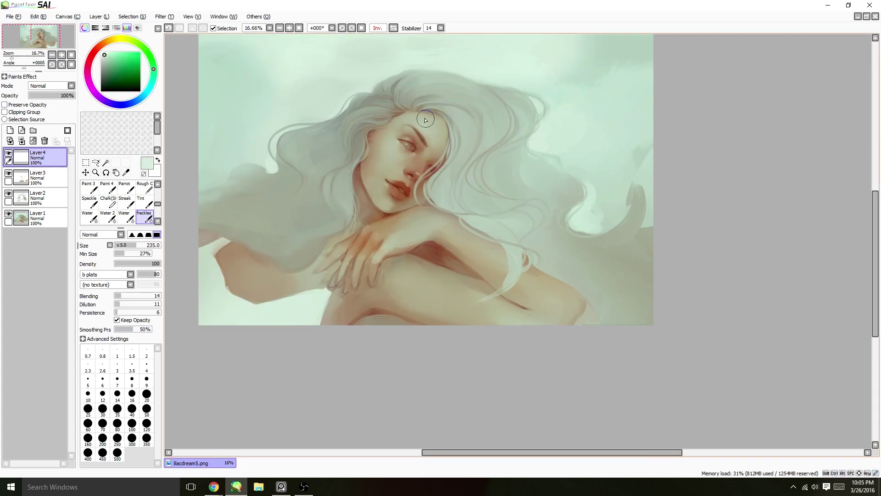
# Step: Speckle the forehead and cheek with sampled light skin tones using the Freckles brush at size 90, undoing one stroke
pyautogui.keyDown('alt'); pyautogui.click(429, 133); pyautogui.keyUp('alt')
pyautogui.keyDown('alt'); pyautogui.click(386, 88); pyautogui.keyUp('alt')
pyautogui.hotkey('ctrl', 'z')
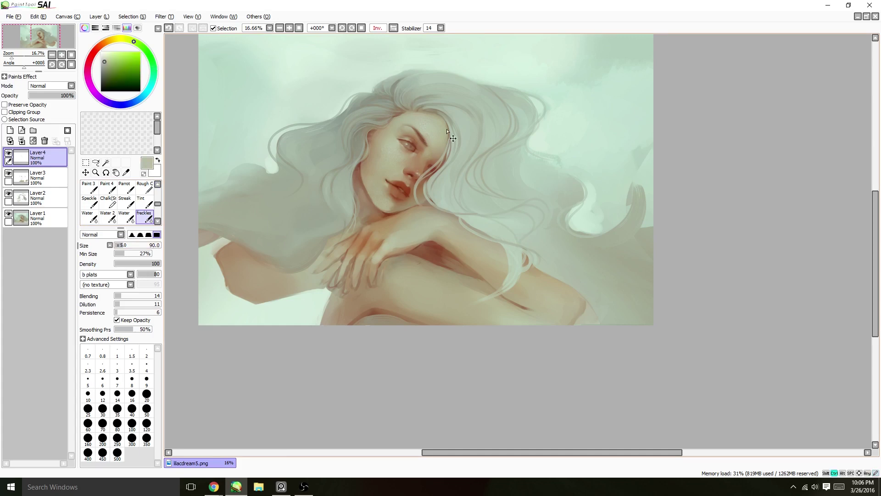
pyautogui.keyDown('alt'); pyautogui.click(390, 147); pyautogui.keyUp('alt')
pyautogui.press('-')
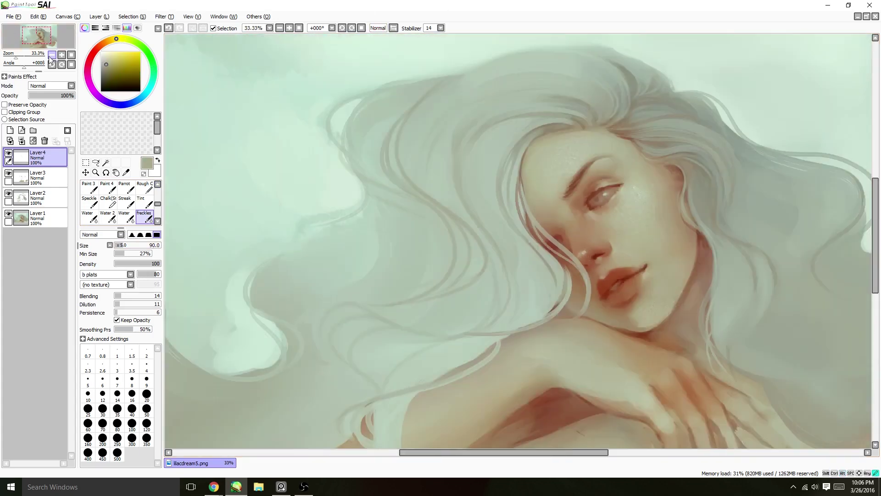
pyautogui.moveTo(55, 35); pyautogui.dragTo(60, 37)
# Step: Add a new layer, airbrush a sampled red-brown at size 200 into the inner eye socket, and soften it with the Eraser
pyautogui.press('v')
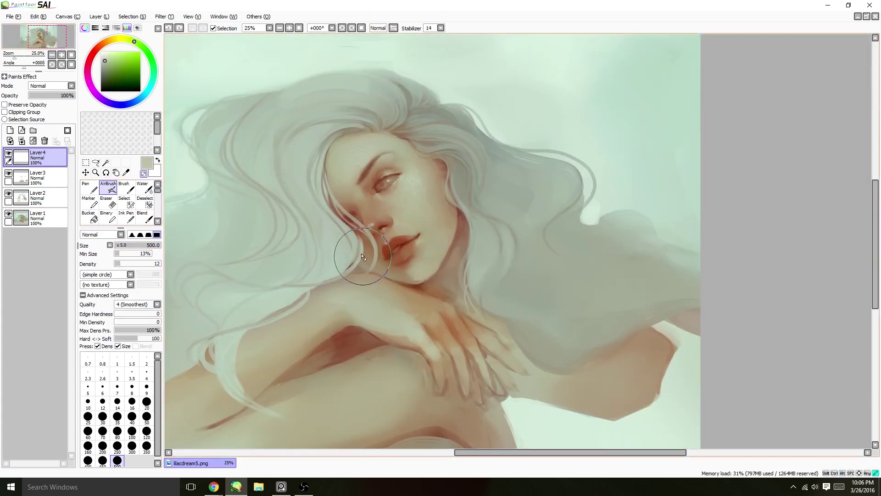
pyautogui.click(61, 54)
pyautogui.click(52, 55)
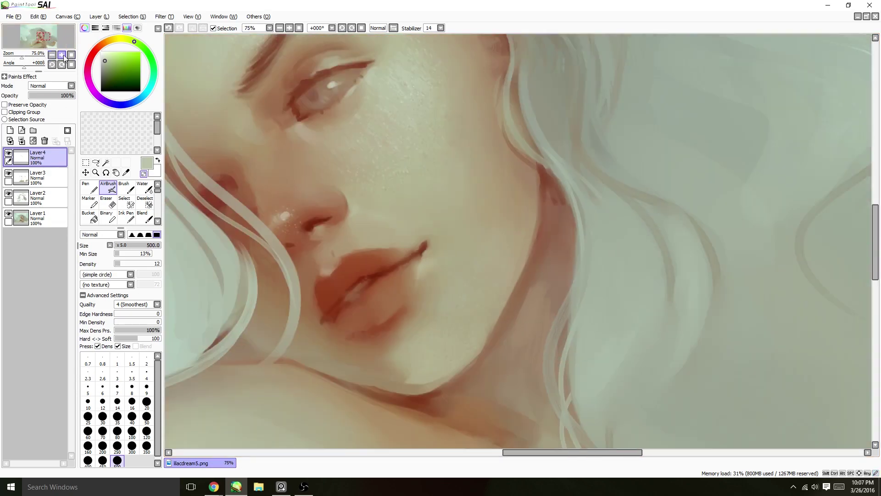
pyautogui.click(51, 55)
pyautogui.click(9, 130)
pyautogui.keyDown('alt'); pyautogui.click(419, 187); pyautogui.keyUp('alt')
pyautogui.click(103, 445)
pyautogui.moveTo(418, 187); pyautogui.dragTo(413, 190)
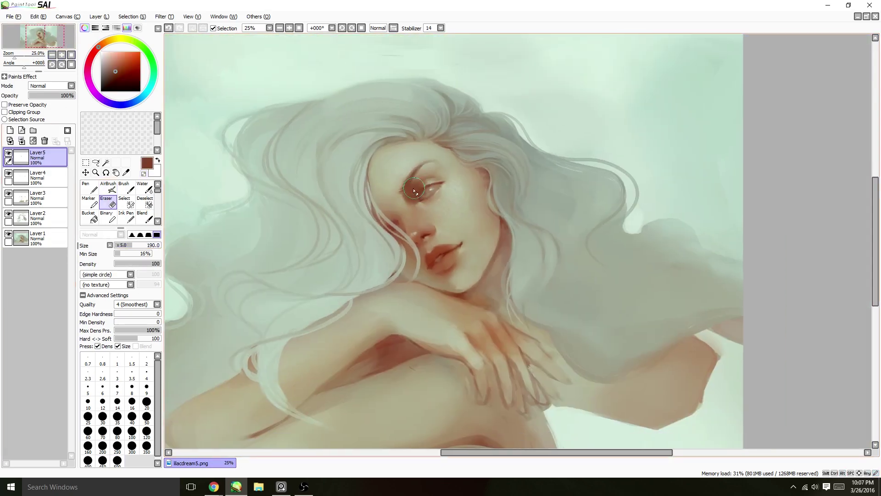
pyautogui.press('e')
pyautogui.click(52, 54)
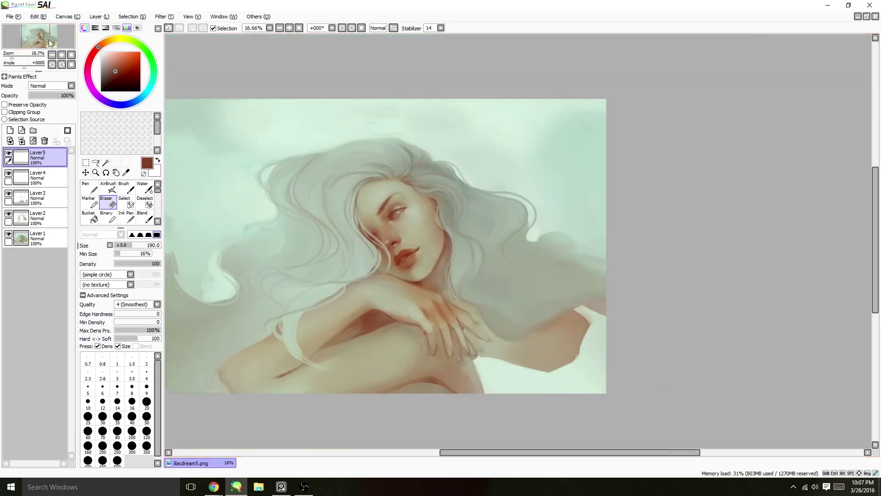
# Step: Add another layer and shade the face softly with a brown AirBrush at size 500, erasing the excess
pyautogui.click(115, 67)
pyautogui.click(10, 130)
pyautogui.click(108, 187)
pyautogui.click(117, 460)
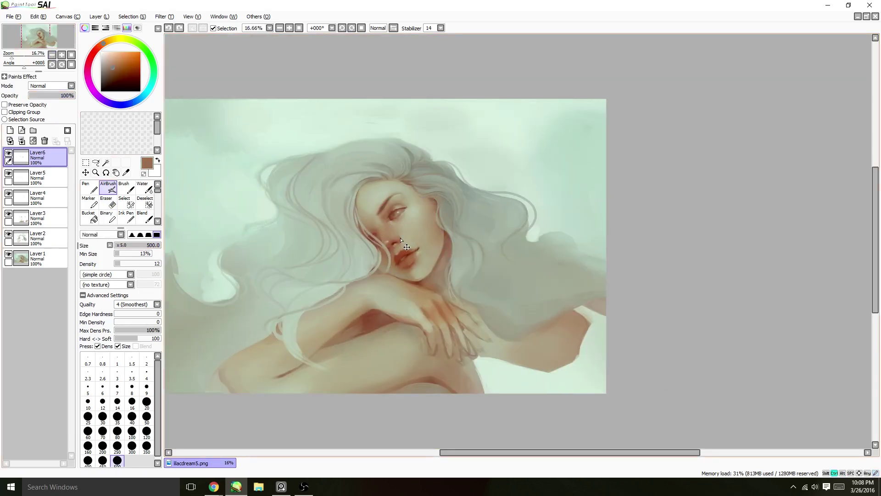
pyautogui.press('e')
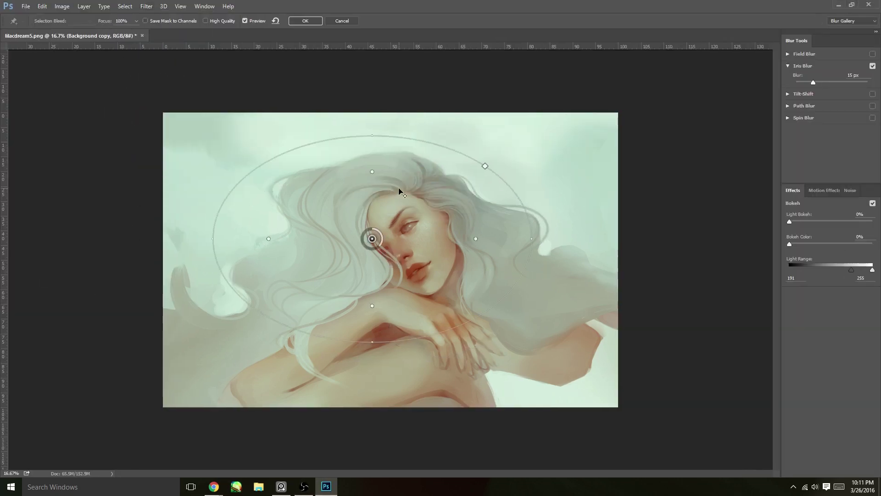
# Step: In Photoshop, center and reshape the Iris Blur ellipse around the woman, set the blur to 7 px and apply it
pyautogui.moveTo(423, 232); pyautogui.dragTo(403, 258)
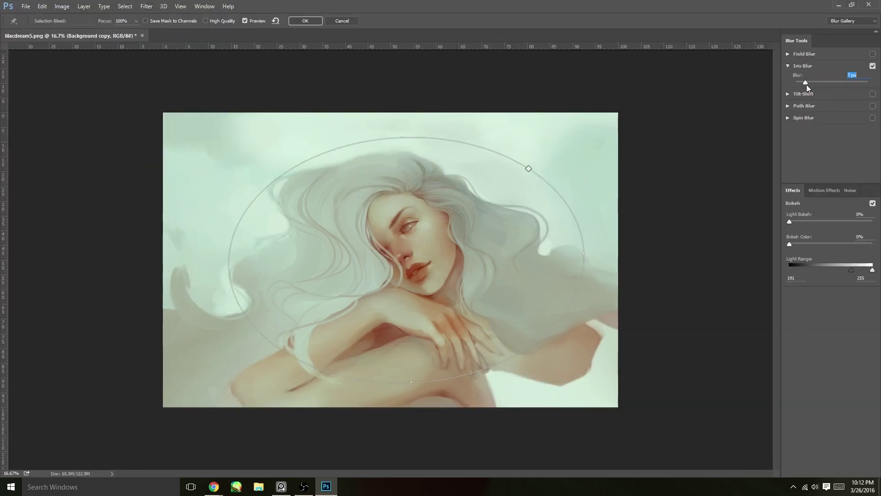
pyautogui.press('Return')
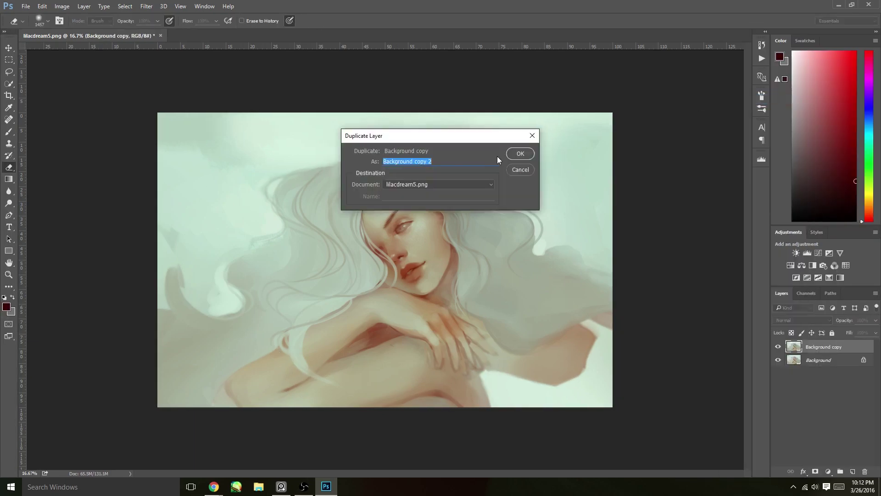
# Step: Duplicate the Background copy layer as Background copy 2 and blur the whole duplicate with a blur filter
pyautogui.click(520, 153)
pyautogui.click(147, 6)
pyautogui.click(285, 159)
pyautogui.moveTo(636, 300); pyautogui.dragTo(649, 299)
pyautogui.click(728, 177)
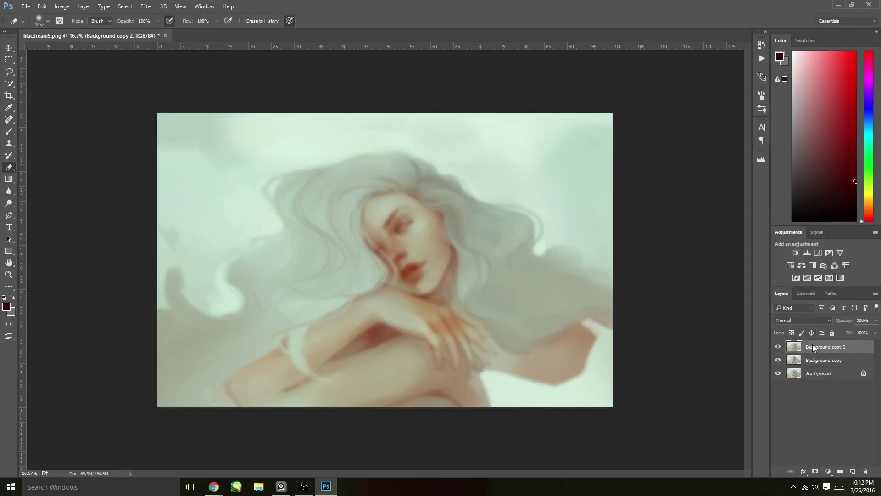
# Step: Hide the blurred layer behind a black mask and brush white on it to reveal the blur along the painting's sides
pyautogui.keyDown('alt'); pyautogui.click(815, 471); pyautogui.keyUp('alt')
pyautogui.press('b')
pyautogui.press('x')
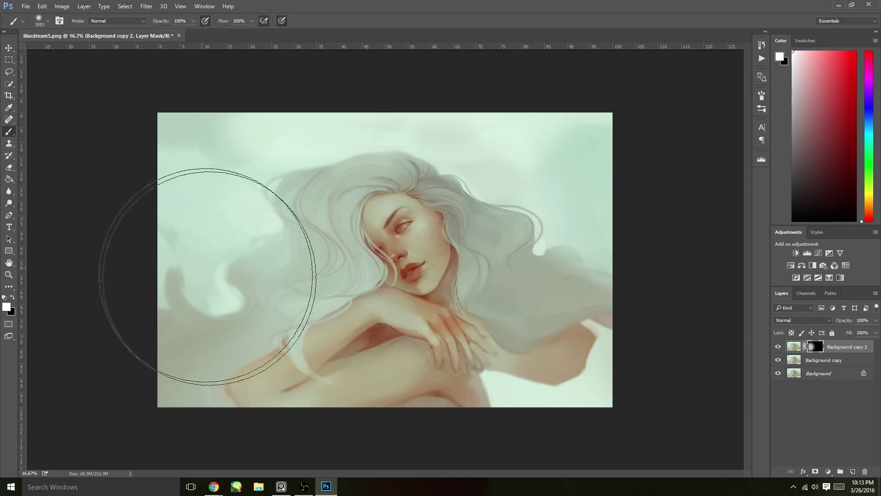
pyautogui.moveTo(542, 138); pyautogui.dragTo(577, 157)
pyautogui.moveTo(585, 213); pyautogui.dragTo(597, 197)
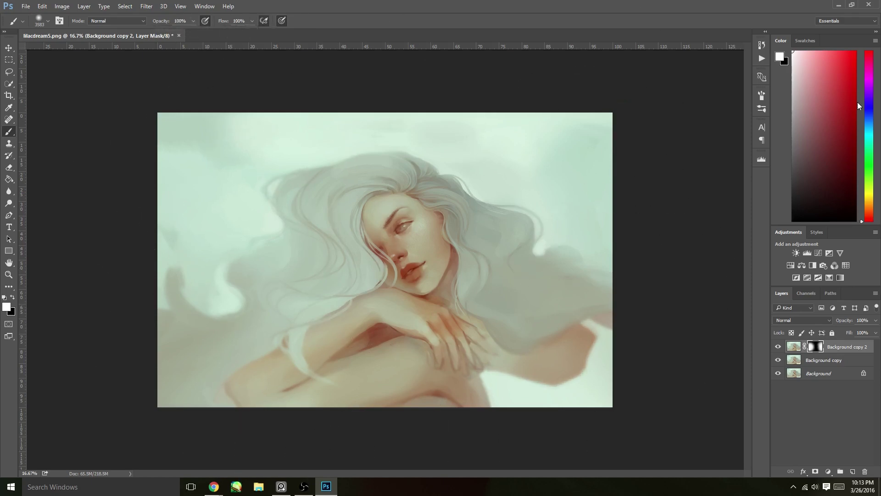
# Step: Add a new layer in Soft Light mode and brush pale yellow over the right side of the painting
pyautogui.hotkey('ctrl', 'shift', 'alt', 'n')
pyautogui.click(810, 77)
pyautogui.click(869, 199)
pyautogui.hotkey('shift', 'alt', 'f')
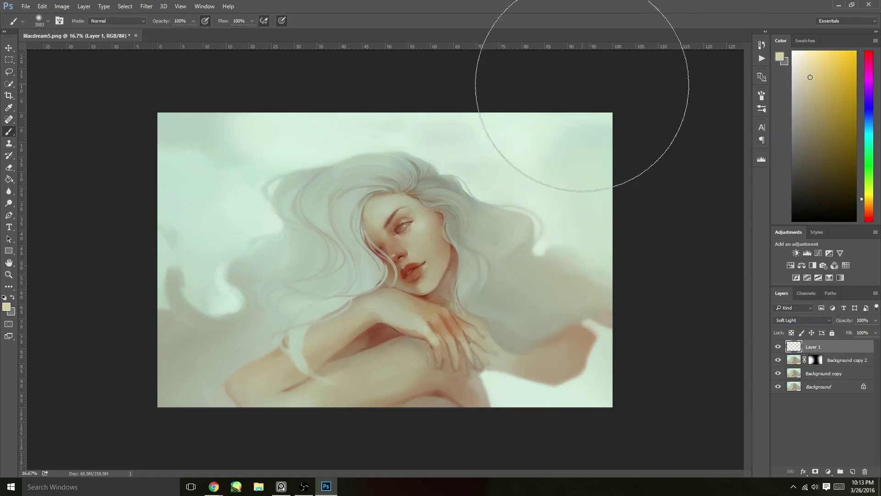
# Step: Tint the hair and arm along the painting's right side, choosing muted red-brown, teal and pale yellow-green as brush colors
pyautogui.click(869, 215)
pyautogui.click(808, 152)
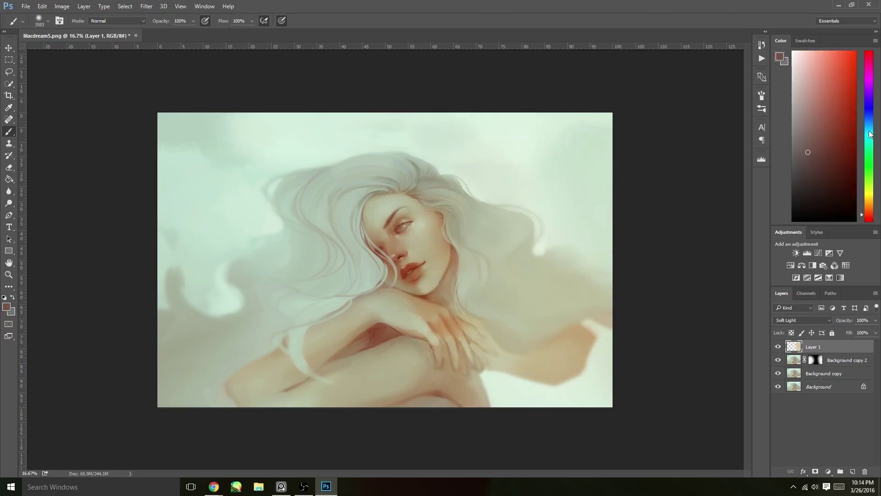
pyautogui.click(869, 132)
pyautogui.click(811, 118)
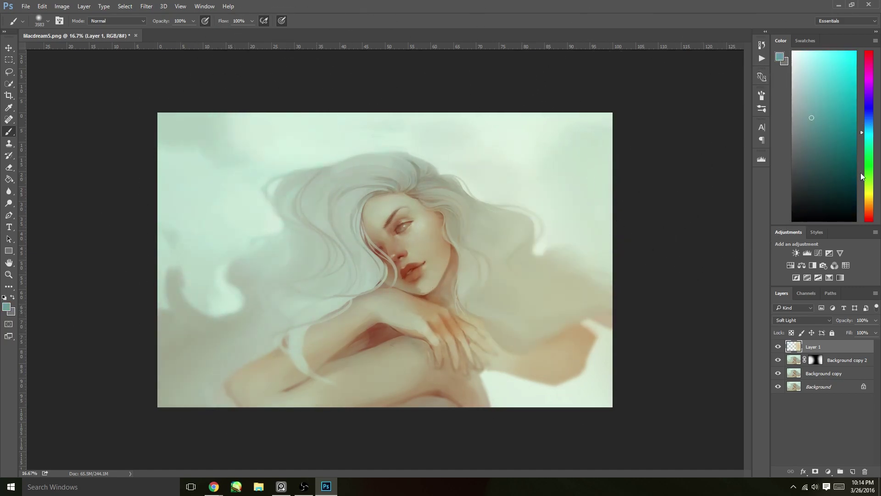
pyautogui.click(862, 185)
pyautogui.click(798, 73)
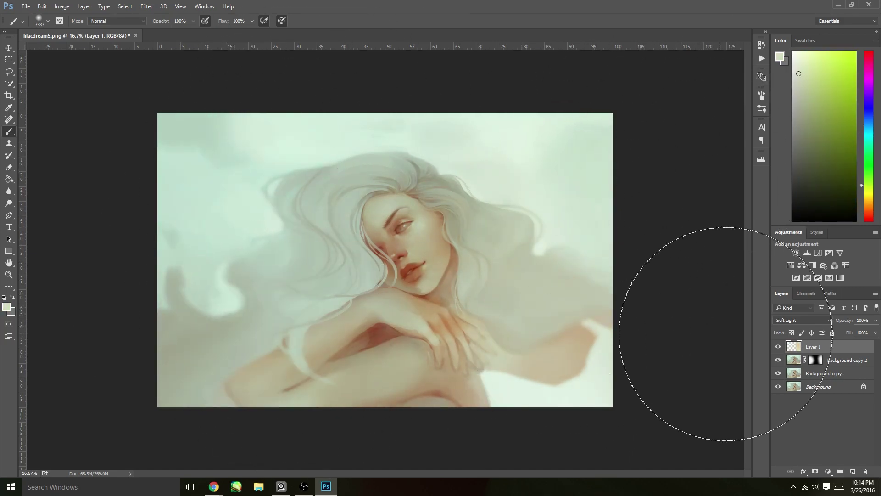
# Step: Try tinting the whole painting with a new layer filled with muted purple and set to Overlay mode
pyautogui.press('v')
pyautogui.hotkey('ctrl', 'shift', 'alt', 'n')
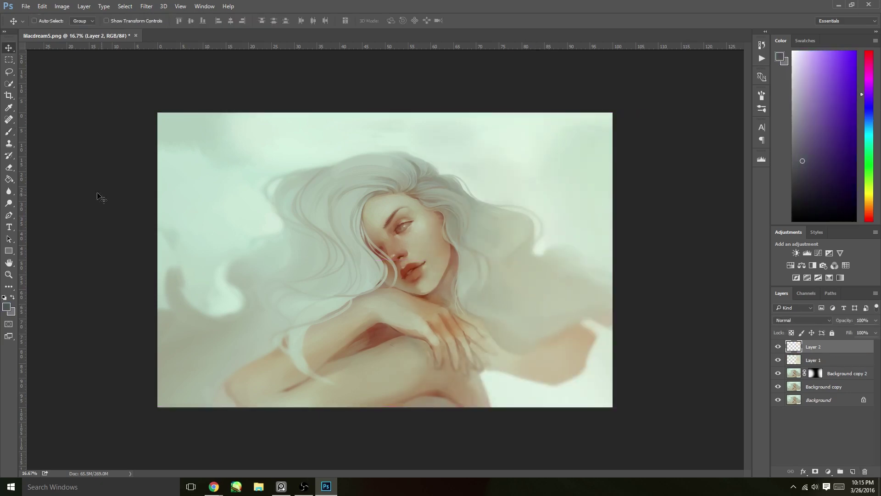
pyautogui.press('g')
pyautogui.click(540, 237)
pyautogui.hotkey('shift', '+')
pyautogui.hotkey('shift', '+')
pyautogui.hotkey('shift', '+')
pyautogui.hotkey('shift', '+')
pyautogui.hotkey('shift', '+')
pyautogui.hotkey('shift', '+')
pyautogui.hotkey('shift', '+')
pyautogui.hotkey('shift', '+')
pyautogui.hotkey('shift', '+')
pyautogui.hotkey('shift', '+')
pyautogui.hotkey('shift', '+')
pyautogui.hotkey('shift', '+')
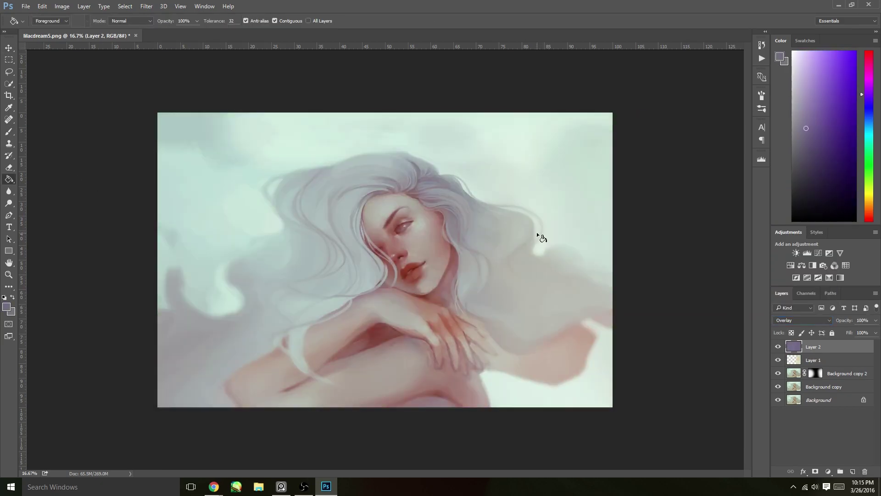
pyautogui.click(777, 349)
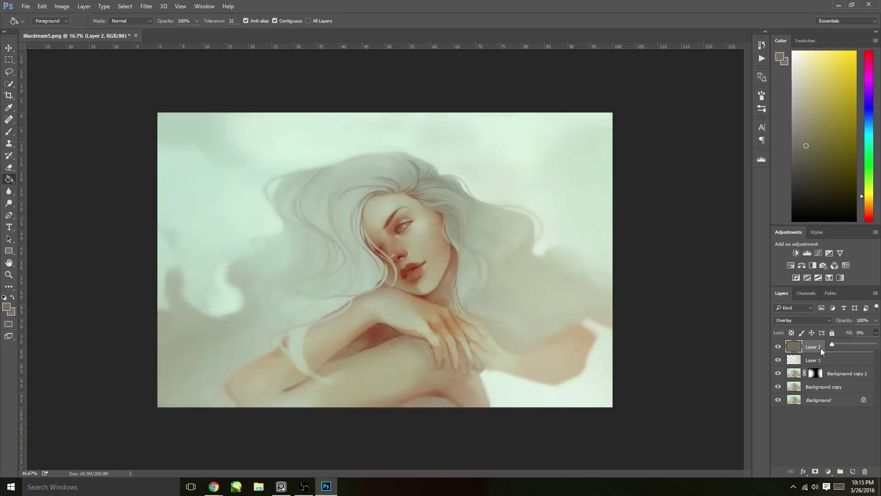
pyautogui.press('Return')
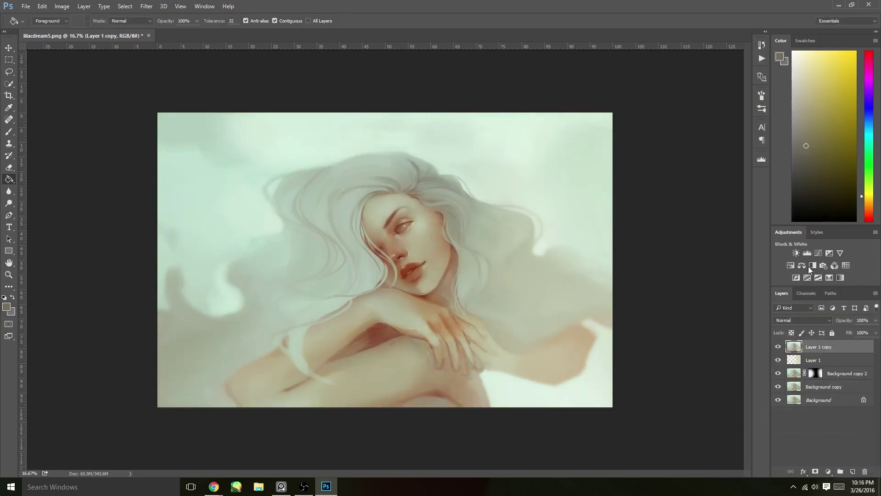
# Step: Add a Selective Color adjustment layer, set the reds to magenta +19 and yellow -63, and adjust further color ranges
pyautogui.click(841, 277)
pyautogui.moveTo(708, 244); pyautogui.dragTo(669, 247)
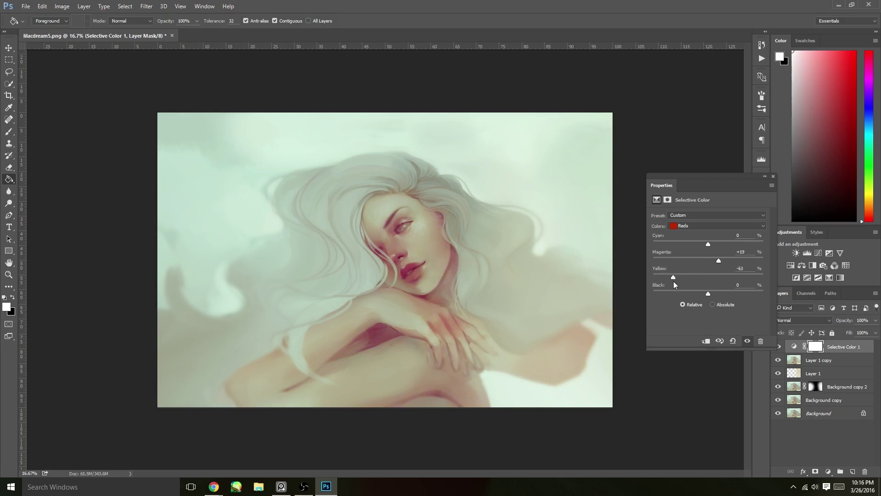
pyautogui.click(702, 225)
pyautogui.click(700, 254)
pyautogui.moveTo(709, 248); pyautogui.dragTo(726, 249)
pyautogui.click(716, 226)
pyautogui.click(706, 248)
pyautogui.press('Up')
pyautogui.moveTo(709, 260)
pyautogui.mouseDown()
pyautogui.moveTo(714, 266)
pyautogui.moveTo(686, 293)
pyautogui.moveTo(703, 277)
pyautogui.mouseUp()
pyautogui.moveTo(670, 185); pyautogui.dragTo(656, 183)
pyautogui.moveTo(876, 332); pyautogui.dragTo(829, 351)
pyautogui.press('Escape')
pyautogui.click(759, 174)
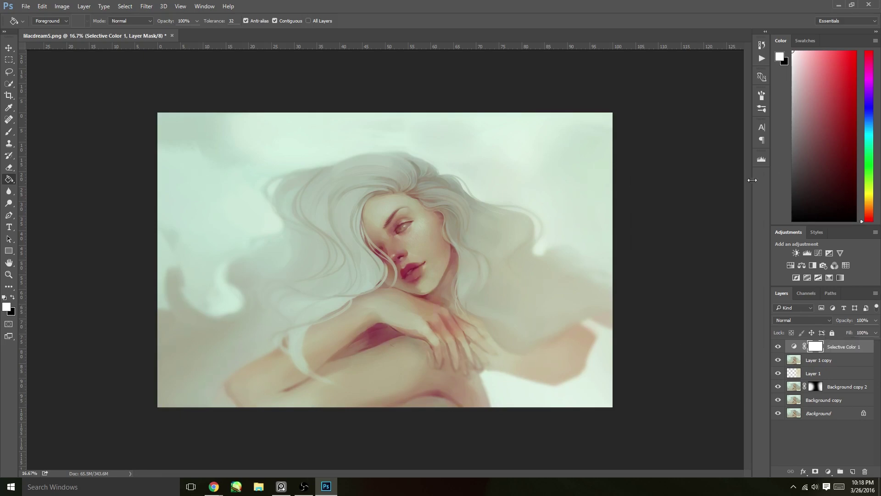
# Step: Save the painting as a PNG with smallest compression and no interlacing
pyautogui.click(26, 6)
pyautogui.click(46, 104)
pyautogui.press('Return')
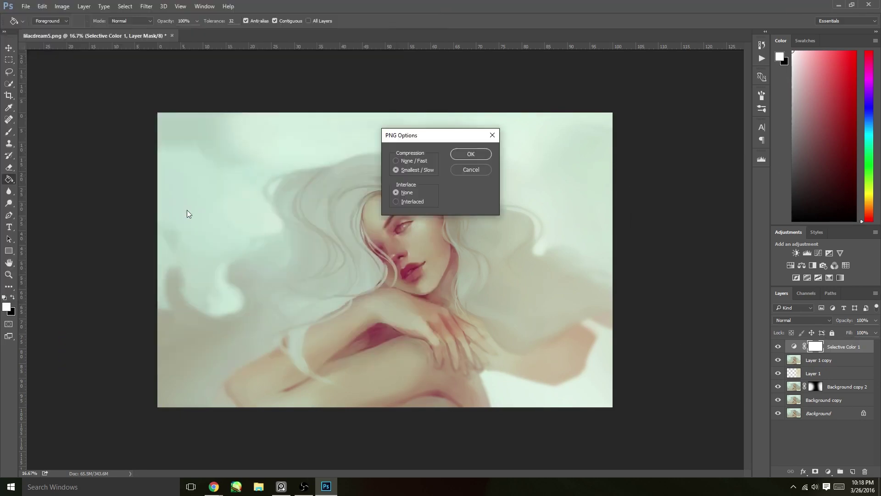
pyautogui.press('Return')
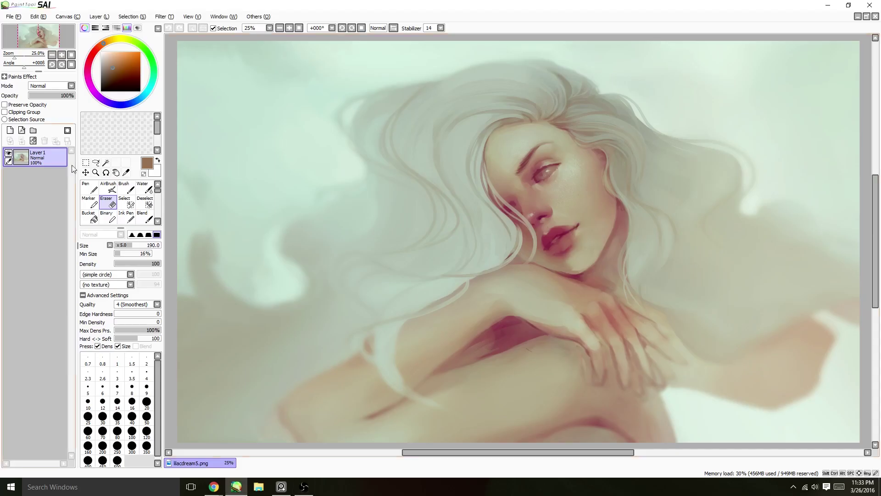
# Step: In PaintTool SAI, set the stabilizer to S-5 and the Paint brush size to 25
pyautogui.click(441, 28)
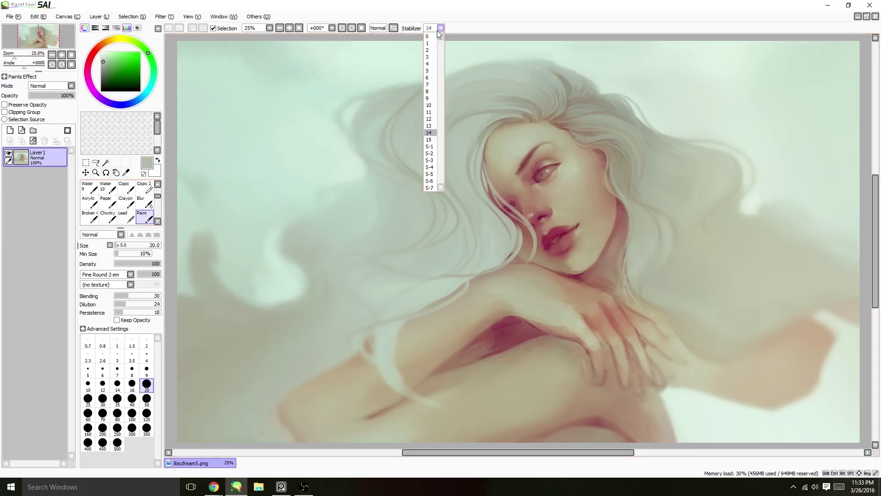
pyautogui.click(473, 265)
pyautogui.moveTo(117, 248); pyautogui.dragTo(120, 247)
pyautogui.click(88, 399)
pyautogui.click(441, 28)
pyautogui.click(435, 174)
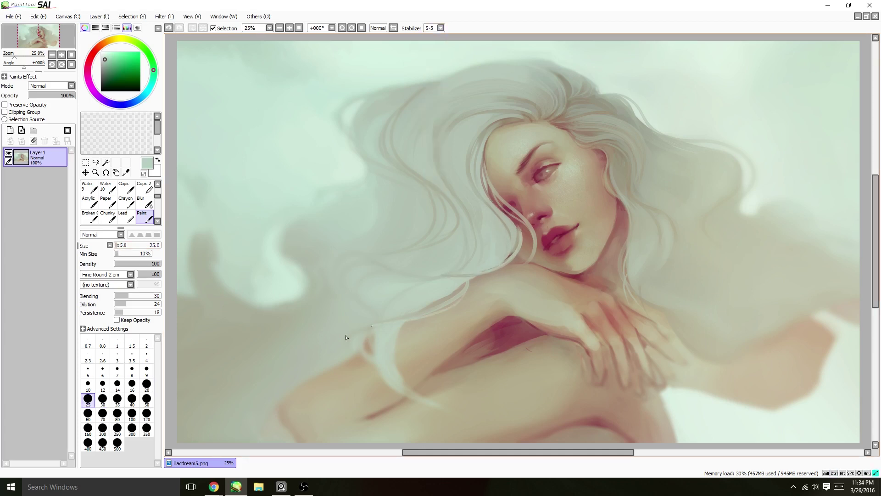
# Step: Paint thin hair strands over the forearm and along the hairline, using brush sizes 30 and 20 and sampled hair colors
pyautogui.press(']')
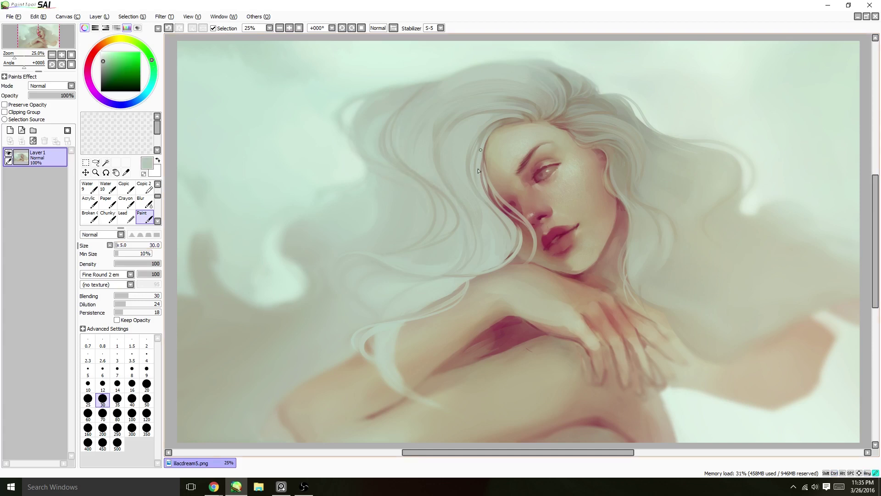
pyautogui.press('[')
pyautogui.press('[')
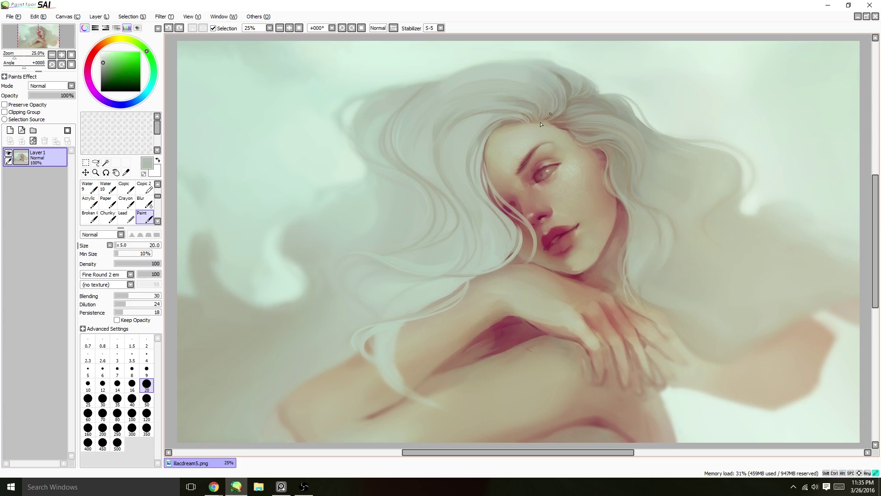
pyautogui.keyDown('ctrl'); pyautogui.click(591, 140); pyautogui.keyUp('ctrl')
pyautogui.keyDown('alt'); pyautogui.click(599, 148); pyautogui.keyUp('alt')
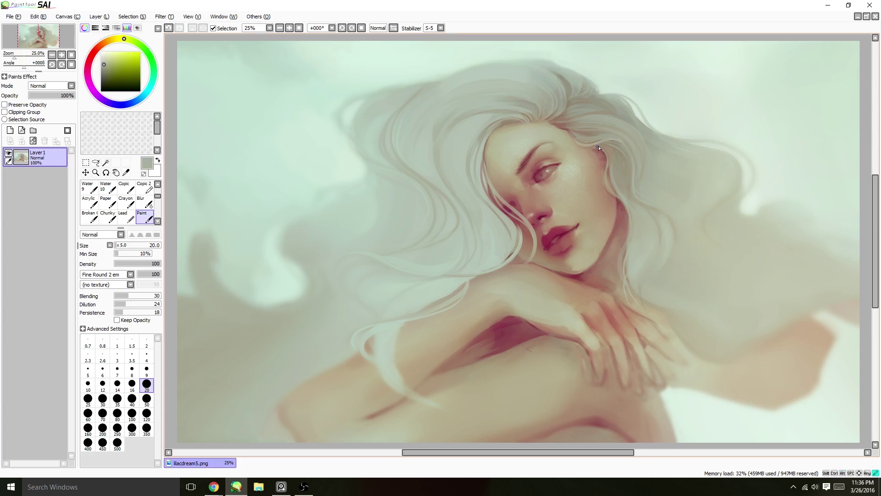
# Step: Paint wavy strands and broader hair shapes down the right side of the face and neck, sampling nearby hair colors
pyautogui.keyDown('alt'); pyautogui.click(626, 159); pyautogui.keyUp('alt')
pyautogui.hotkey('ctrl', 'z')
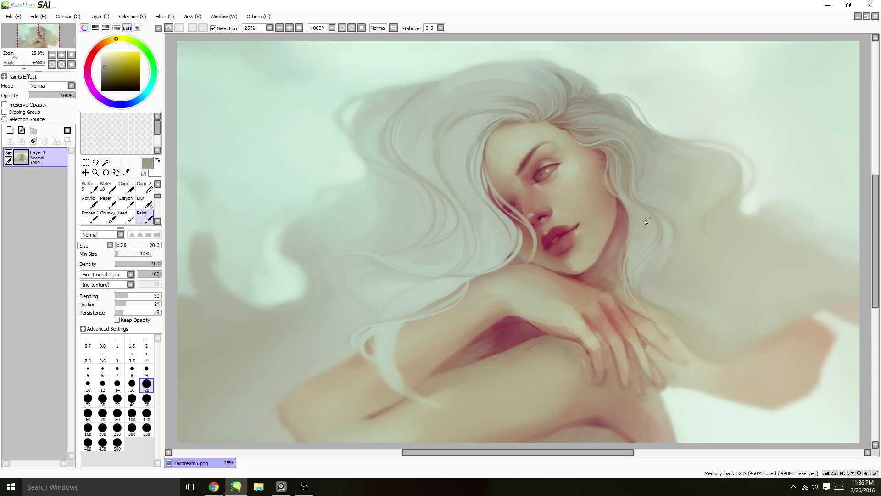
pyautogui.keyDown('alt'); pyautogui.click(637, 244); pyautogui.keyUp('alt')
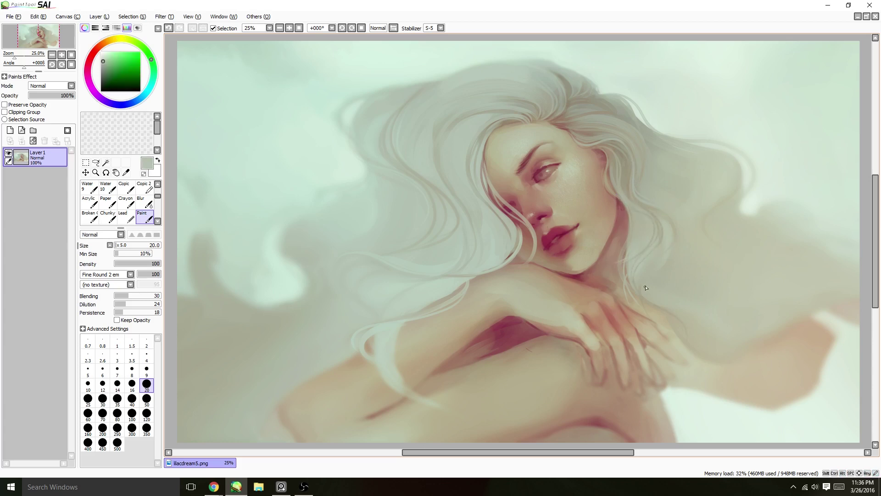
pyautogui.moveTo(605, 173); pyautogui.dragTo(616, 197)
pyautogui.keyDown('alt'); pyautogui.click(621, 112); pyautogui.keyUp('alt')
pyautogui.moveTo(652, 193); pyautogui.dragTo(683, 230)
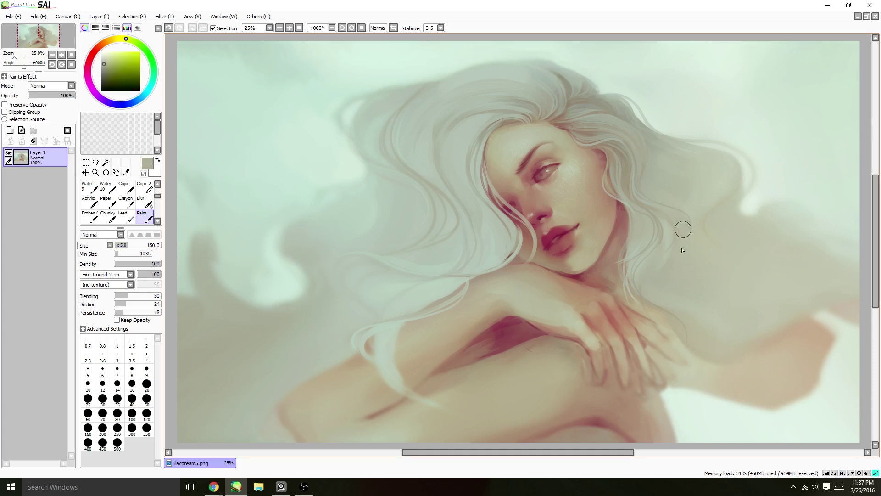
pyautogui.moveTo(671, 161); pyautogui.dragTo(666, 165)
pyautogui.keyDown('alt'); pyautogui.click(563, 151); pyautogui.keyUp('alt')
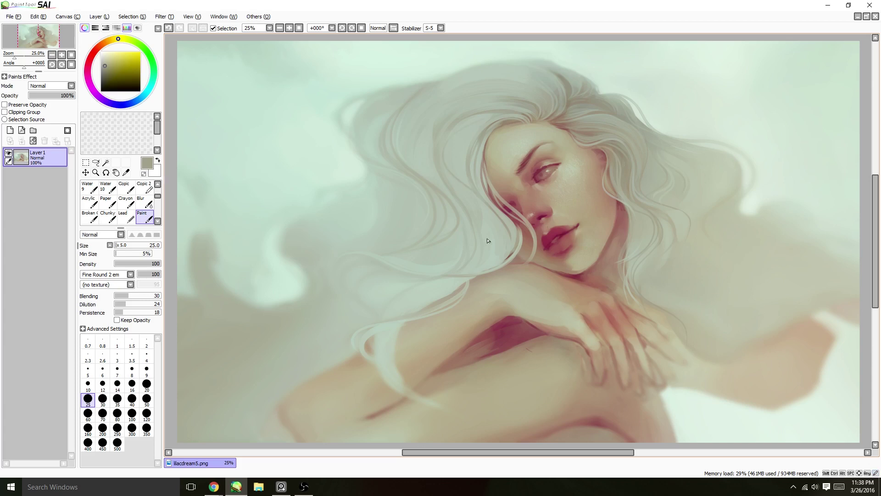
# Step: Paint long flowing strands through the left mass of hair at brush size 25, sampling its grey-green tones
pyautogui.scroll(-1, 485, 208)
pyautogui.keyDown('alt'); pyautogui.click(444, 253); pyautogui.keyUp('alt')
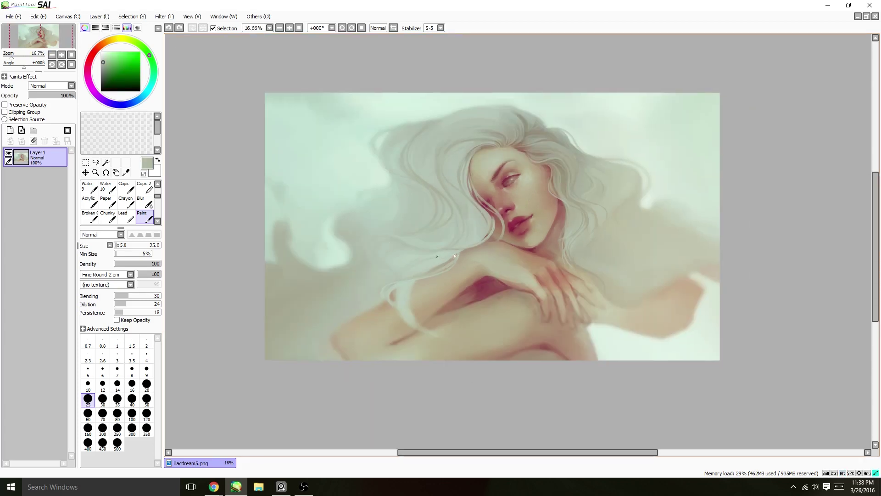
pyautogui.hotkey('ctrl', 'z')
pyautogui.keyDown('alt'); pyautogui.click(368, 244); pyautogui.keyUp('alt')
pyautogui.keyDown('alt'); pyautogui.click(361, 199); pyautogui.keyUp('alt')
pyautogui.keyDown('alt'); pyautogui.click(428, 124); pyautogui.keyUp('alt')
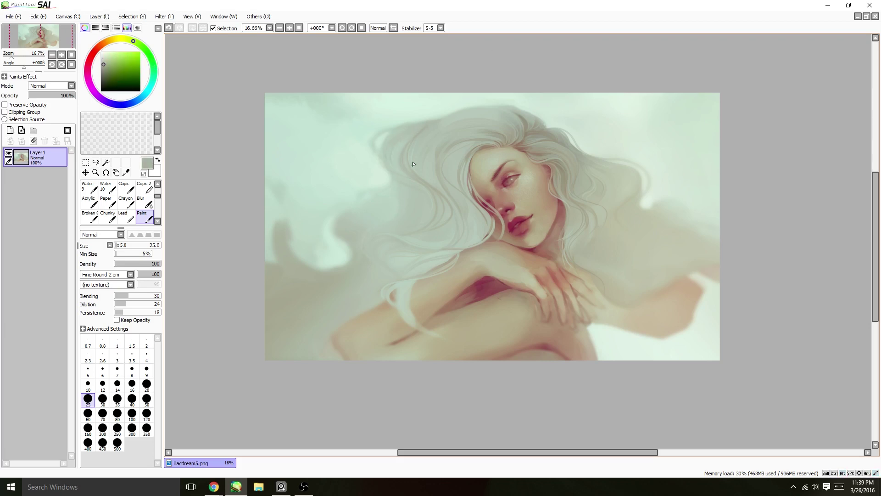
pyautogui.keyDown('alt'); pyautogui.click(438, 115); pyautogui.keyUp('alt')
pyautogui.hotkey('ctrl', 'z')
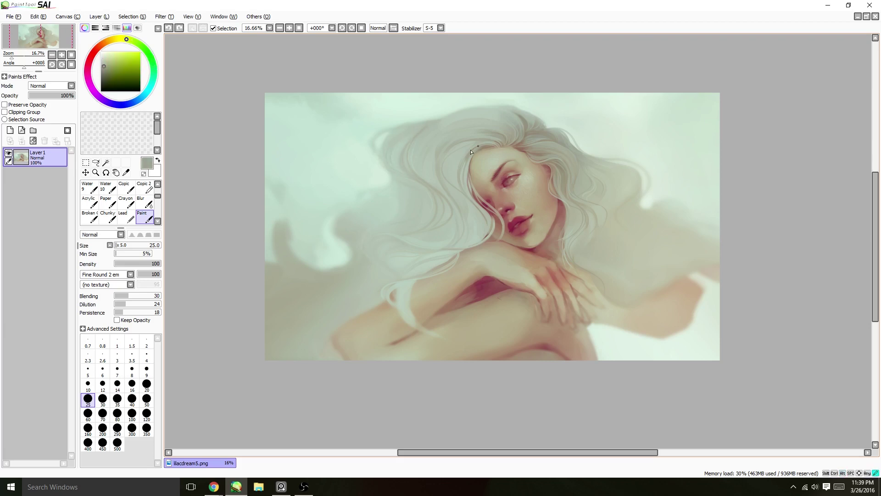
pyautogui.keyDown('alt'); pyautogui.click(468, 170); pyautogui.keyUp('alt')
pyautogui.hotkey('ctrl', 'z')
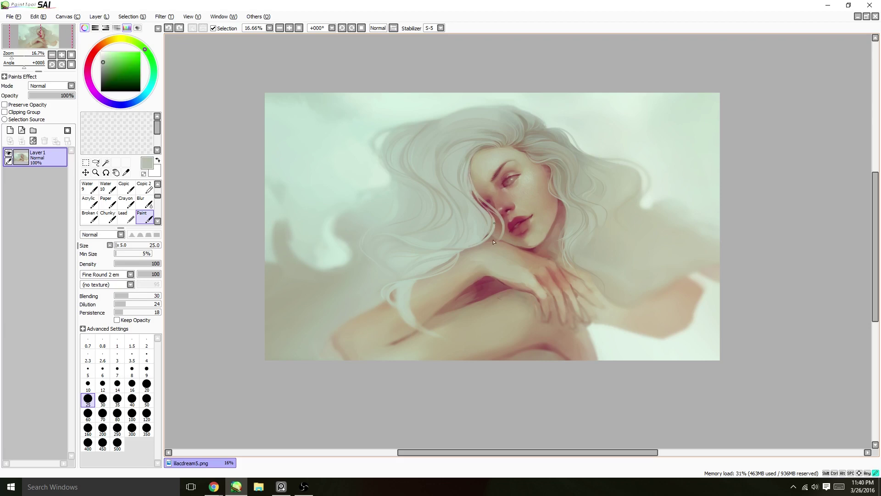
# Step: Refine the strands beside the cheek and paint the loose locks falling over the forearm
pyautogui.keyDown('alt'); pyautogui.click(494, 218); pyautogui.keyUp('alt')
pyautogui.keyDown('alt'); pyautogui.click(362, 151); pyautogui.keyUp('alt')
pyautogui.keyDown('alt'); pyautogui.click(422, 282); pyautogui.keyUp('alt')
pyautogui.moveTo(399, 302); pyautogui.dragTo(295, 242)
pyautogui.hotkey('ctrl', 'z')
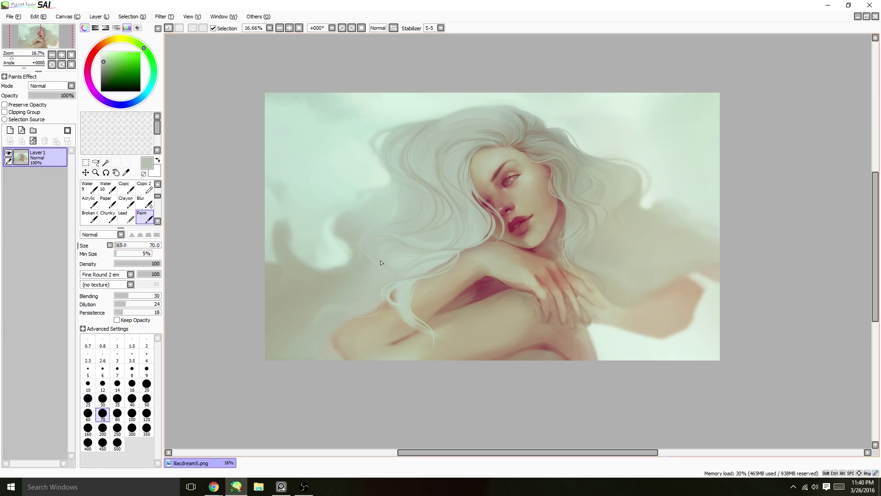
# Step: Extend loose strands past the elbow and cover the dark cloud patch at the painting's left edge with a size 500 AirBrush
pyautogui.keyDown('alt'); pyautogui.click(337, 301); pyautogui.keyUp('alt')
pyautogui.keyDown('alt'); pyautogui.click(365, 273); pyautogui.keyUp('alt')
pyautogui.keyDown('alt'); pyautogui.click(320, 298); pyautogui.keyUp('alt')
pyautogui.press('v')
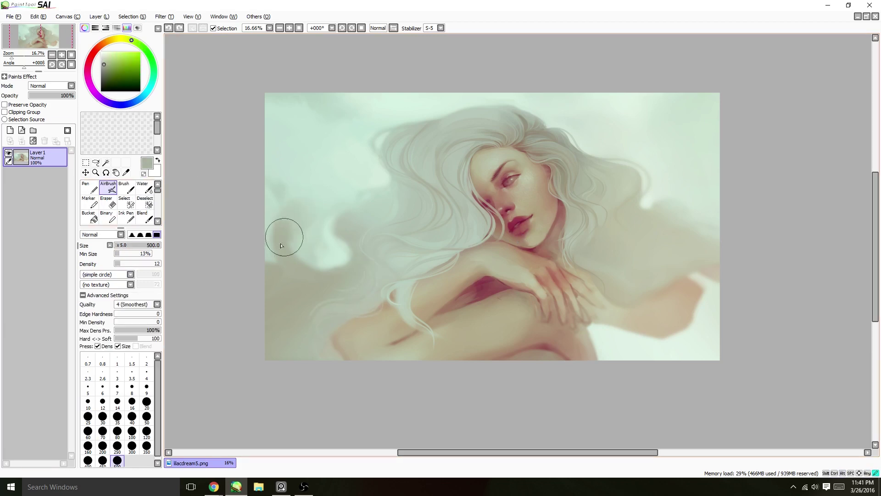
pyautogui.keyDown('alt'); pyautogui.click(282, 246); pyautogui.keyUp('alt')
# Step: Paint curling strands through the right mass of hair with the Paint brush, starting at size 45 and sampling local colors
pyautogui.press('b')
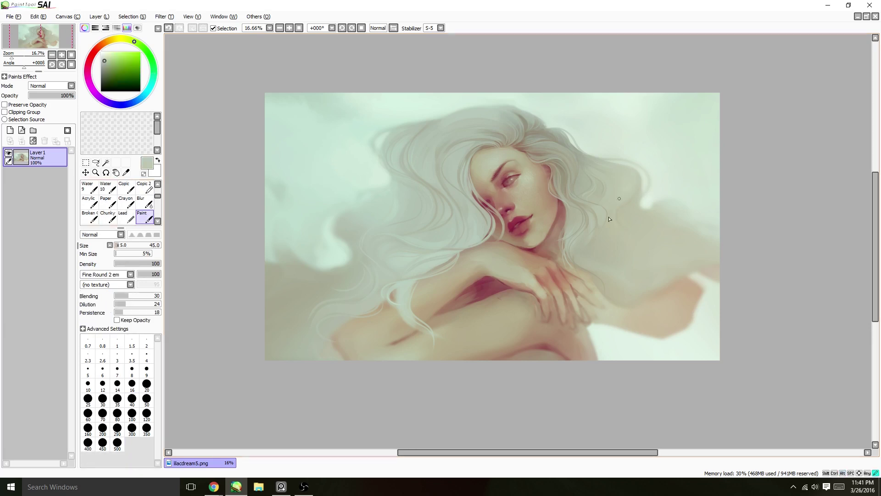
pyautogui.press('[')
pyautogui.press('[')
pyautogui.press('[')
pyautogui.press('[')
pyautogui.keyDown('alt'); pyautogui.click(633, 182); pyautogui.keyUp('alt')
pyautogui.keyDown('alt'); pyautogui.click(620, 193); pyautogui.keyUp('alt')
pyautogui.keyDown('alt'); pyautogui.click(612, 229); pyautogui.keyUp('alt')
pyautogui.moveTo(612, 229); pyautogui.dragTo(593, 244)
# Step: Define the strands at the crown and parting with a size 20 brush and muted red-brown tones sampled from the portrait
pyautogui.press('[')
pyautogui.press('[')
pyautogui.press('[')
pyautogui.press('[')
pyautogui.press('[')
pyautogui.press('[')
pyautogui.press('[')
pyautogui.press('[')
pyautogui.press('[')
pyautogui.keyDown('alt'); pyautogui.click(480, 131); pyautogui.keyUp('alt')
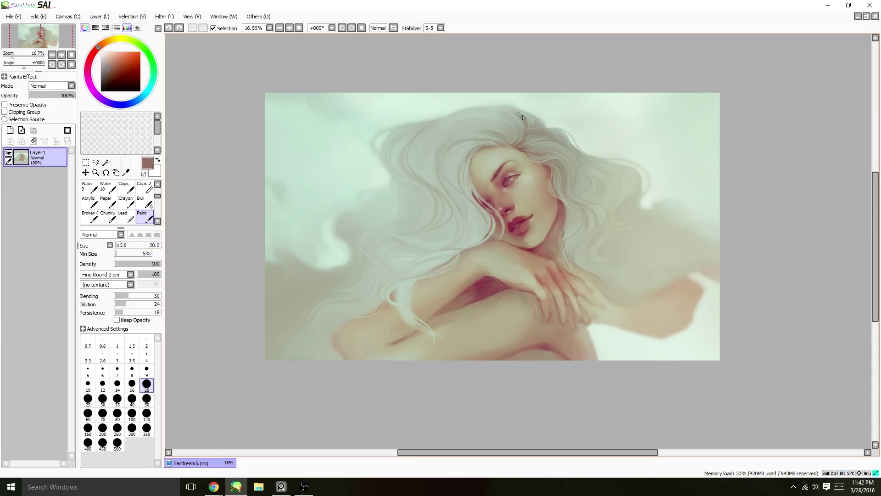
pyautogui.keyDown('alt'); pyautogui.click(536, 116); pyautogui.keyUp('alt')
pyautogui.keyDown('alt'); pyautogui.click(528, 126); pyautogui.keyUp('alt')
pyautogui.keyDown('alt'); pyautogui.click(523, 135); pyautogui.keyUp('alt')
# Step: Refine the hairline strands and the outer left hair with sampled grey-green and muted red tones
pyautogui.hotkey('ctrl', 'z')
pyautogui.keyDown('alt'); pyautogui.click(488, 145); pyautogui.keyUp('alt')
pyautogui.keyDown('alt'); pyautogui.click(400, 131); pyautogui.keyUp('alt')
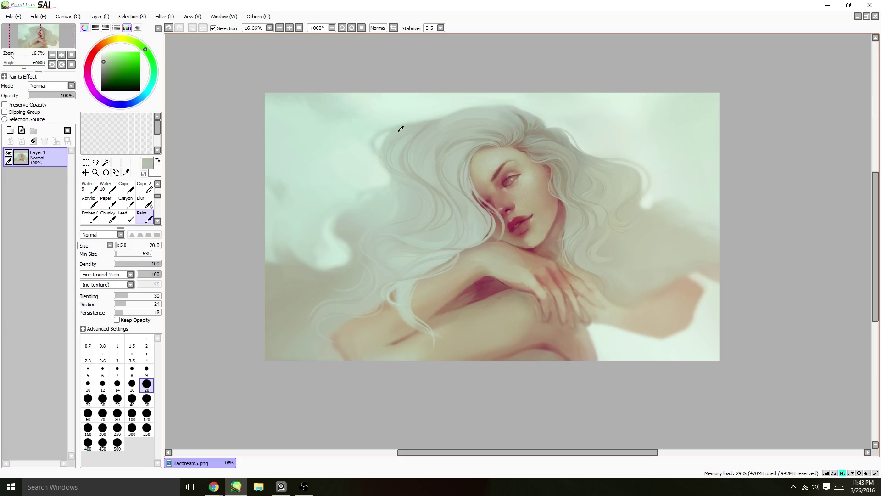
pyautogui.keyDown('alt'); pyautogui.click(489, 147); pyautogui.keyUp('alt')
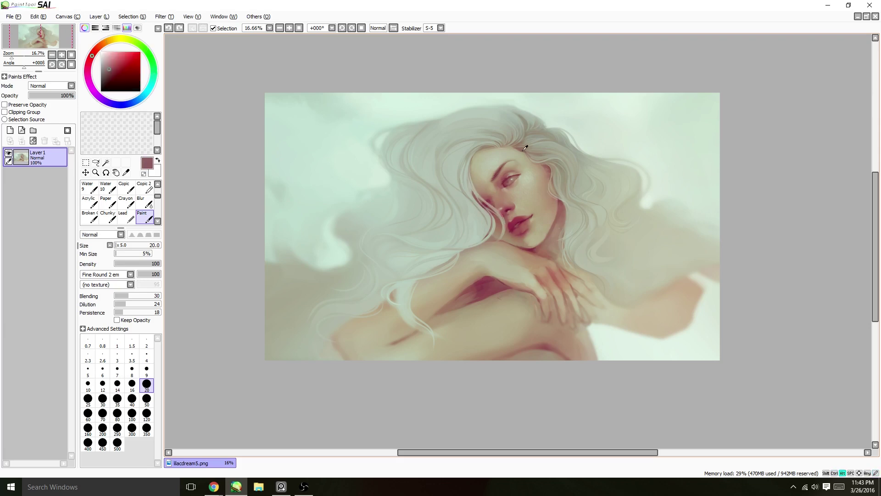
pyautogui.hotkey('ctrl', 'z')
pyautogui.keyDown('alt'); pyautogui.click(502, 180); pyautogui.keyUp('alt')
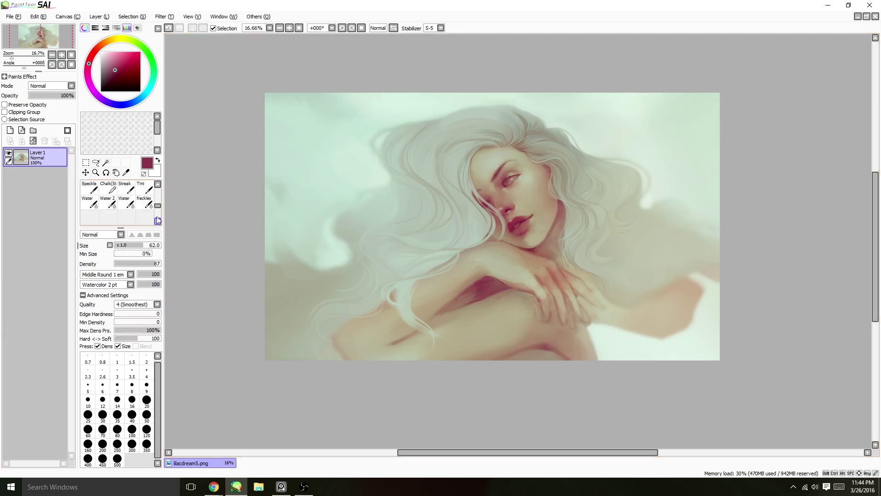
# Step: Add a new Luminosity layer at 34% opacity and set up the freckles brush at size 25 with b plats shape strength 44
pyautogui.scroll(-3, 119, 202)
pyautogui.click(144, 211)
pyautogui.hotkey('ctrl', '+')
pyautogui.click(10, 131)
pyautogui.click(88, 408)
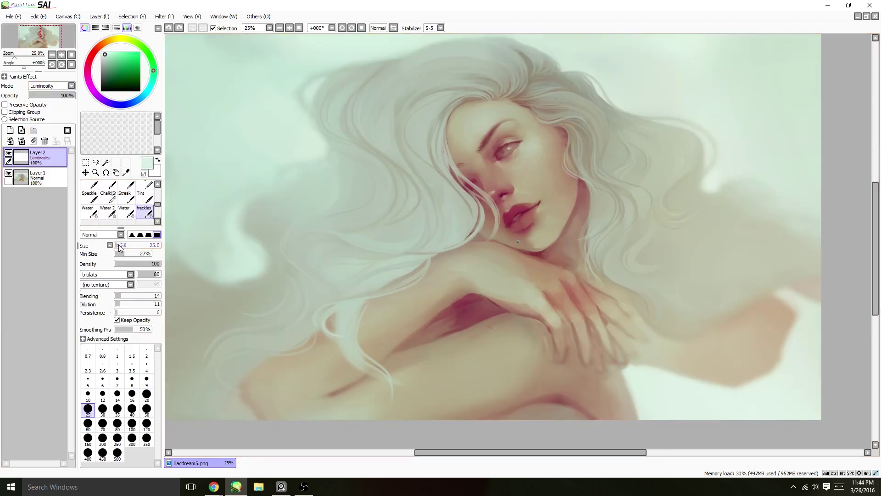
pyautogui.moveTo(156, 274); pyautogui.dragTo(149, 274)
pyautogui.moveTo(68, 95); pyautogui.dragTo(44, 95)
pyautogui.hotkey('ctrl', '+')
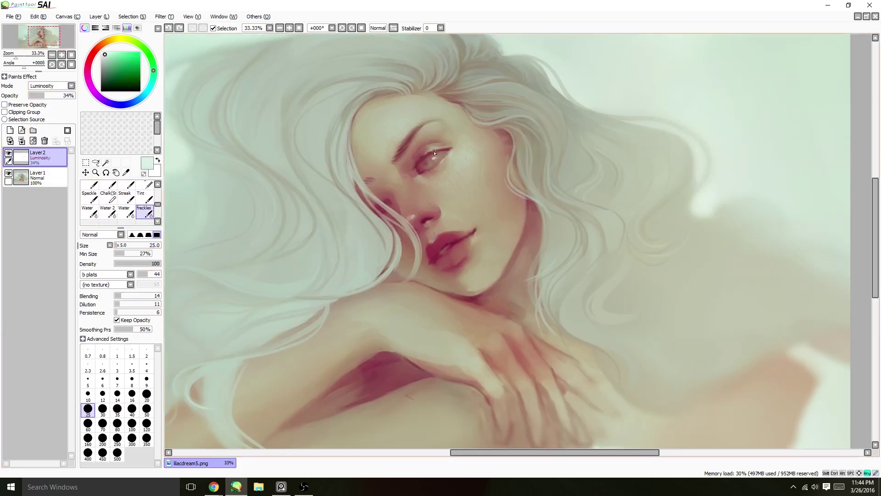
# Step: Paint fine pale highlights around the eye with the freckles brush at size 5 and shape strength 38
pyautogui.moveTo(153, 279); pyautogui.dragTo(155, 278)
pyautogui.press('[')
pyautogui.press('[')
pyautogui.press('[')
pyautogui.press('[')
pyautogui.press('[')
pyautogui.press('[')
pyautogui.press('[')
pyautogui.press('[')
pyautogui.press('[')
pyautogui.press('[')
pyautogui.hotkey('ctrl', 'z')
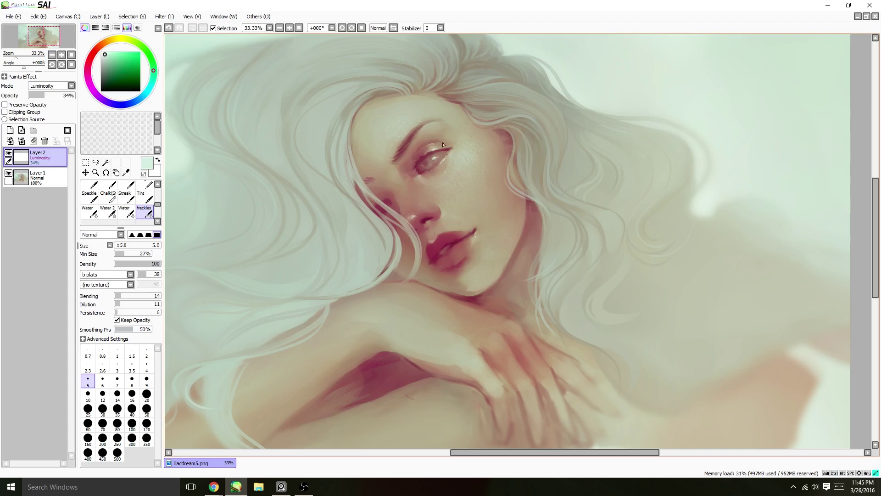
# Step: Dapple pale specks over the face with the freckles brush at size 230, blending 66, dilution 69 and persistence 65
pyautogui.scroll(-1, 391, 98)
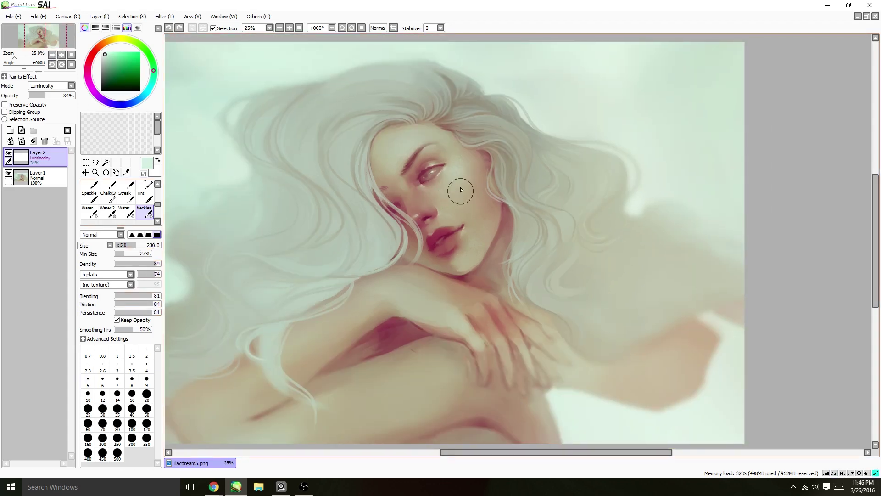
pyautogui.moveTo(172, 271); pyautogui.dragTo(177, 308)
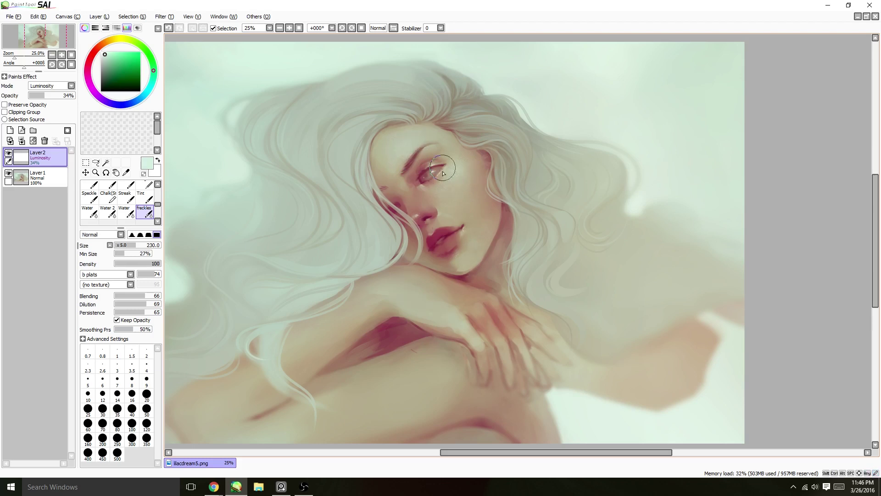
pyautogui.click(155, 263)
pyautogui.moveTo(452, 240); pyautogui.dragTo(452, 219)
# Step: Stamp pale specks over the portrait at brush size 500, density 84 and shape strength 100, and merge the Luminosity layer down
pyautogui.press('-')
pyautogui.press(']')
pyautogui.press(']')
pyautogui.press(']')
pyautogui.press(']')
pyautogui.press(']')
pyautogui.press(']')
pyautogui.press(']')
pyautogui.press(']')
pyautogui.press(']')
pyautogui.press(']')
pyautogui.press(']')
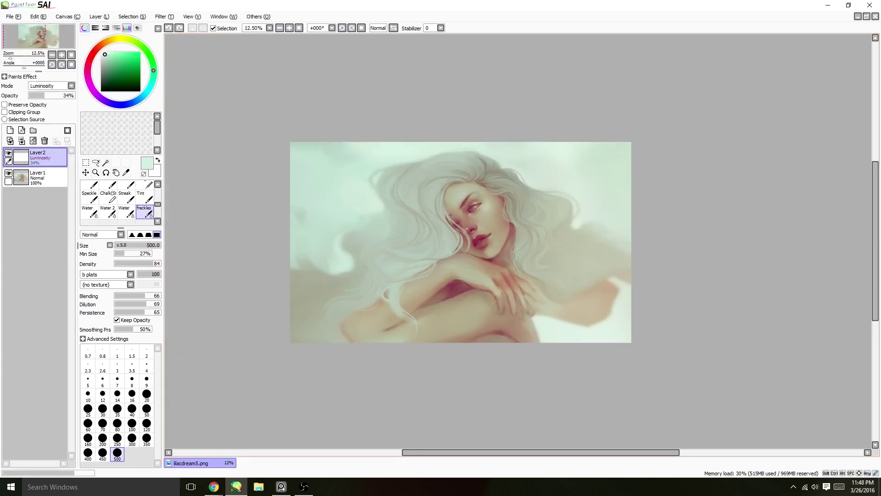
pyautogui.hotkey('ctrl', 'e')
pyautogui.press('+')
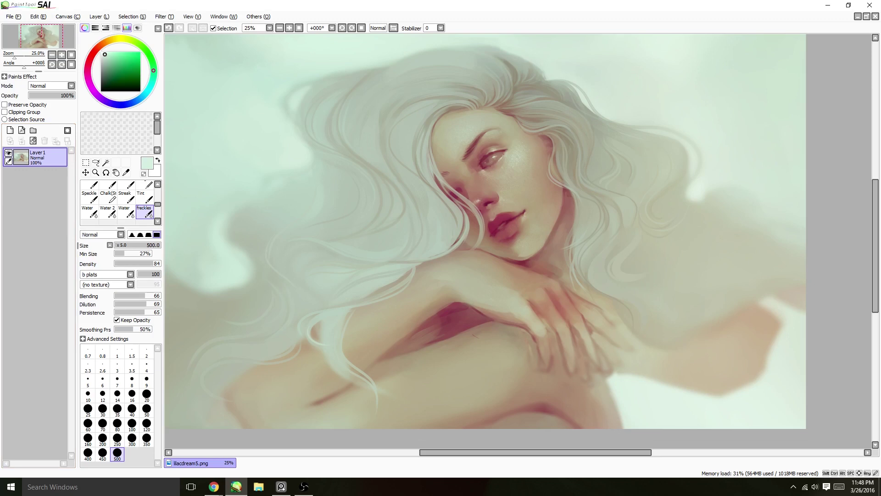
# Step: Mirror the canvas and refine the fingers with sampled reddish skin tones using the Water brush at size 25
pyautogui.press('h')
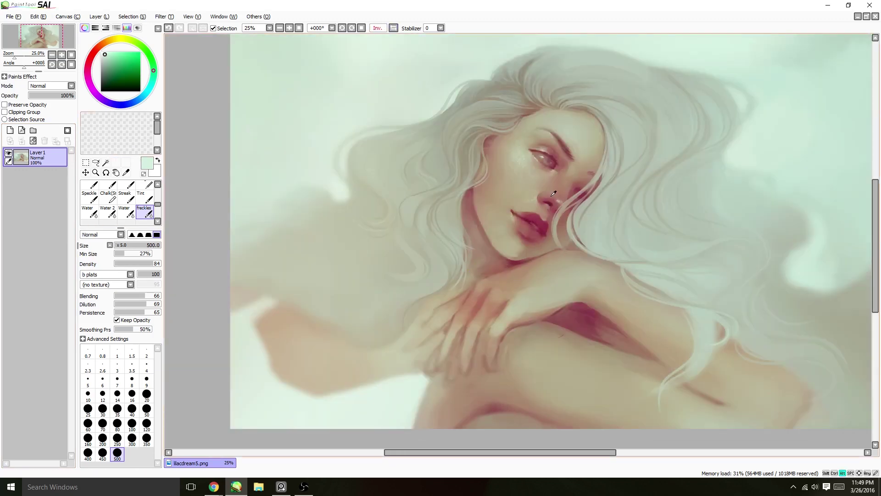
pyautogui.keyDown('alt'); pyautogui.click(518, 241); pyautogui.keyUp('alt')
pyautogui.click(144, 188)
pyautogui.hotkey('ctrl', 'z')
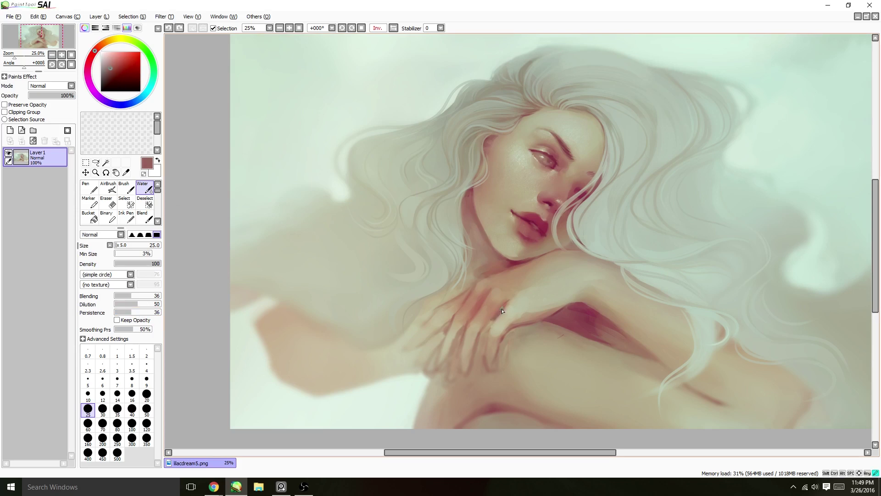
pyautogui.keyDown('alt'); pyautogui.click(470, 325); pyautogui.keyUp('alt')
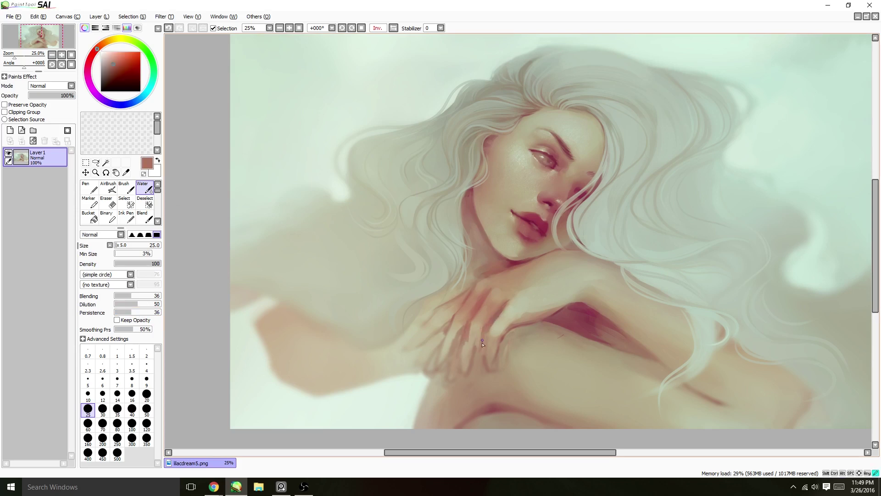
pyautogui.hotkey('ctrl', 'z')
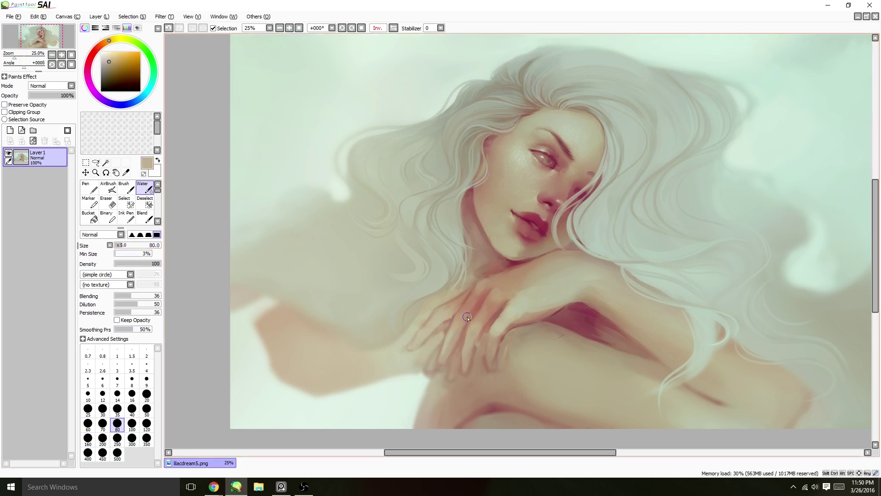
# Step: Clean up the contours of the rear forearm and elbow with sampled background and skin tones using the Water brush at size 30
pyautogui.press(']')
pyautogui.keyDown('alt'); pyautogui.click(326, 399); pyautogui.keyUp('alt')
pyautogui.moveTo(326, 399); pyautogui.dragTo(438, 367)
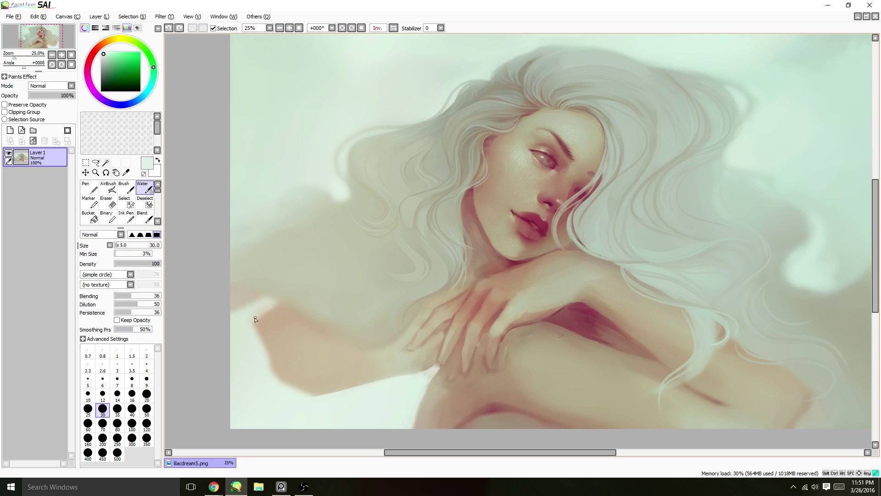
pyautogui.moveTo(256, 319); pyautogui.dragTo(296, 366)
pyautogui.moveTo(262, 299); pyautogui.dragTo(257, 324)
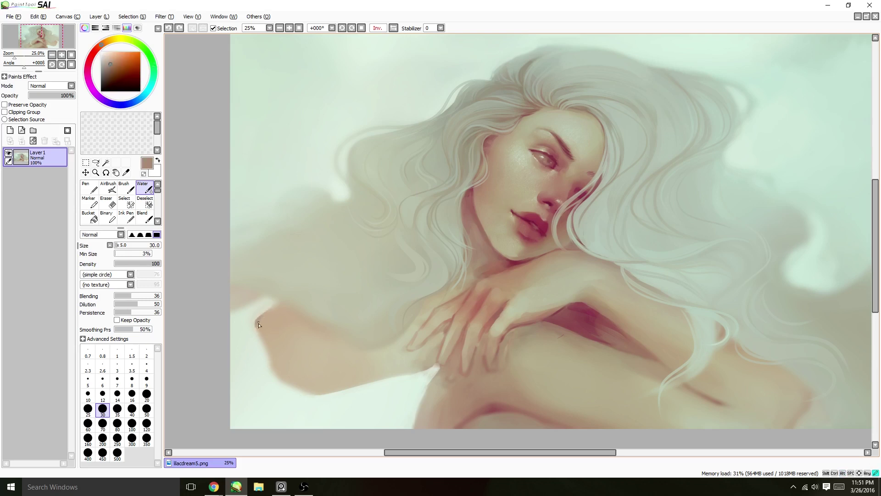
pyautogui.hotkey('ctrl', 'z')
pyautogui.moveTo(431, 386); pyautogui.dragTo(393, 374)
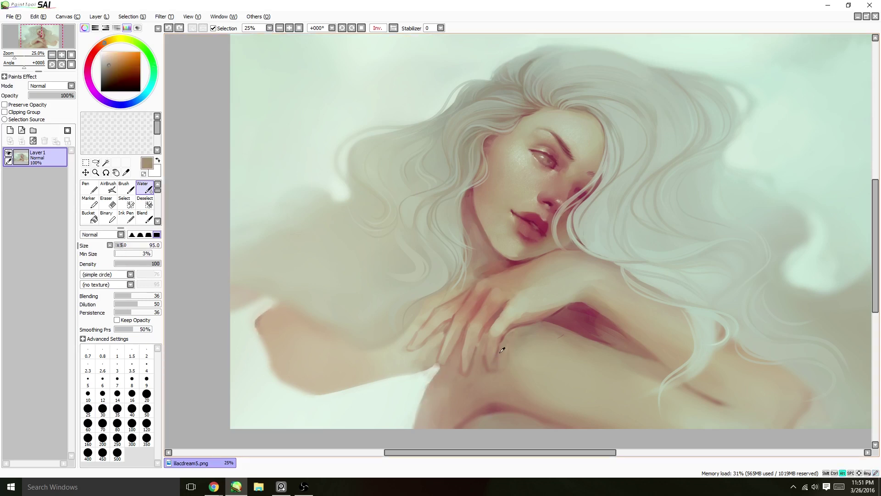
# Step: Blend sampled skin tones over the fingers and the backs of the hands with the Water brush at size 95
pyautogui.keyDown('alt'); pyautogui.click(470, 340); pyautogui.keyUp('alt')
pyautogui.moveTo(469, 340)
pyautogui.mouseDown()
pyautogui.moveTo(467, 359)
pyautogui.moveTo(455, 330)
pyautogui.moveTo(440, 356)
pyautogui.moveTo(419, 348)
pyautogui.mouseUp()
pyautogui.keyDown('alt'); pyautogui.click(454, 326); pyautogui.keyUp('alt')
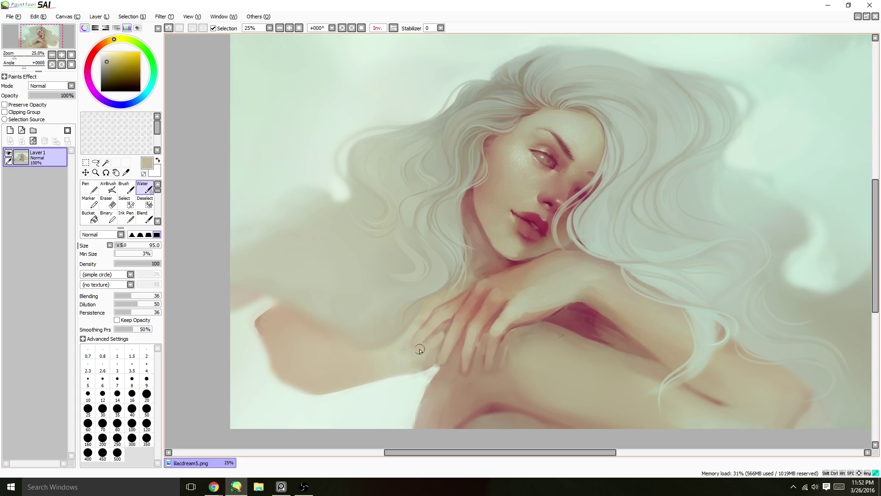
pyautogui.keyDown('alt'); pyautogui.click(508, 271); pyautogui.keyUp('alt')
pyautogui.keyDown('alt'); pyautogui.click(482, 302); pyautogui.keyUp('alt')
pyautogui.keyDown('alt'); pyautogui.click(488, 284); pyautogui.keyUp('alt')
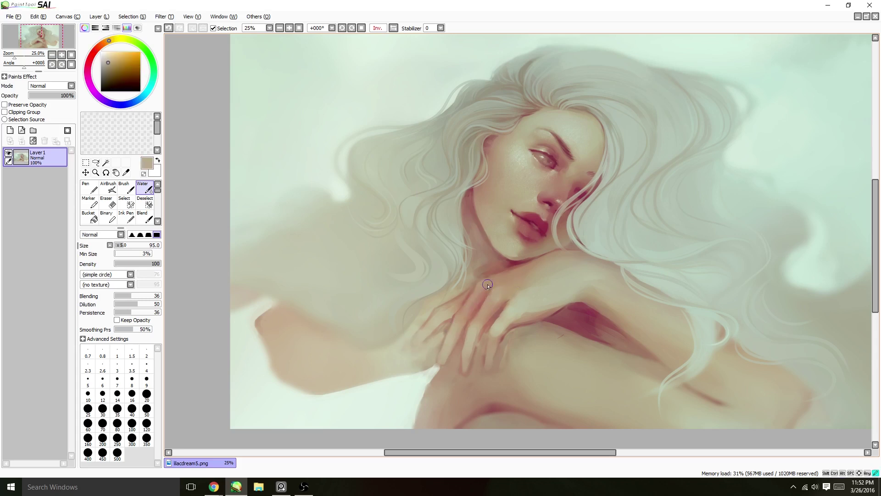
pyautogui.keyDown('alt'); pyautogui.click(551, 306); pyautogui.keyUp('alt')
# Step: Flip the canvas back and touch up the area around the fingertips with sampled skin tones using the Water brush at size 40
pyautogui.scroll(-1, 551, 307)
pyautogui.press('h')
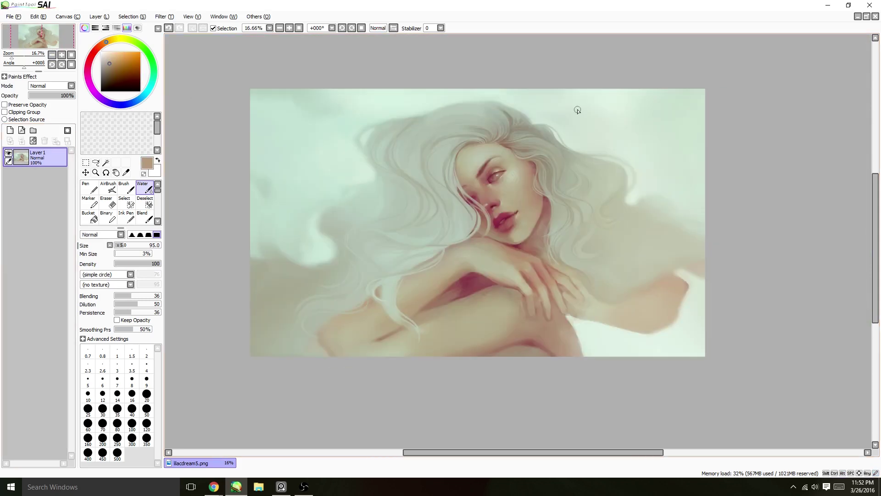
pyautogui.press('[')
pyautogui.press('[')
pyautogui.press('[')
pyautogui.press('[')
pyautogui.press('[')
pyautogui.keyDown('alt'); pyautogui.click(532, 301); pyautogui.keyUp('alt')
pyautogui.keyDown('alt'); pyautogui.click(527, 305); pyautogui.keyUp('alt')
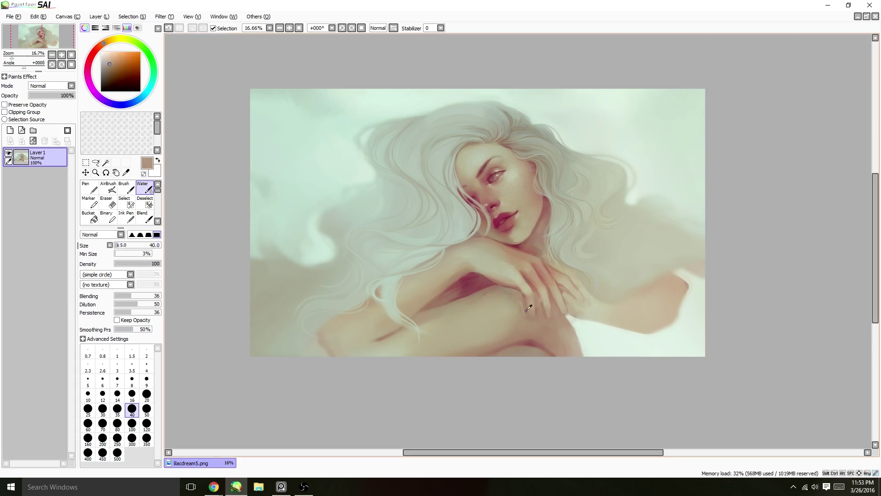
pyautogui.keyDown('alt'); pyautogui.click(521, 309); pyautogui.keyUp('alt')
# Step: Add a new layer and airbrush sampled reddish-brown tones around the knee beneath the hands, using size 120 and density 61
pyautogui.click(9, 131)
pyautogui.press('v')
pyautogui.keyDown('alt'); pyautogui.click(495, 285); pyautogui.keyUp('alt')
pyautogui.keyDown('alt'); pyautogui.click(505, 283); pyautogui.keyUp('alt')
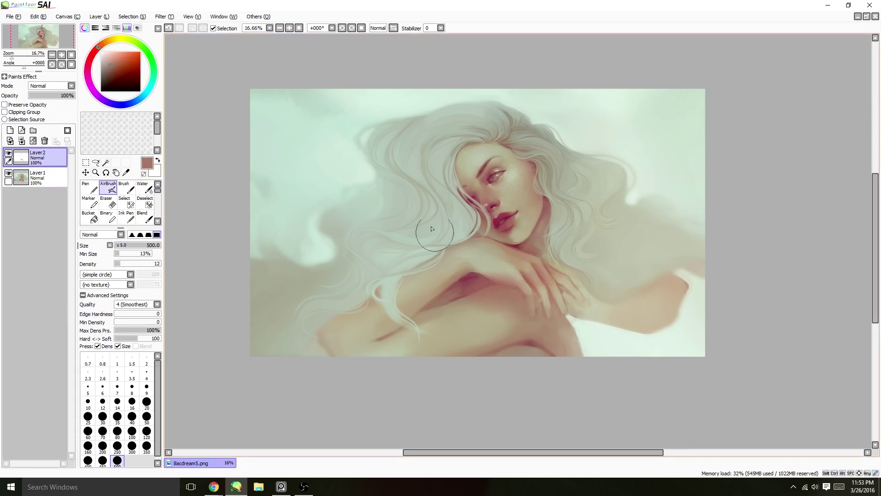
pyautogui.press('[')
pyautogui.press('[')
pyautogui.press('[')
pyautogui.press('[')
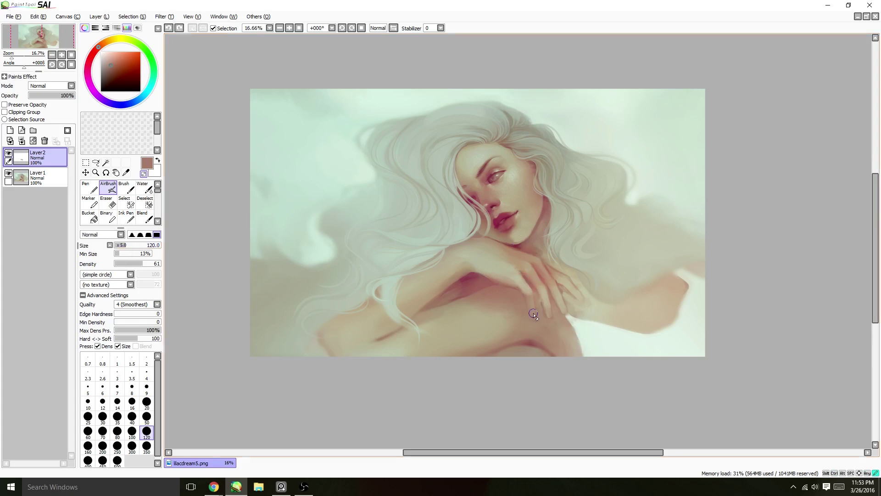
# Step: Tidy the knee's outer edge with pale background color using the Pen at size 115 and the Eraser at size 190
pyautogui.press('n')
pyautogui.keyDown('alt'); pyautogui.click(594, 330); pyautogui.keyUp('alt')
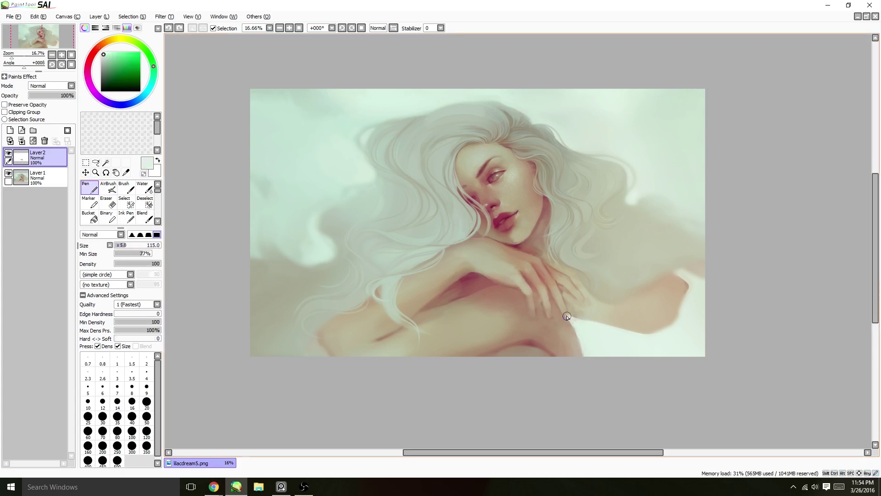
pyautogui.press('e')
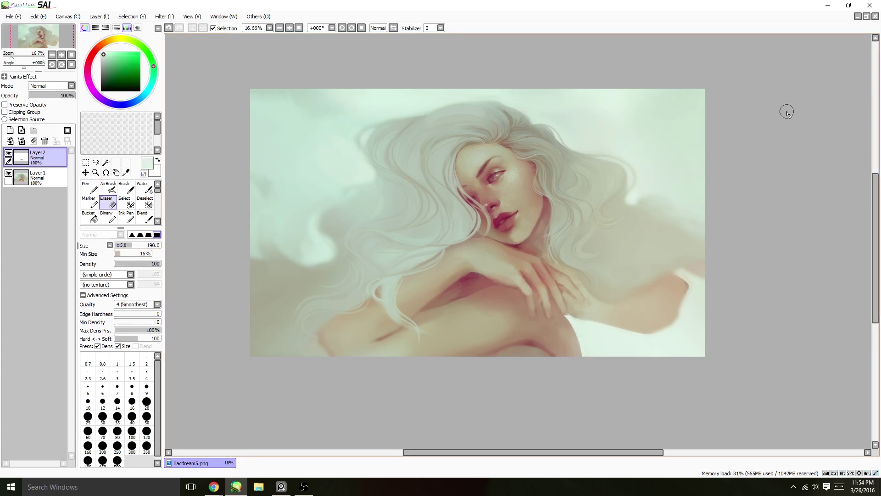
# Step: Soften the background shapes and hair edges with the Paint brush at size 60, blending 75, dilution 54 and persistence 50
pyautogui.press('b')
pyautogui.keyDown('alt'); pyautogui.click(283, 279); pyautogui.keyUp('alt')
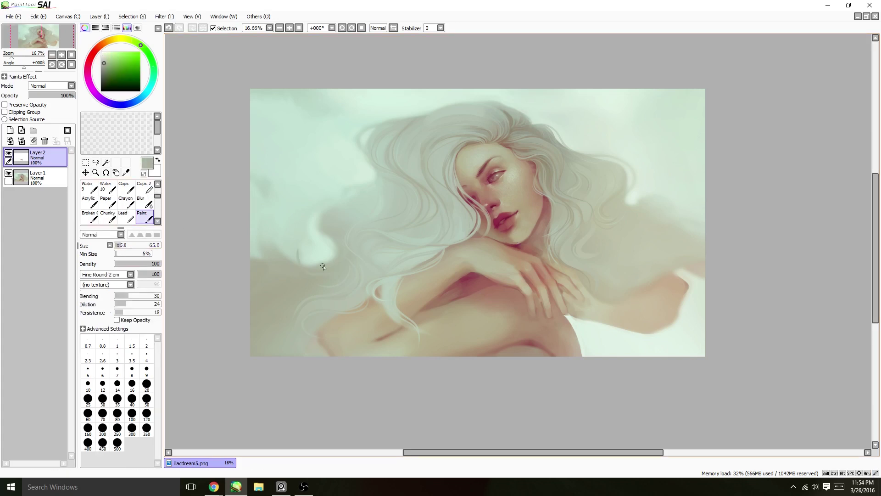
pyautogui.hotkey('ctrl', 'z')
pyautogui.press('[')
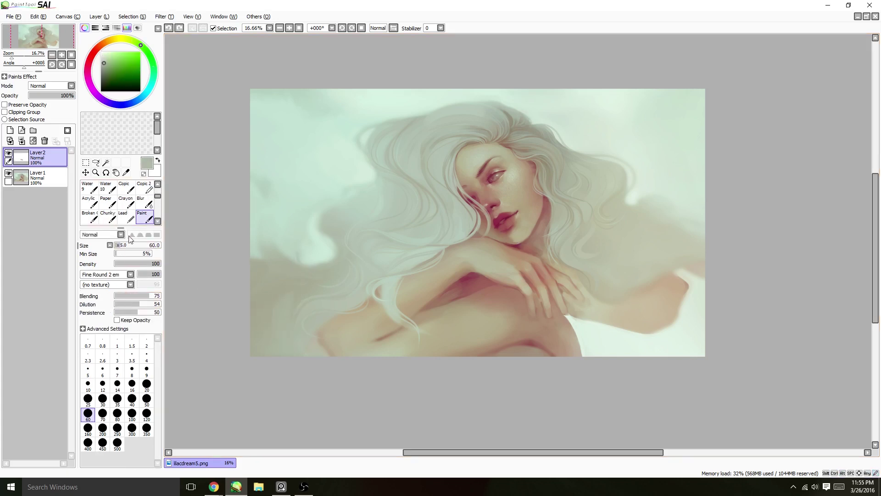
pyautogui.keyDown('alt'); pyautogui.click(323, 230); pyautogui.keyUp('alt')
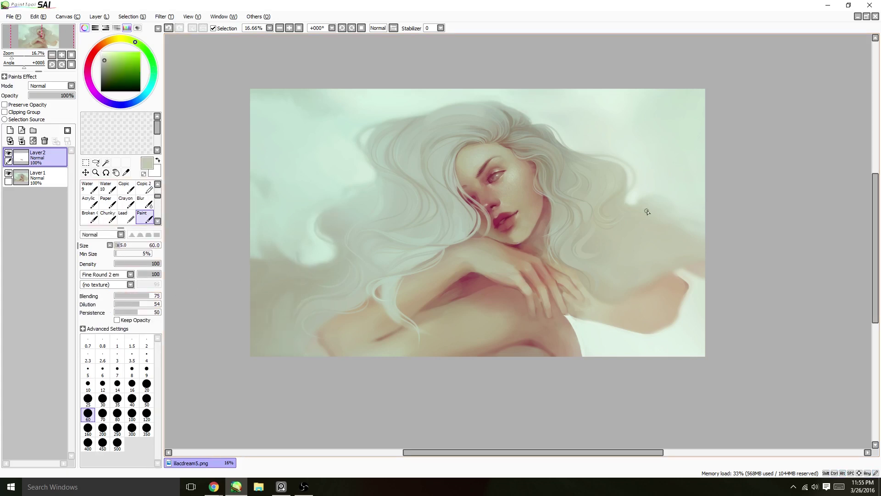
pyautogui.keyDown('alt'); pyautogui.click(573, 255); pyautogui.keyUp('alt')
# Step: Switch to Photoshop, open lilacdream5.png from the Serene folder and duplicate its background layer
pyautogui.hotkey('alt', 'f')
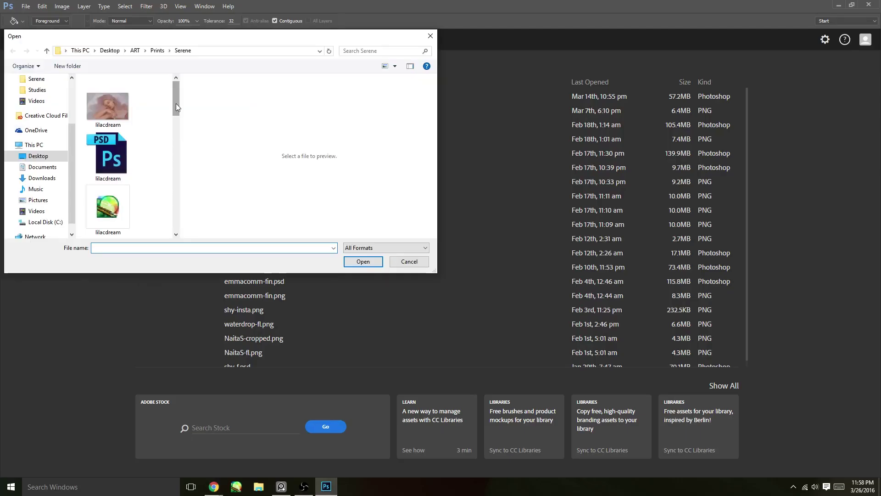
pyautogui.moveTo(175, 103); pyautogui.dragTo(173, 208)
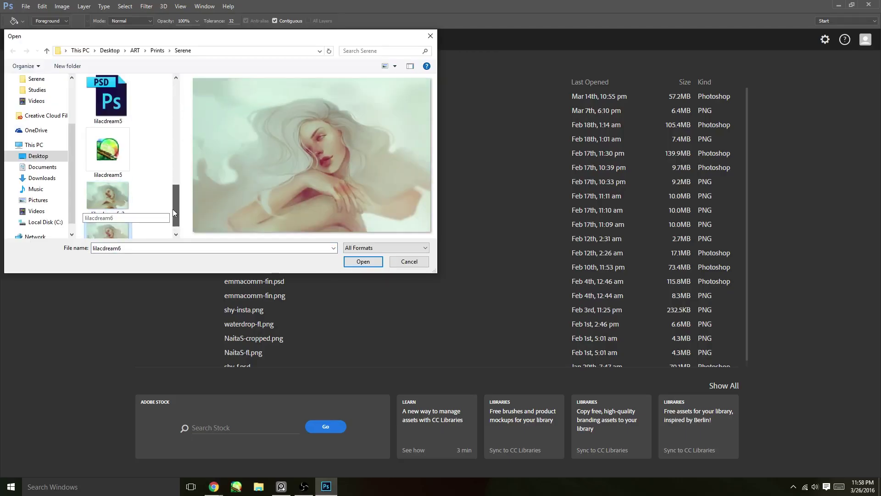
pyautogui.click(359, 263)
pyautogui.hotkey('ctrl', 'j')
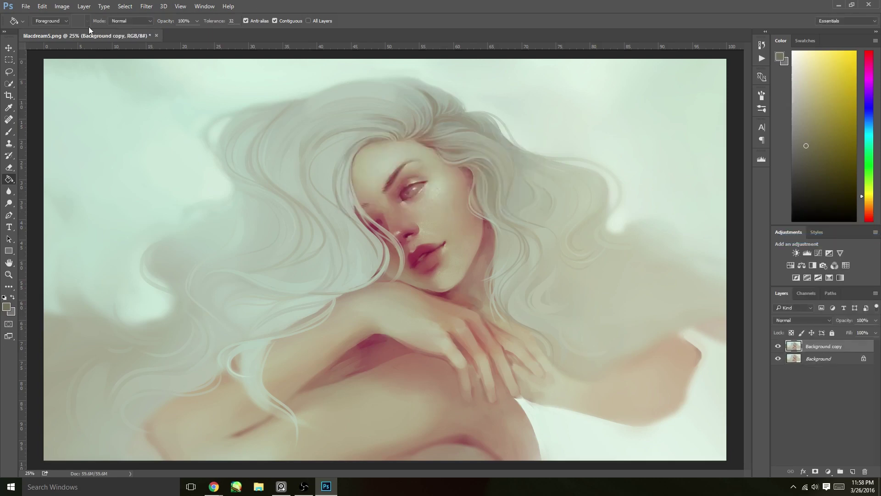
# Step: Apply a 15 px Iris Blur to the background copy, with a large ellipse centered on the face keeping it sharp
pyautogui.click(146, 6)
pyautogui.moveTo(158, 116)
pyautogui.click(115, 130)
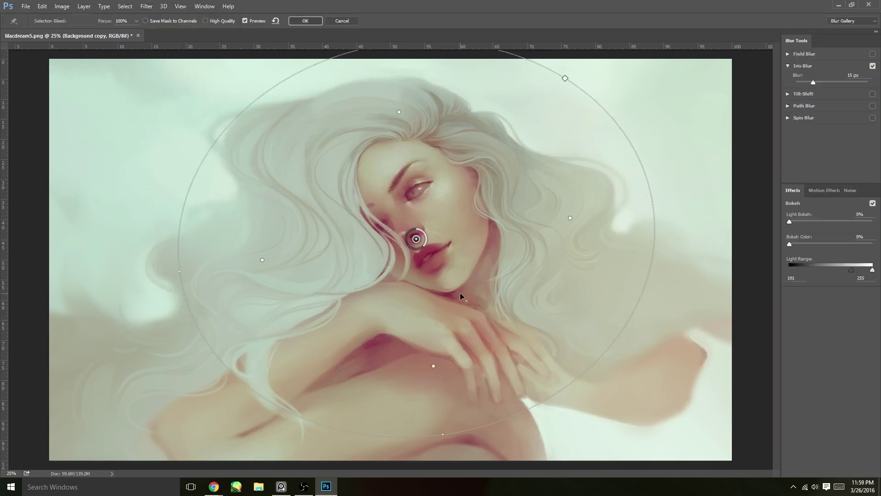
pyautogui.click(306, 21)
# Step: Create a new layer on top, fill it with gray and apply the Add Noise filter
pyautogui.hotkey('ctrl', 'alt', 'shift', 'n')
pyautogui.hotkey('shift', 'F5')
pyautogui.press('Return')
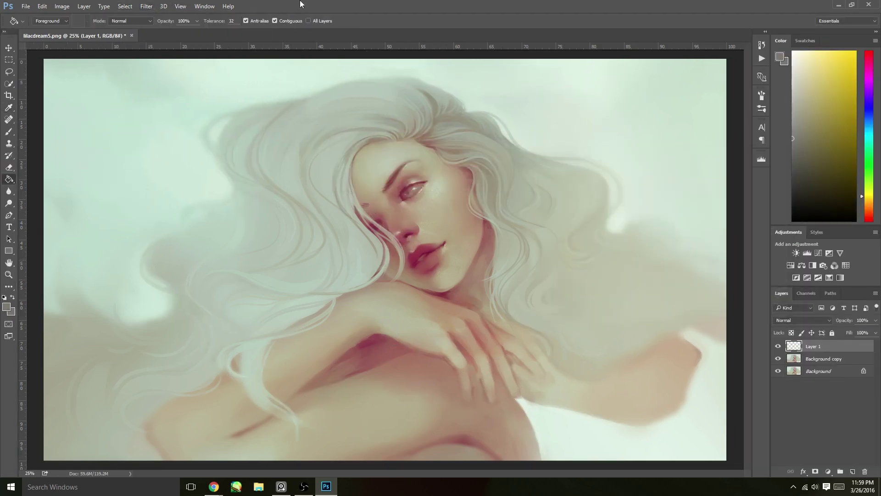
pyautogui.click(147, 6)
pyautogui.click(99, 133)
pyautogui.press('Return')
# Step: Apply a Filter Gallery effect to the noise layer and merge it with a Hue/Saturation adjustment
pyautogui.click(146, 6)
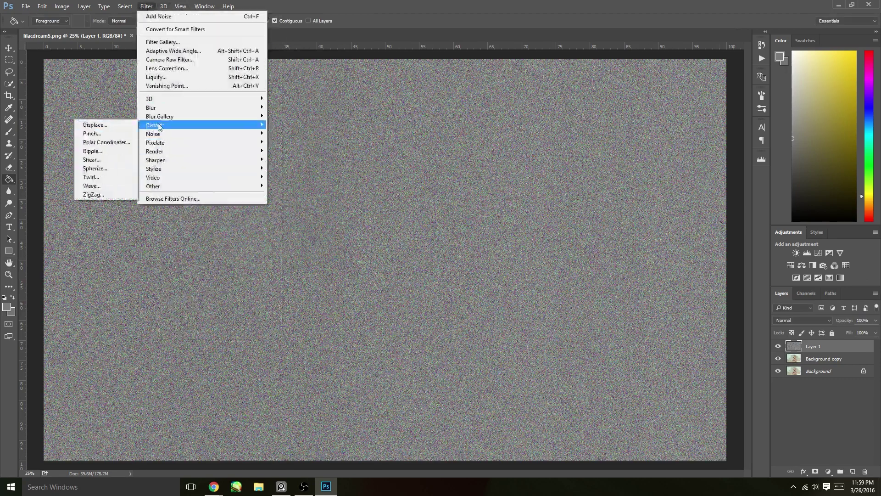
pyautogui.click(162, 41)
pyautogui.rightClick(808, 361)
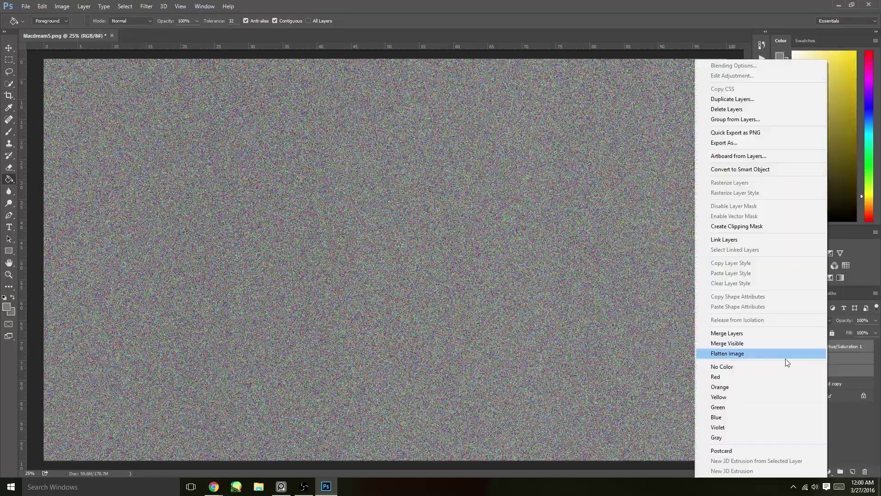
pyautogui.click(787, 360)
# Step: Change the merged noise layer's blend mode and lower its fill to leave a subtle grain over the portrait
pyautogui.click(824, 321)
pyautogui.click(824, 321)
pyautogui.moveTo(876, 333); pyautogui.dragTo(838, 349)
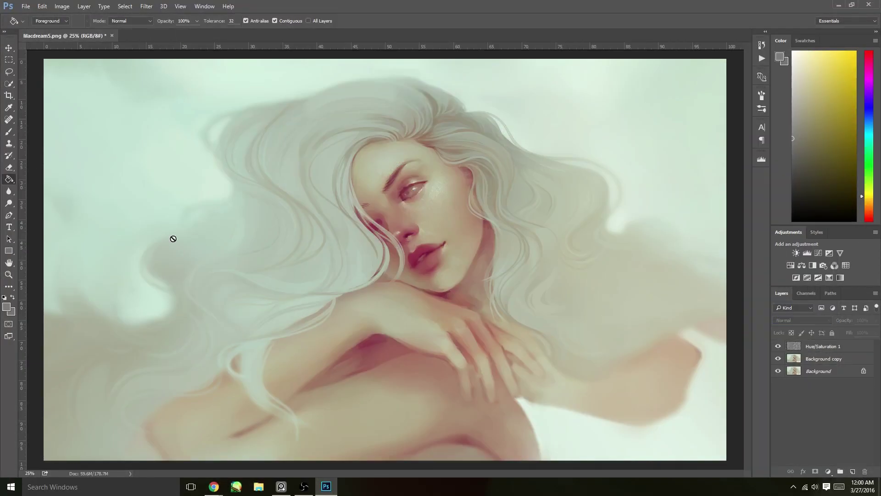
# Step: Load an additional brush set from the Desktop for painting on the new layer beneath the grain
pyautogui.click(48, 20)
pyautogui.scroll(1, 74, 138)
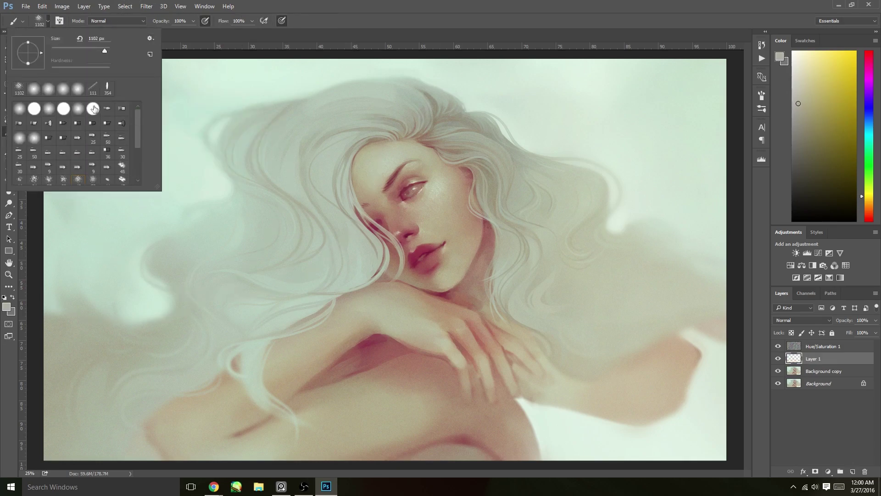
pyautogui.click(150, 38)
pyautogui.click(207, 178)
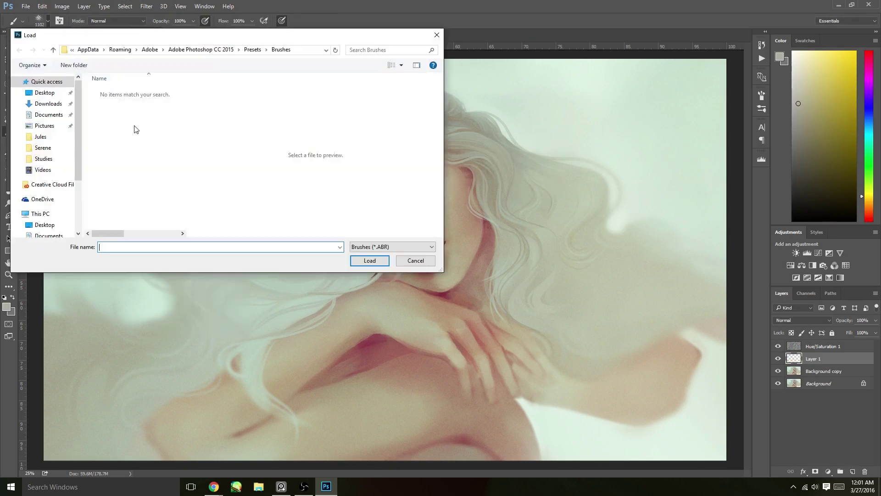
pyautogui.click(45, 92)
pyautogui.scroll(-3, 138, 152)
pyautogui.doubleClick(112, 138)
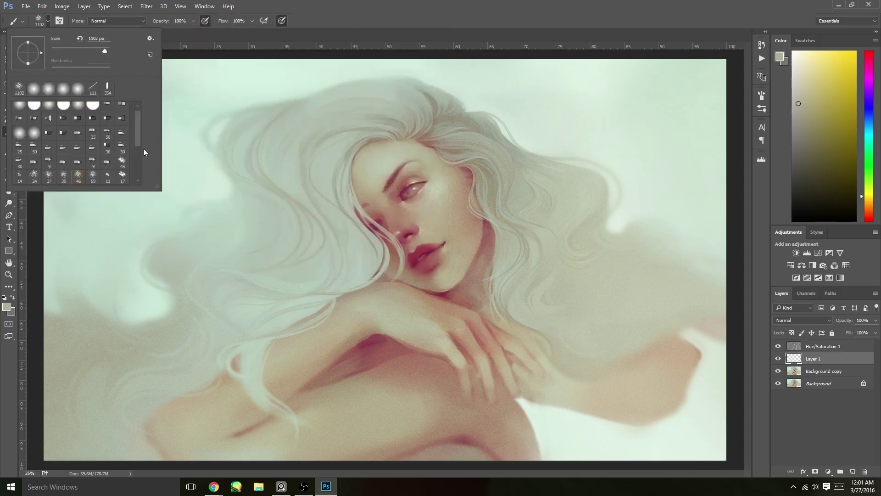
# Step: Set Layer 1 to Vivid Light and scatter pale specks over the background with the speckle brush at 62% opacity, reducing its size to 1100 px
pyautogui.press('Escape')
pyautogui.press('.')
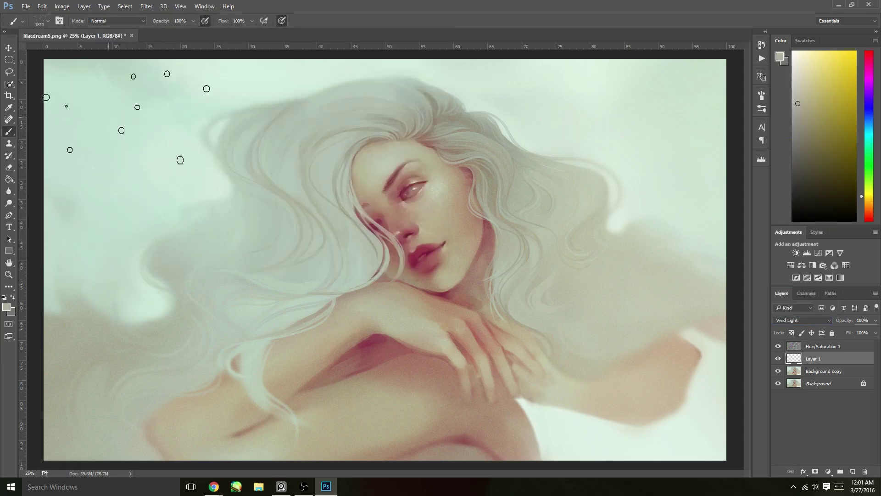
pyautogui.click(47, 20)
pyautogui.moveTo(105, 45)
pyautogui.mouseDown()
pyautogui.moveTo(133, 55)
pyautogui.moveTo(105, 52)
pyautogui.mouseUp()
pyautogui.press('Escape')
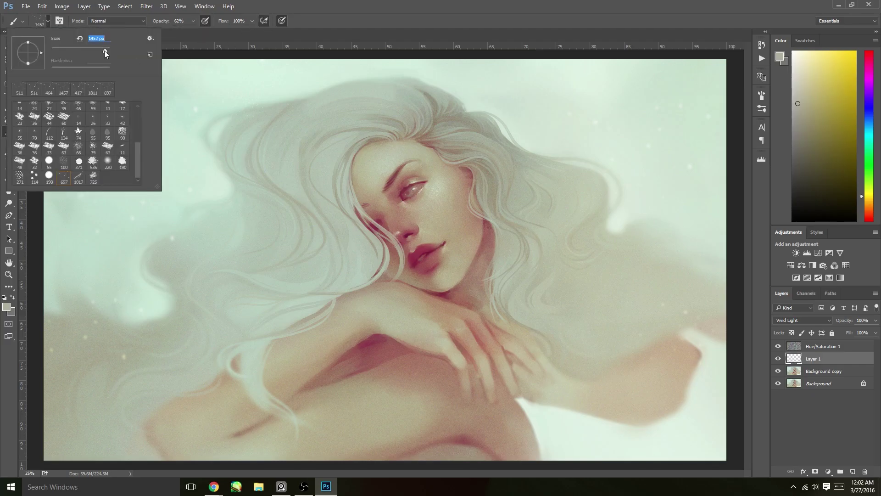
pyautogui.write('1100')
pyautogui.press('Return')
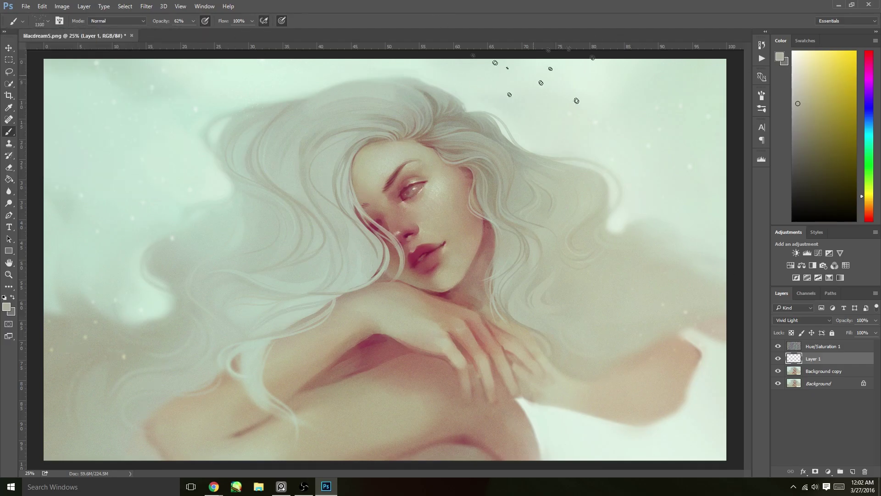